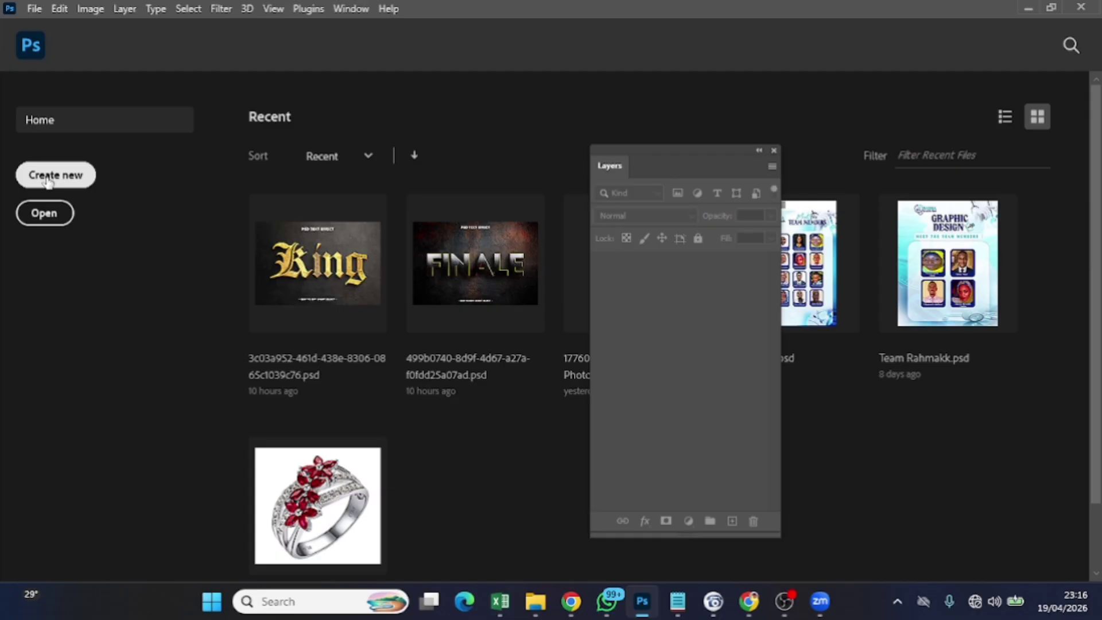
Name the new document 'Glam flyer', keeping 1080 × 1350 px at 300 ppi with Artboards ticked
left_click(49, 179)
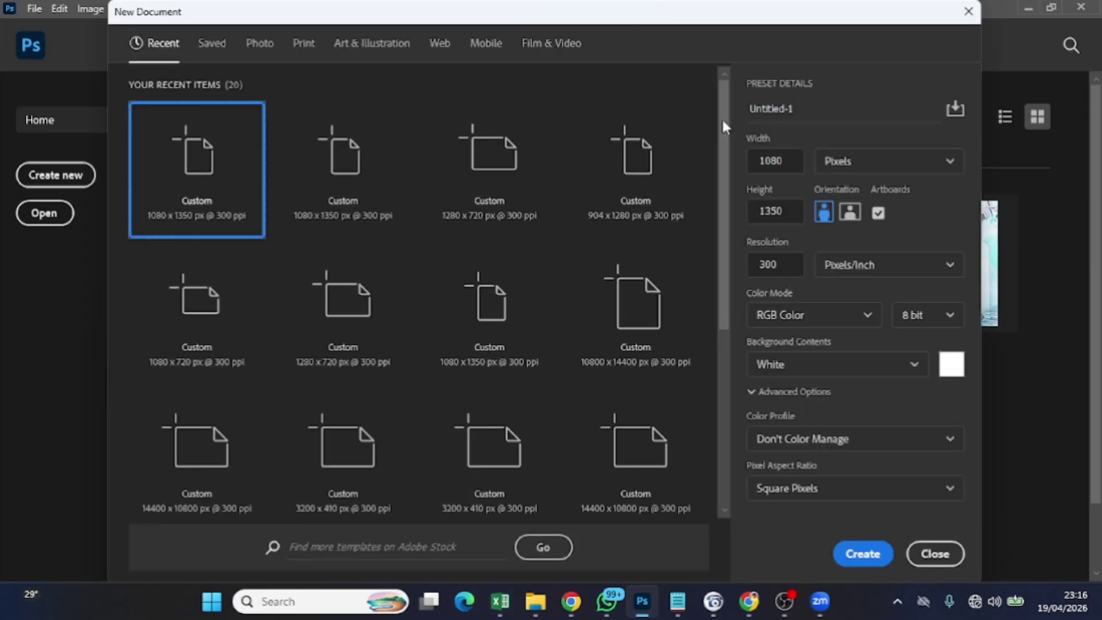
left_click_drag(795, 108, 753, 118)
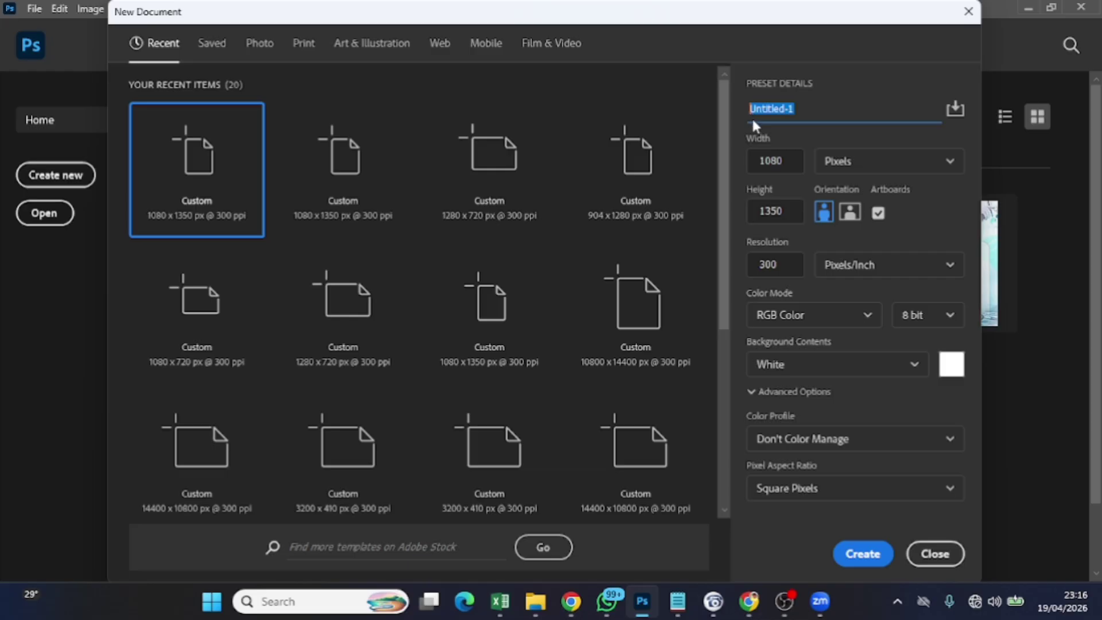
key("BackSpace")
left_click(877, 212)
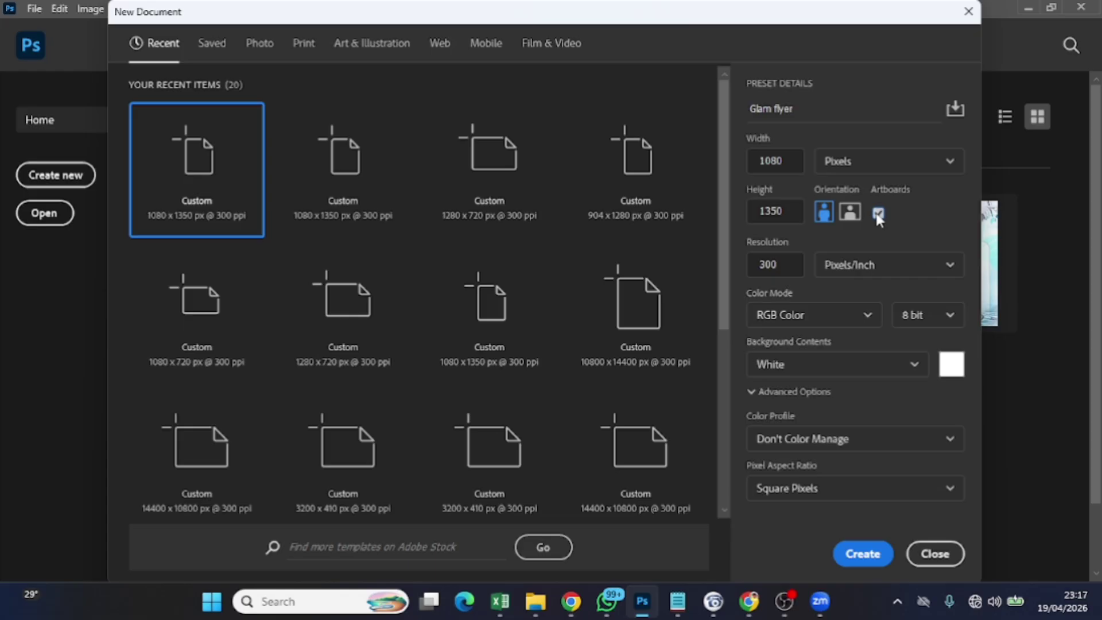
left_click(877, 212)
Create the document and add a Gradient fill layer to Artboard 1
left_click(862, 553)
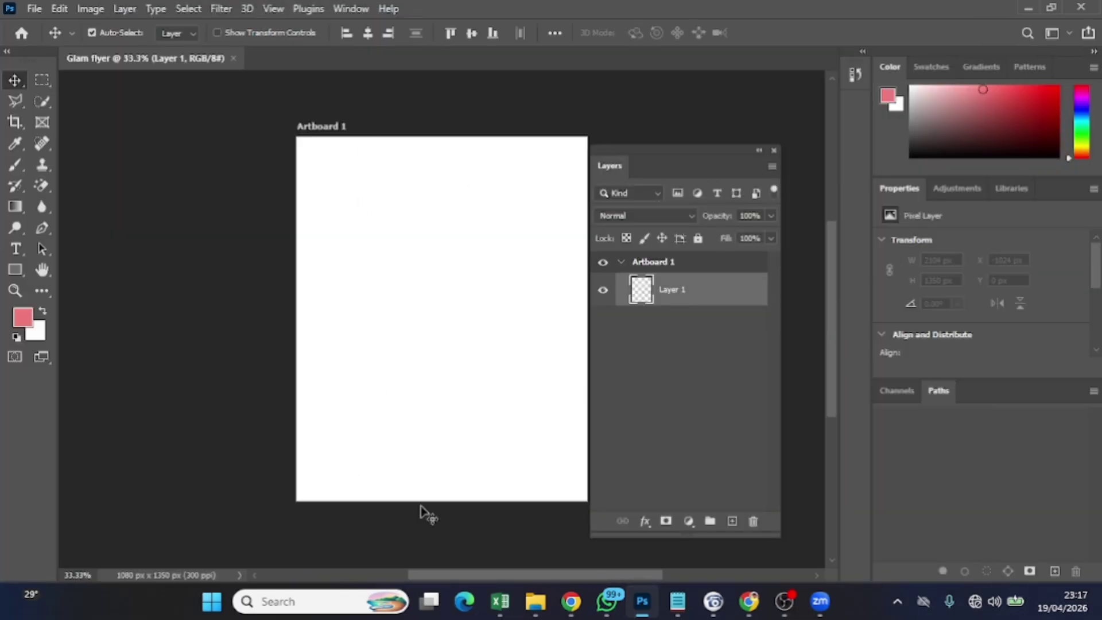
mouse_move(450, 574)
left_mouse_down()
mouse_move(501, 576)
mouse_move(466, 575)
left_mouse_up()
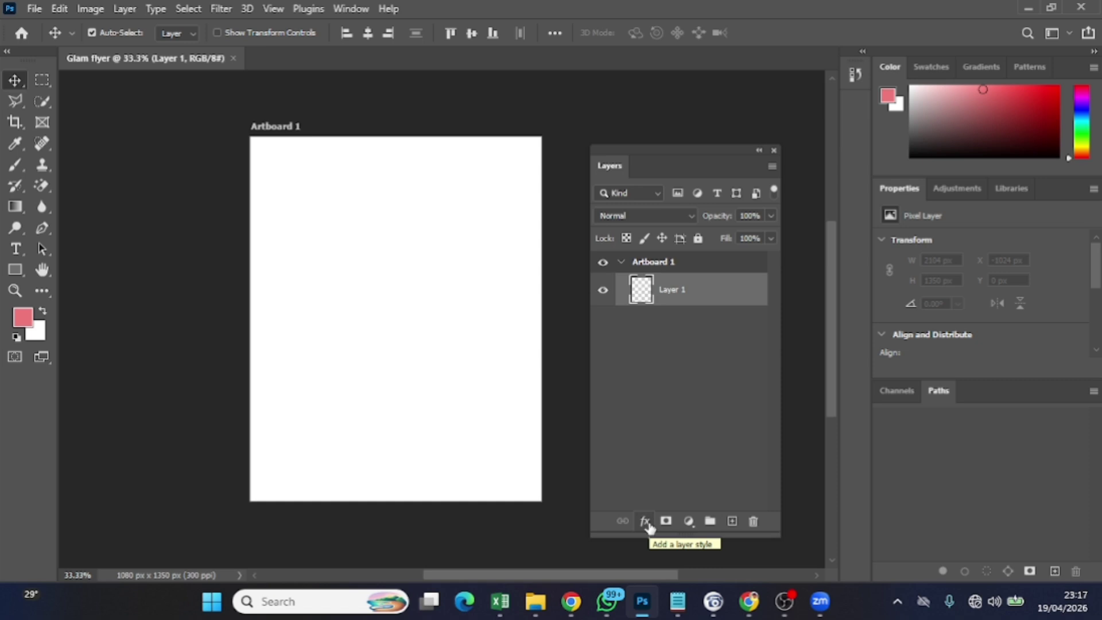
left_click(688, 521)
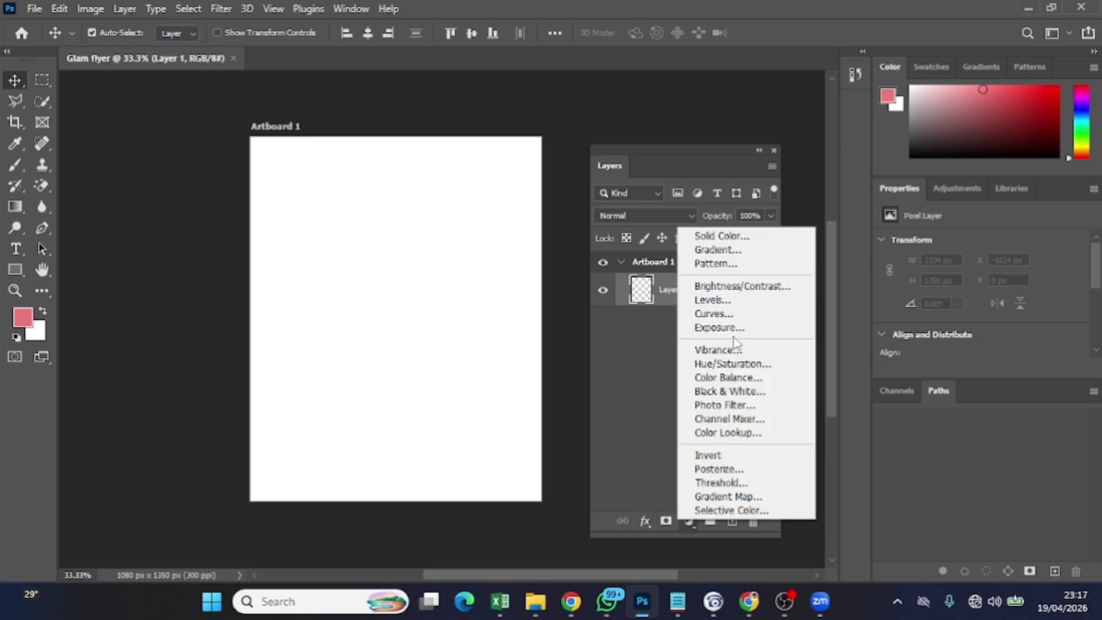
left_click(715, 249)
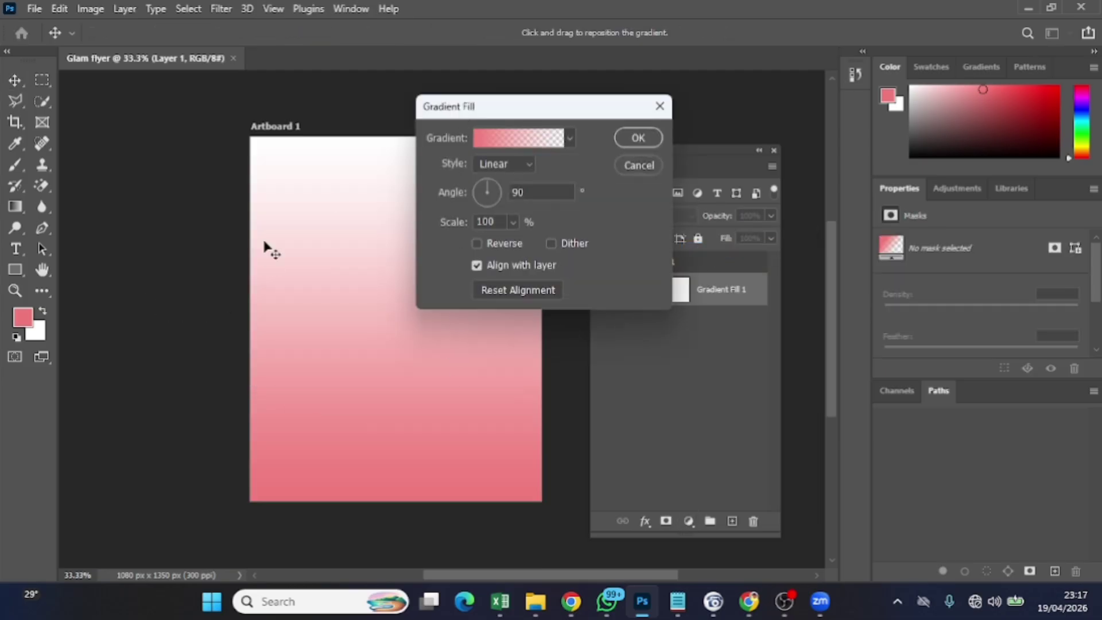
Set the gradient to pink f07a7a fading from 100% to 0% opacity at 90°, and apply it
left_click(493, 148)
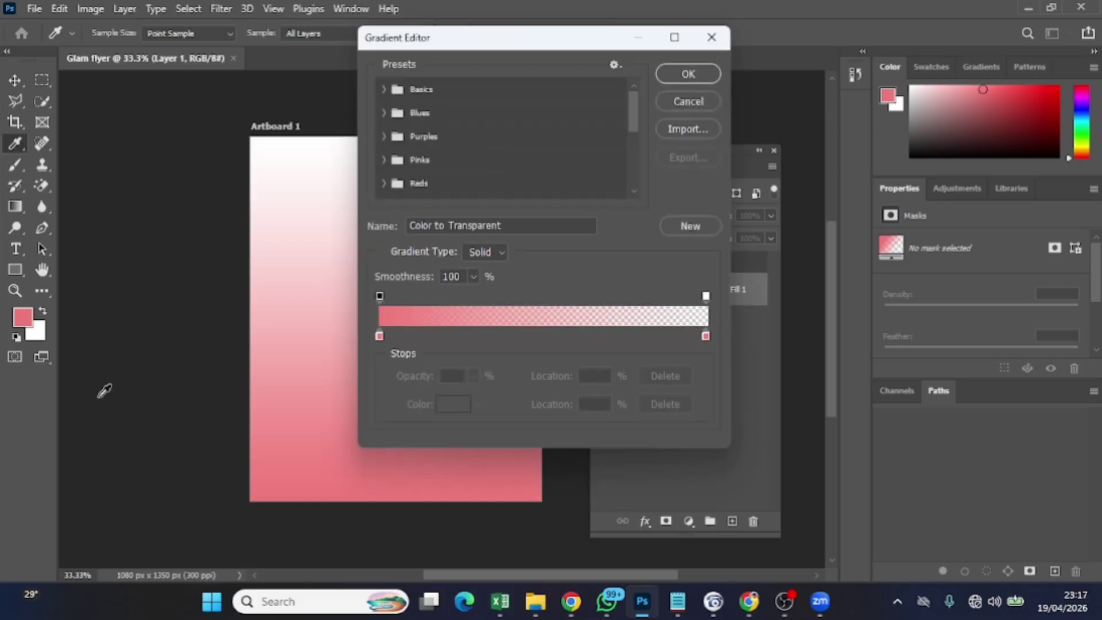
left_click(378, 335)
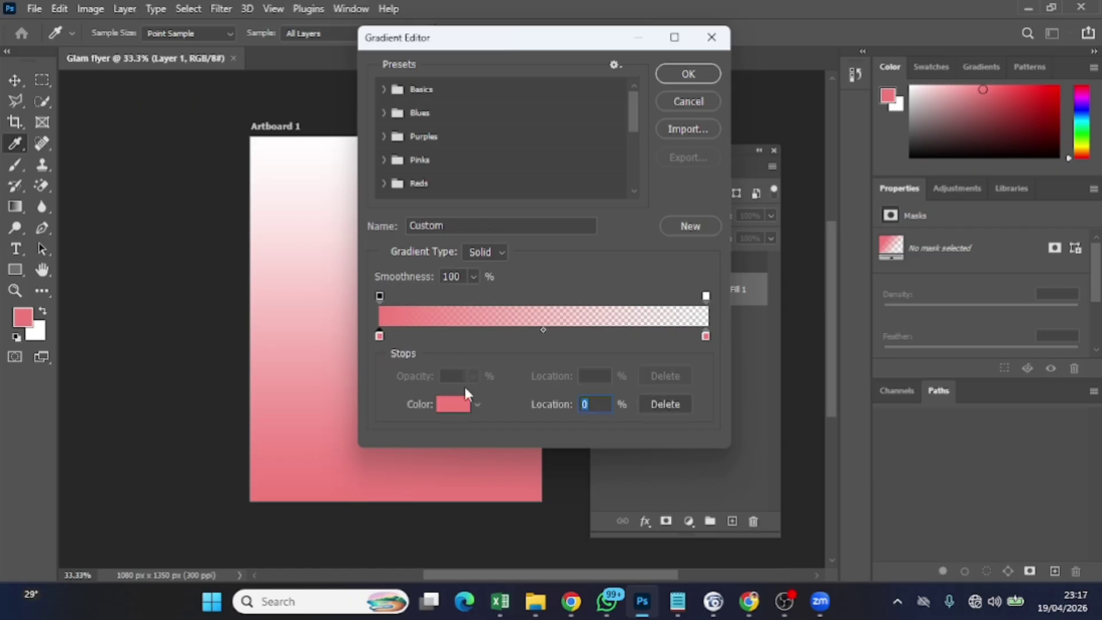
left_click(454, 403)
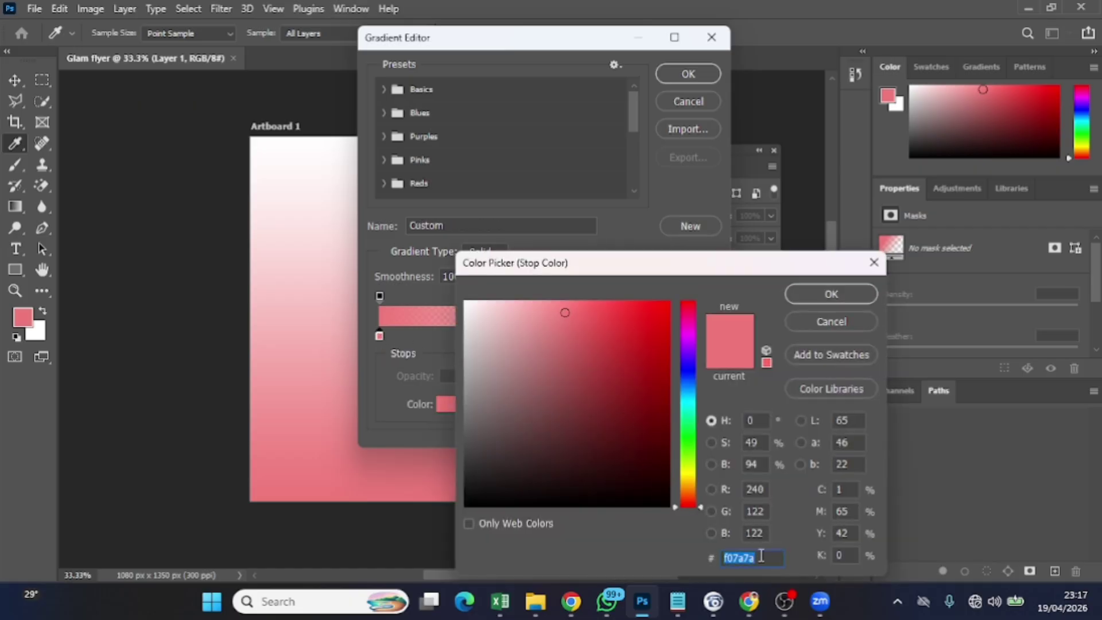
double_click(724, 556)
left_click(815, 300)
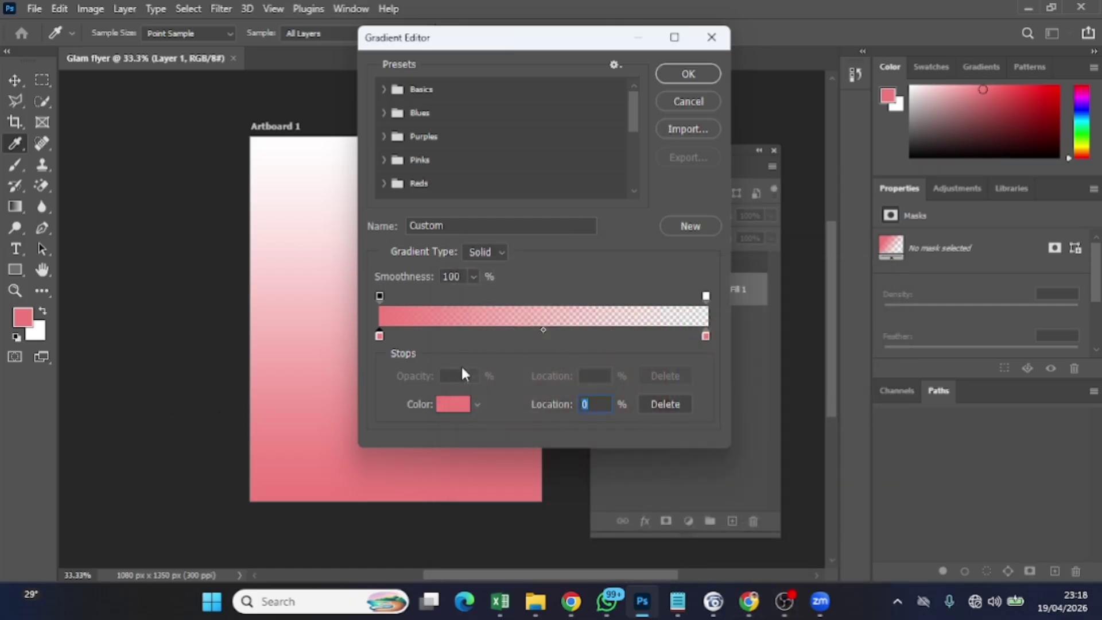
left_click(379, 295)
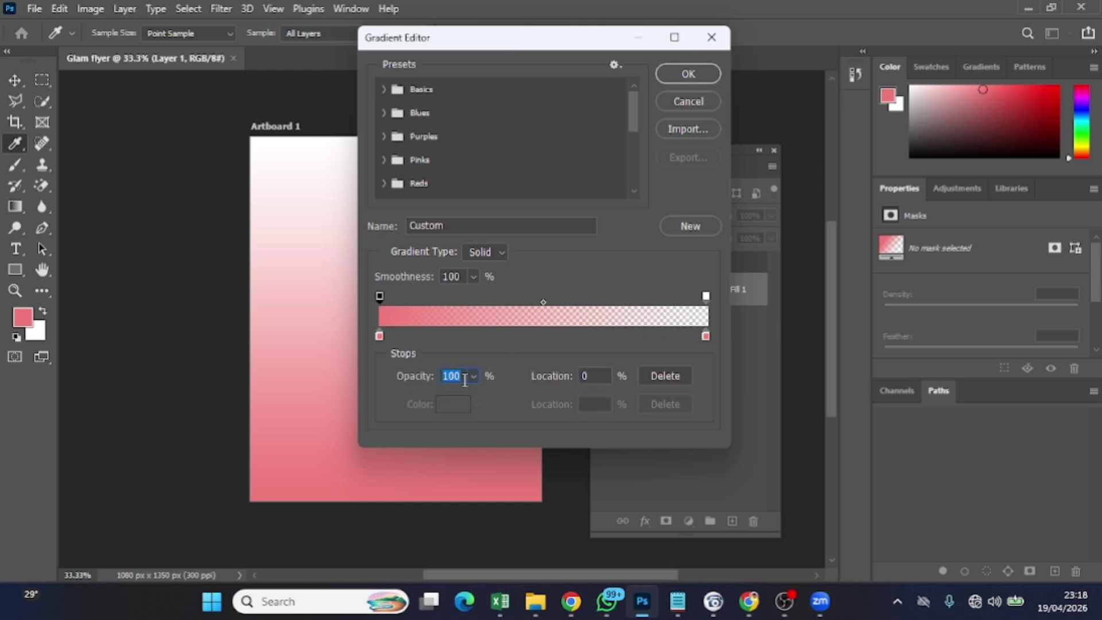
left_click(706, 336)
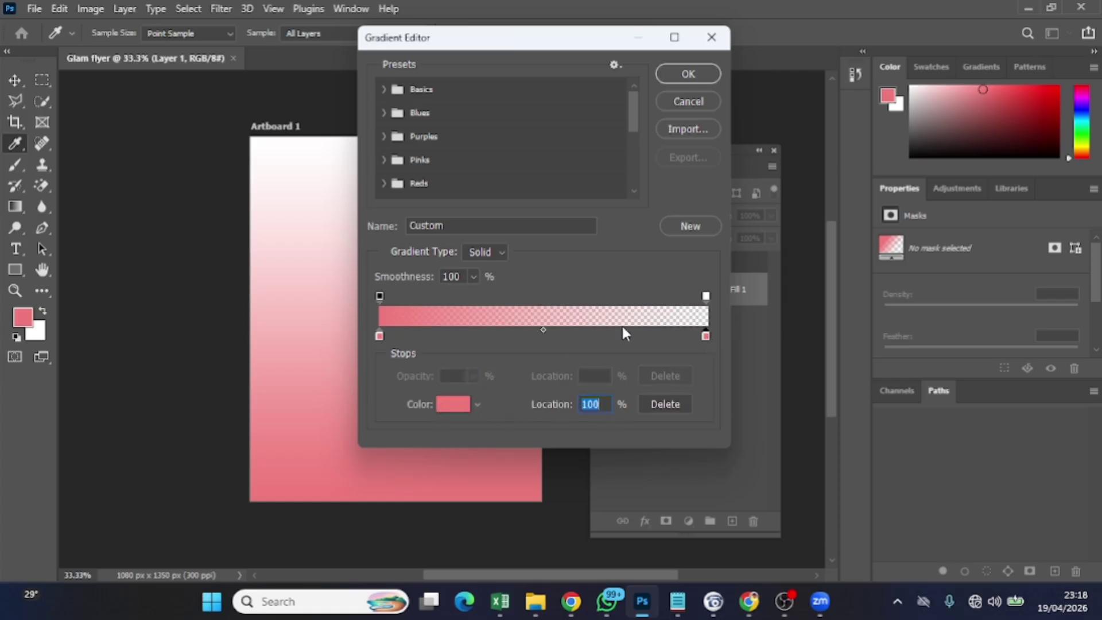
left_click(706, 297)
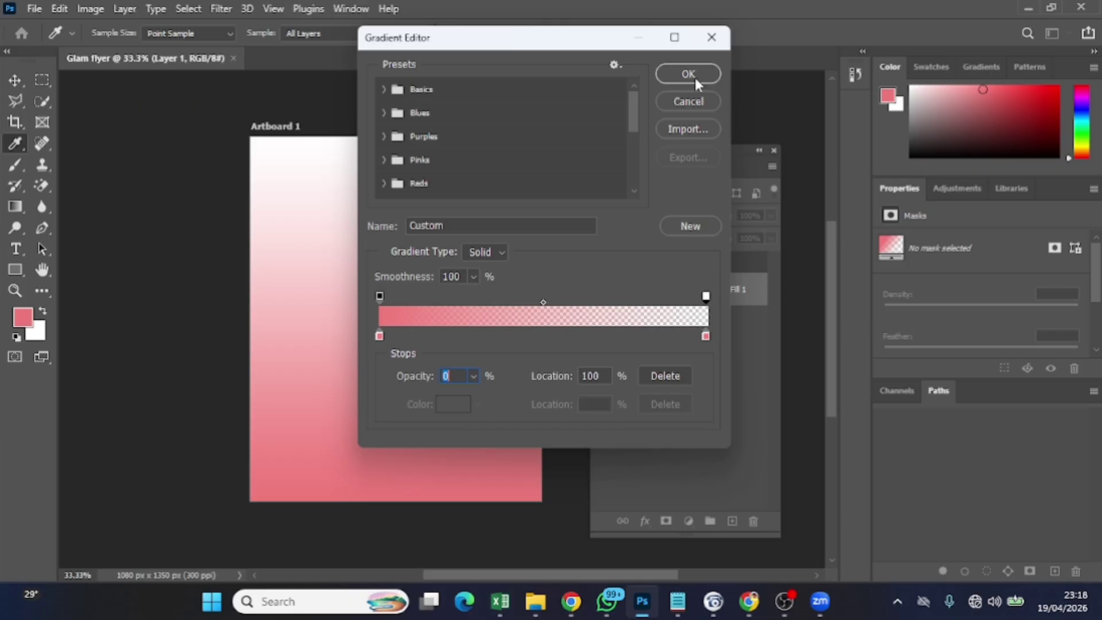
left_click(688, 74)
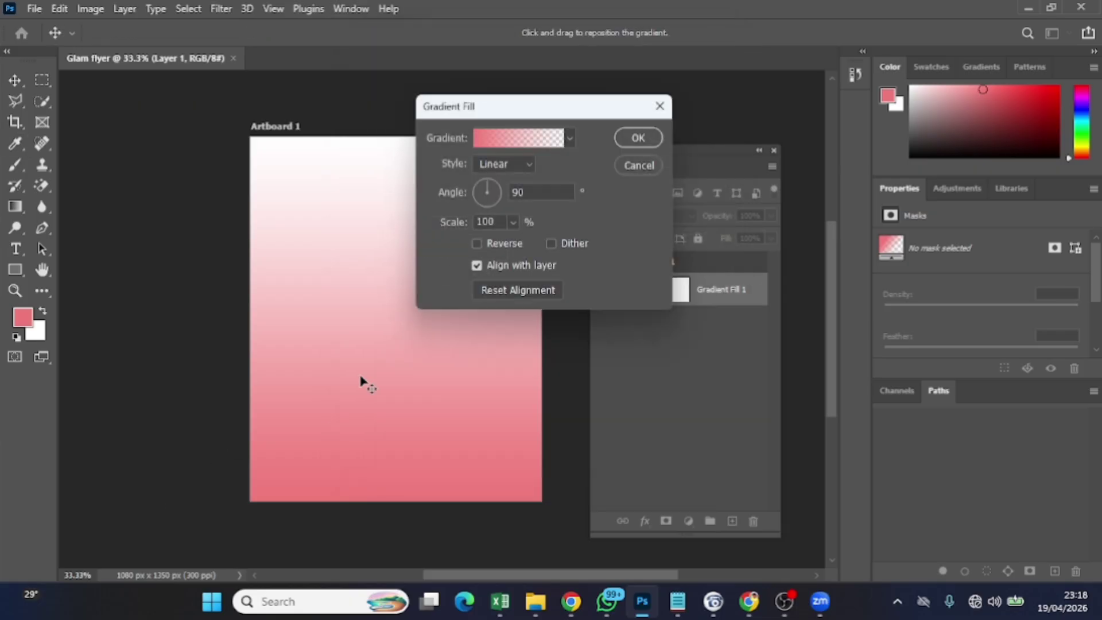
left_click(639, 139)
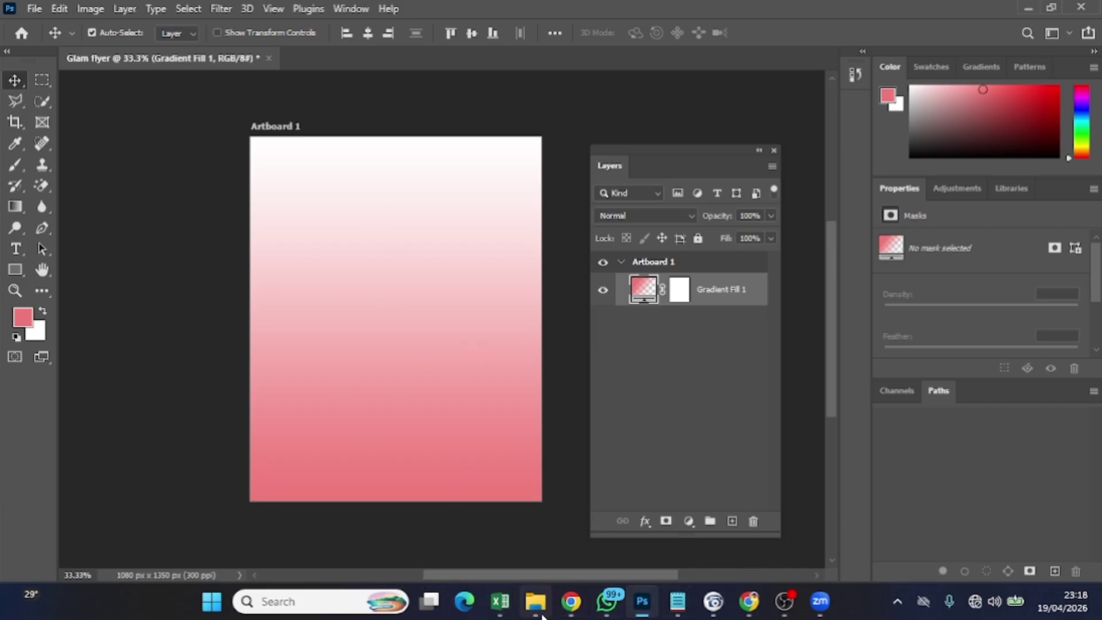
Drag the pink swirl from Assets onto Artboard 1 and scale it to cover the gradient
mouse_move(543, 617)
left_click(551, 534)
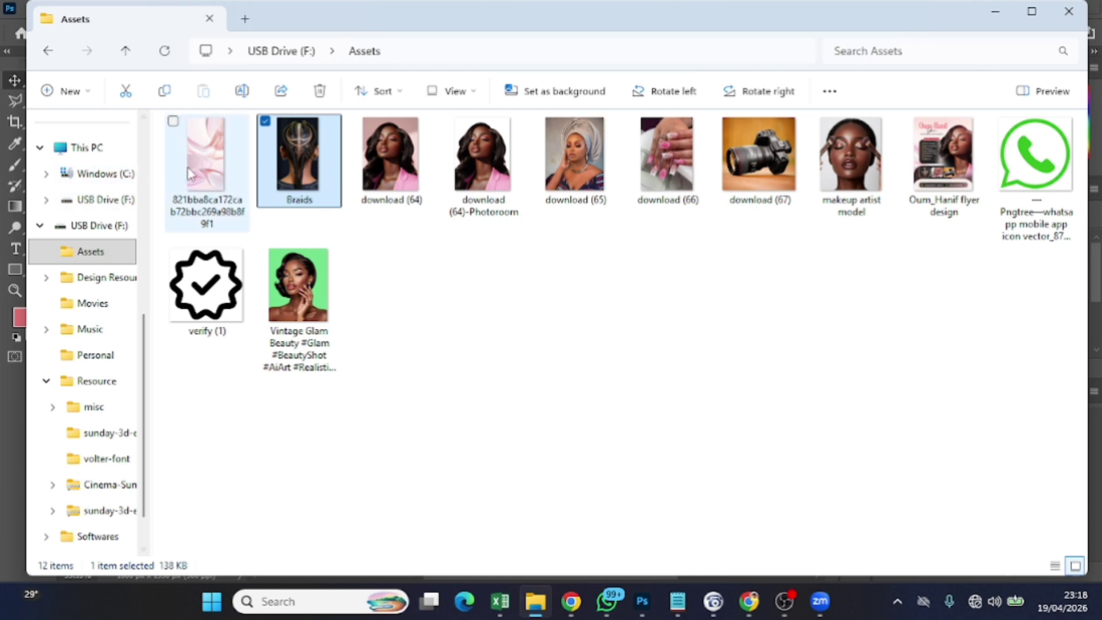
left_click_drag(191, 174, 393, 266)
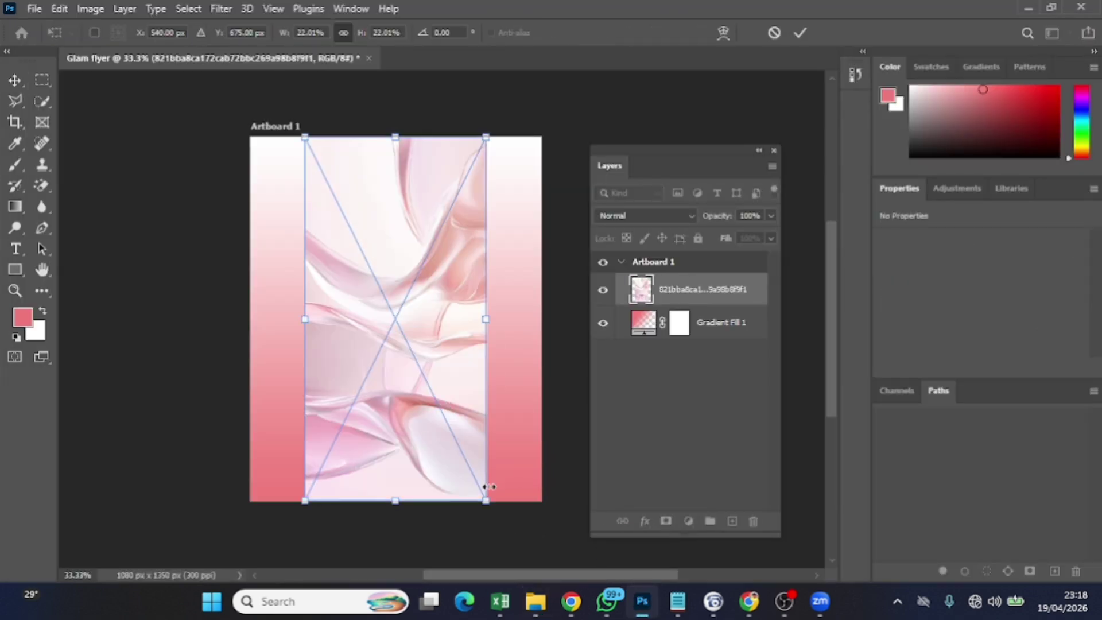
left_click_drag(486, 486, 624, 535)
left_click_drag(422, 455, 329, 380)
left_click_drag(429, 497, 574, 614)
scroll(478, 325, "up", 3)
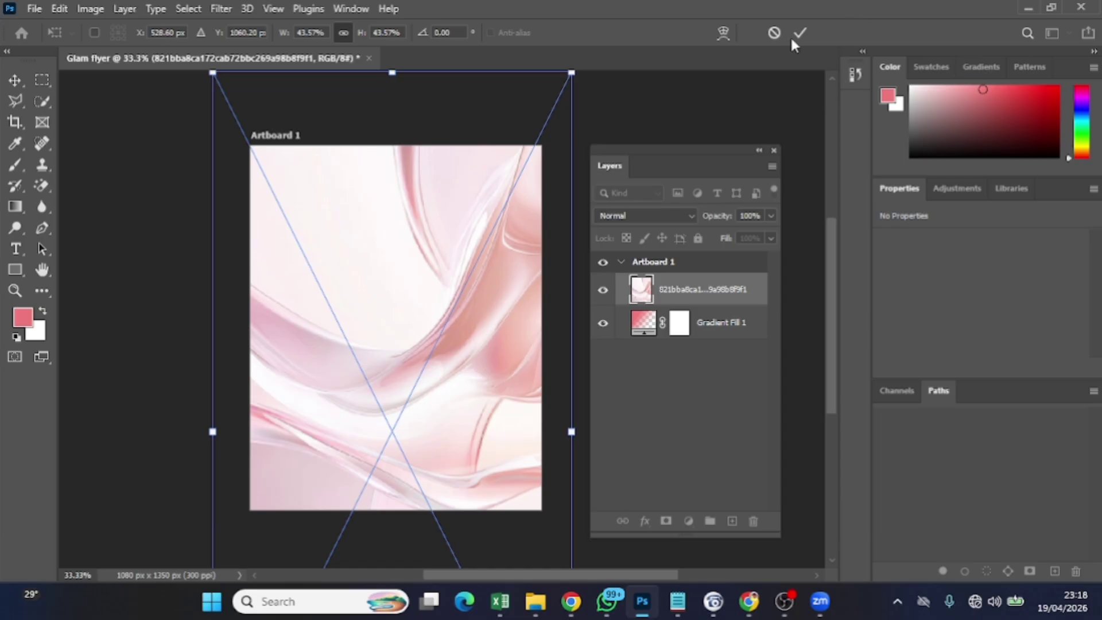
left_click(799, 33)
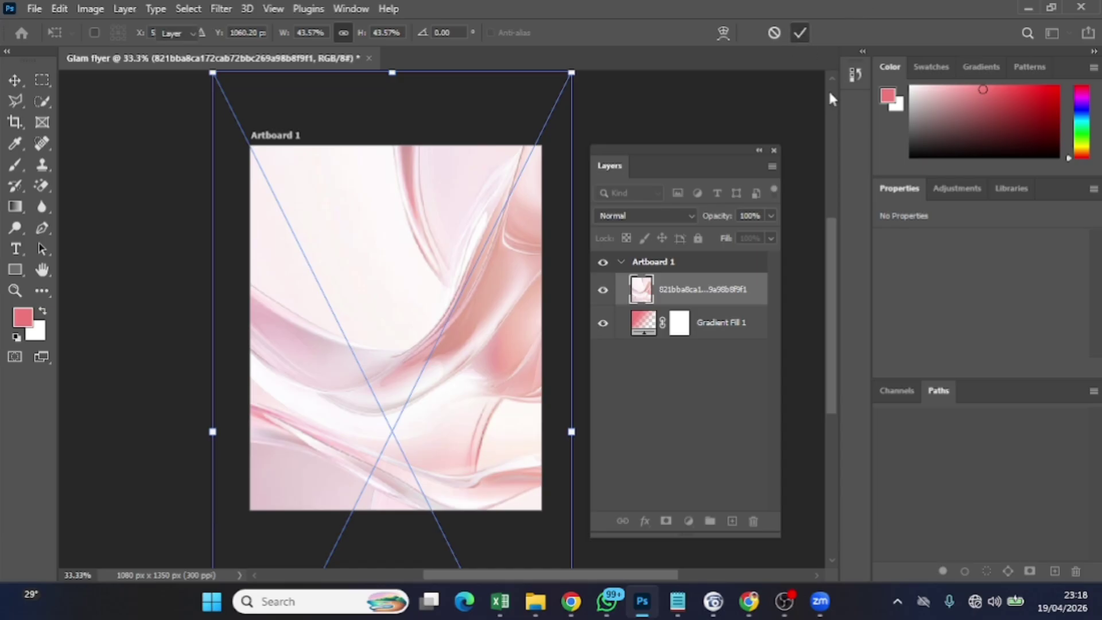
Switch the swirl layer's blend mode to Dissolve and add a white layer mask
left_click(663, 215)
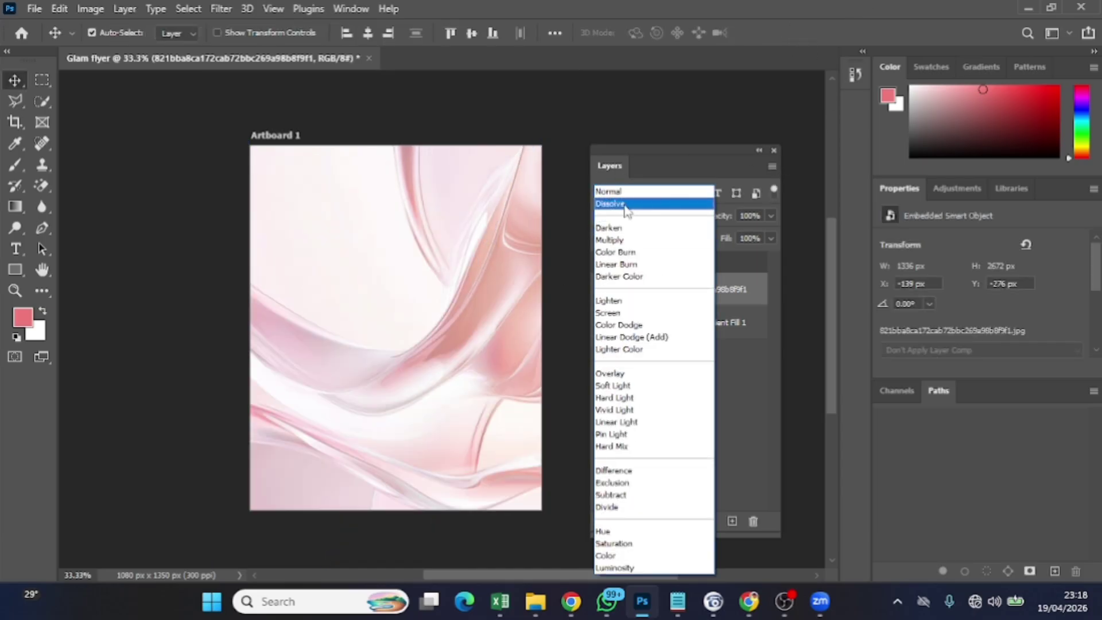
left_click(622, 203)
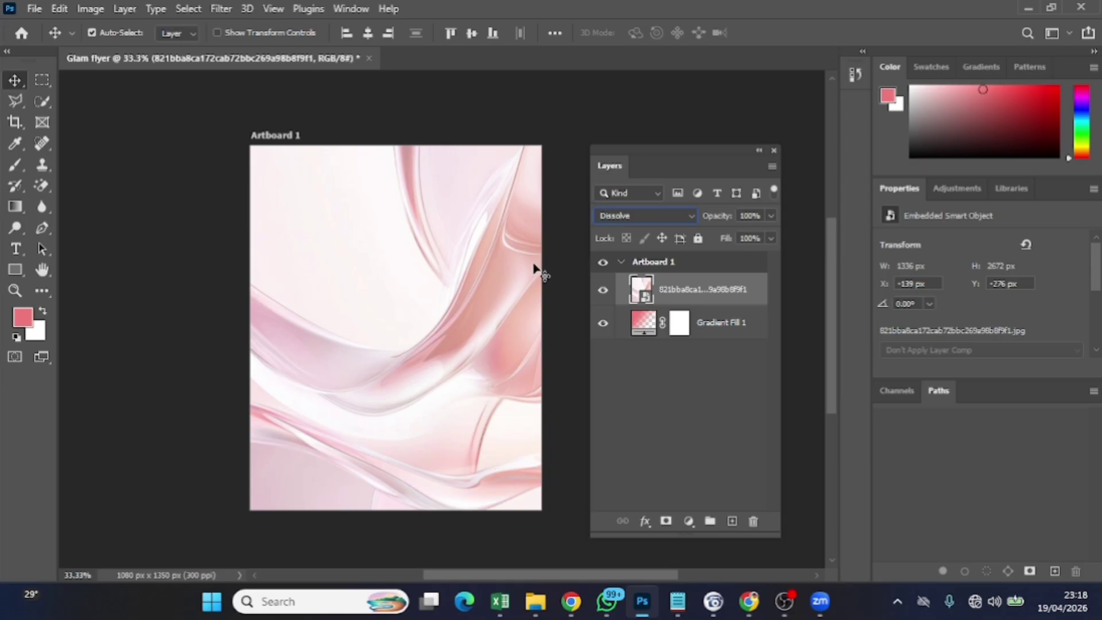
left_click(634, 212)
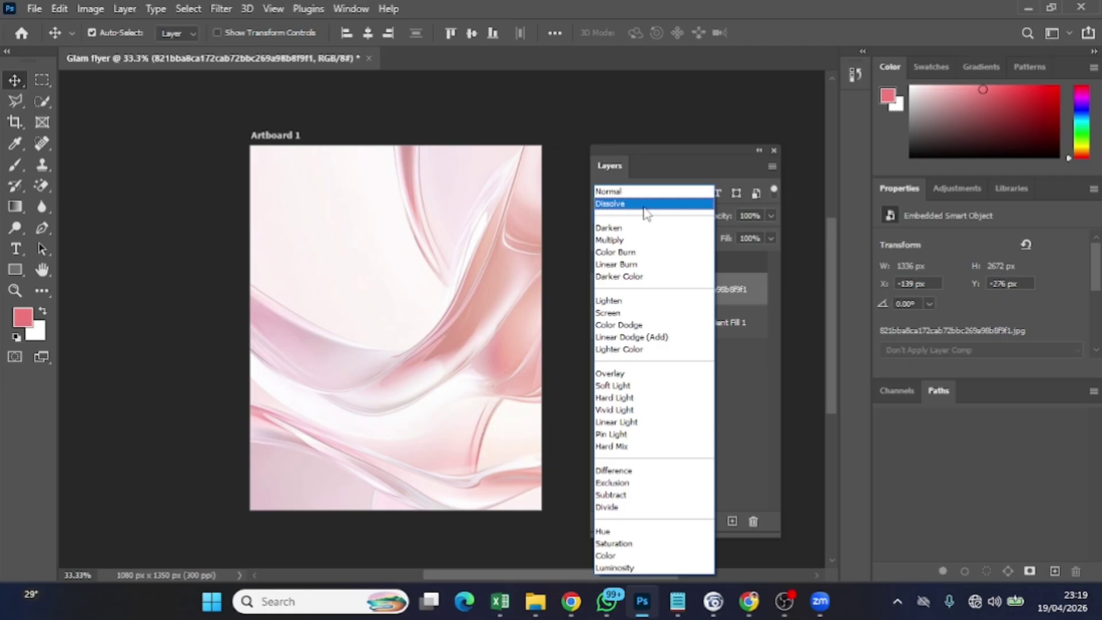
left_click(647, 206)
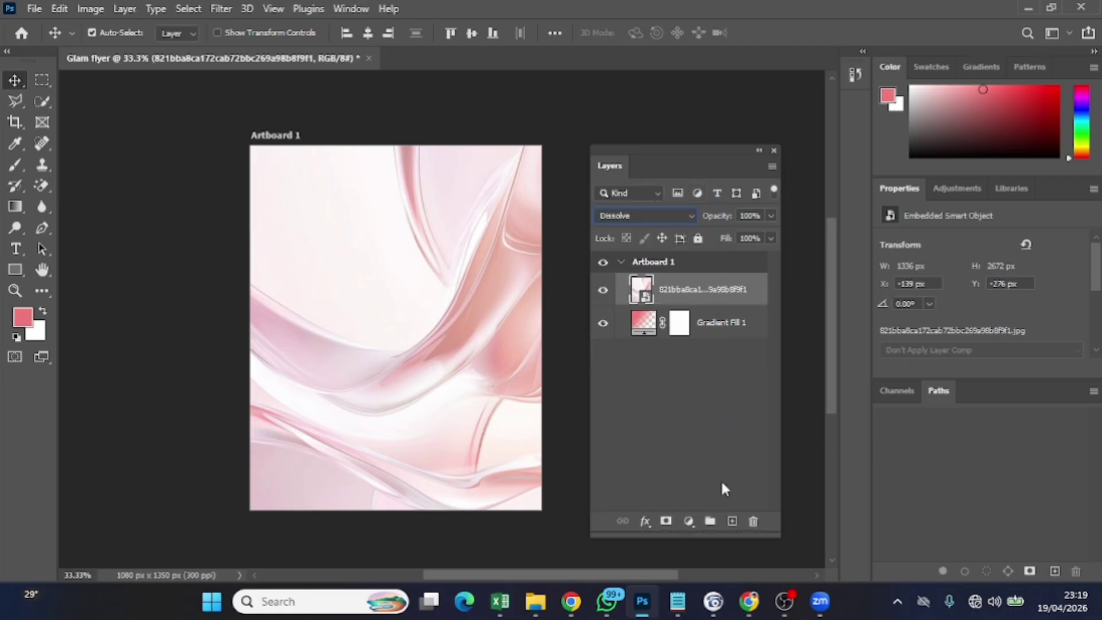
left_click(667, 521)
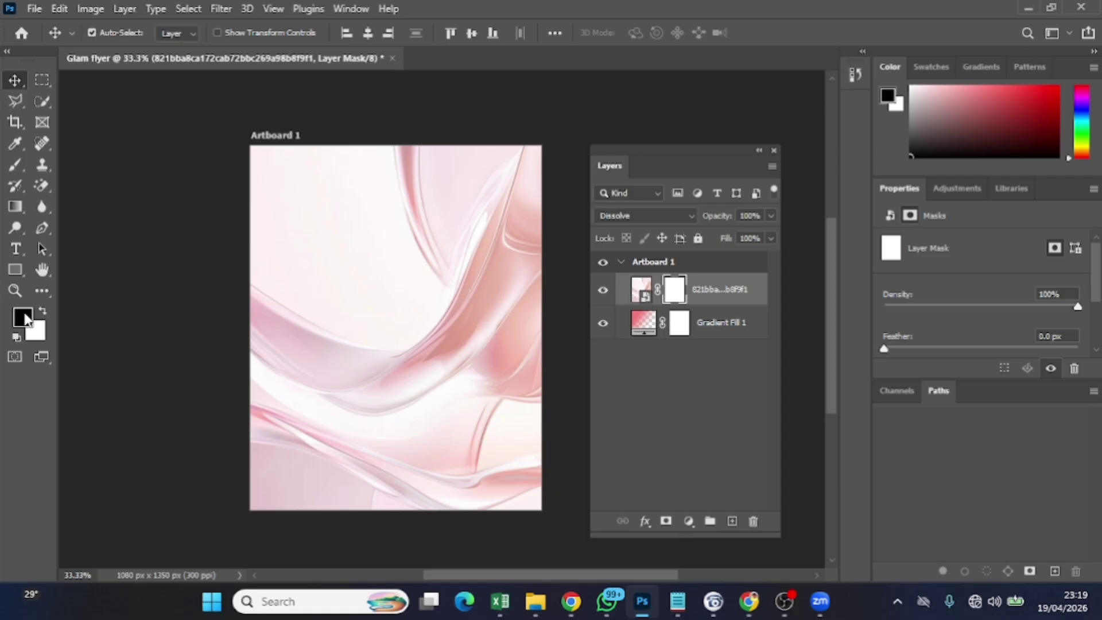
Resize the brush and paint black across the top of the swirl's mask down toward the wave
left_click(16, 164)
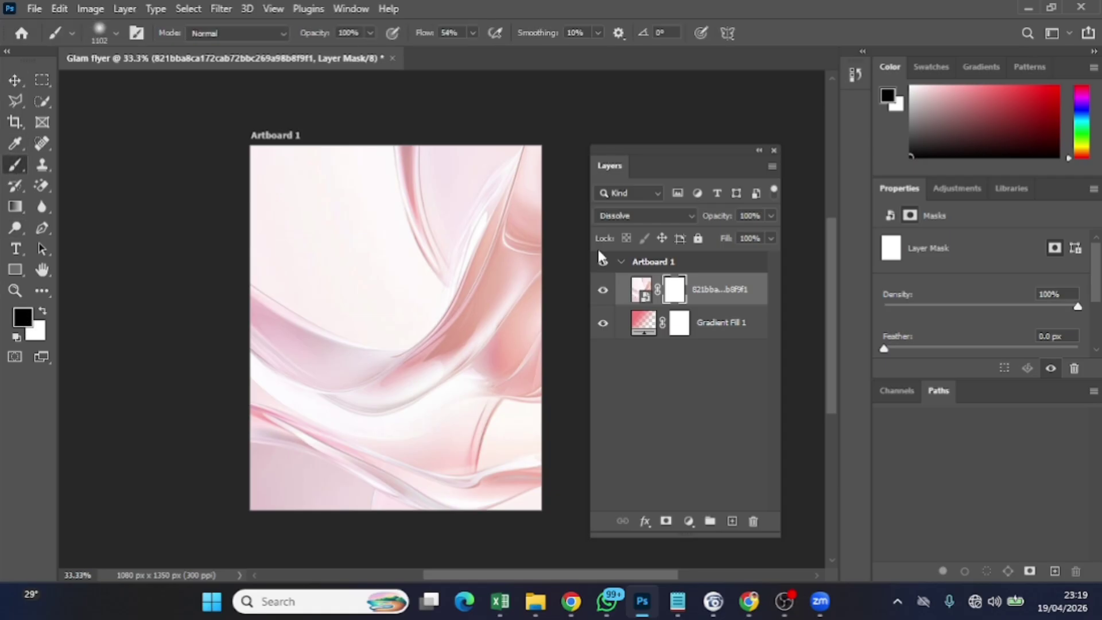
mouse_move(503, 197)
left_mouse_down()
mouse_move(381, 153)
mouse_move(439, 166)
mouse_move(363, 110)
mouse_move(504, 209)
mouse_move(504, 327)
mouse_move(488, 185)
mouse_move(338, 138)
mouse_move(362, 190)
mouse_move(300, 198)
mouse_move(418, 187)
mouse_move(391, 210)
mouse_move(457, 177)
mouse_move(426, 239)
mouse_move(458, 305)
mouse_move(431, 184)
left_mouse_up()
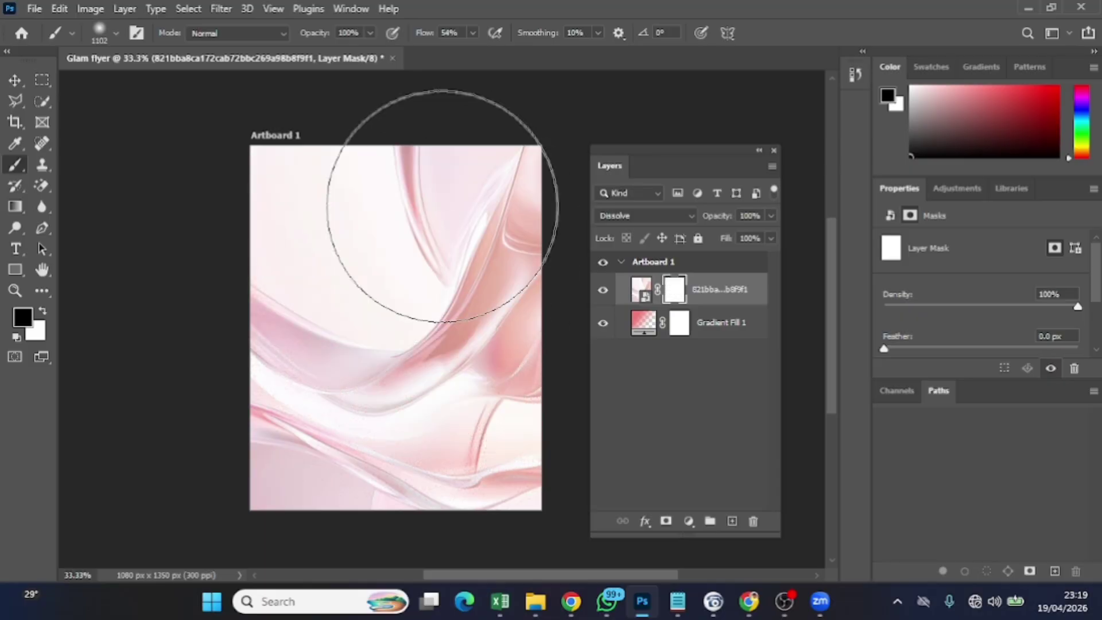
left_click(115, 32)
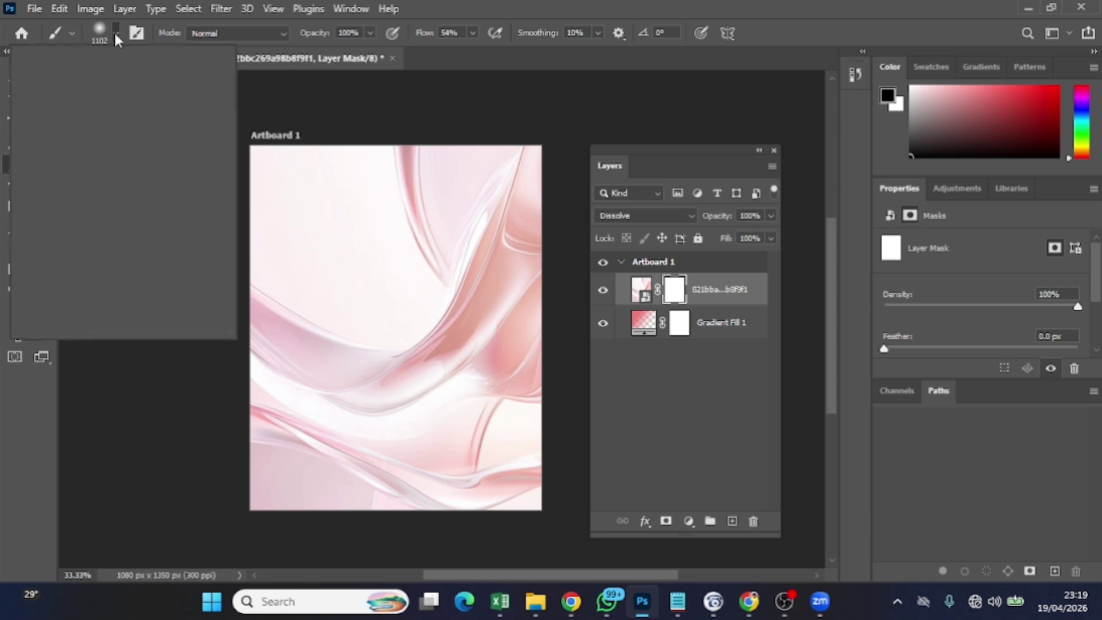
left_click_drag(131, 81, 177, 90)
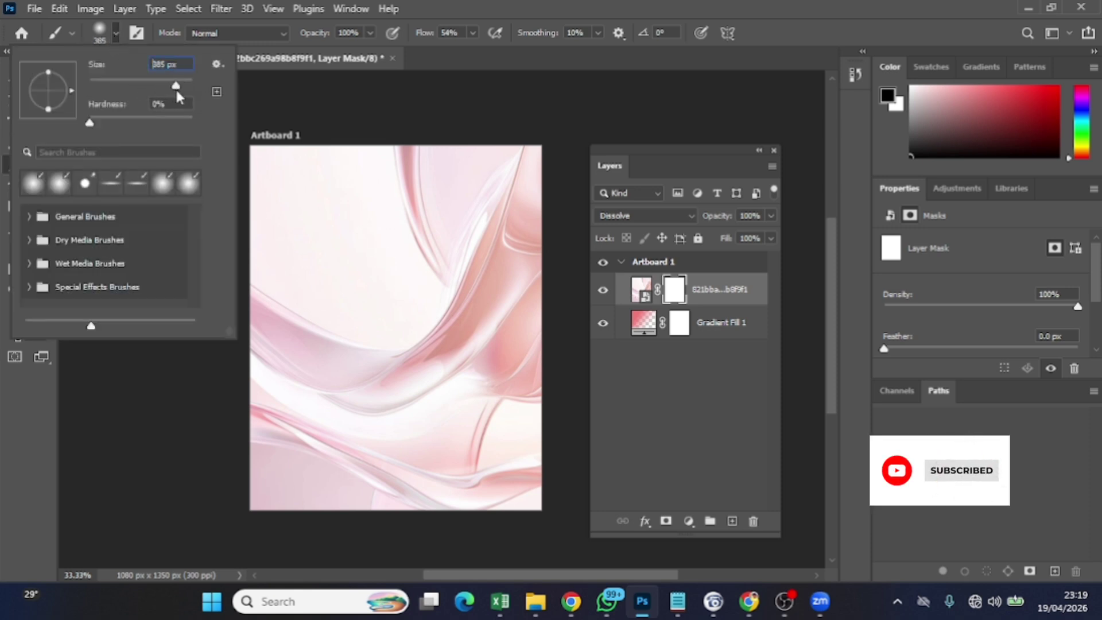
left_click(381, 216)
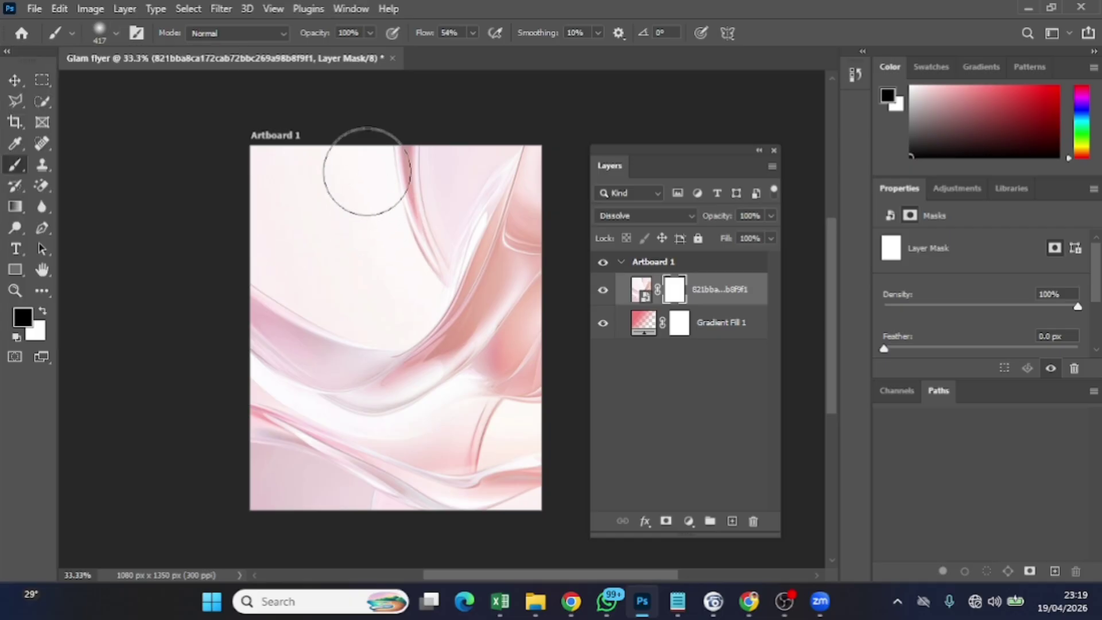
mouse_move(364, 172)
left_mouse_down()
mouse_move(512, 193)
mouse_move(514, 166)
mouse_move(396, 147)
mouse_move(347, 153)
mouse_move(327, 175)
mouse_move(457, 214)
mouse_move(493, 211)
mouse_move(505, 173)
mouse_move(420, 225)
mouse_move(414, 242)
mouse_move(408, 162)
mouse_move(441, 258)
mouse_move(445, 231)
mouse_move(515, 137)
mouse_move(519, 161)
mouse_move(512, 140)
mouse_move(507, 166)
mouse_move(457, 174)
mouse_move(434, 192)
mouse_move(488, 169)
mouse_move(501, 245)
mouse_move(481, 267)
mouse_move(520, 238)
mouse_move(428, 335)
mouse_move(475, 290)
mouse_move(470, 334)
mouse_move(481, 304)
mouse_move(502, 299)
mouse_move(526, 331)
mouse_move(536, 296)
mouse_move(521, 256)
mouse_move(524, 267)
mouse_move(510, 270)
mouse_move(476, 248)
left_mouse_up()
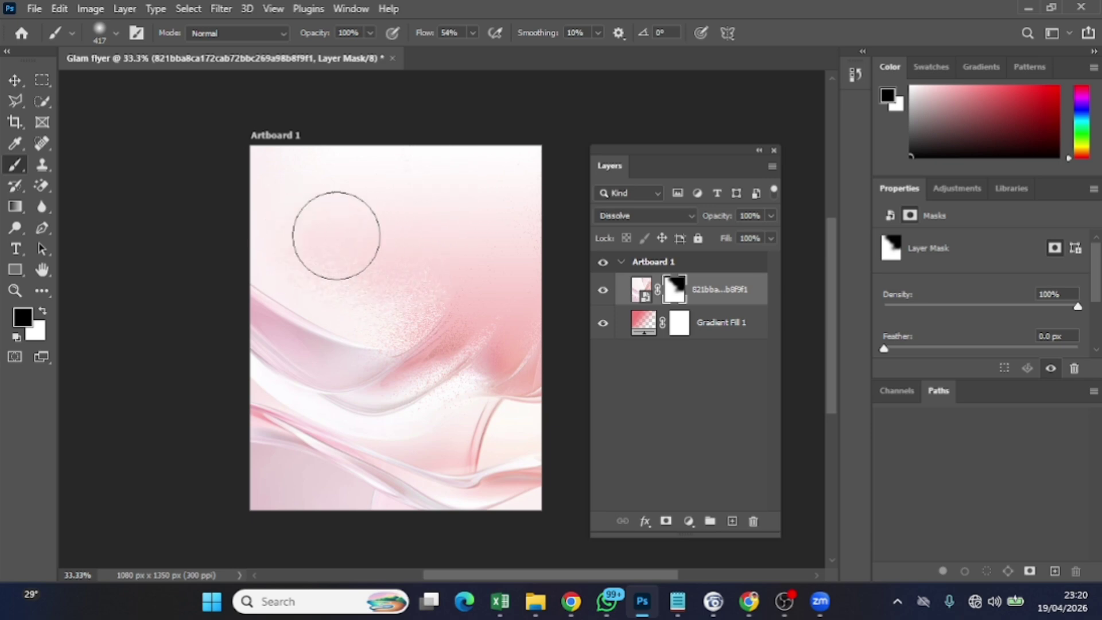
mouse_move(283, 214)
left_mouse_down()
mouse_move(352, 293)
mouse_move(416, 290)
mouse_move(398, 301)
mouse_move(213, 216)
mouse_move(380, 286)
mouse_move(265, 233)
mouse_move(329, 269)
mouse_move(379, 276)
mouse_move(441, 261)
mouse_move(506, 203)
mouse_move(328, 170)
mouse_move(262, 171)
mouse_move(479, 157)
mouse_move(287, 157)
mouse_move(464, 154)
mouse_move(281, 140)
mouse_move(503, 153)
mouse_move(513, 219)
mouse_move(420, 140)
mouse_move(419, 244)
left_mouse_up()
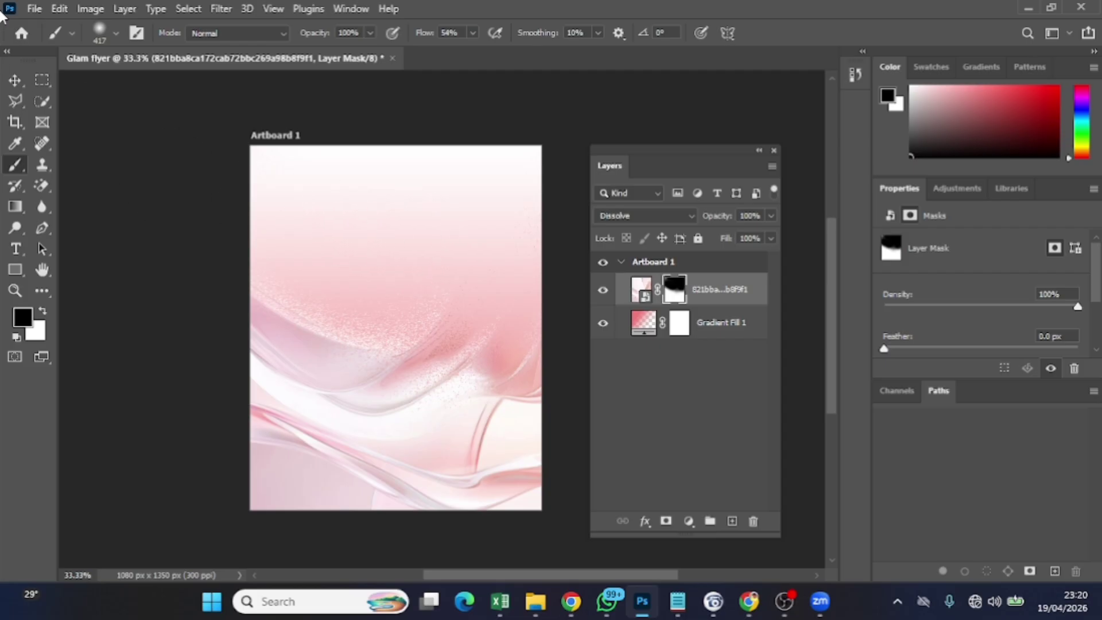
left_click(17, 80)
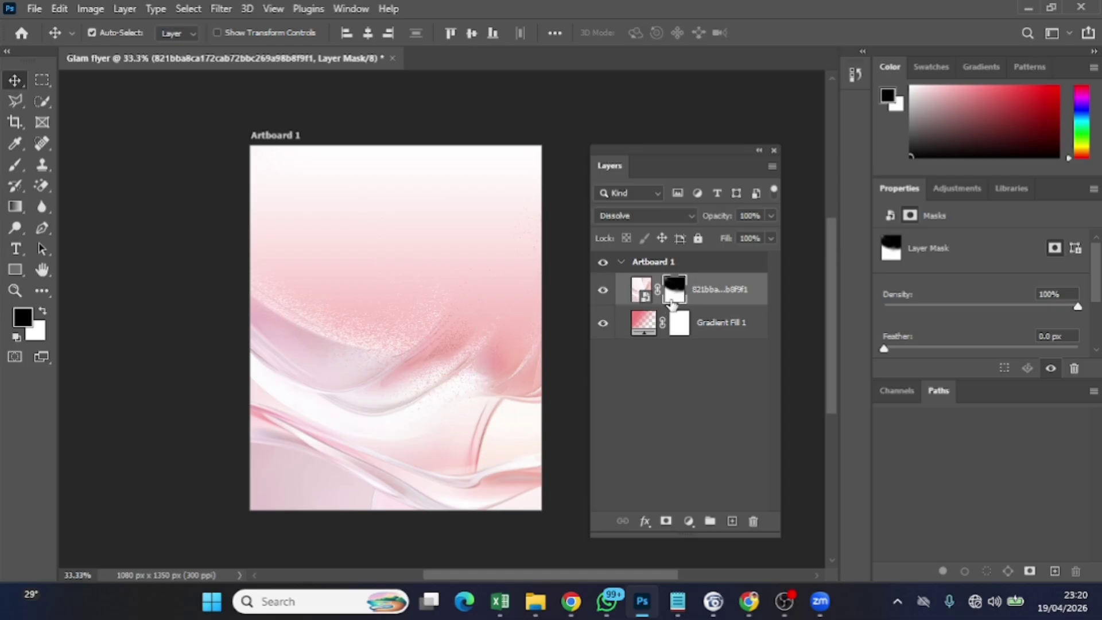
Undo the painted mask, add a fresh white mask, and paint black over the upper swirl
key("ctrl+z")
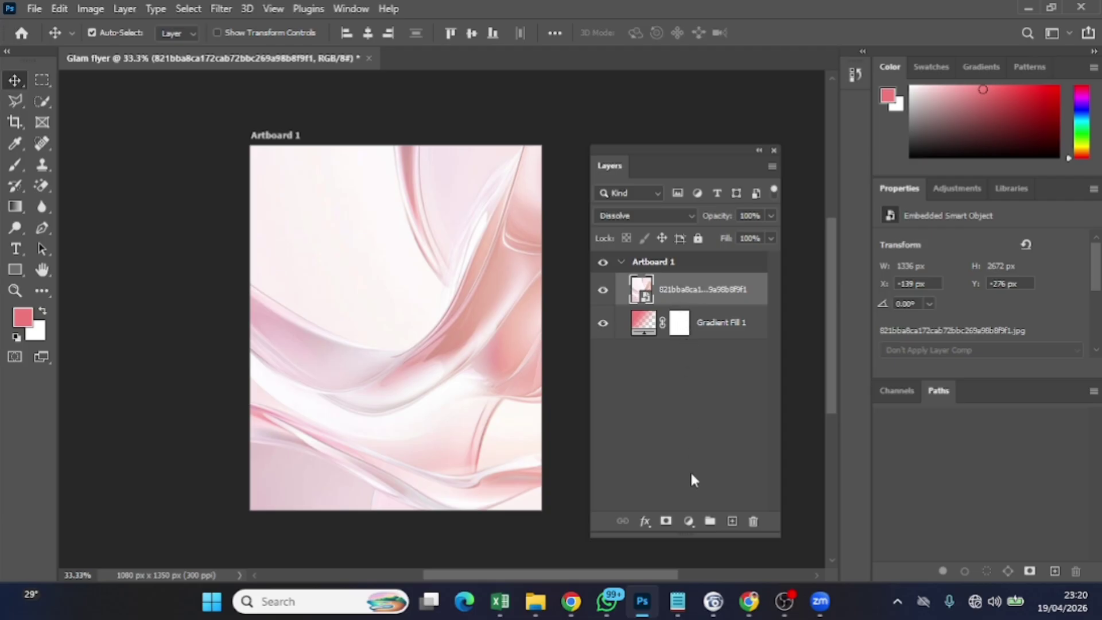
left_click(666, 521)
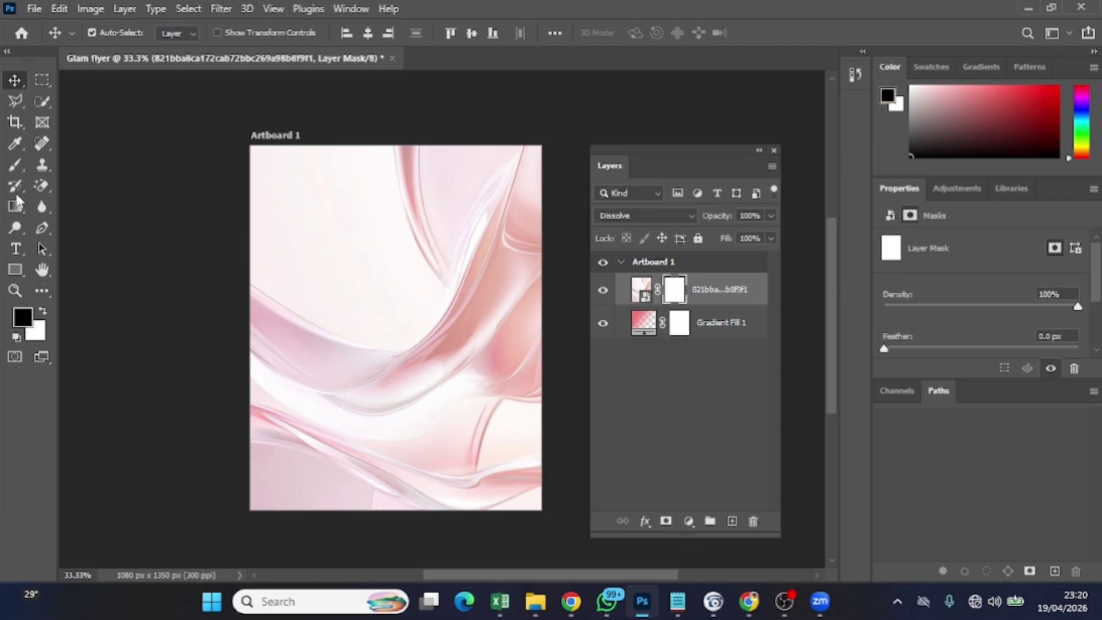
left_click(15, 165)
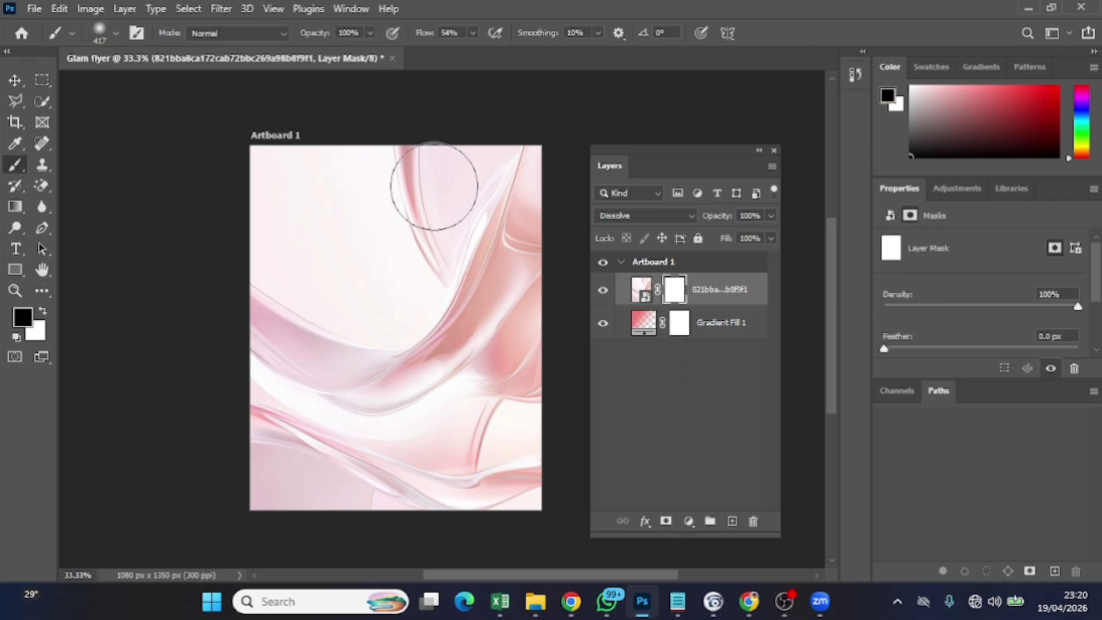
mouse_move(404, 150)
left_mouse_down()
mouse_move(432, 147)
mouse_move(398, 175)
mouse_move(423, 284)
mouse_move(442, 246)
mouse_move(526, 199)
mouse_move(527, 238)
mouse_move(497, 197)
mouse_move(529, 278)
mouse_move(532, 337)
mouse_move(465, 251)
mouse_move(419, 256)
mouse_move(344, 241)
mouse_move(445, 210)
mouse_move(381, 172)
mouse_move(534, 147)
mouse_move(532, 293)
mouse_move(519, 285)
mouse_move(490, 207)
mouse_move(504, 278)
mouse_move(494, 325)
mouse_move(477, 241)
left_mouse_up()
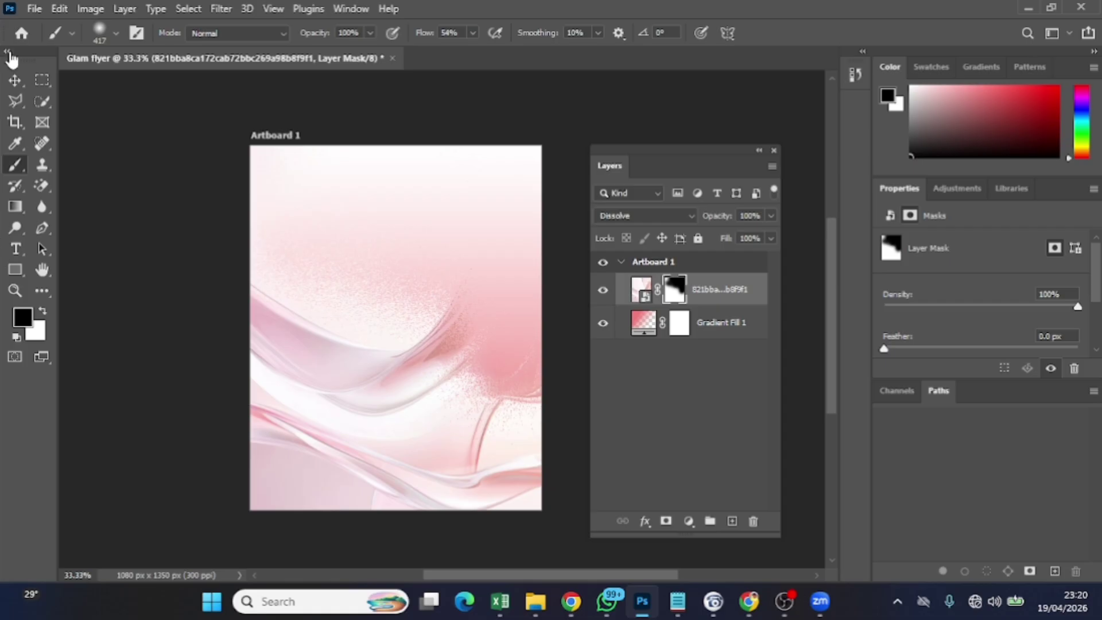
left_click(18, 86)
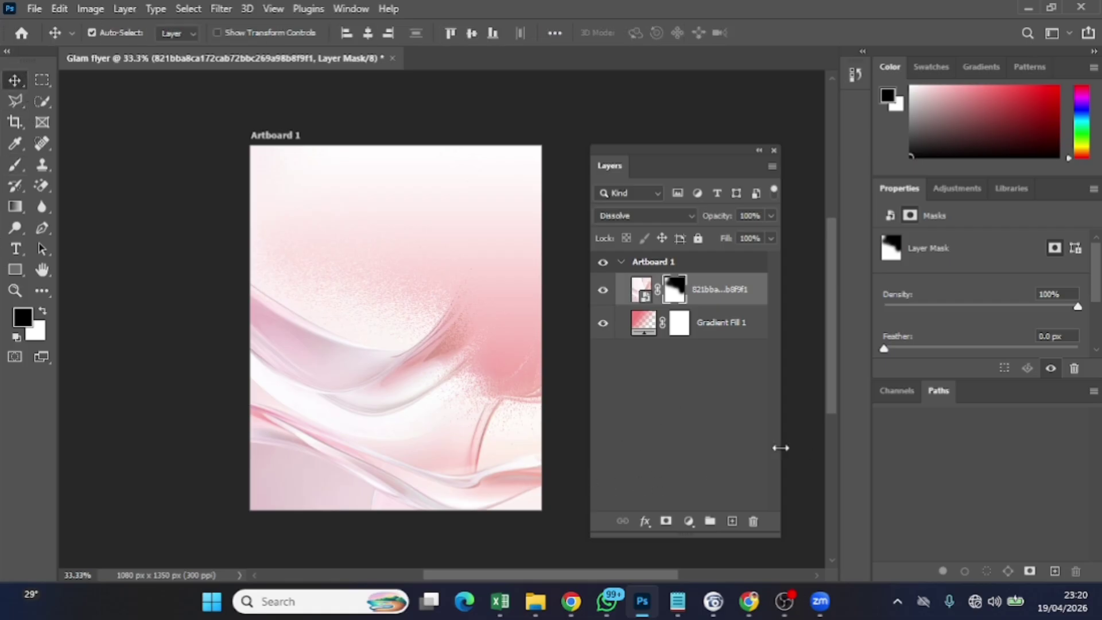
On a new layer, draw a rectangle at the lower left and fill it with #1f1f1e
left_click(732, 520)
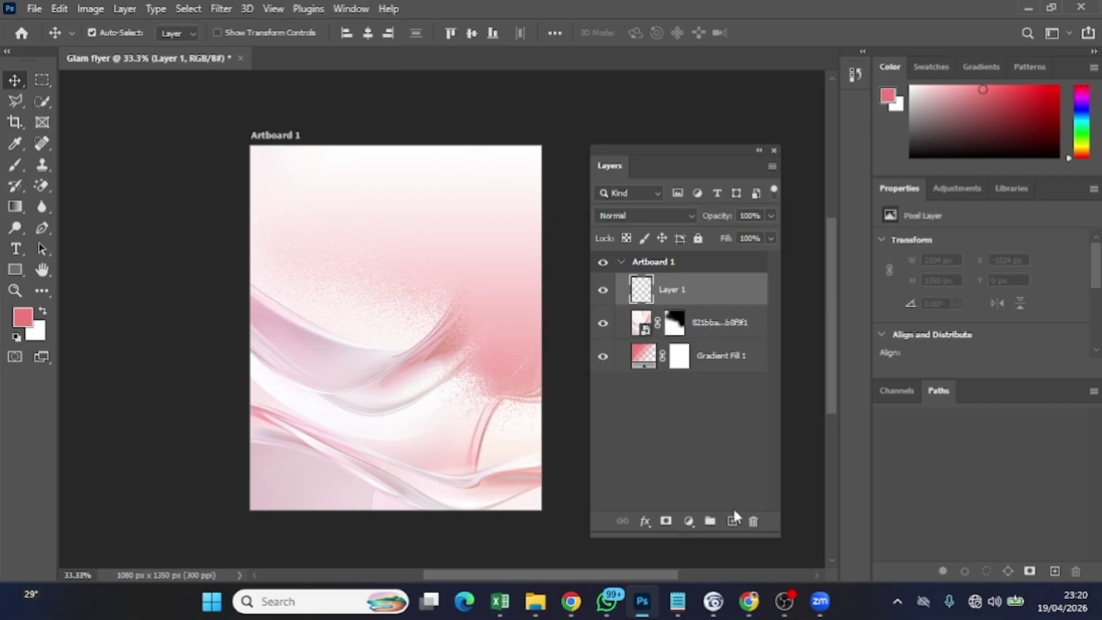
left_click(16, 269)
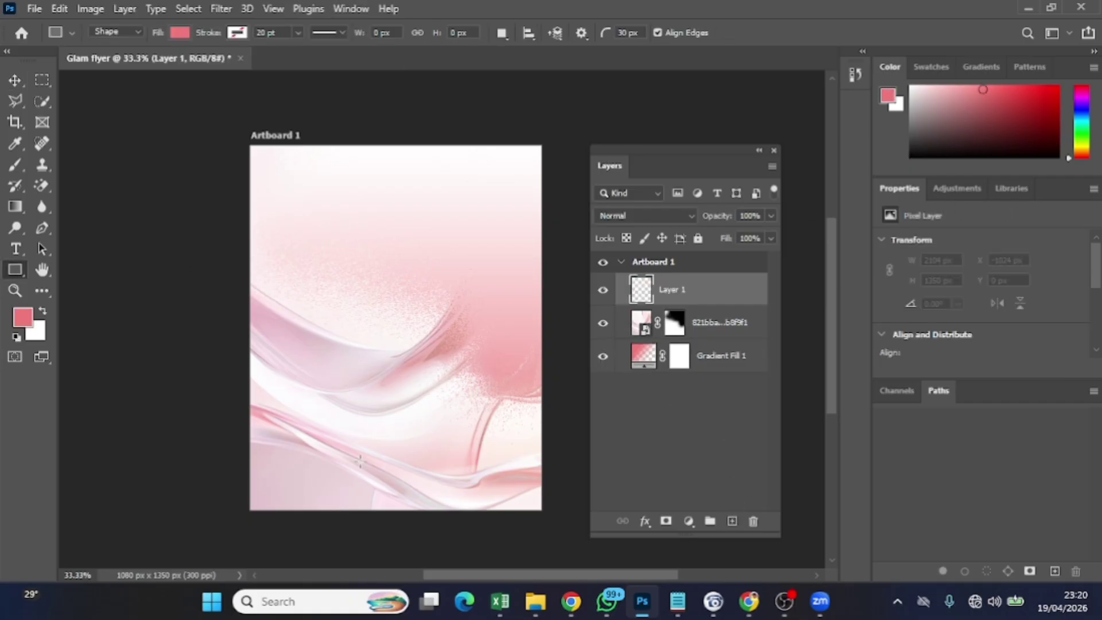
left_click_drag(265, 417, 376, 474)
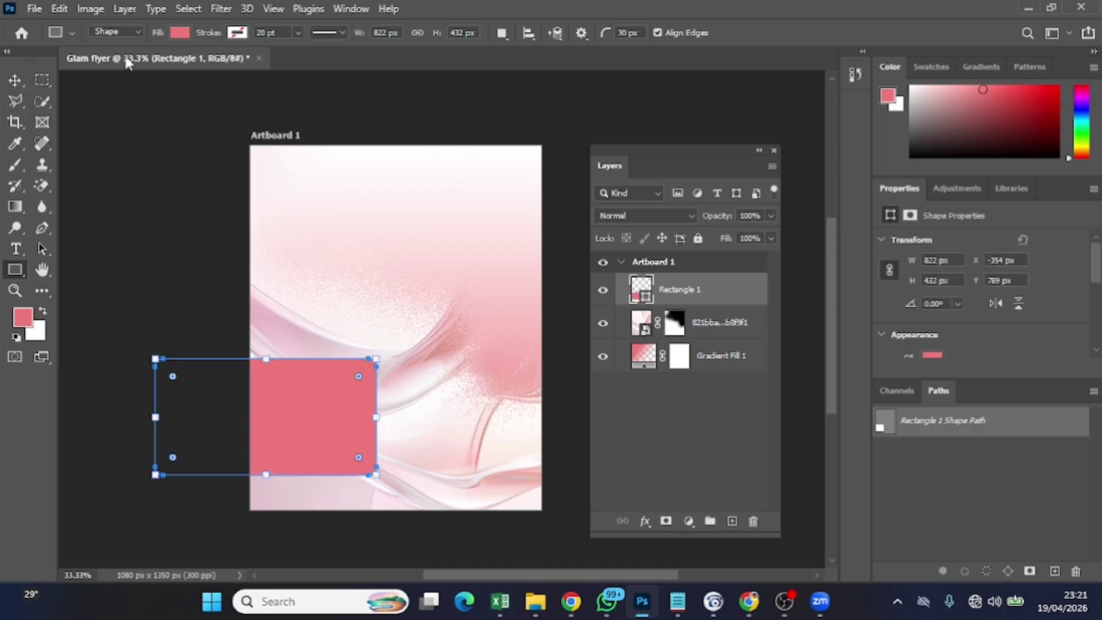
left_click(181, 33)
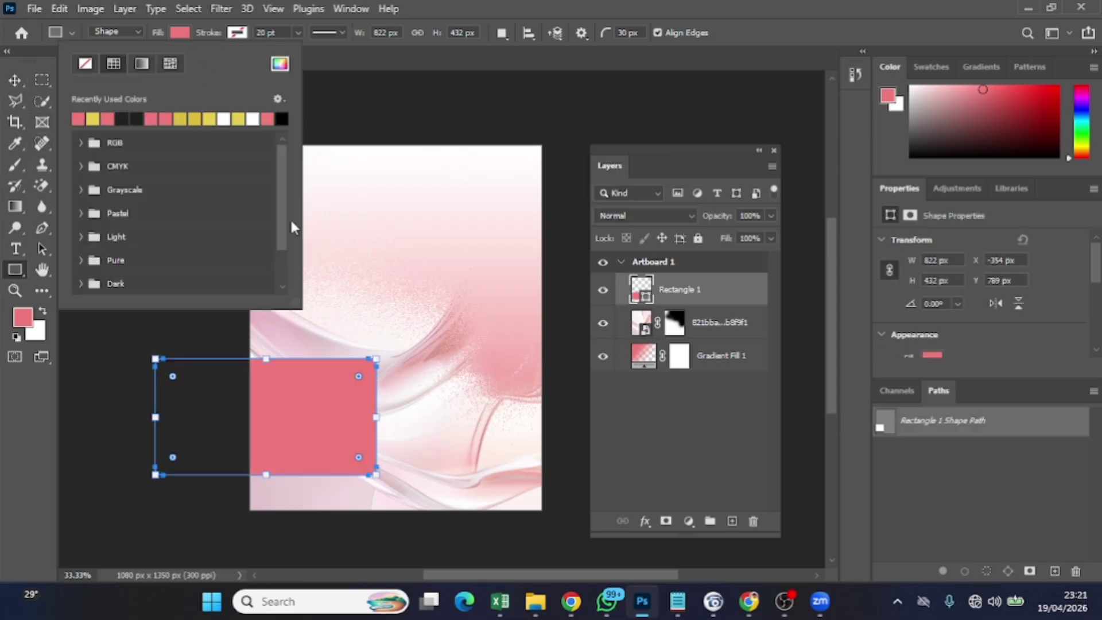
left_click(141, 114)
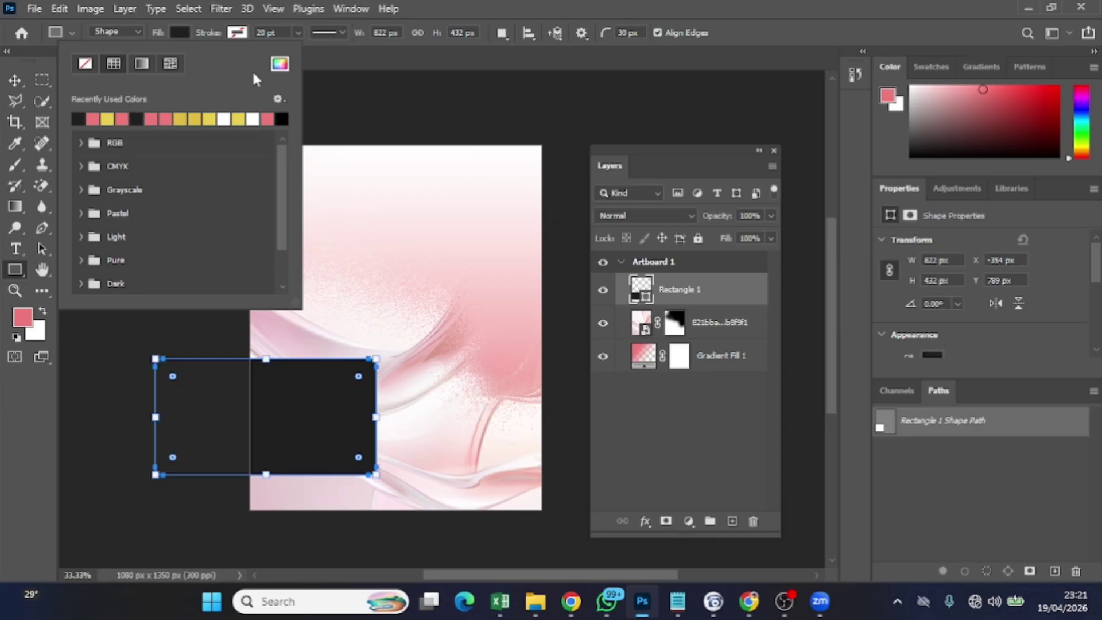
left_click(279, 63)
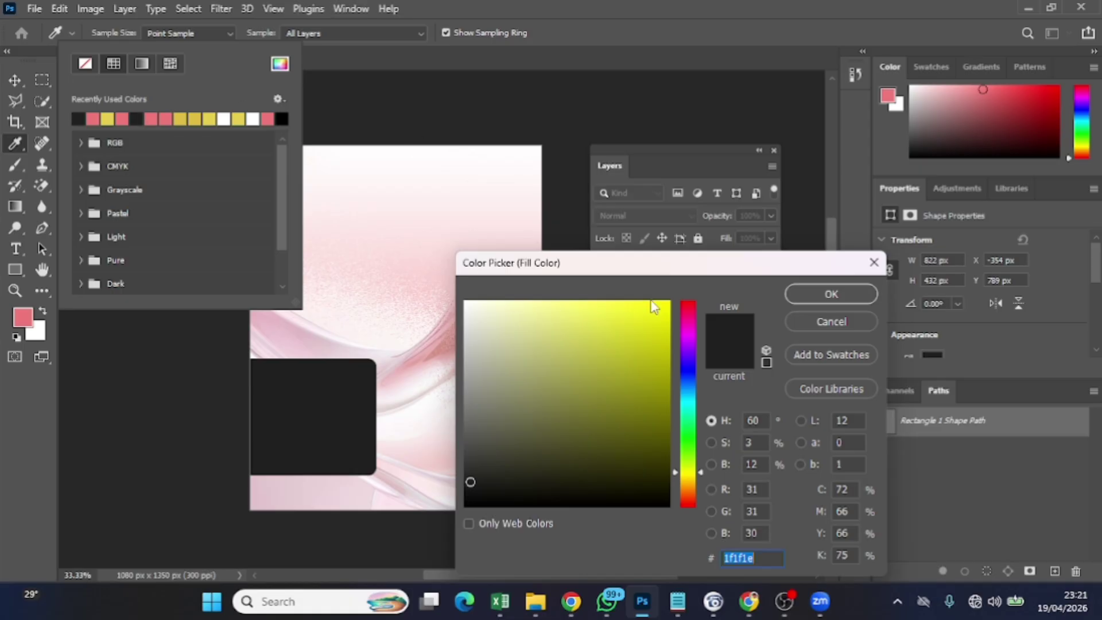
left_click(815, 293)
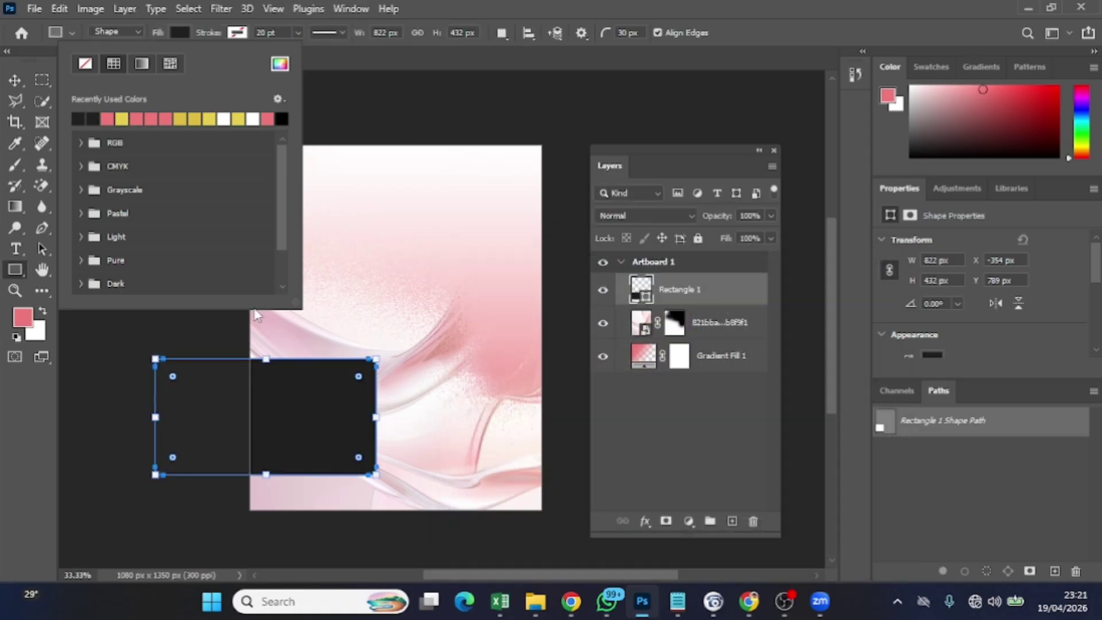
left_click(14, 79)
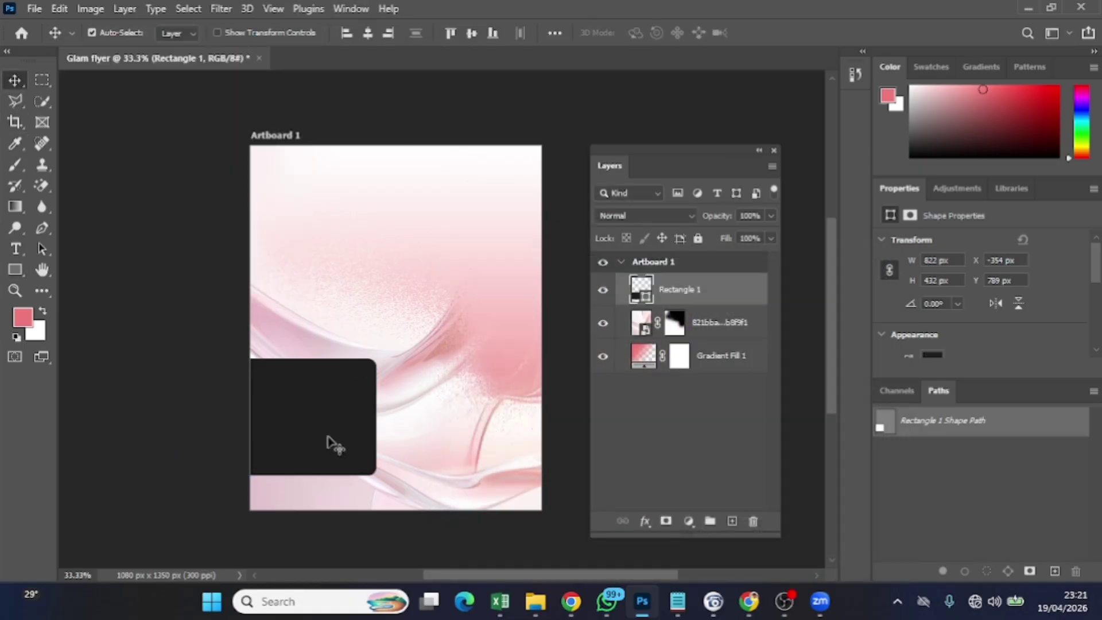
Move the dark rectangle to the left edge and scale it 138.5% across the flyer's bottom
left_click_drag(332, 442, 418, 471)
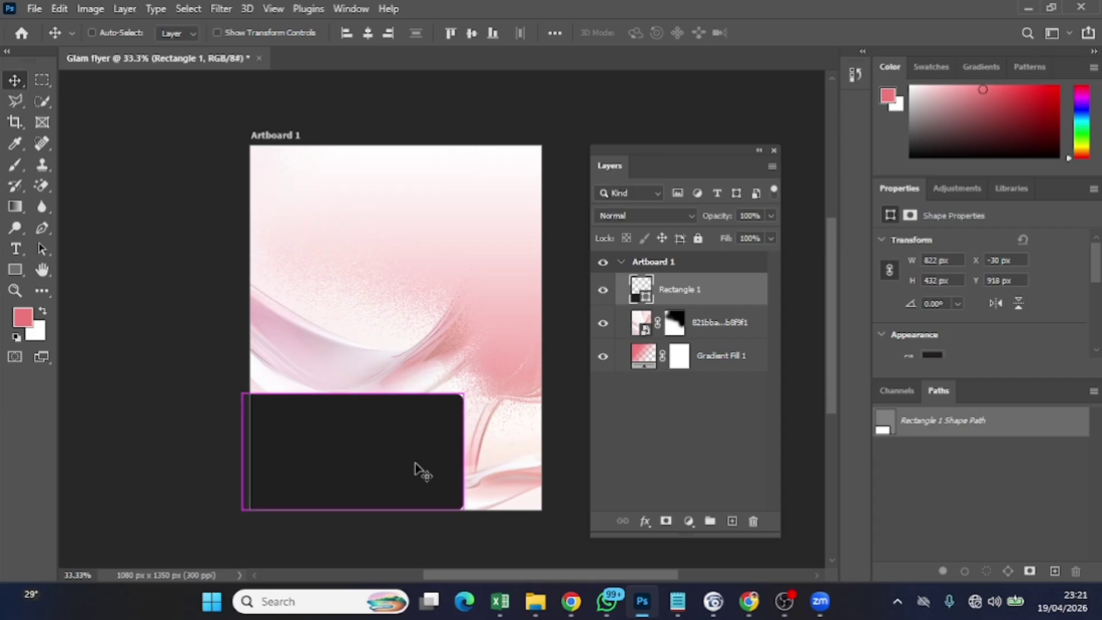
key("ctrl+t")
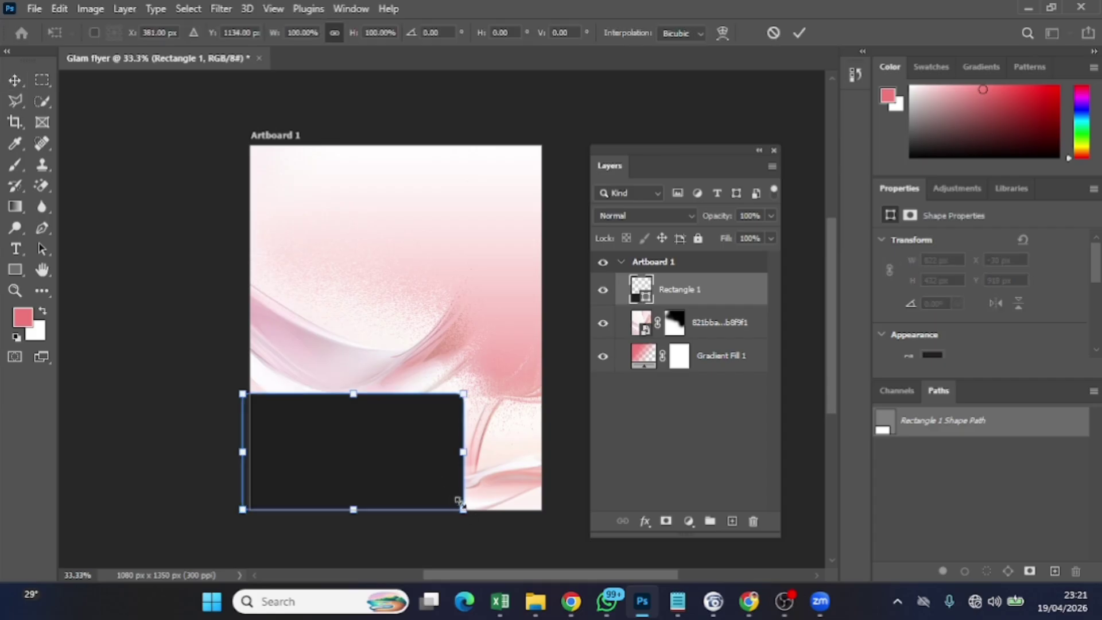
left_click_drag(461, 505, 548, 552)
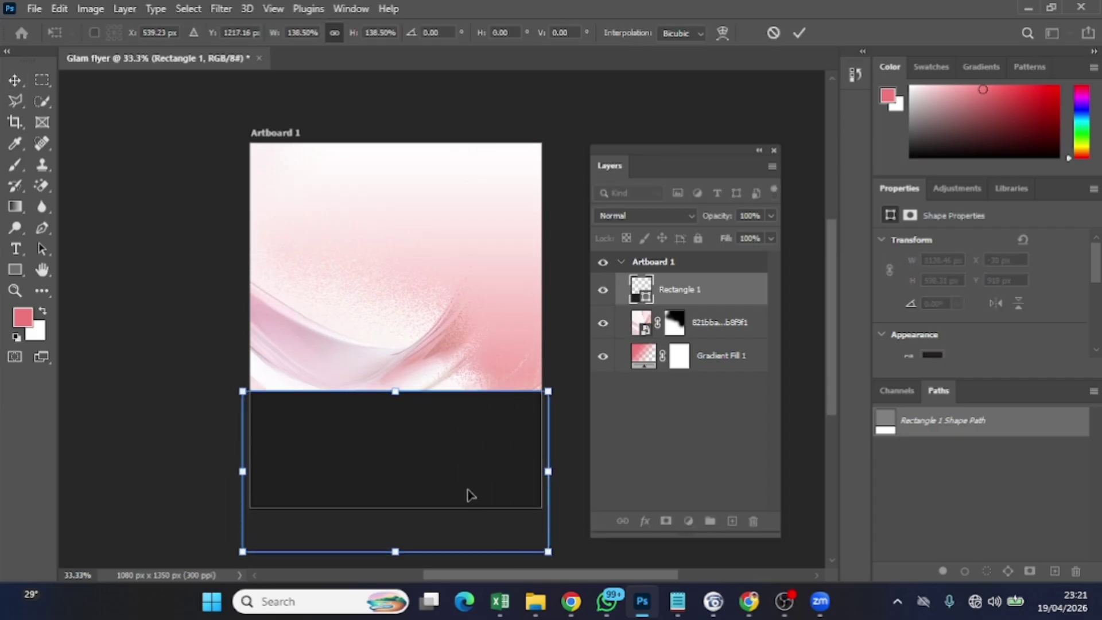
mouse_move(471, 495)
left_mouse_down()
mouse_move(462, 493)
mouse_move(471, 503)
left_mouse_up()
scroll(942, 353, "down", 3)
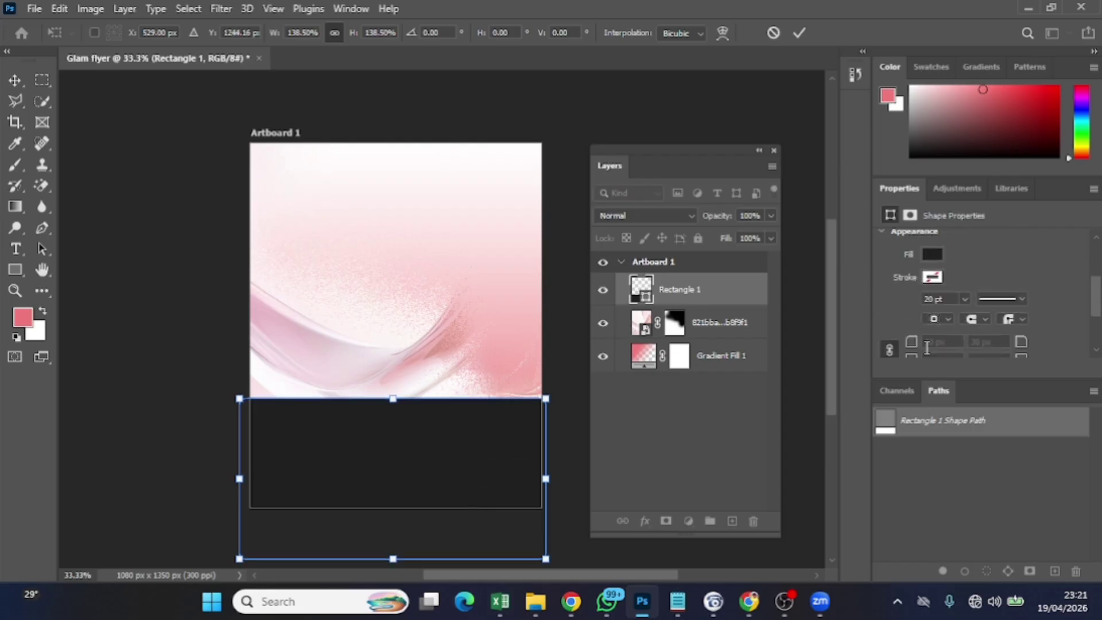
left_click(799, 33)
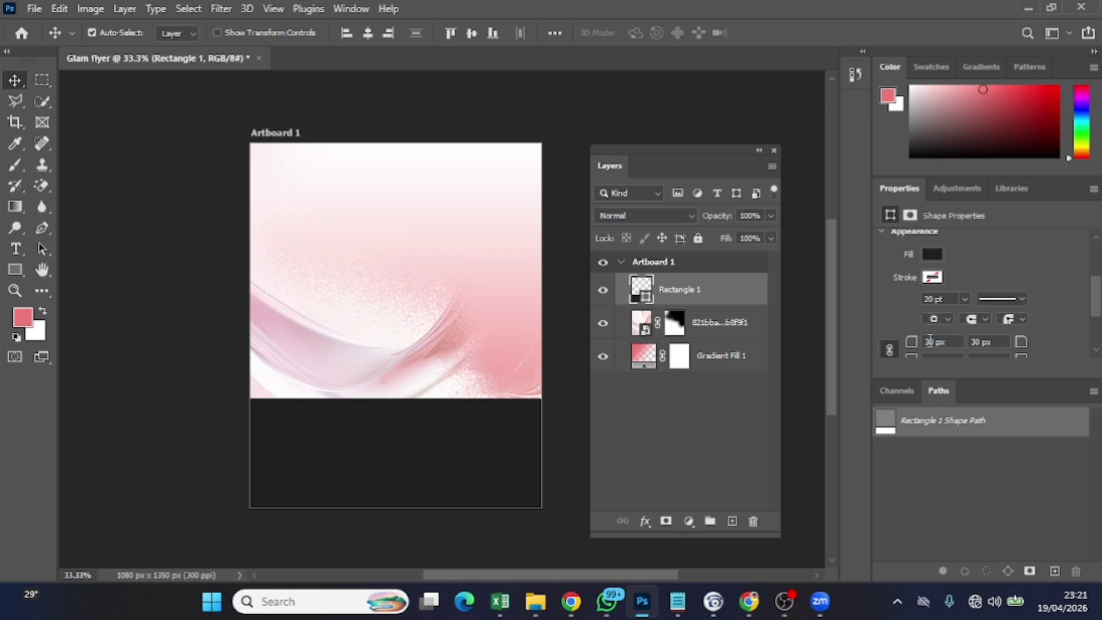
Round the panel's top corners to 199 px and place the download (64)-Photoroom portrait
left_click_drag(911, 343, 1067, 344)
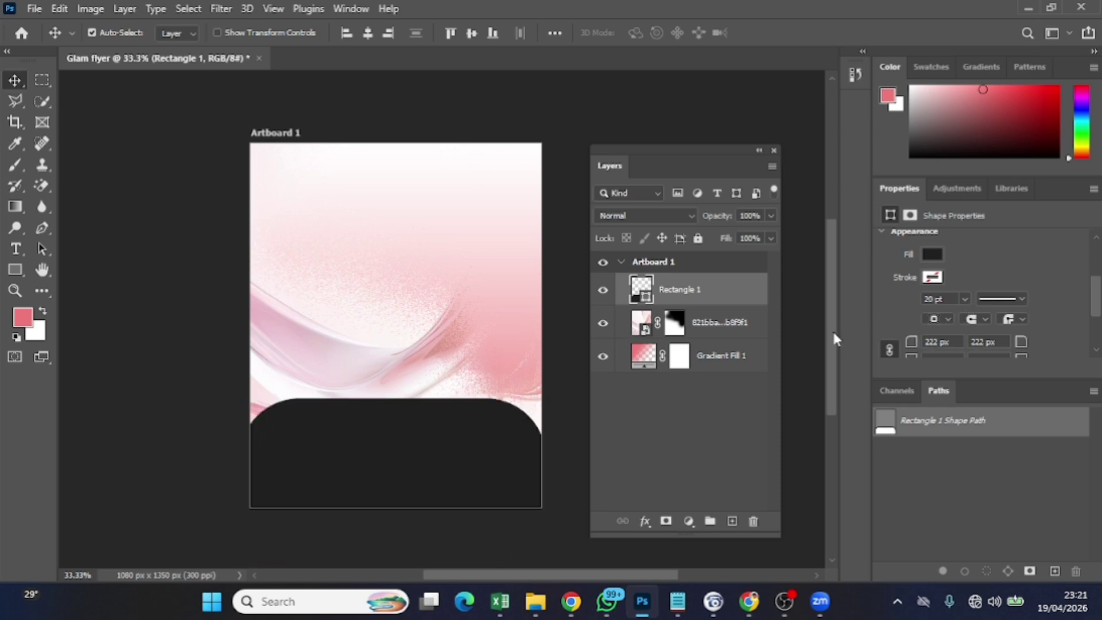
left_click_drag(912, 343, 910, 343)
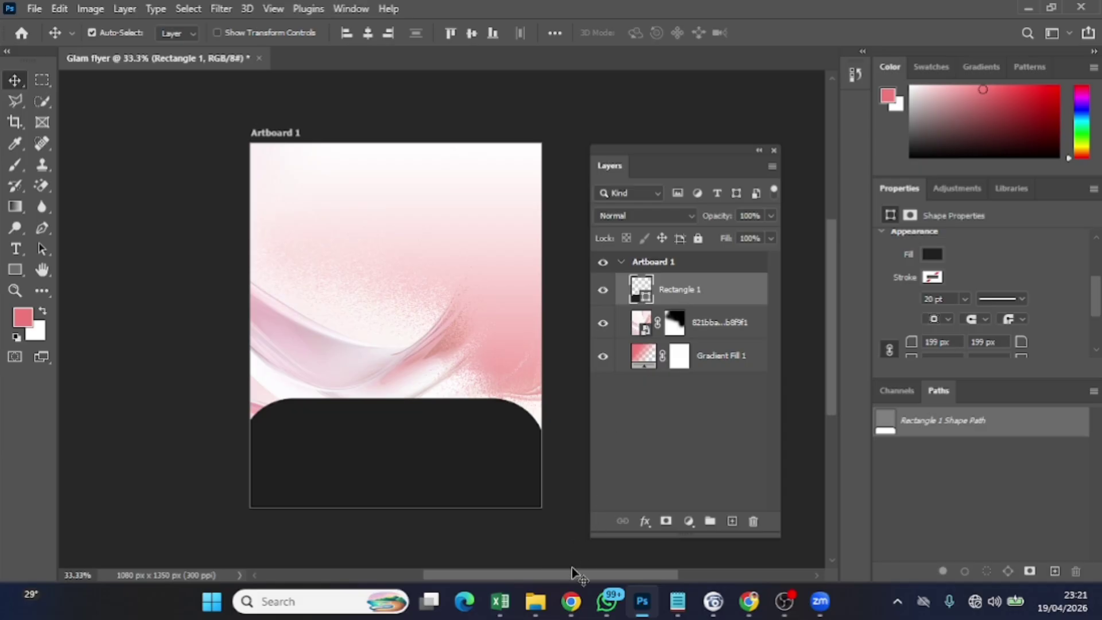
left_click(536, 601)
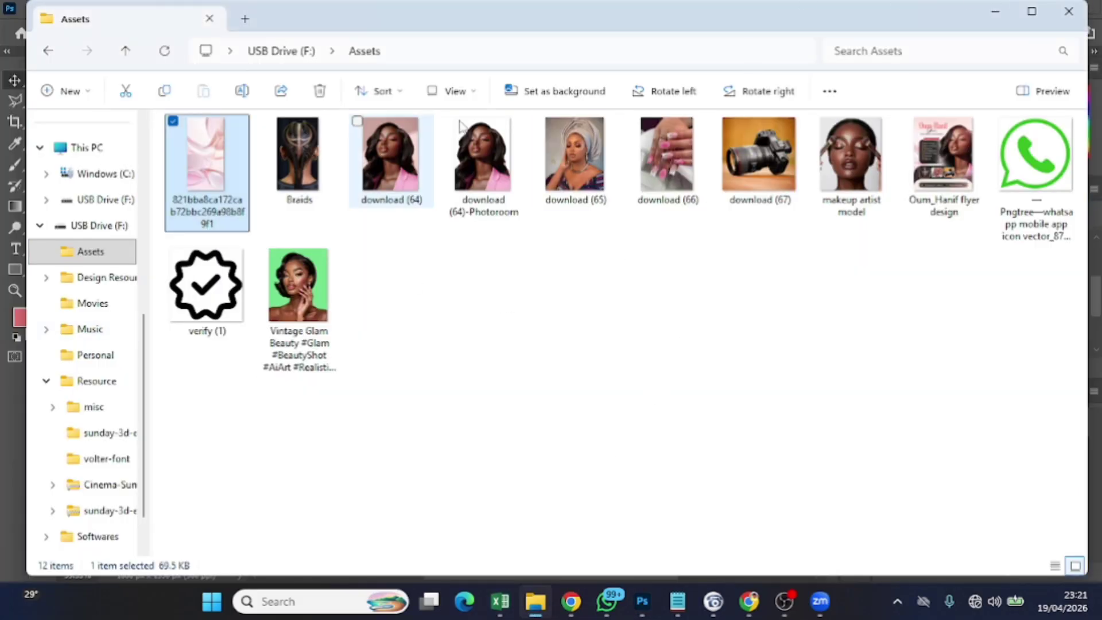
left_click_drag(483, 158, 491, 467)
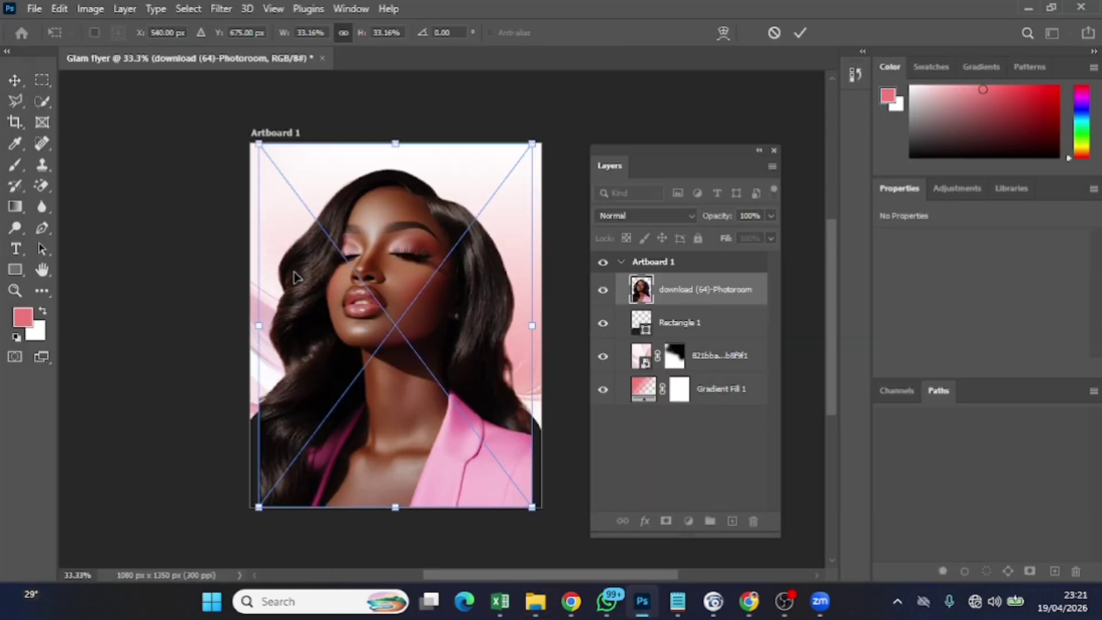
Scale the portrait to about 26% (803 × 990 px) and position it right, above the dark panel
left_click_drag(256, 139, 293, 190)
left_click_drag(431, 489, 479, 462)
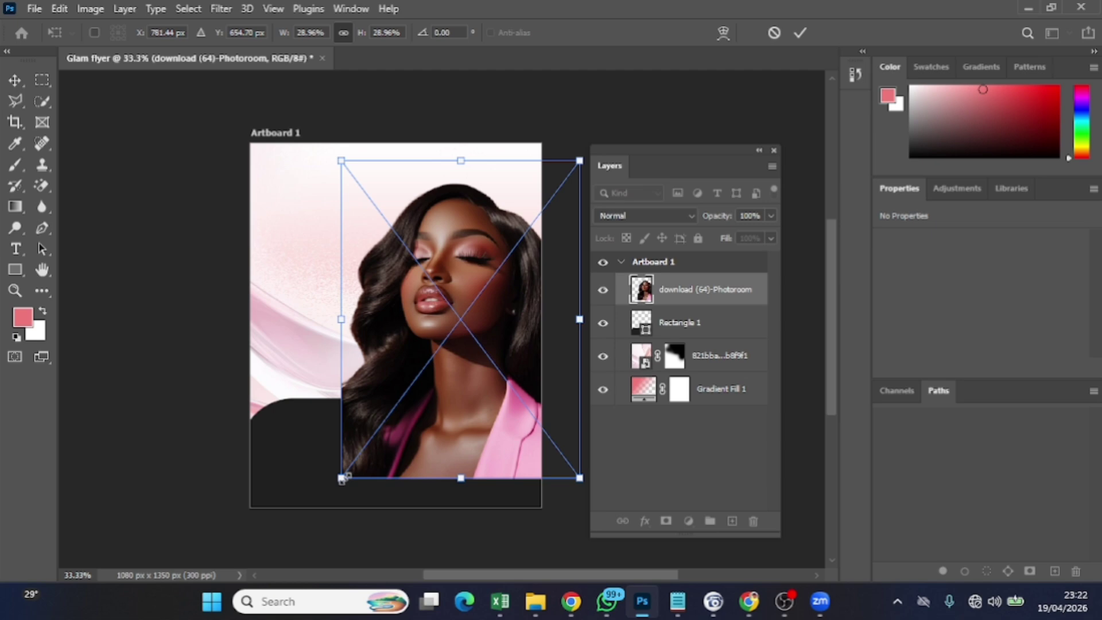
left_click_drag(342, 478, 380, 459)
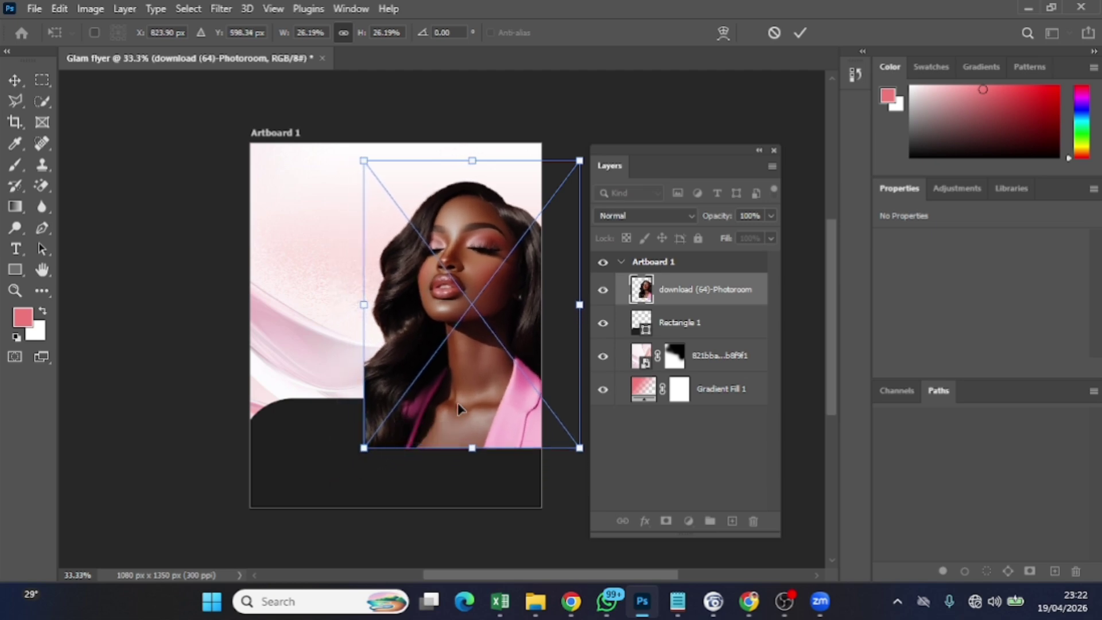
left_click_drag(457, 401, 463, 413)
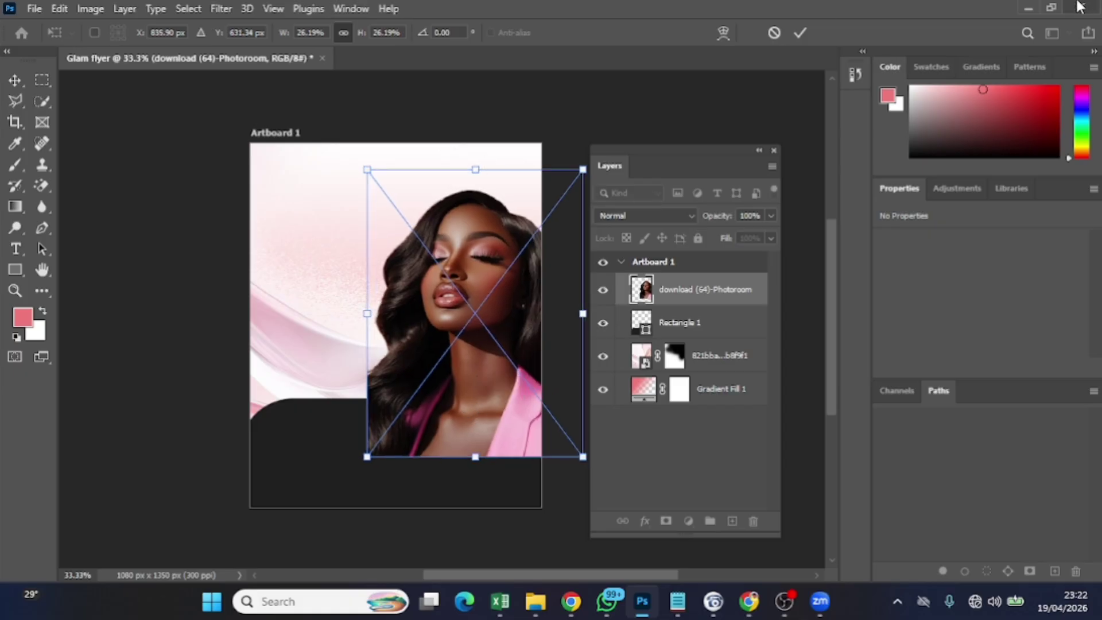
left_click(800, 33)
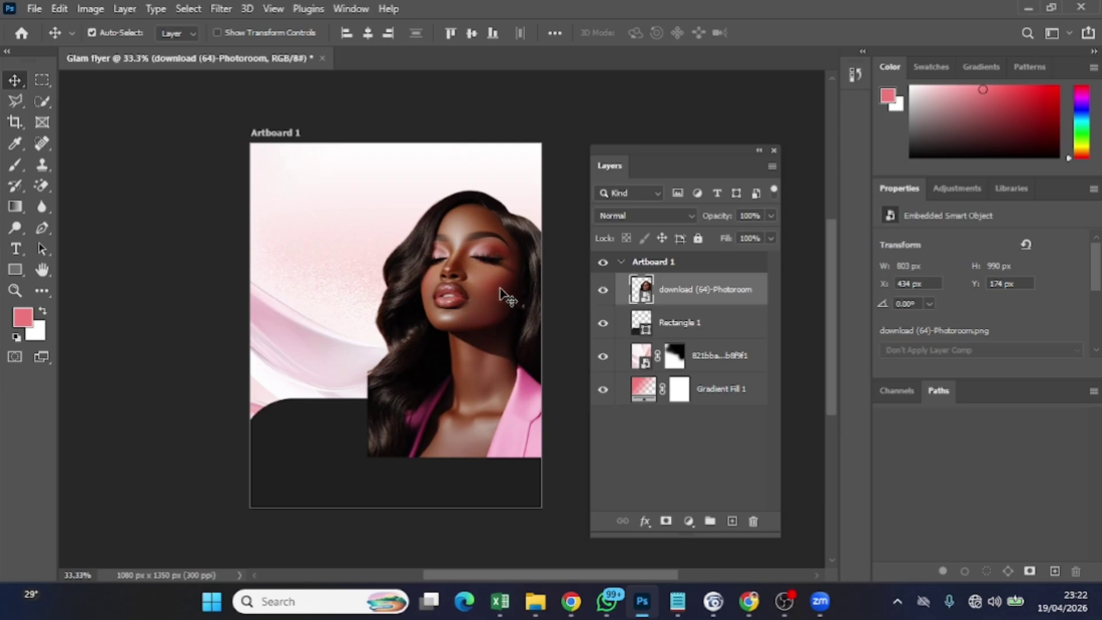
On a new layer, draw the 426 × 444 px rounded Rectangle 2 on the flyer's upper left
left_click(706, 338)
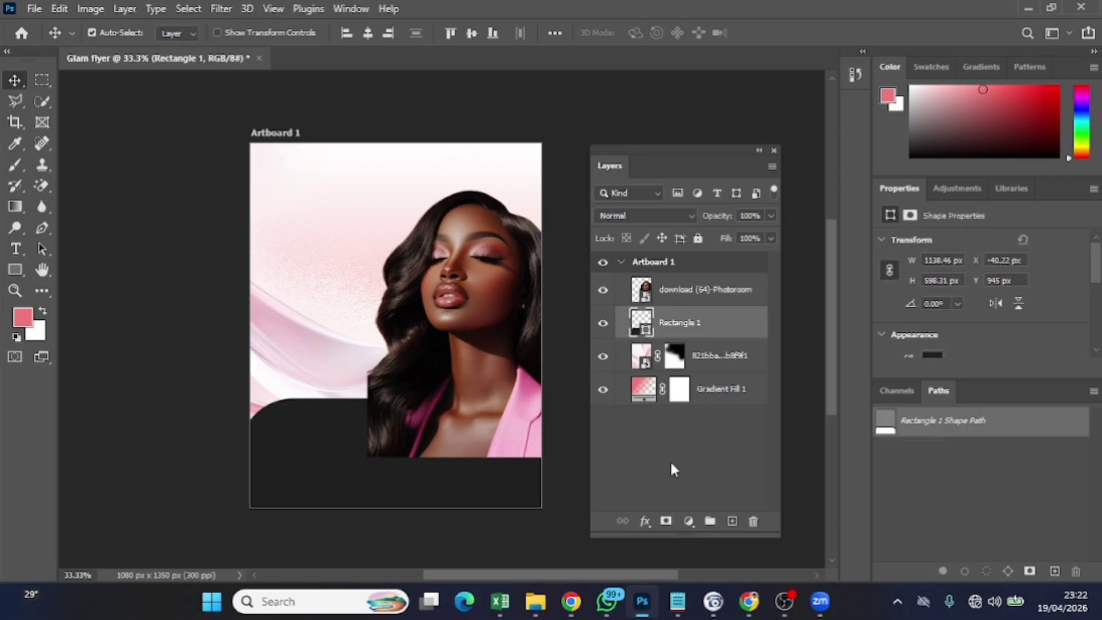
left_click(732, 520)
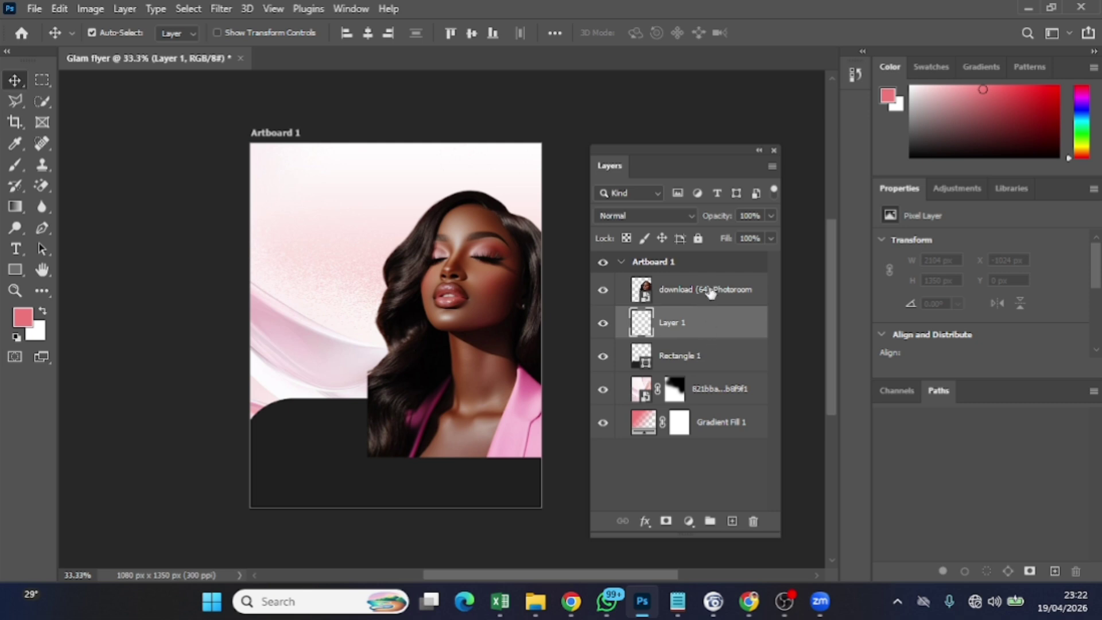
left_click(15, 269)
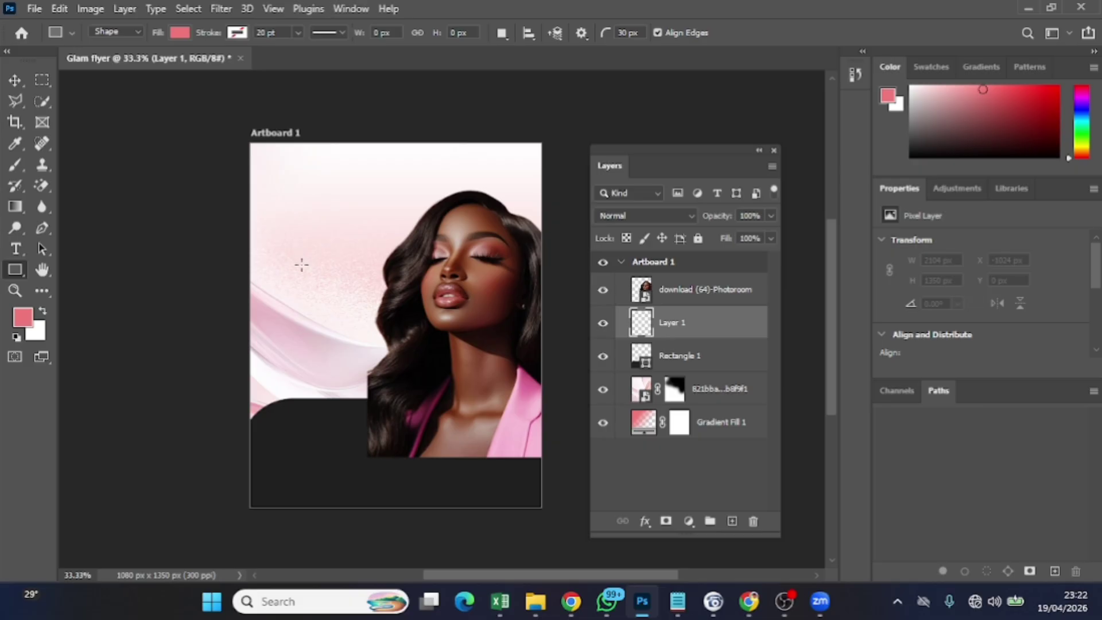
left_click_drag(310, 276, 367, 333)
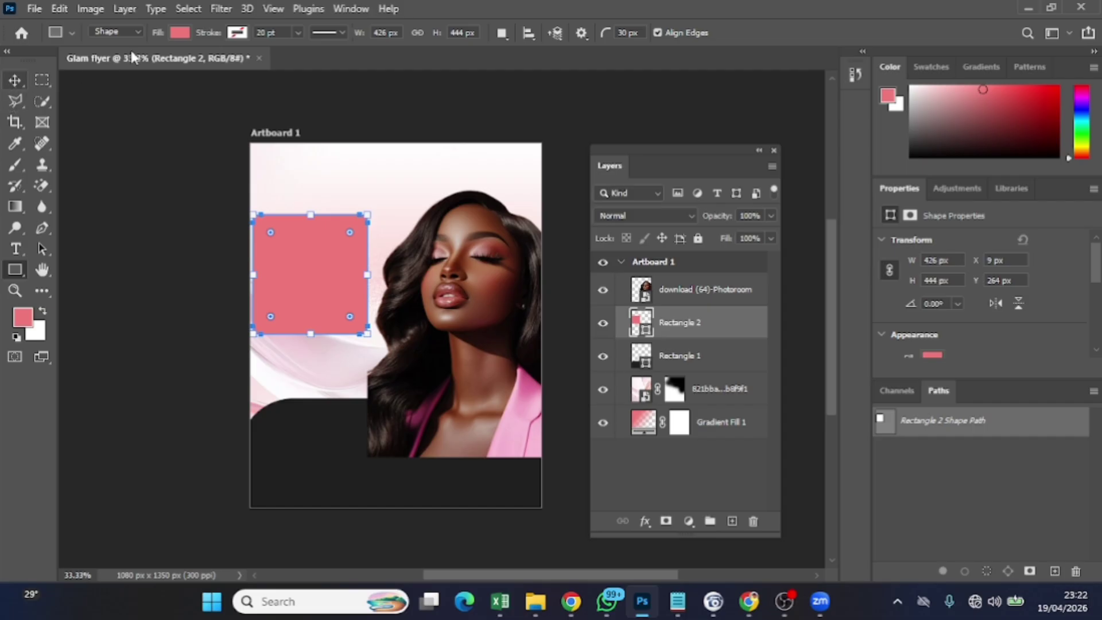
Fill the rounded square black and move it and the portrait side by side
left_click(180, 32)
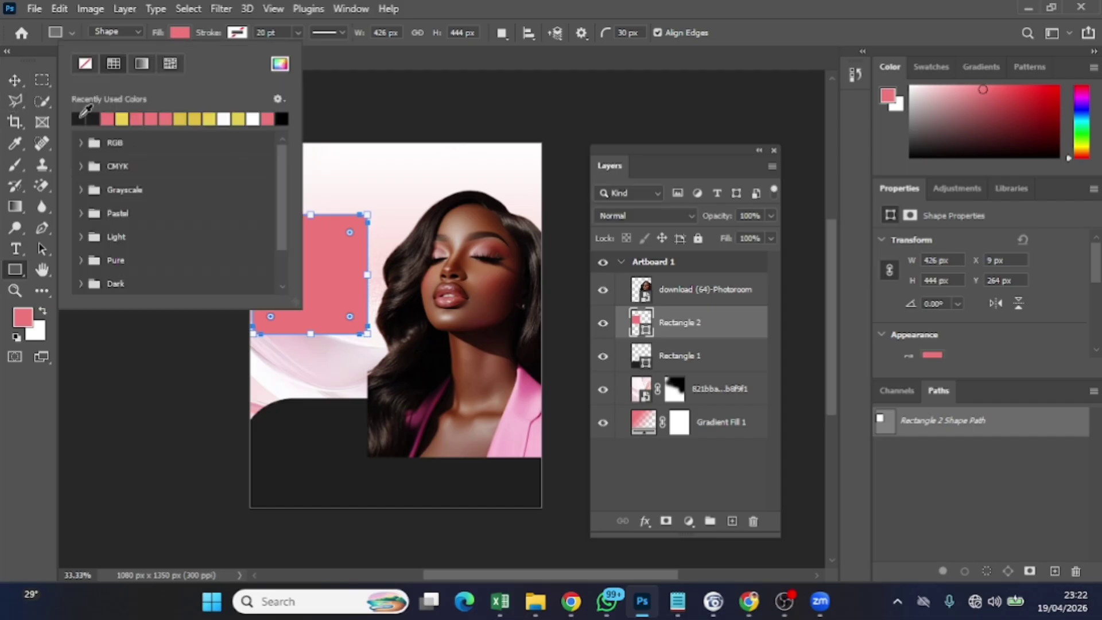
left_click(80, 116)
left_click(14, 80)
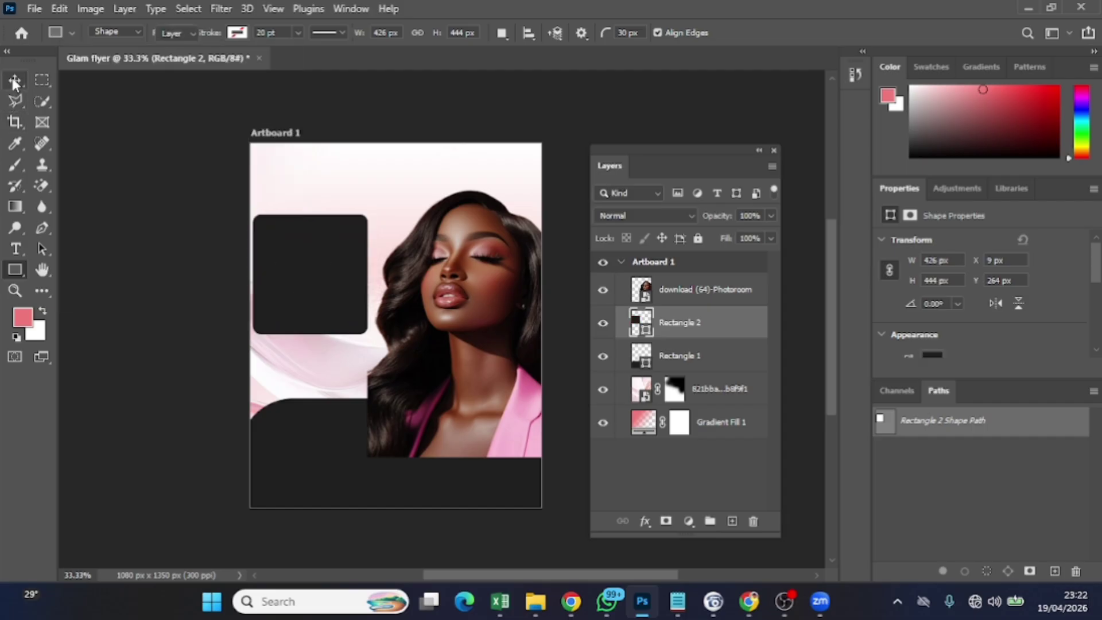
left_click_drag(324, 310, 334, 336)
left_click_drag(447, 345, 458, 347)
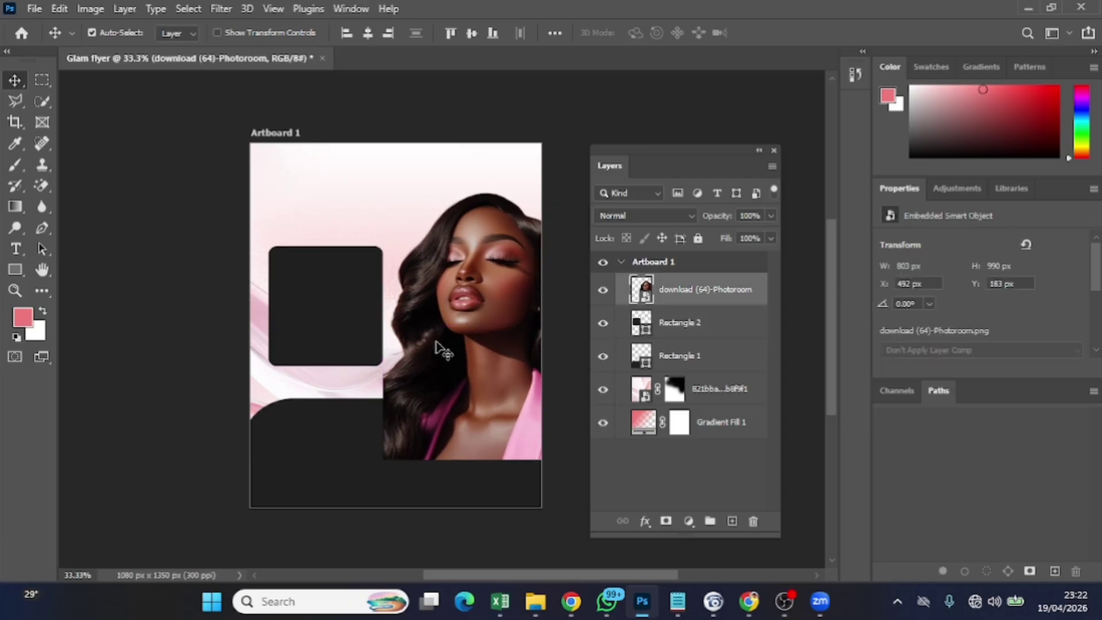
Enlarge the dark square to about 121%, roughly 517 × 539 px
left_click(344, 328)
key("ctrl+t")
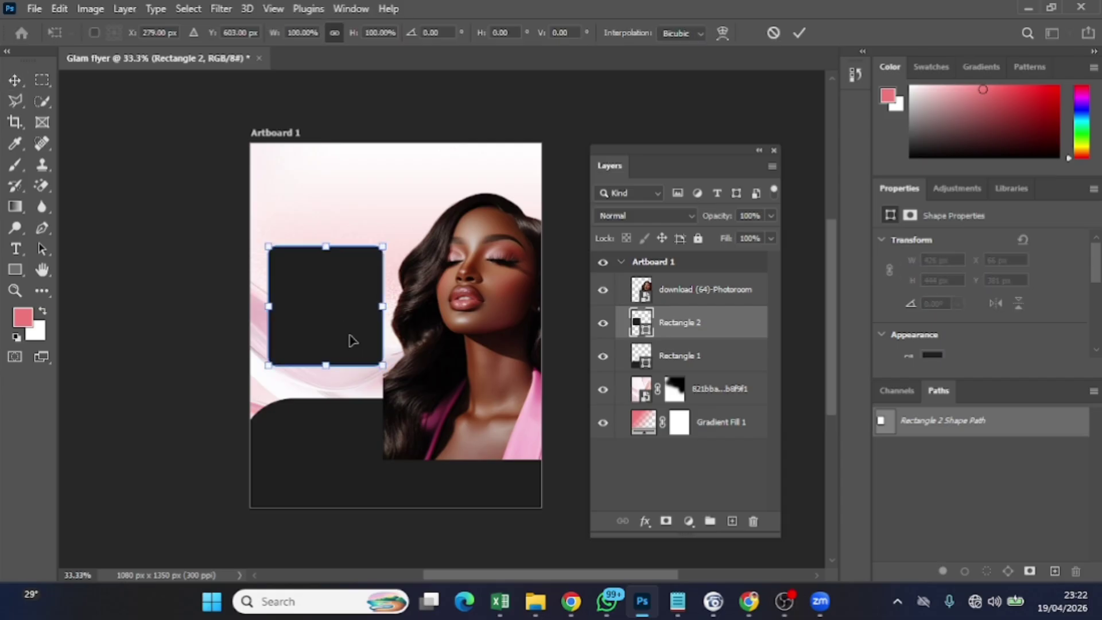
left_click_drag(381, 365, 402, 394)
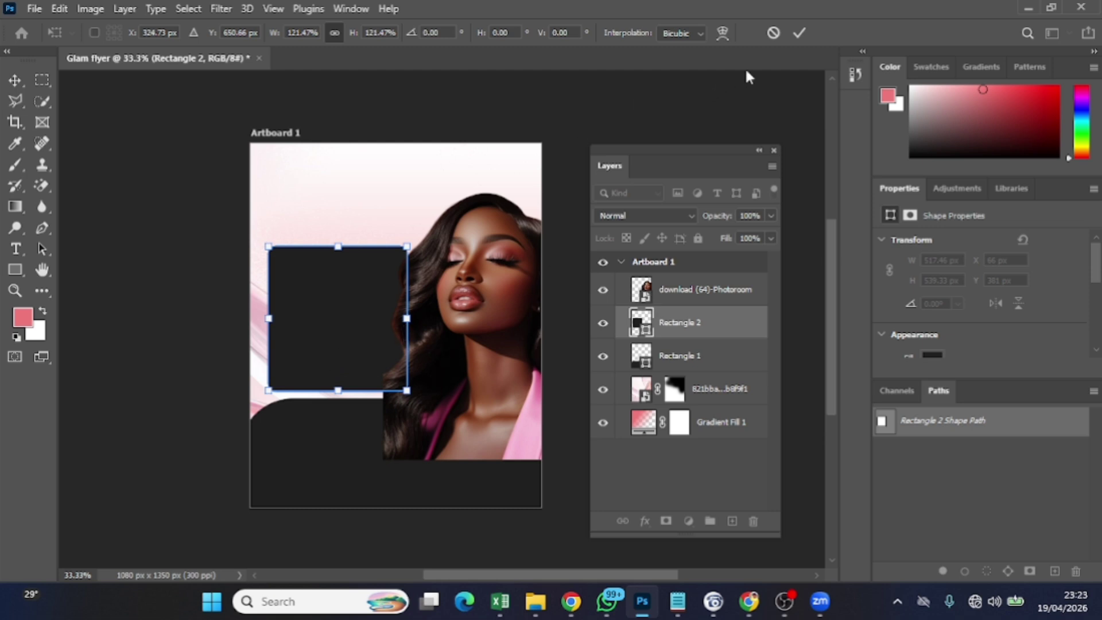
left_click(791, 33)
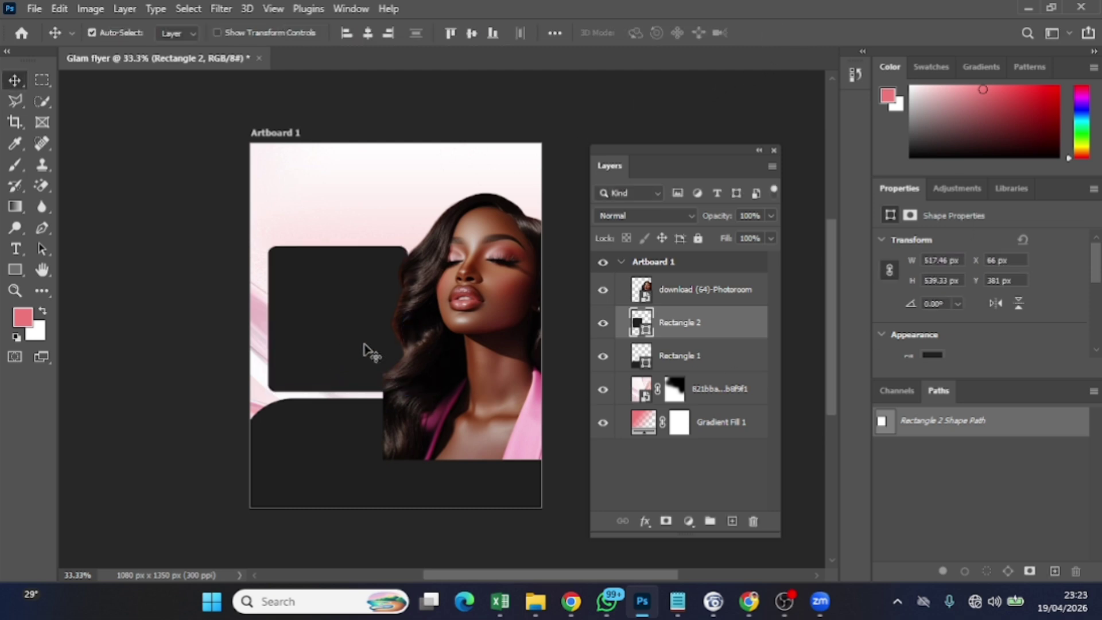
scroll(988, 308, "down", 5)
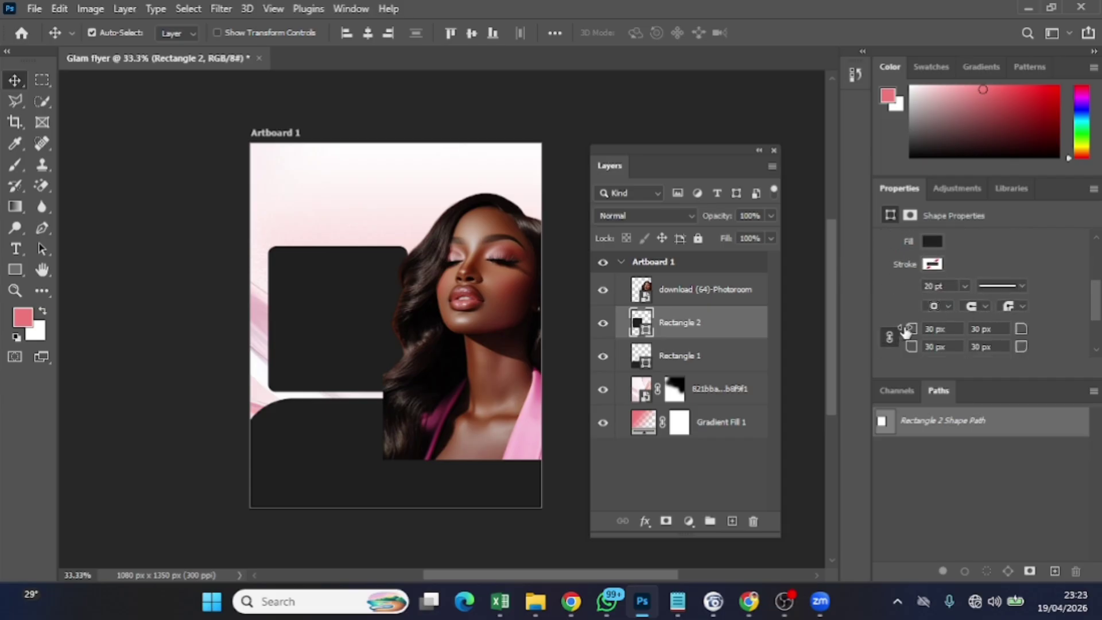
Set Rectangle 2's corner radius to 96 px and nudge the portrait to X 477, Y 156
left_click(934, 328)
type("71")
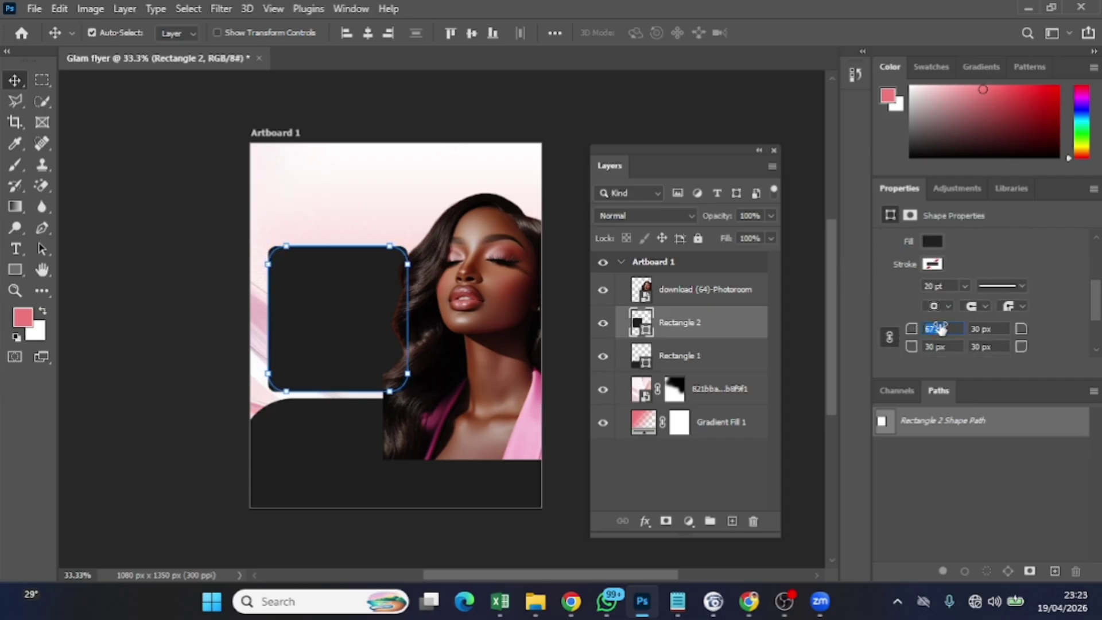
key("Return")
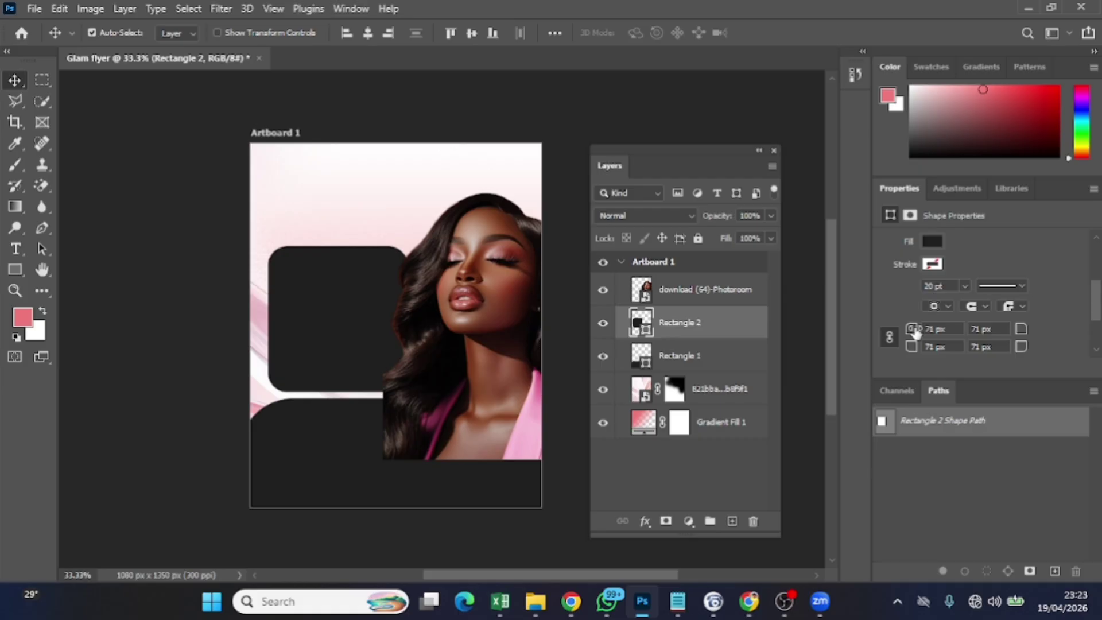
mouse_move(916, 332)
left_mouse_down()
mouse_move(955, 325)
mouse_move(913, 330)
mouse_move(924, 329)
left_mouse_up()
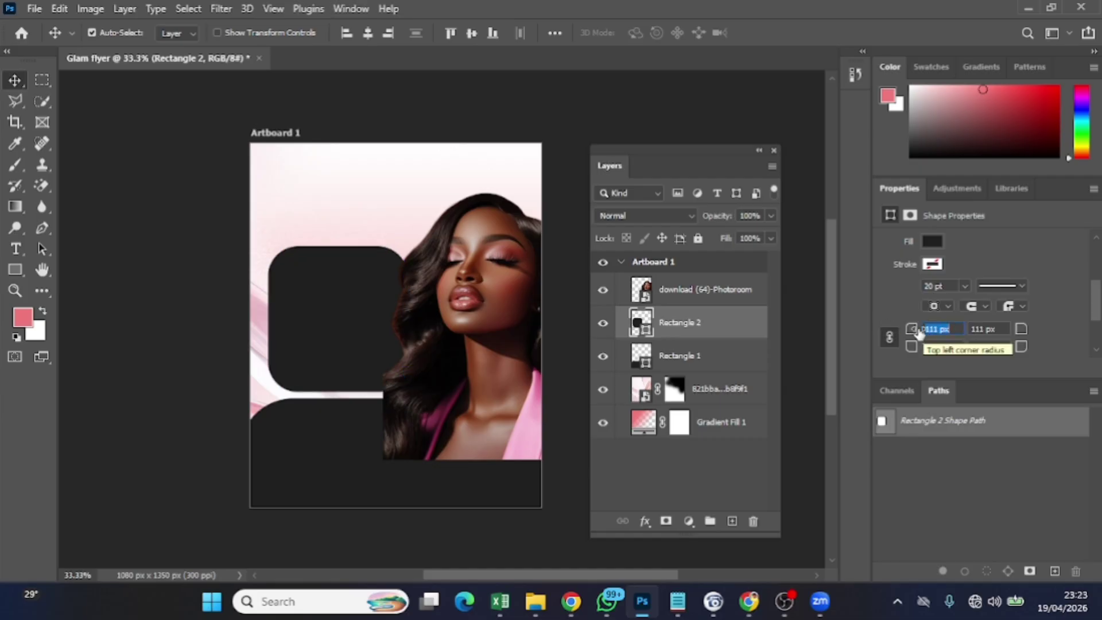
left_click_drag(917, 331, 905, 331)
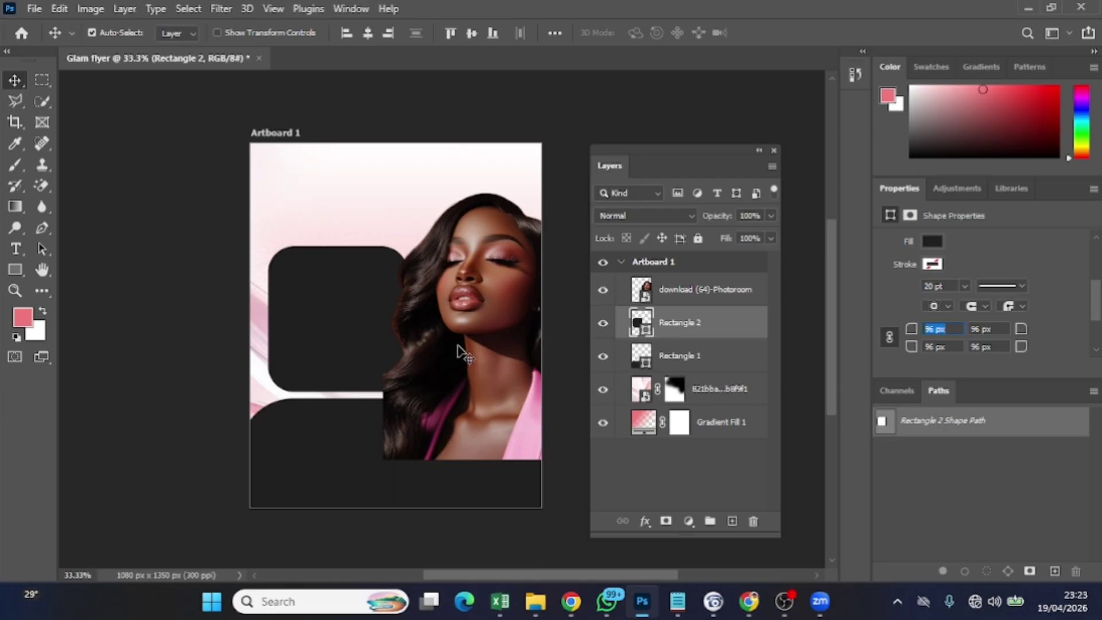
left_click_drag(485, 342, 481, 337)
Nudge the dark rounded panel right and up to Y 366 px
left_click(290, 318)
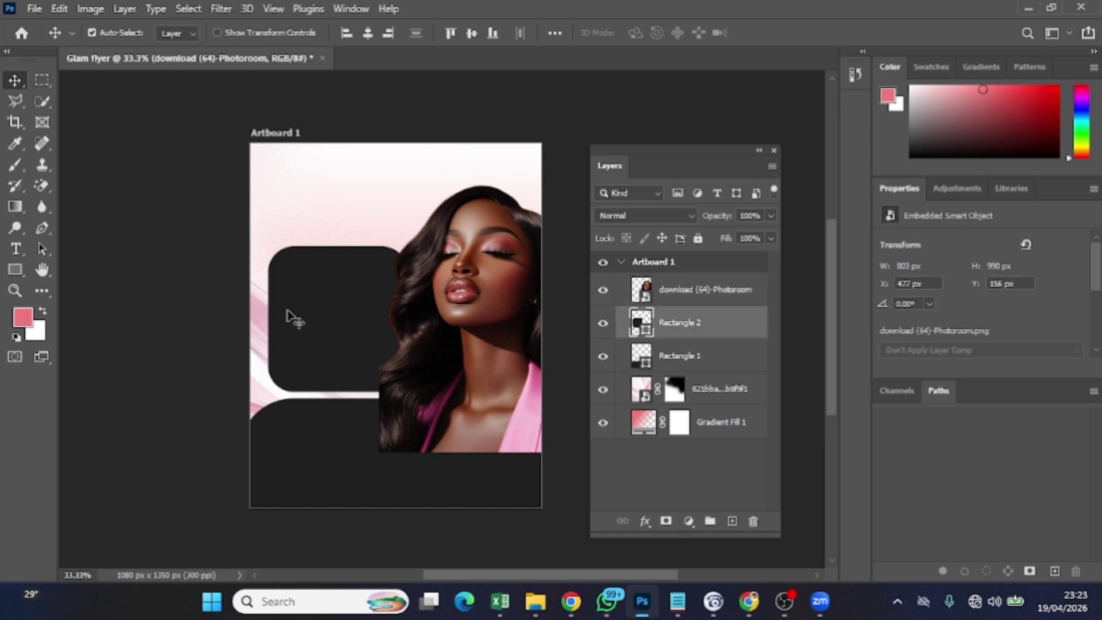
key("Right")
key("Right")
key("Right")
key("Right")
key("Right")
key("Right")
key("Right")
key("Right")
key("Right")
key("Right")
key("Right")
key("Right")
key("Right")
key("Right")
key("Right")
key("Right")
key("Right")
key("Right")
key("Right")
key("Right")
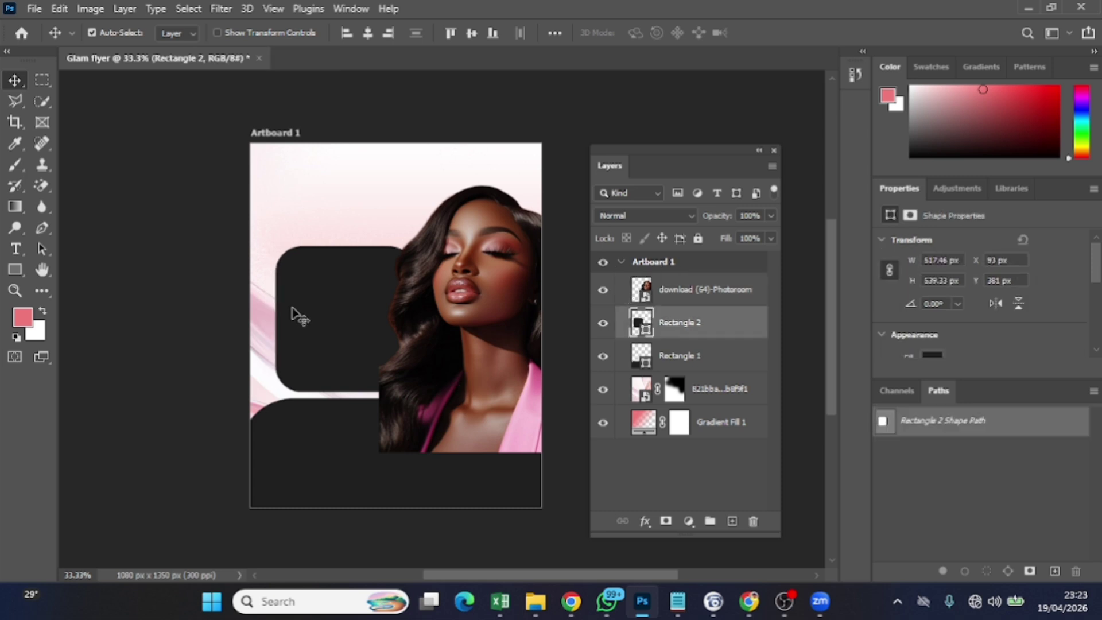
key("Up")
key("Up")
key("Up")
key("Up")
key("Up")
key("Up")
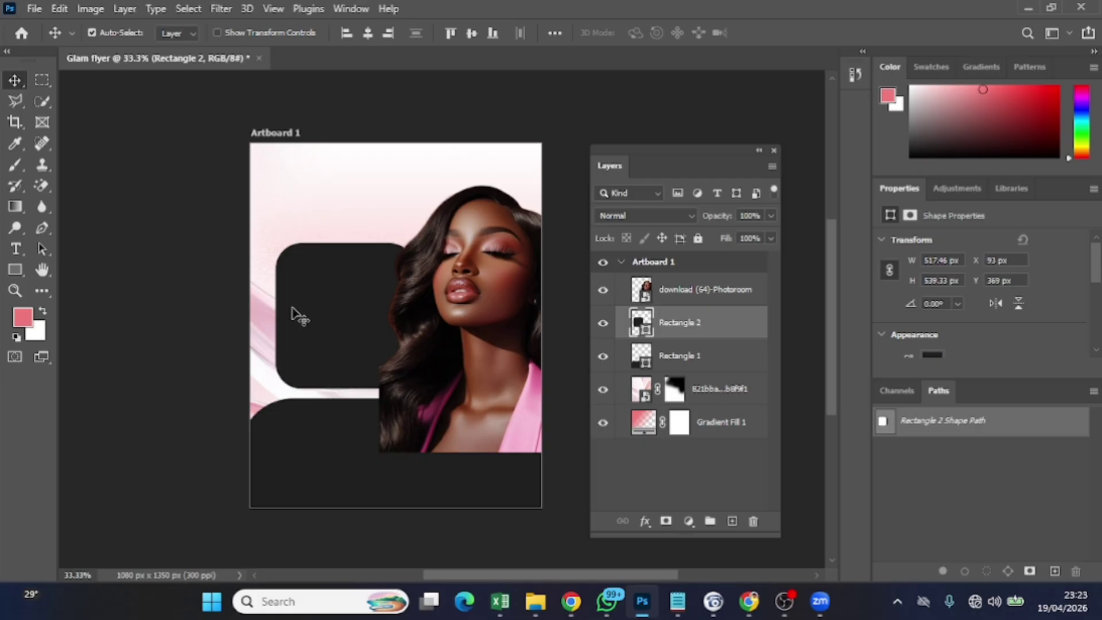
key("Down")
key("Down")
key("Down")
key("Up")
key("Up")
key("Up")
key("Up")
key("Up")
key("Up")
key("Up")
key("Up")
key("Up")
key("Up")
key("Up")
key("Up")
Add an empty Layer 1 above the portrait layer
left_click(437, 401)
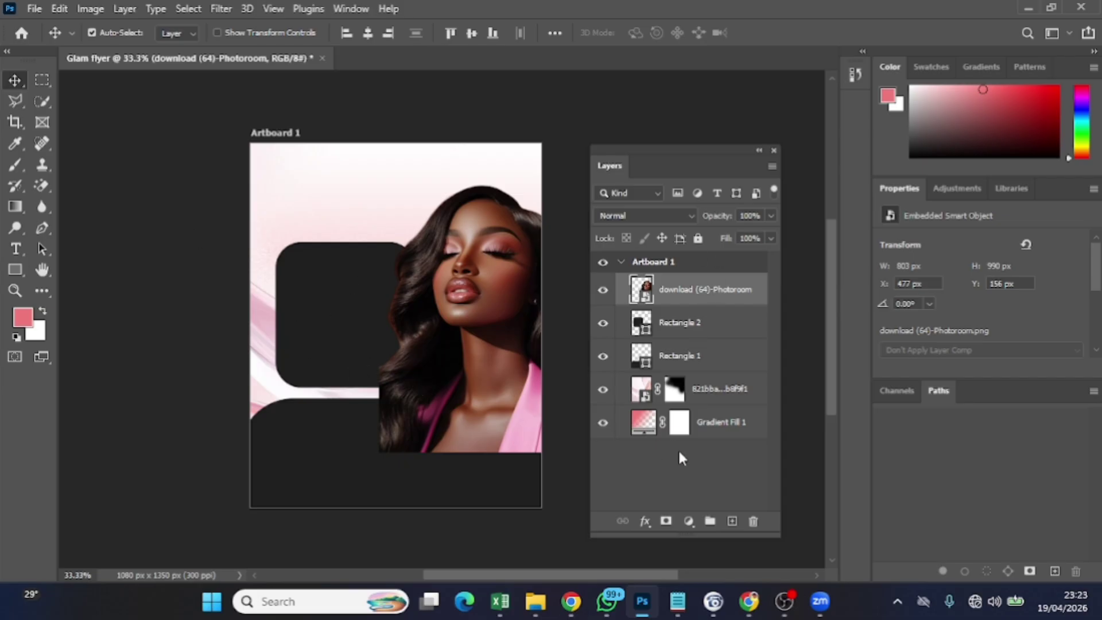
left_click(731, 521)
left_click(699, 396)
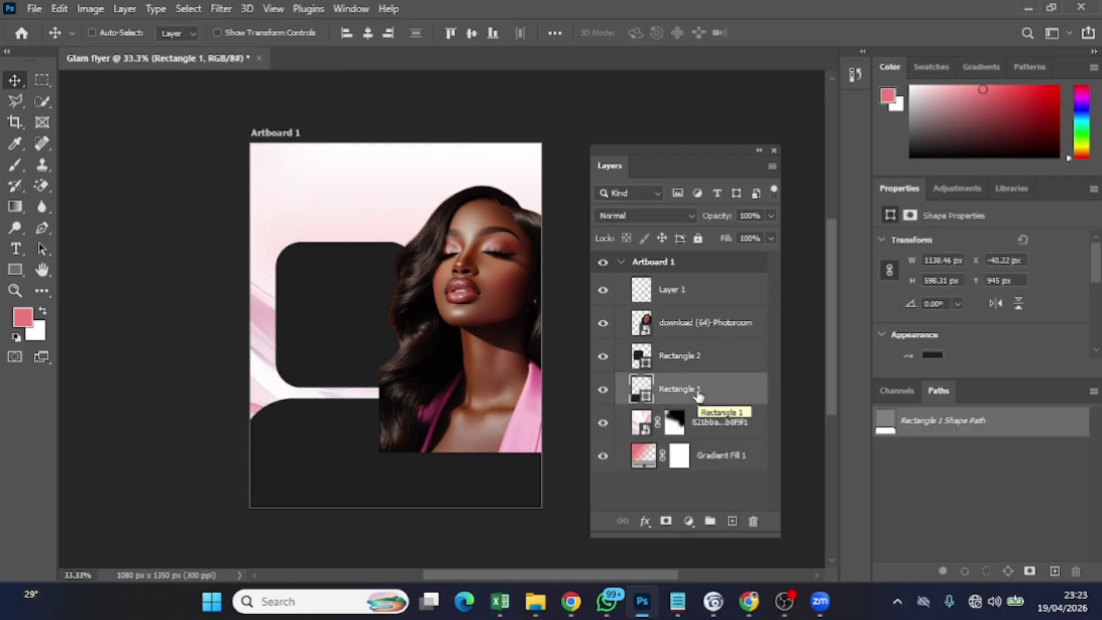
Duplicate the bottom panel, stack the copy above the portrait, and move it lower
key("ctrl+j")
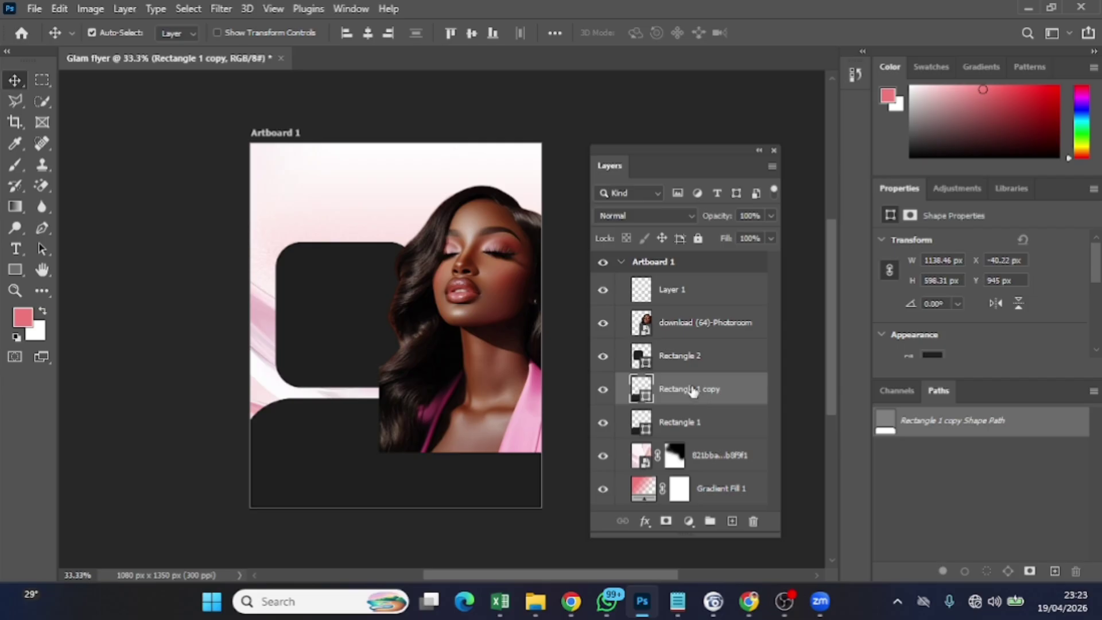
left_click_drag(692, 390, 696, 300)
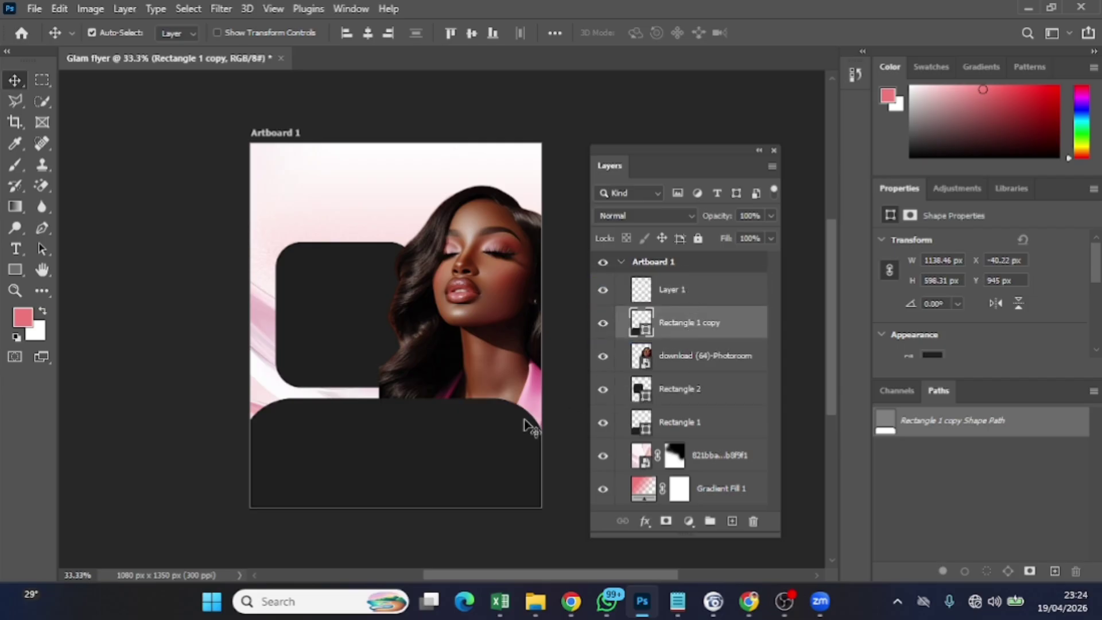
left_click_drag(475, 455, 468, 480)
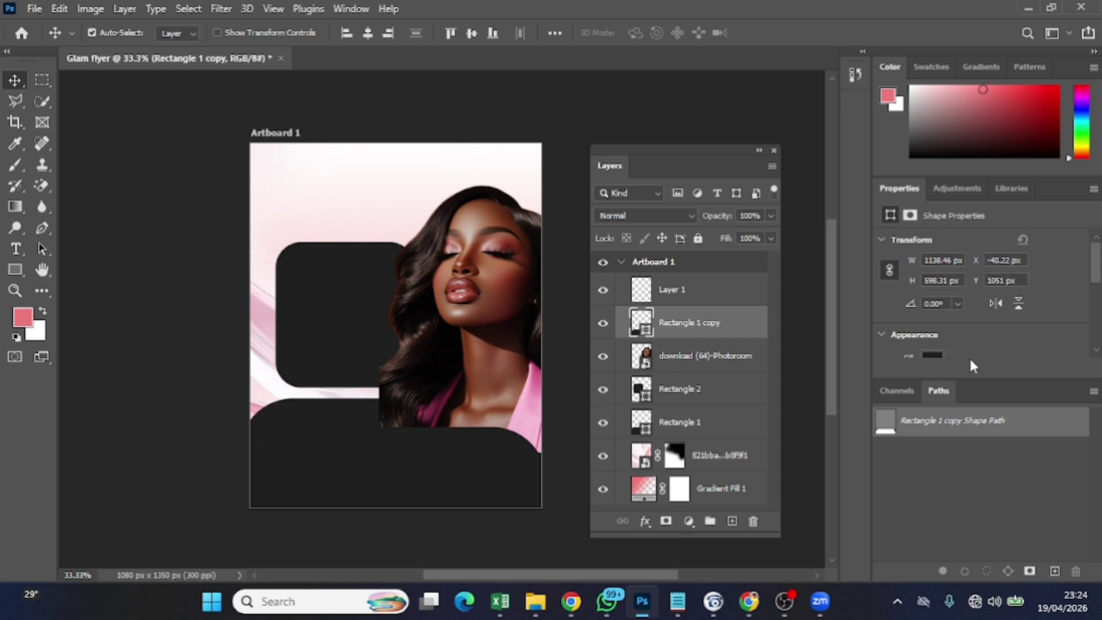
scroll(970, 360, "down", 2)
Fill the panel copy with white
left_click(933, 316)
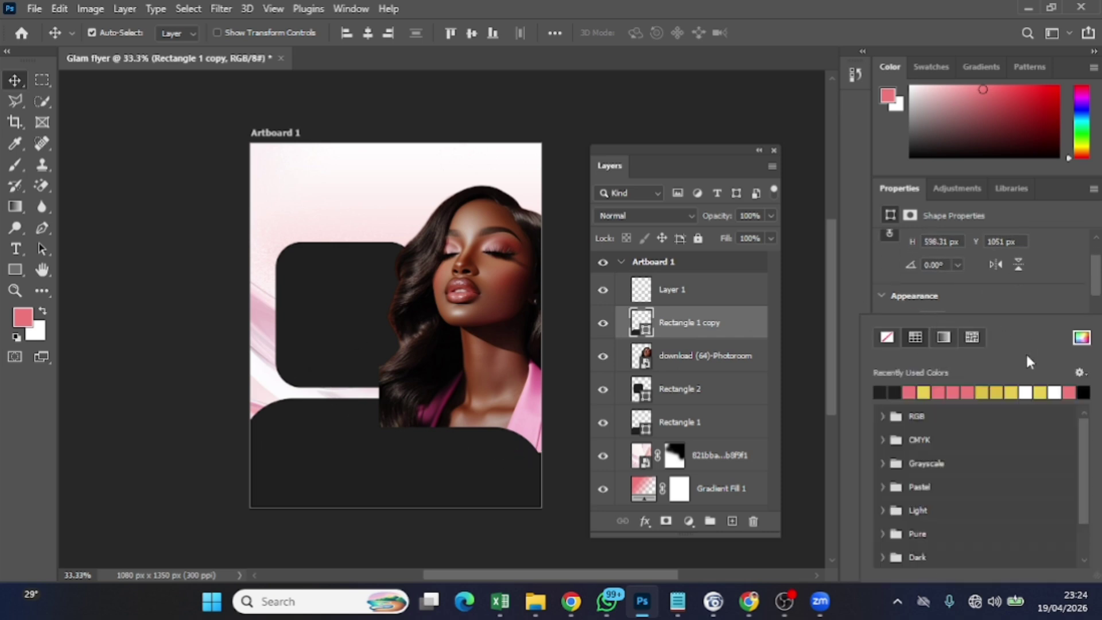
left_click(1026, 390)
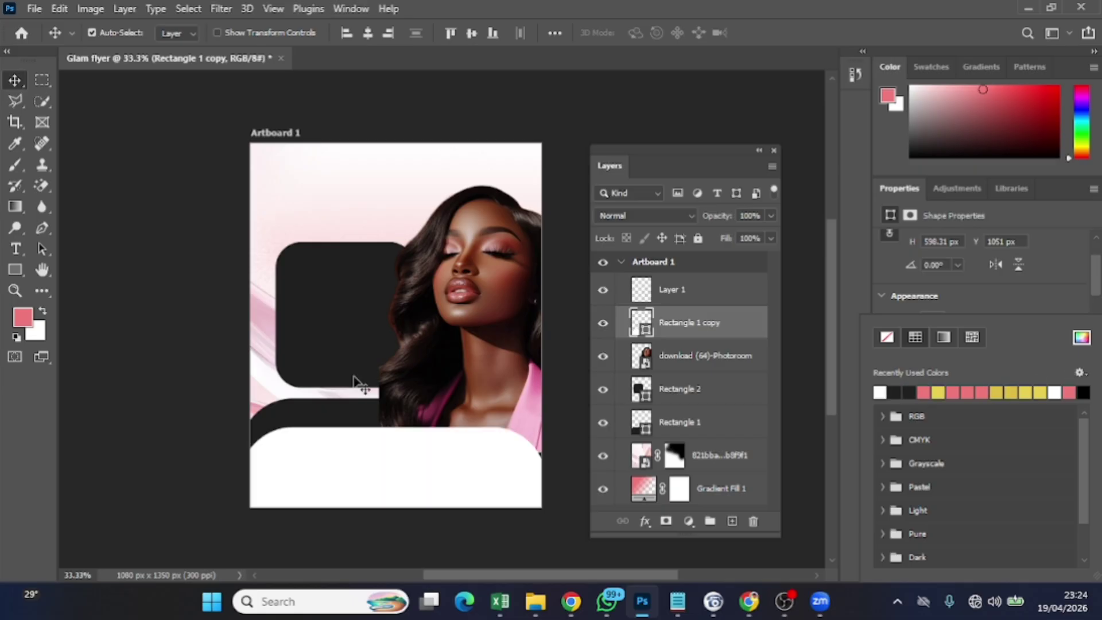
left_click(1081, 338)
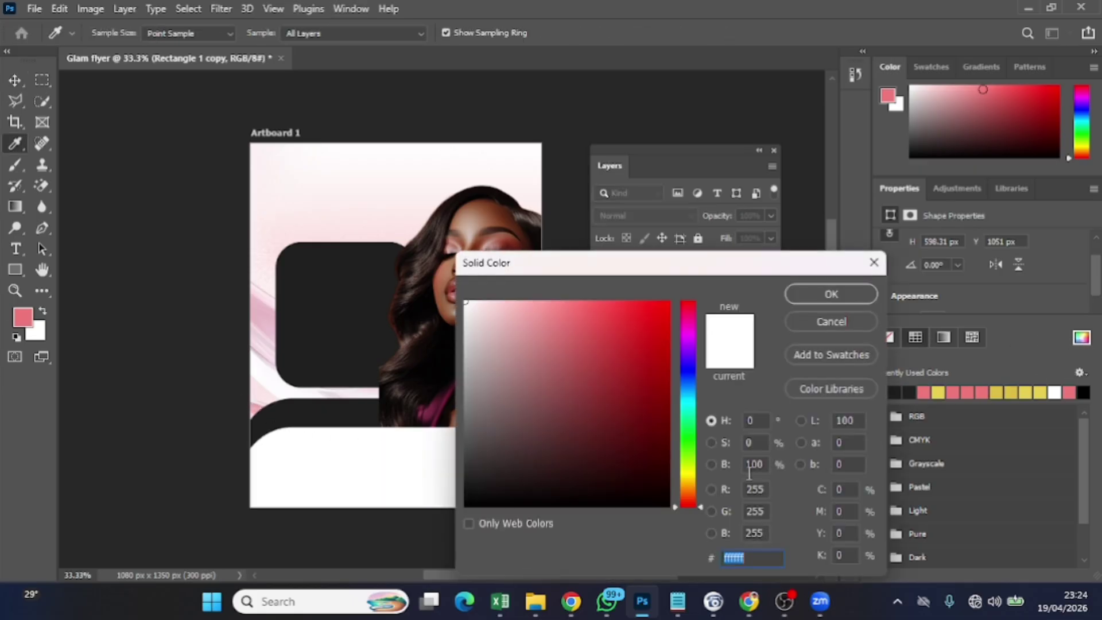
left_click(830, 294)
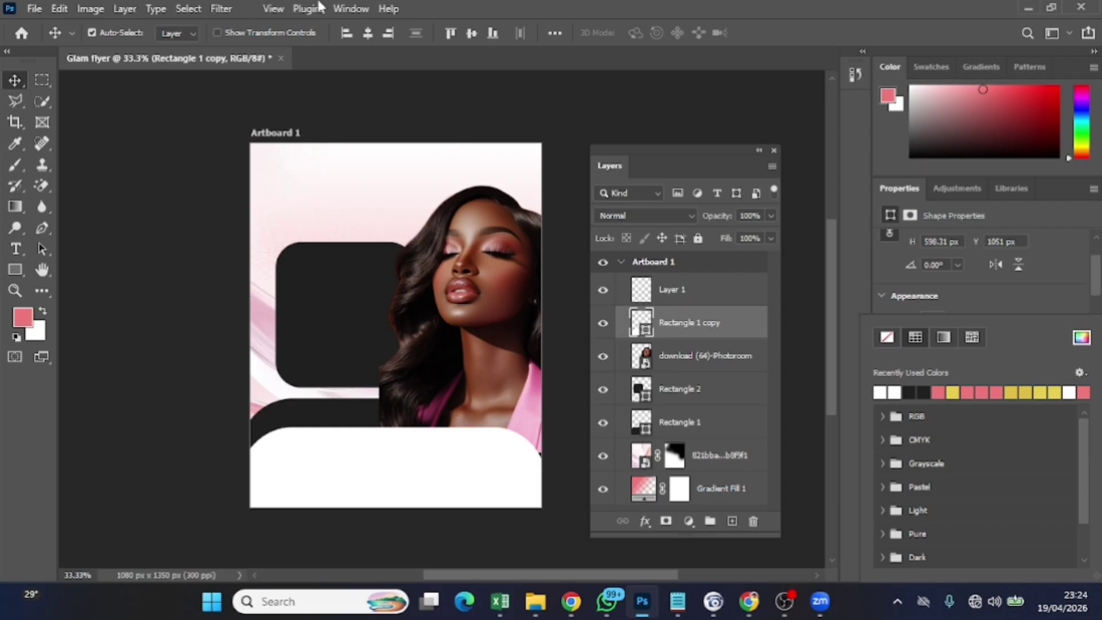
left_click(427, 492)
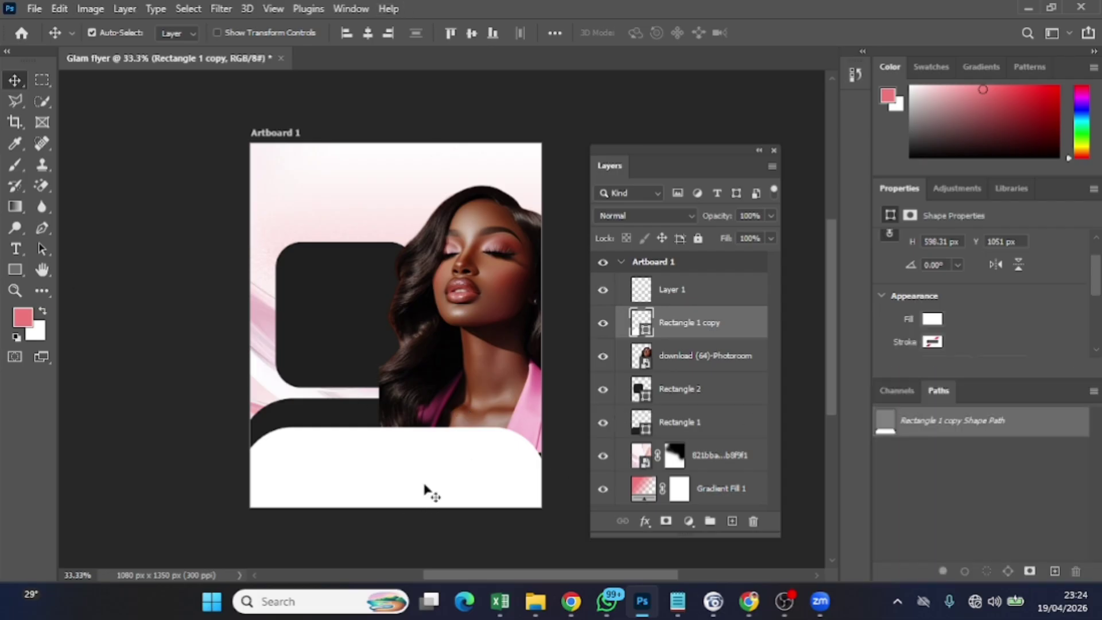
Lower the white panel and scale it to about 103% across the flyer's bottom edge
left_click_drag(424, 486, 432, 500)
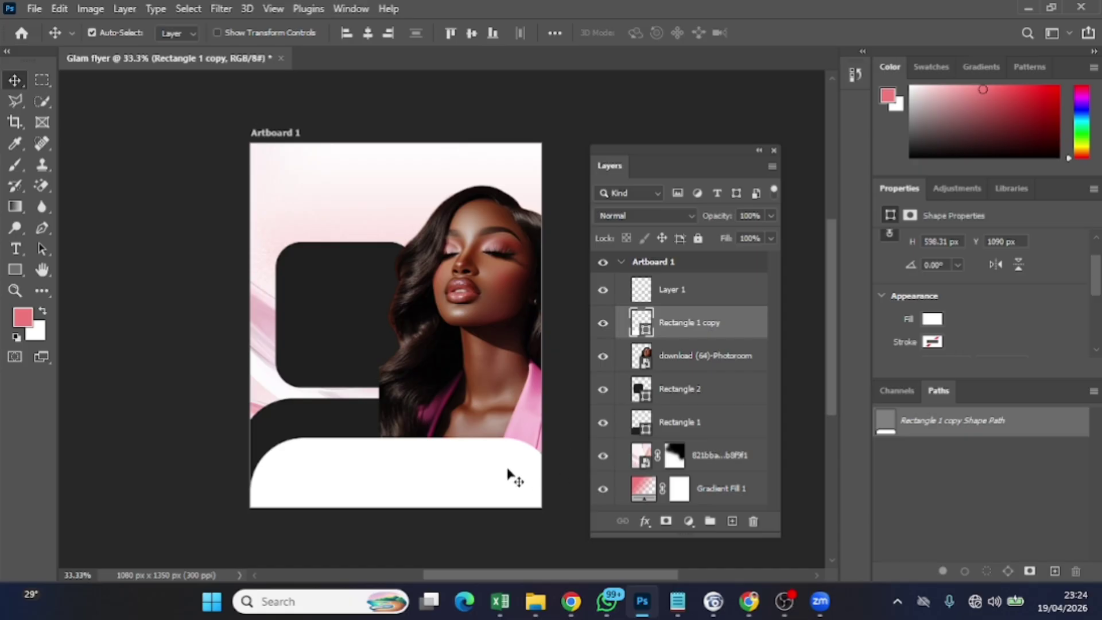
left_click_drag(506, 475, 505, 479)
key("ctrl+t")
scroll(494, 460, "down", 2)
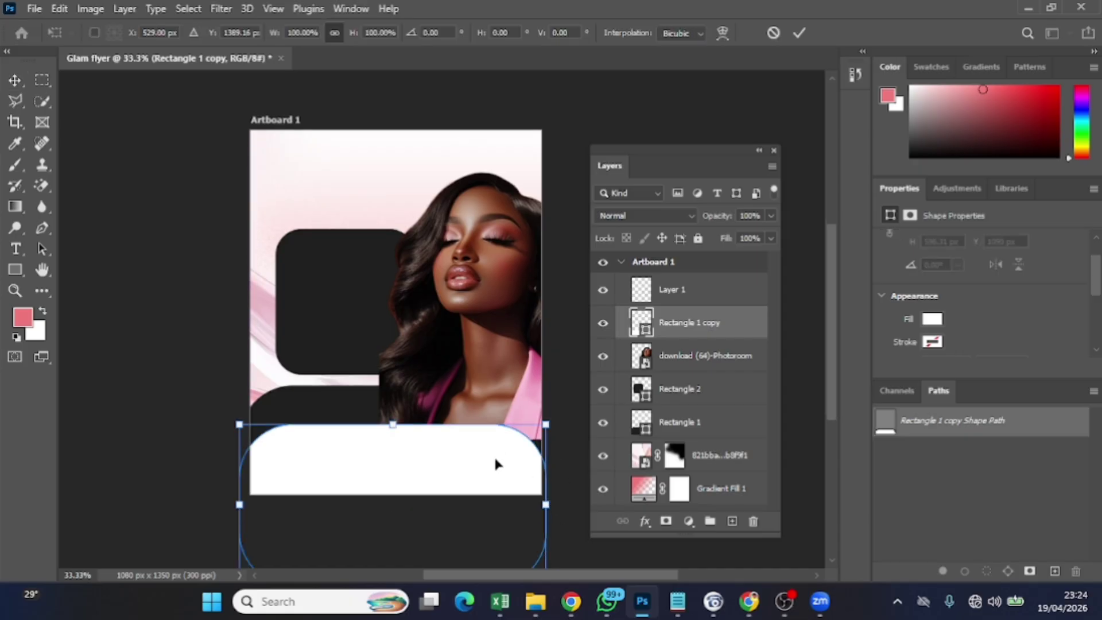
left_click_drag(543, 555, 555, 564)
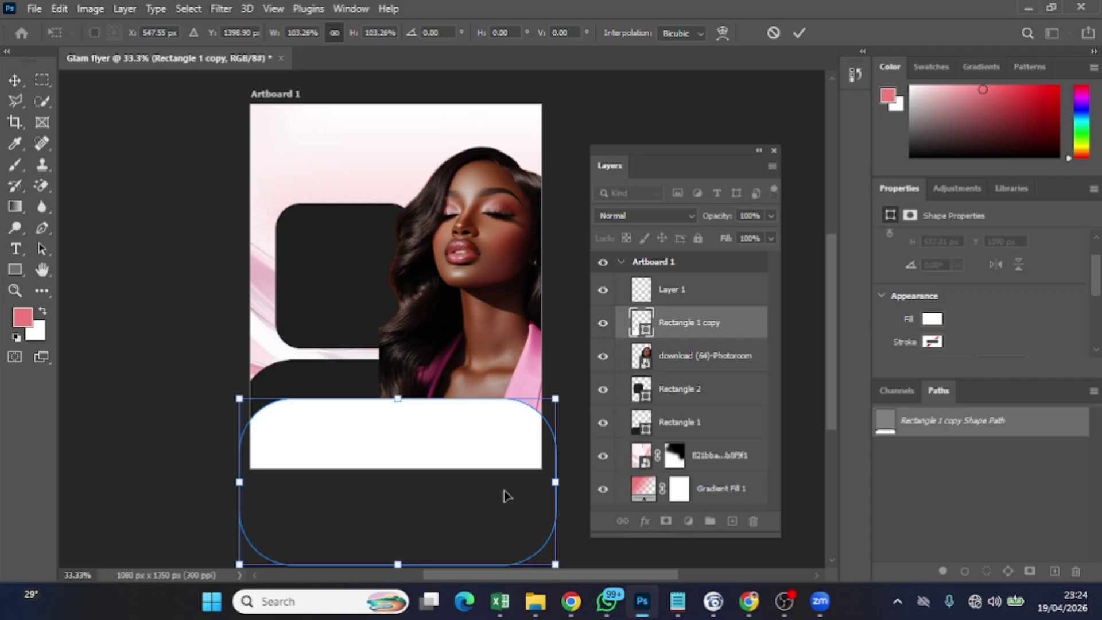
left_click_drag(498, 485, 500, 487)
left_click(799, 32)
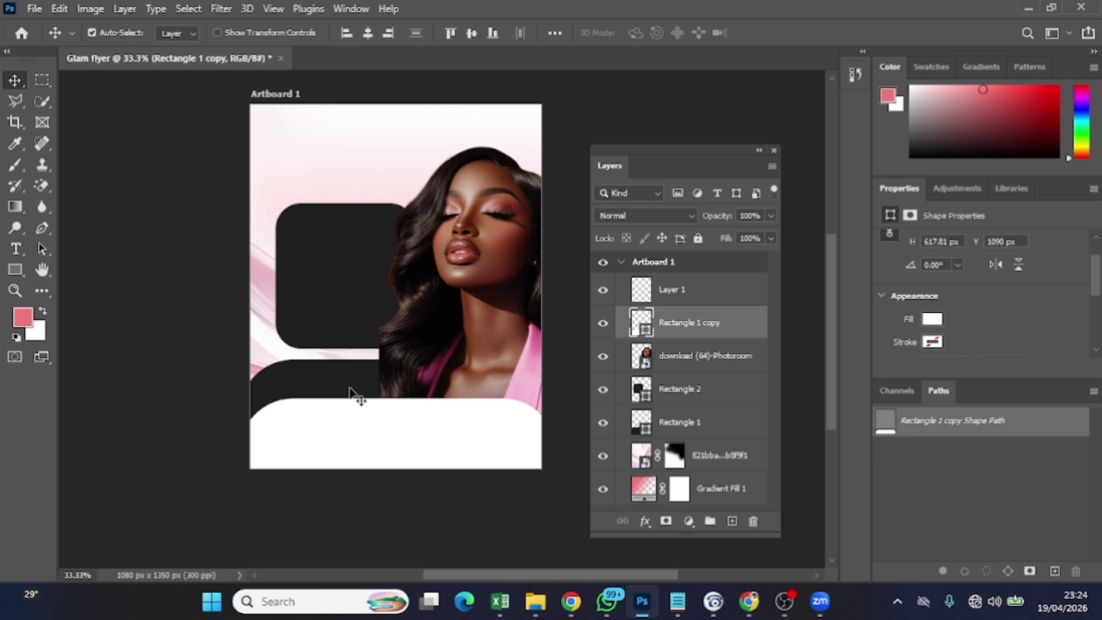
scroll(353, 396, "up", 2)
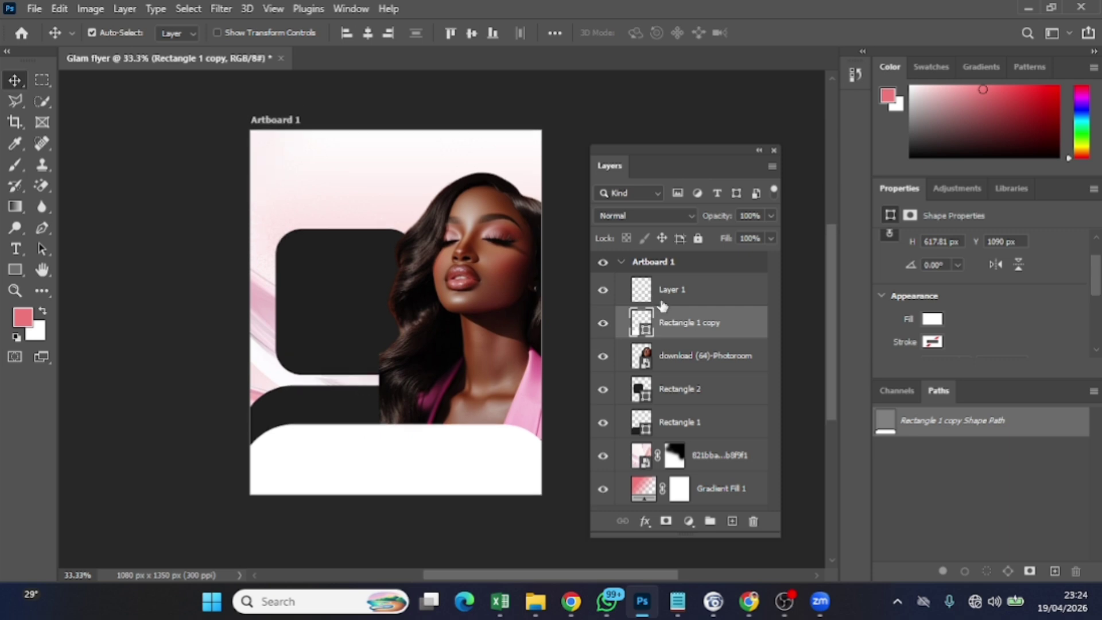
left_click(681, 296)
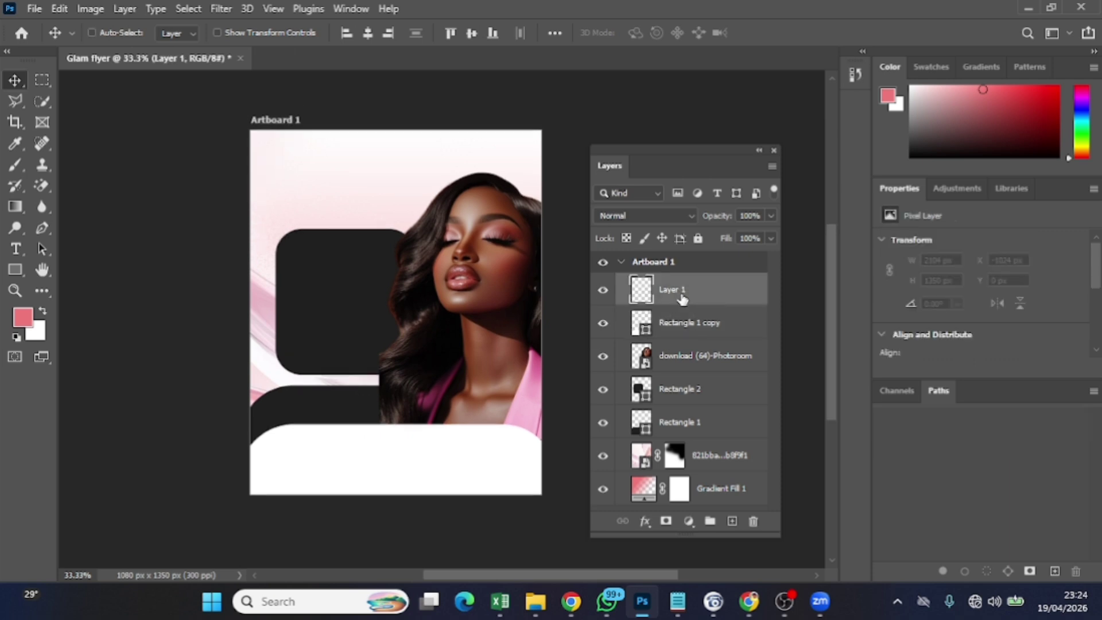
Draw a long bar over the white panel and fill it black
key("ctrl+t")
left_click(531, 231)
left_click(14, 271)
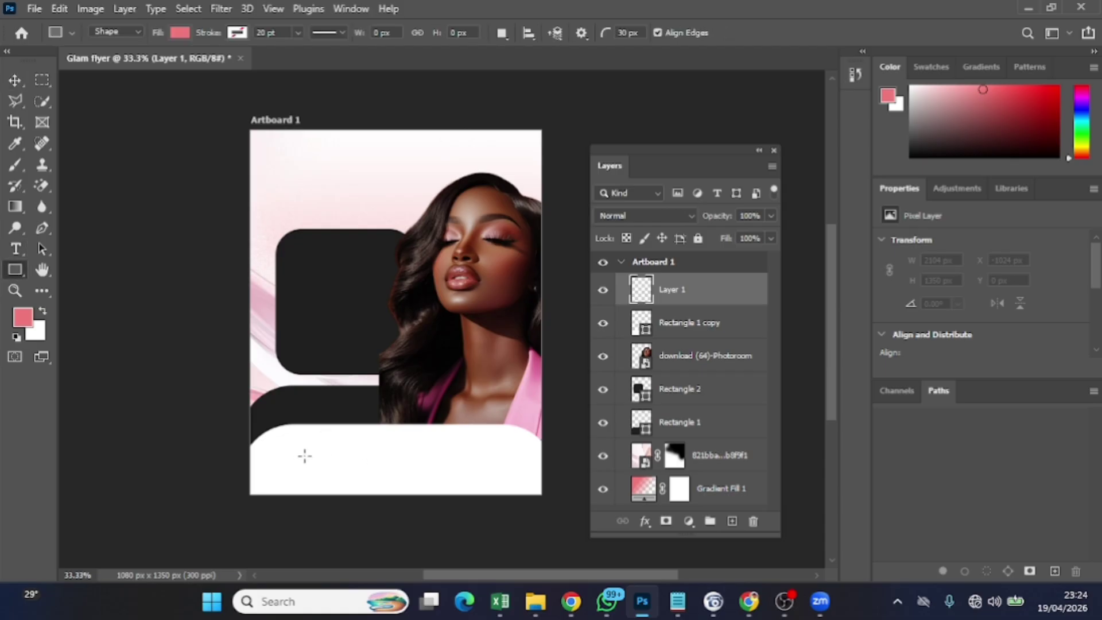
left_click_drag(305, 456, 418, 466)
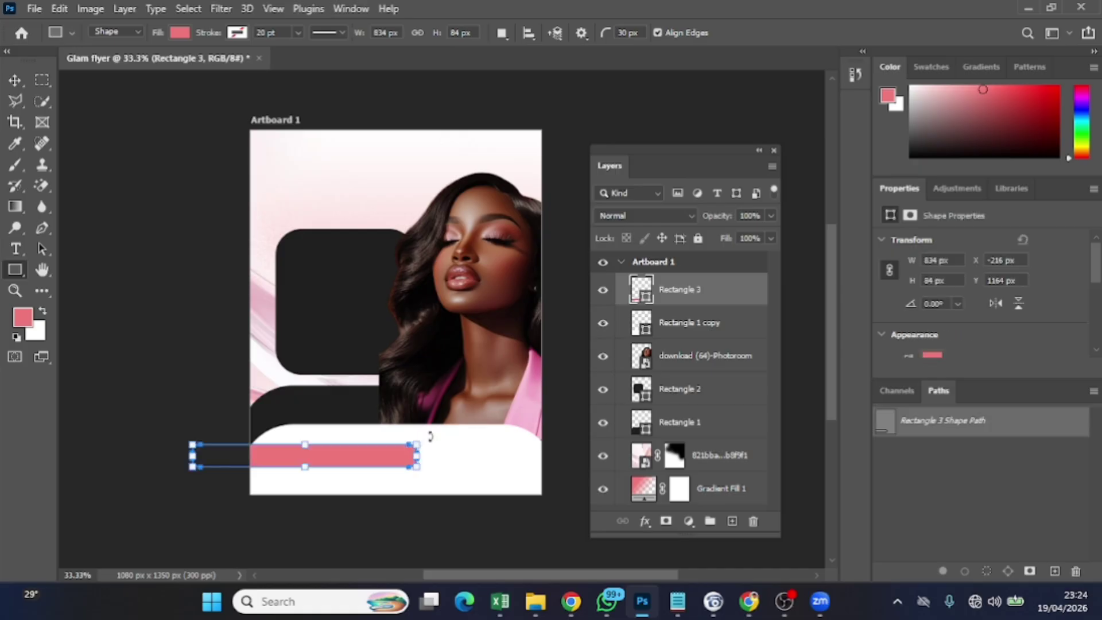
left_click(175, 34)
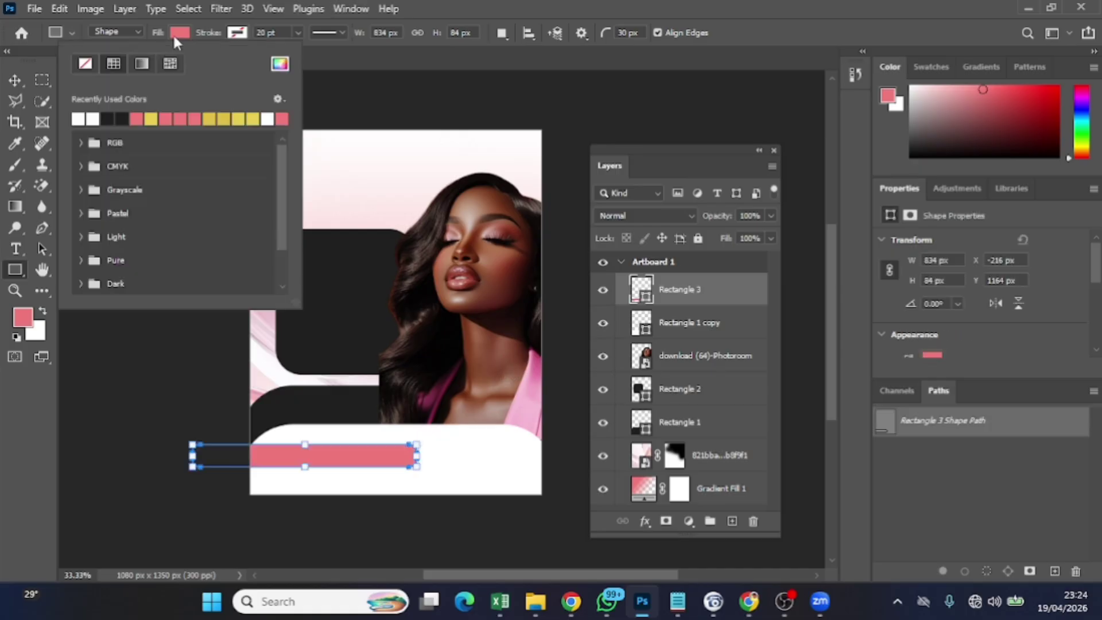
left_click(120, 119)
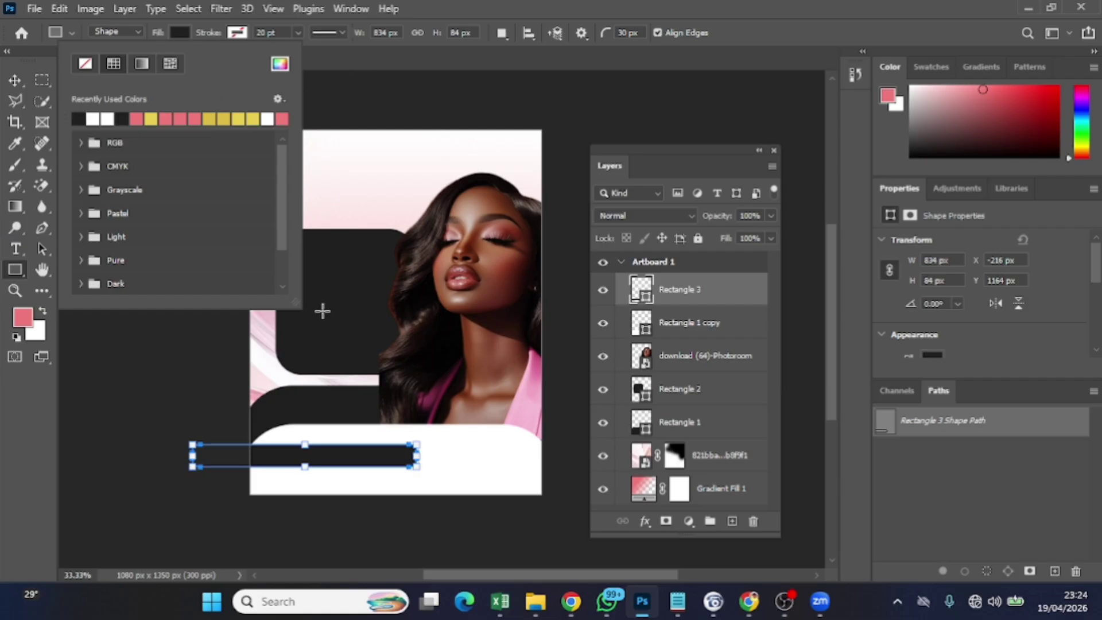
Move the black 834 × 84 px bar fully onto the white panel
left_click(12, 77)
left_click_drag(341, 455, 408, 472)
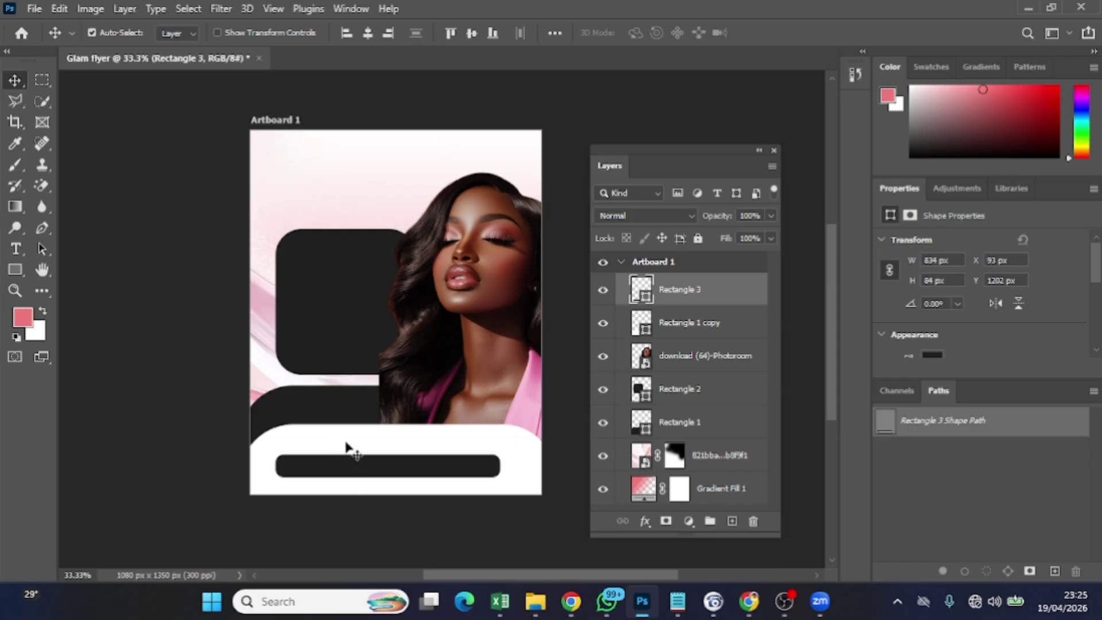
left_click_drag(347, 447, 351, 447)
Realign the upper and lower dark panels and lower the white panel slightly
left_click_drag(352, 311, 352, 296)
left_click(343, 404)
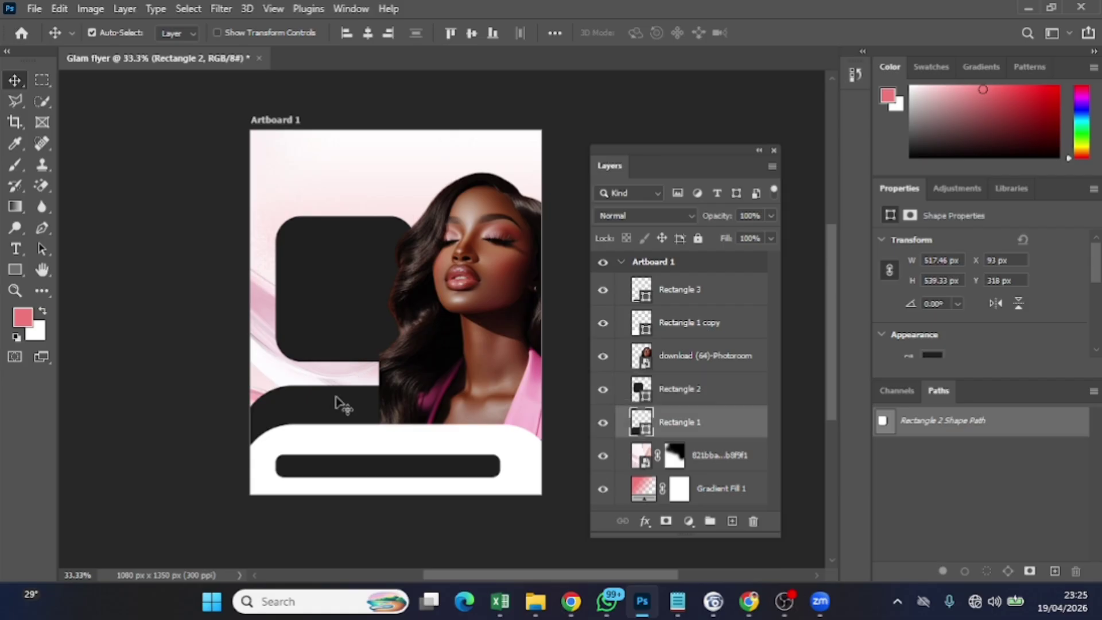
left_click_drag(335, 397, 340, 392)
left_click_drag(337, 300, 337, 304)
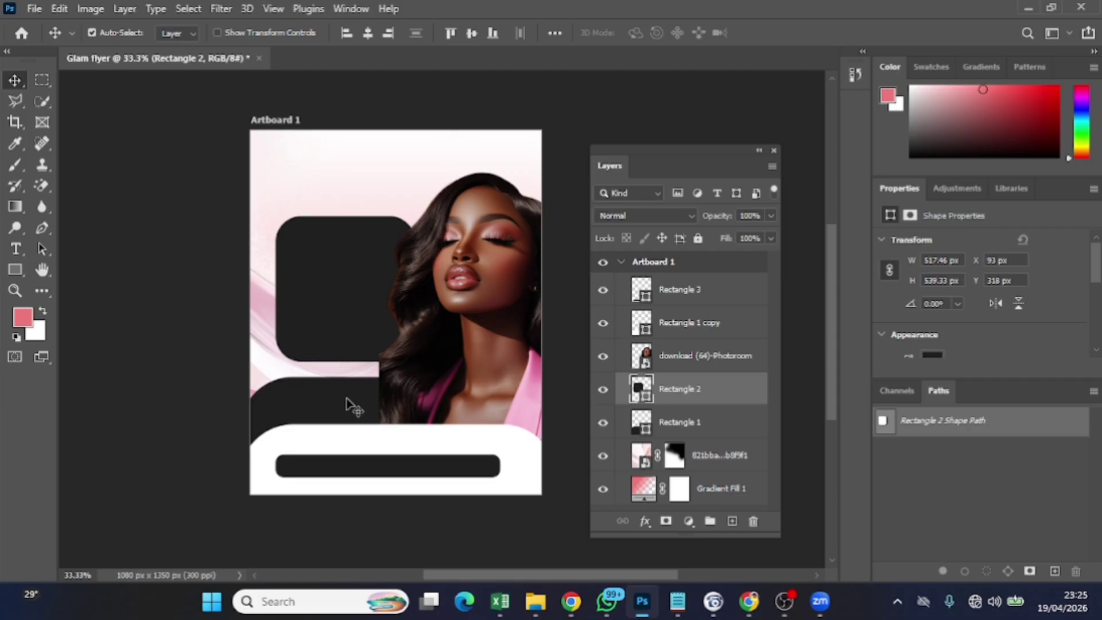
left_click_drag(359, 440, 360, 448)
Enlarge the portrait to 841 × 1038 px and place it at X 457, Y 108
mouse_move(450, 351)
left_mouse_down()
mouse_move(468, 363)
mouse_move(467, 351)
left_mouse_up()
key("ctrl+t")
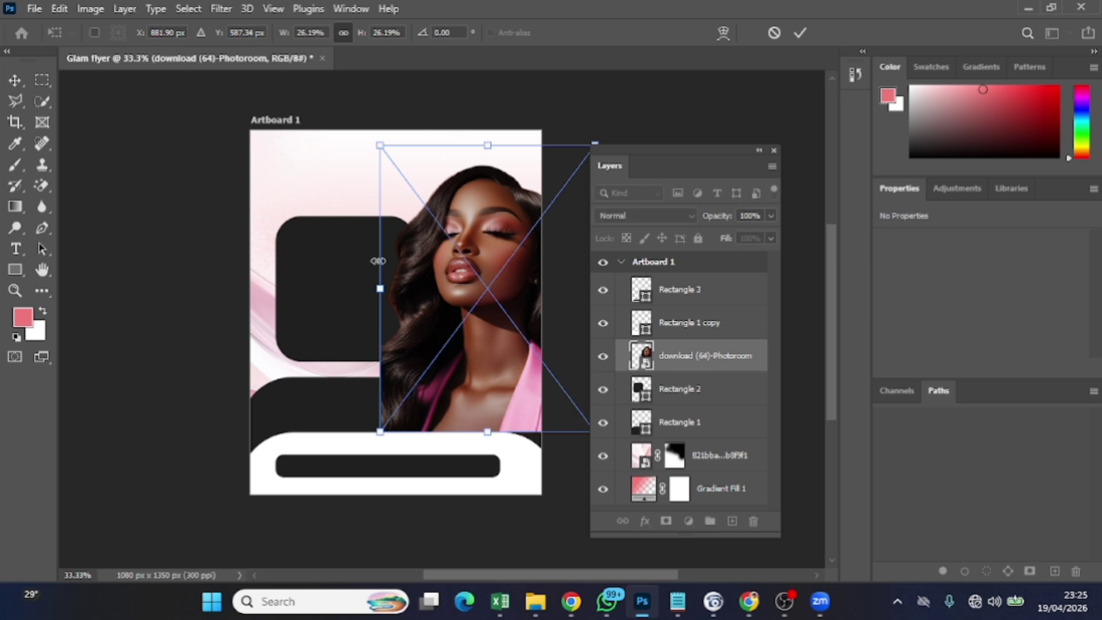
left_click_drag(380, 141, 369, 131)
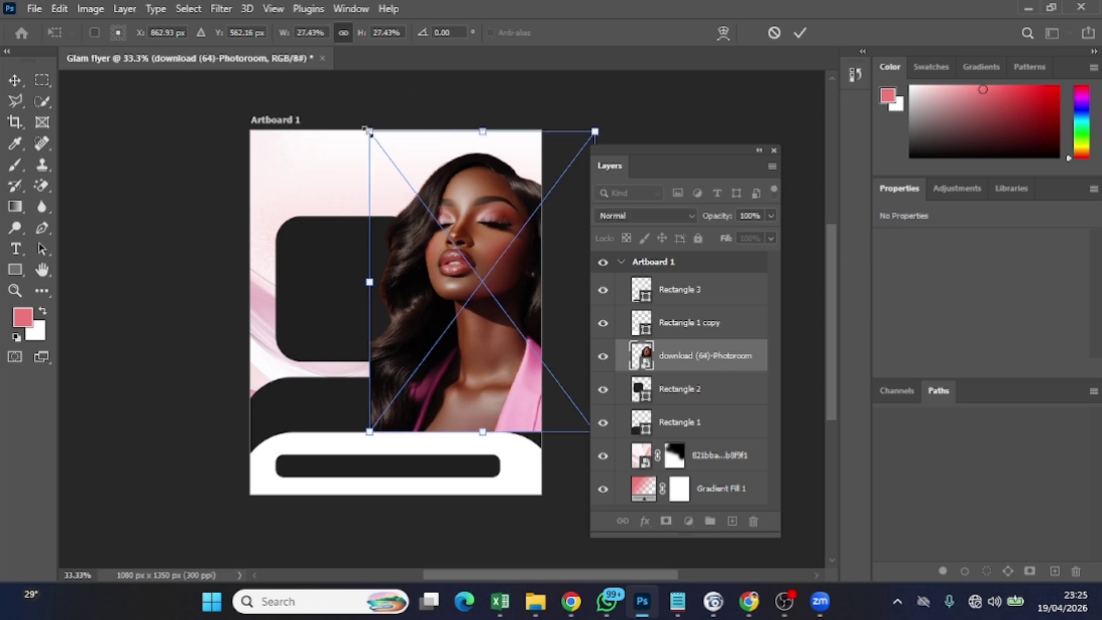
left_click_drag(466, 324, 464, 326)
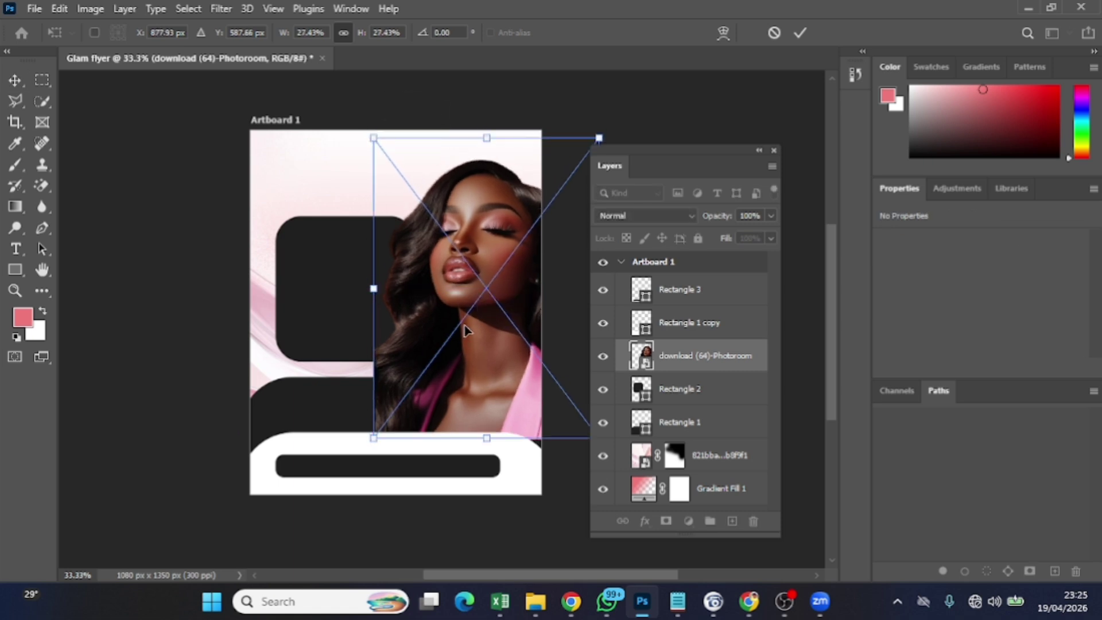
left_click(800, 33)
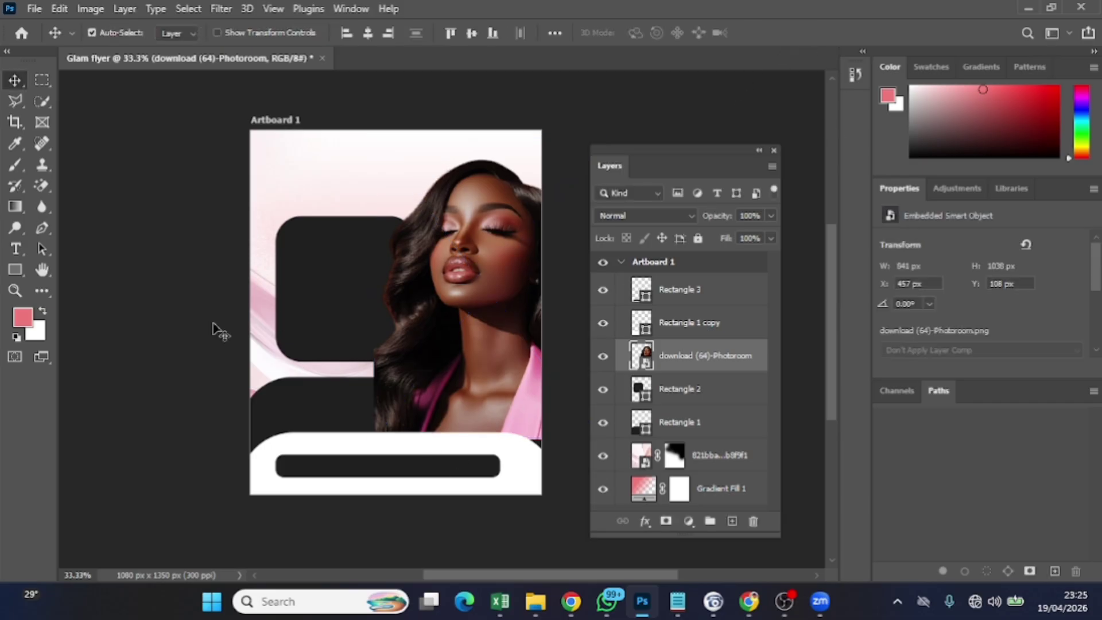
left_click(686, 323)
On a new layer, draw a pink square on the lower dark panel and scale it down
left_click(694, 290)
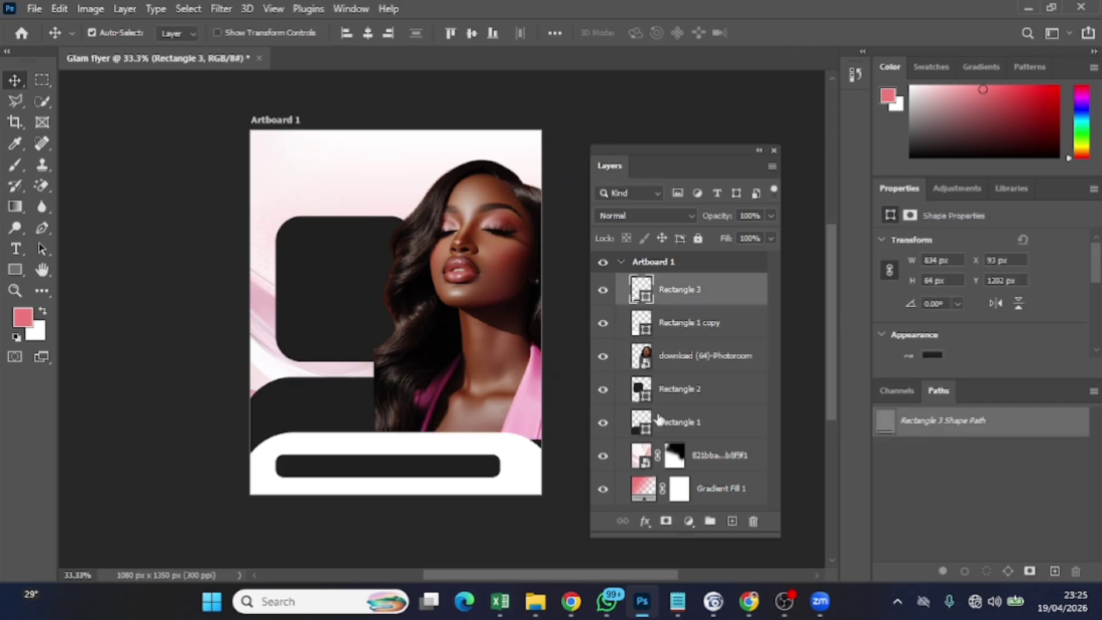
left_click(736, 519)
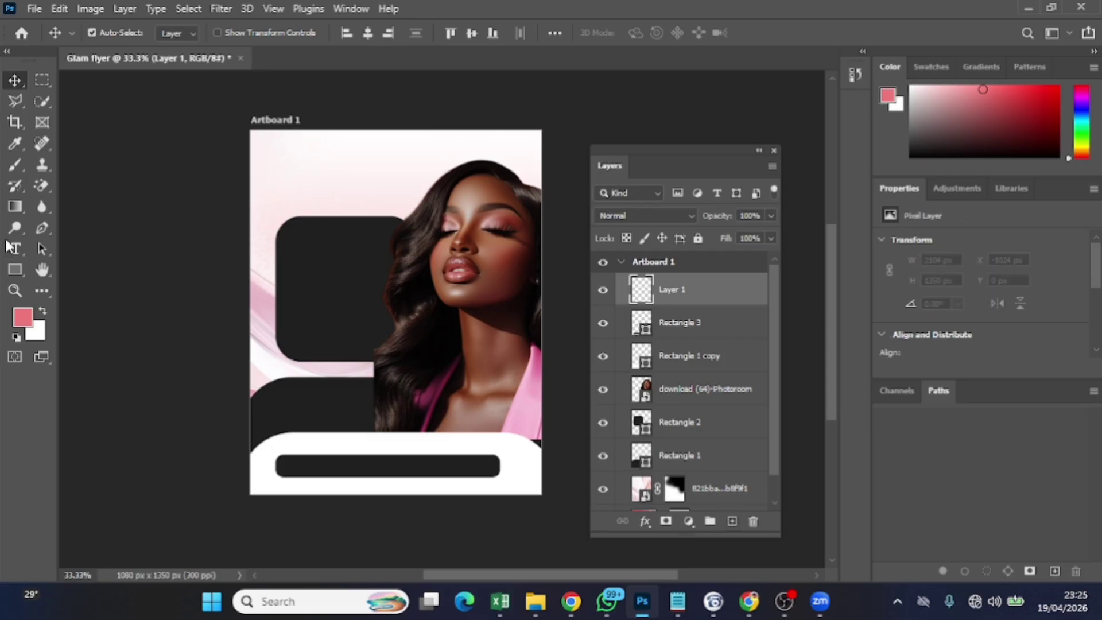
left_click(15, 270)
left_click_drag(298, 385, 331, 424)
key("v")
key("ctrl+t")
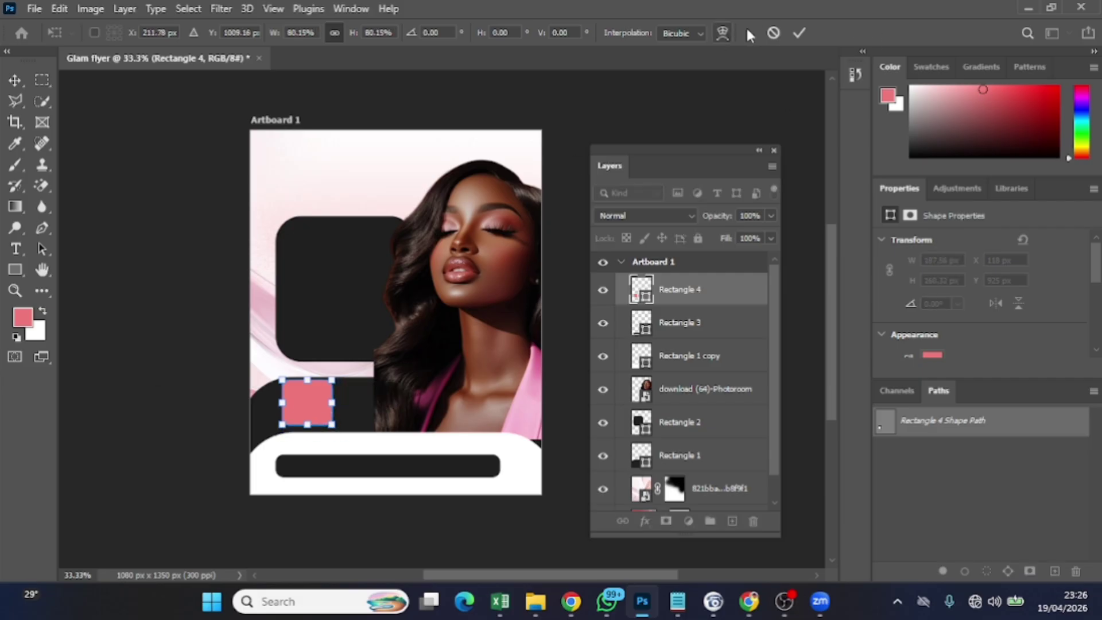
left_click(800, 33)
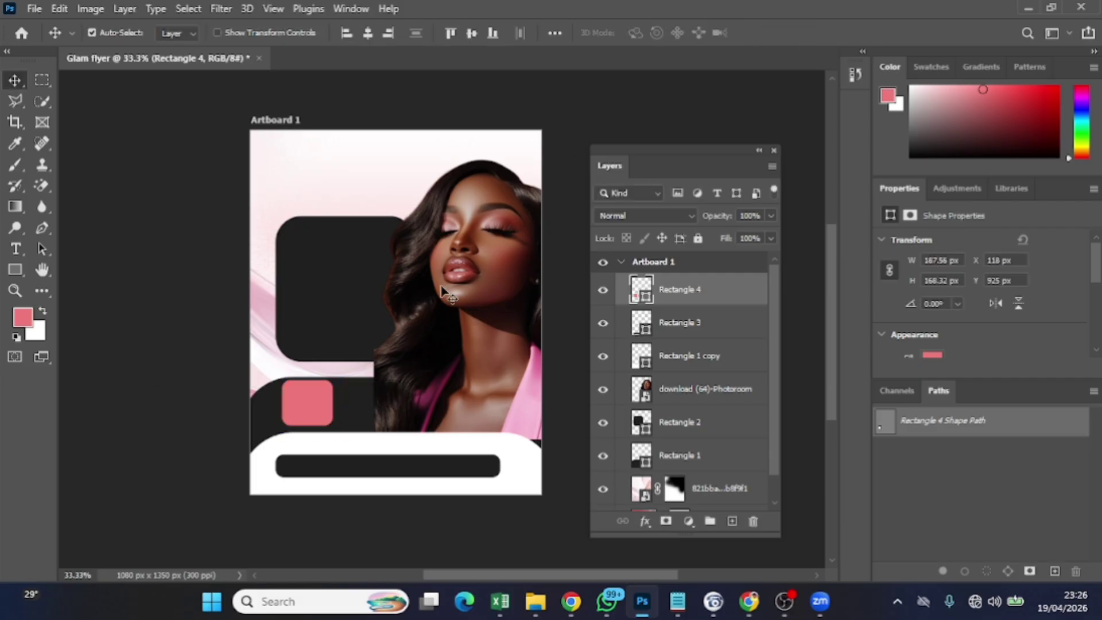
Raise the lower dark panel and nudge the pink square into position
left_click_drag(358, 413, 324, 400)
left_click(322, 410)
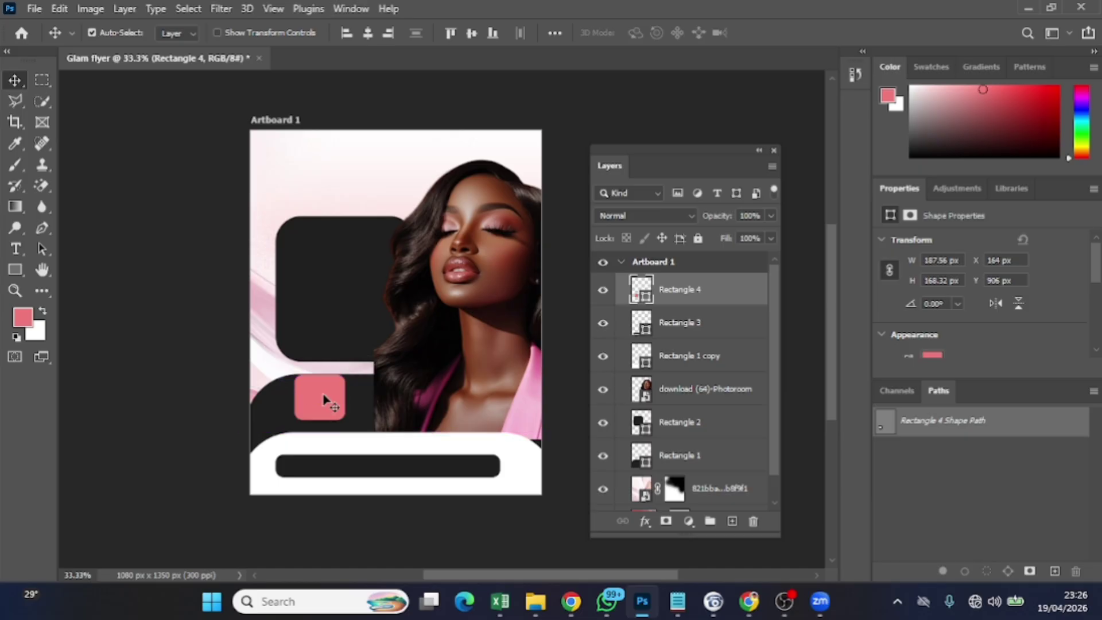
key("Down")
key("Down")
key("Down")
key("Down")
key("Down")
key("Down")
key("Down")
key("Down")
key("Down")
key("Down")
key("Down")
key("Down")
key("Left")
key("Left")
key("Left")
key("Left")
key("Left")
key("Left")
key("Left")
key("Left")
key("Left")
key("Left")
key("Left")
key("Left")
key("Left")
key("Left")
key("Left")
key("Left")
key("Left")
key("Left")
key("Left")
key("Left")
key("Down")
key("Down")
key("Down")
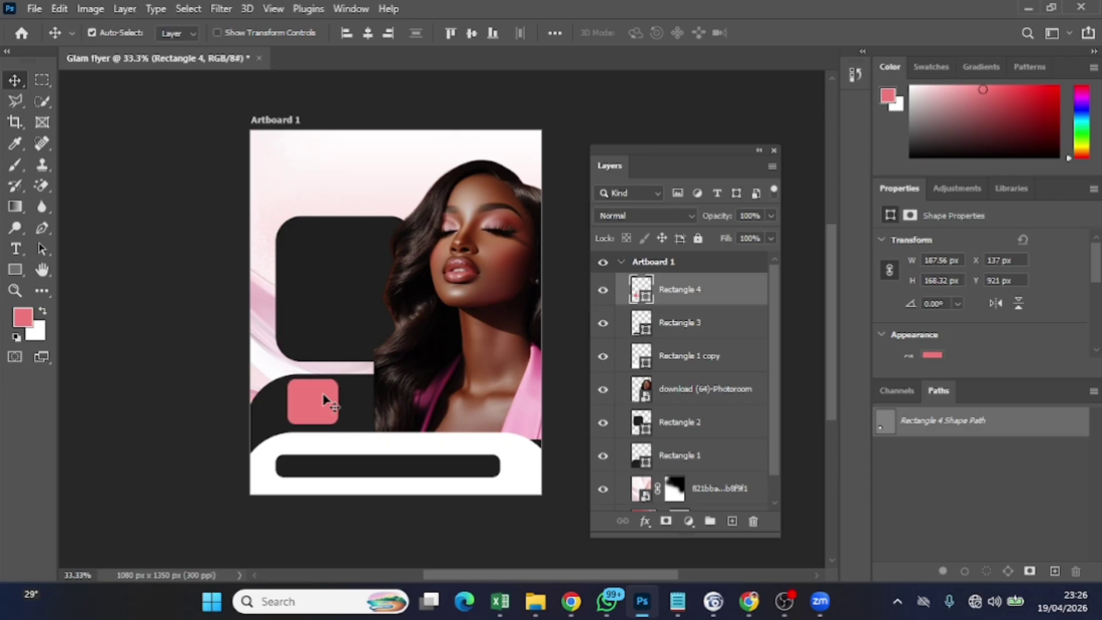
key("Left")
key("Left")
key("Left")
key("Left")
key("Left")
key("Left")
key("Left")
key("Left")
key("Left")
key("Left")
key("Left")
key("Left")
key("Left")
key("Left")
key("Left")
key("Left")
key("Left")
key("Left")
key("Left")
key("Left")
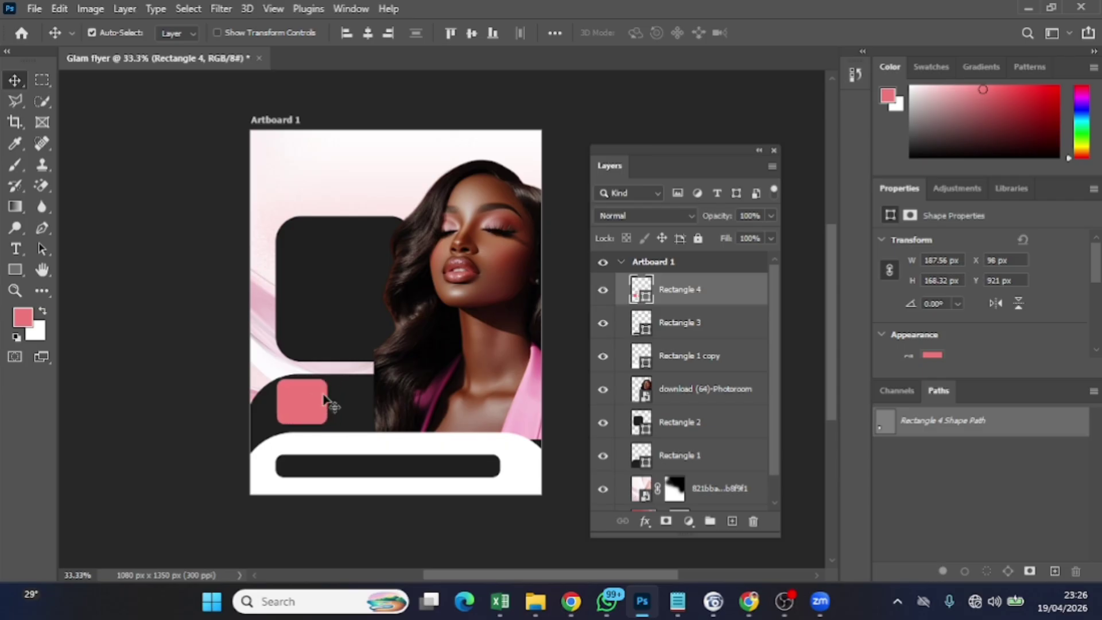
key("Right")
key("Right")
key("Right")
key("Right")
key("Right")
key("Right")
key("Right")
key("Right")
key("Right")
key("Right")
key("Right")
key("Right")
key("Right")
key("Right")
key("Right")
key("Right")
key("Right")
key("Left")
key("Left")
key("Left")
key("Left")
key("Left")
key("Left")
key("Right")
key("Right")
key("Right")
key("Left")
key("Left")
key("Left")
Duplicate the pink square twice into a row of three 187.56 × 168.32 px squares and select all three
left_click_drag(325, 400, 437, 405)
left_click(379, 404, "alt")
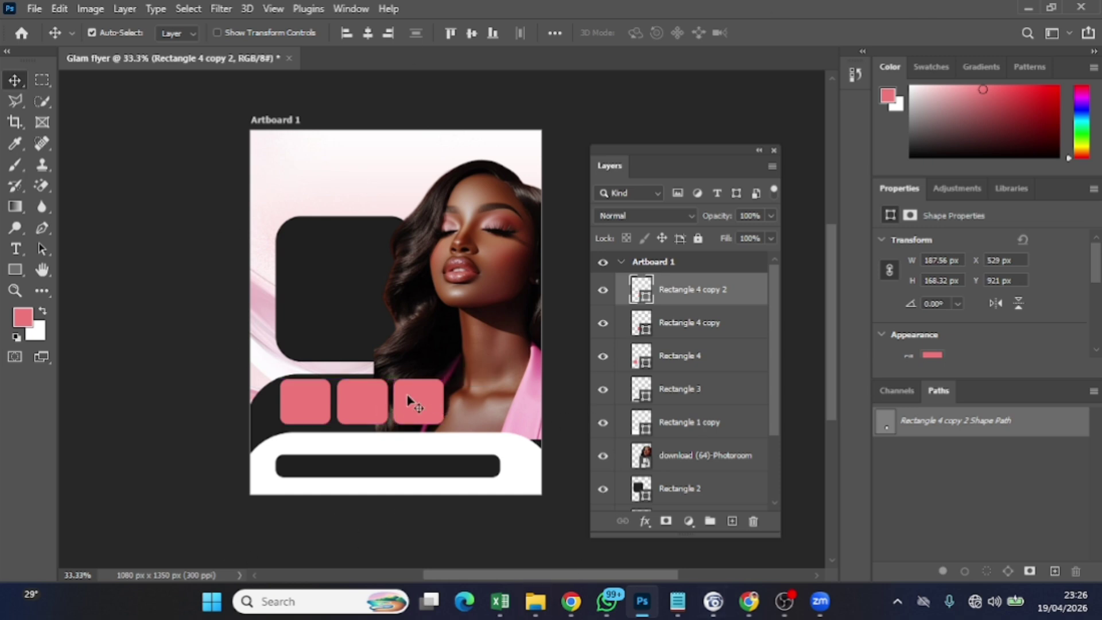
left_click(303, 403)
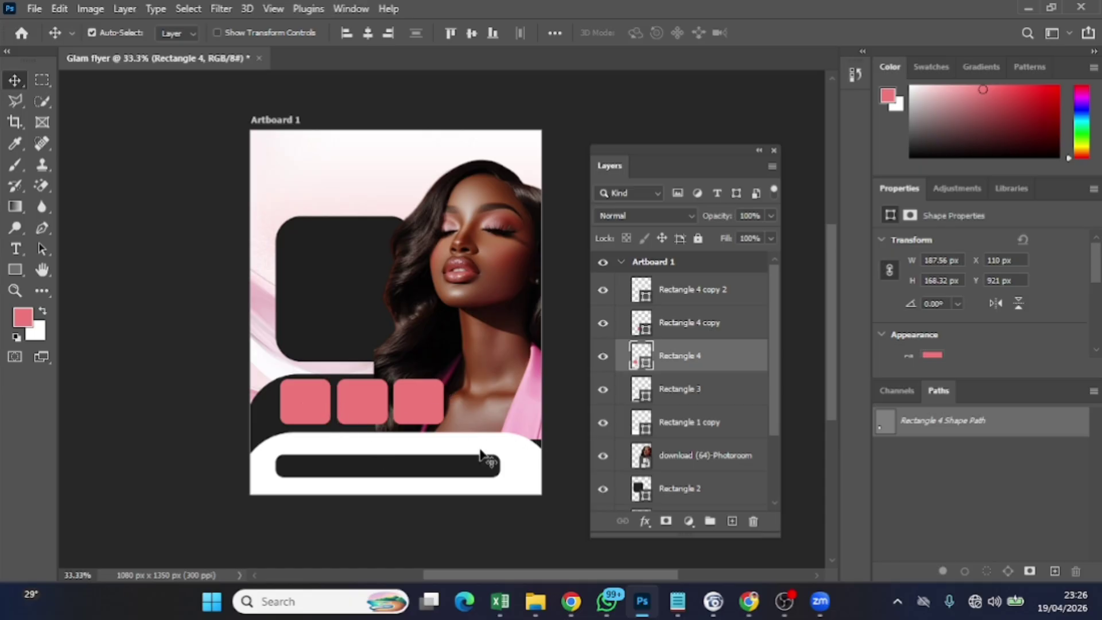
left_click(722, 292, "shift")
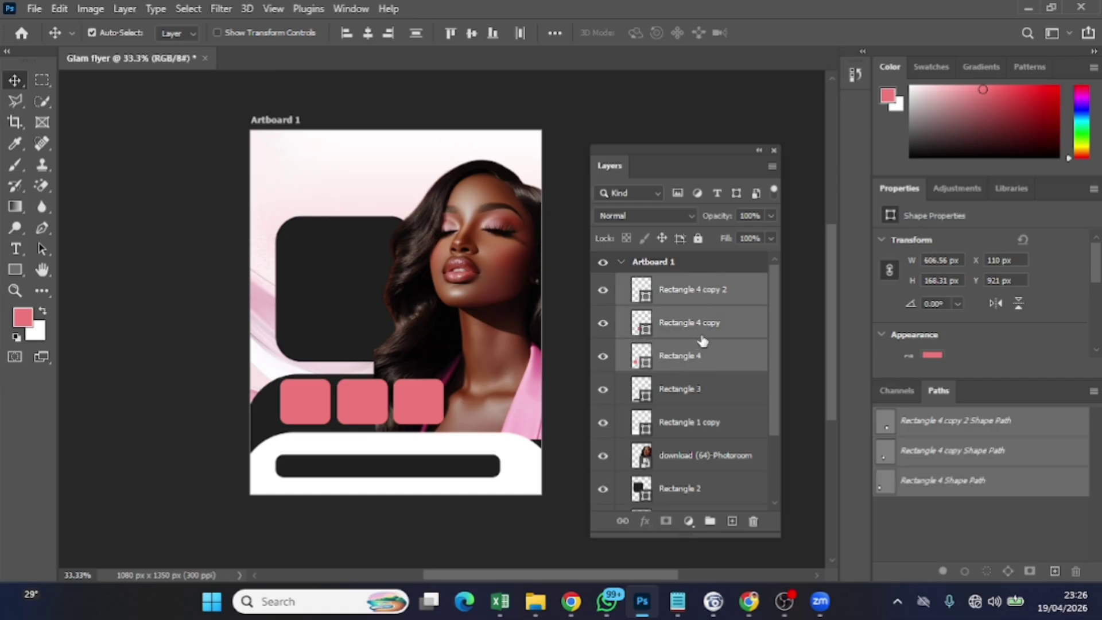
Group the three pink squares into a group named 'Shapes'
key("ctrl+g")
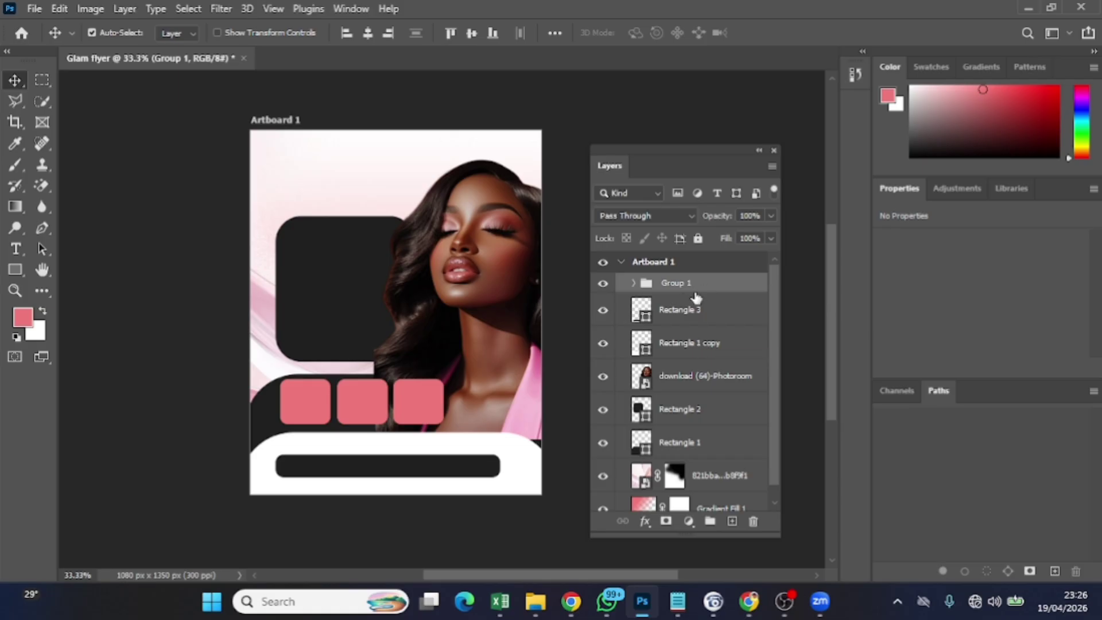
double_click(677, 282)
left_click(678, 283)
left_click_drag(698, 281, 658, 286)
key("BackSpace")
left_click(720, 323)
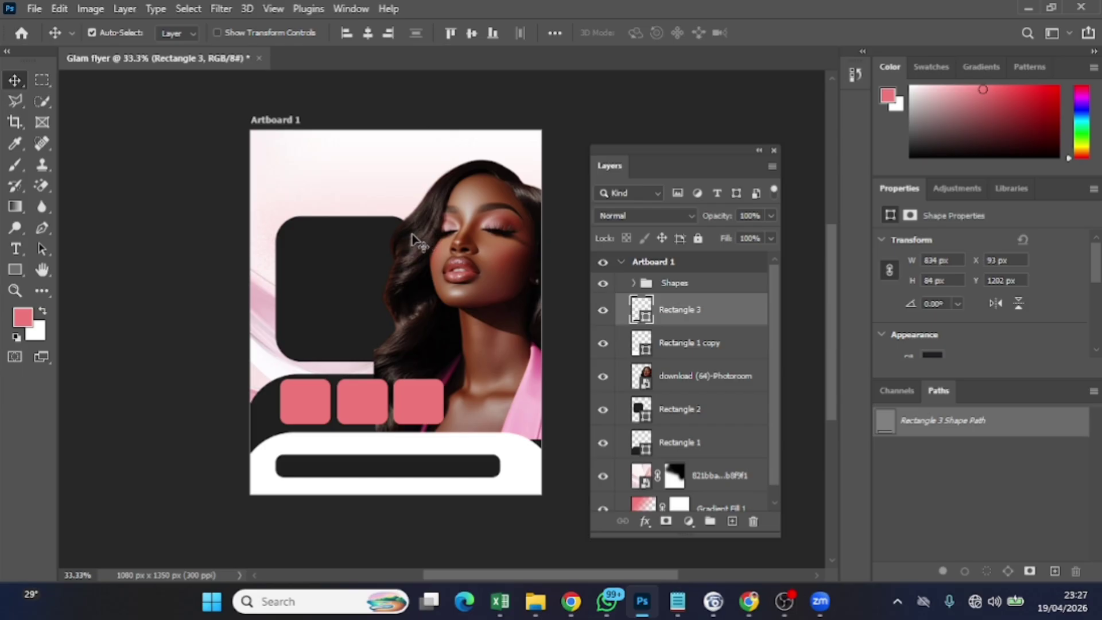
Nudge the large dark panel down to Y 327 px and add an empty Layer 1 above Shapes
left_click(344, 289)
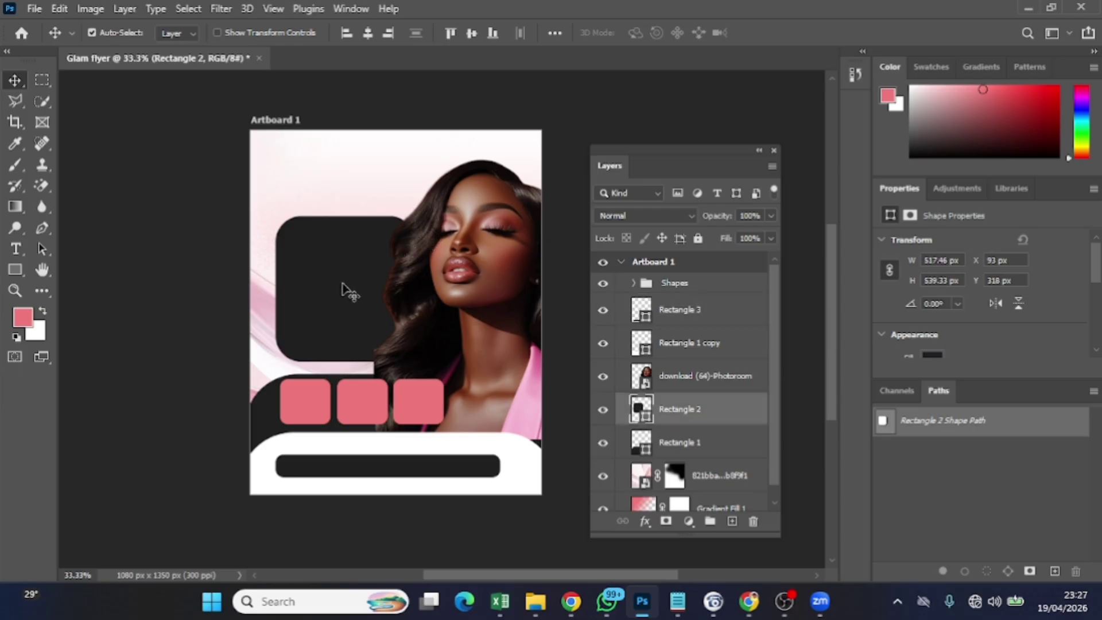
key("Down")
key("Down")
key("Down")
key("Down")
key("Down")
key("Down")
key("Down")
key("Down")
key("Down")
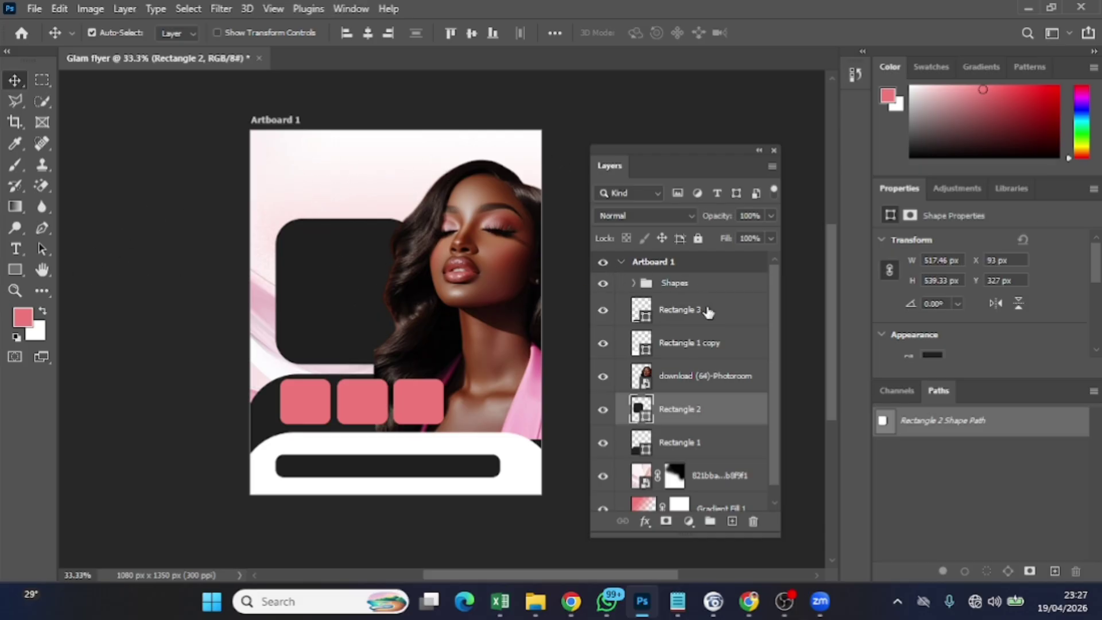
left_click(715, 285)
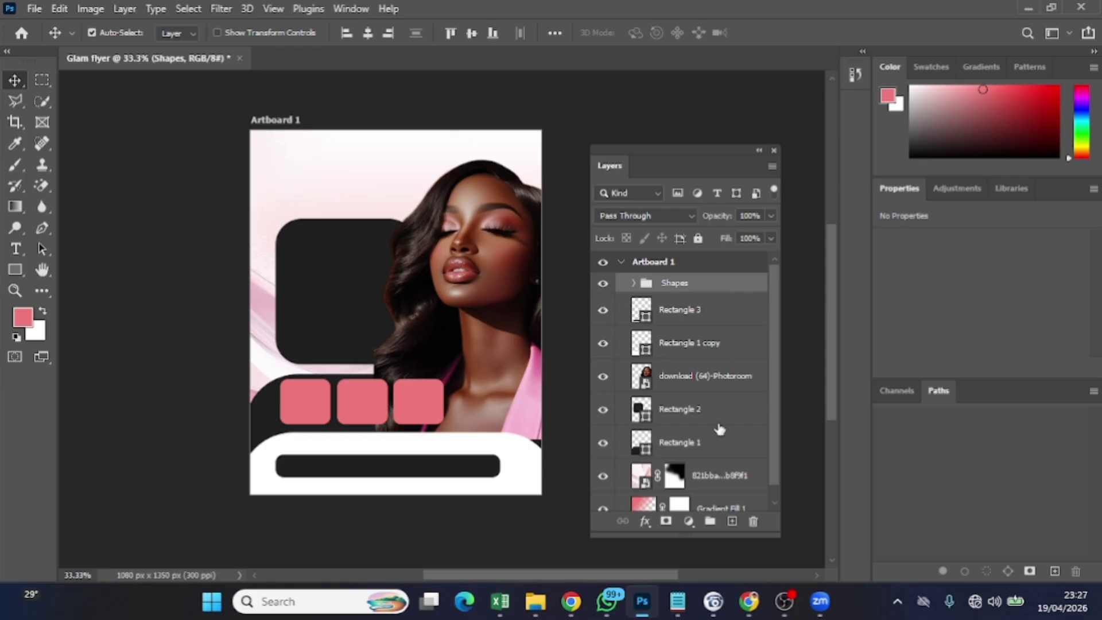
left_click(732, 520)
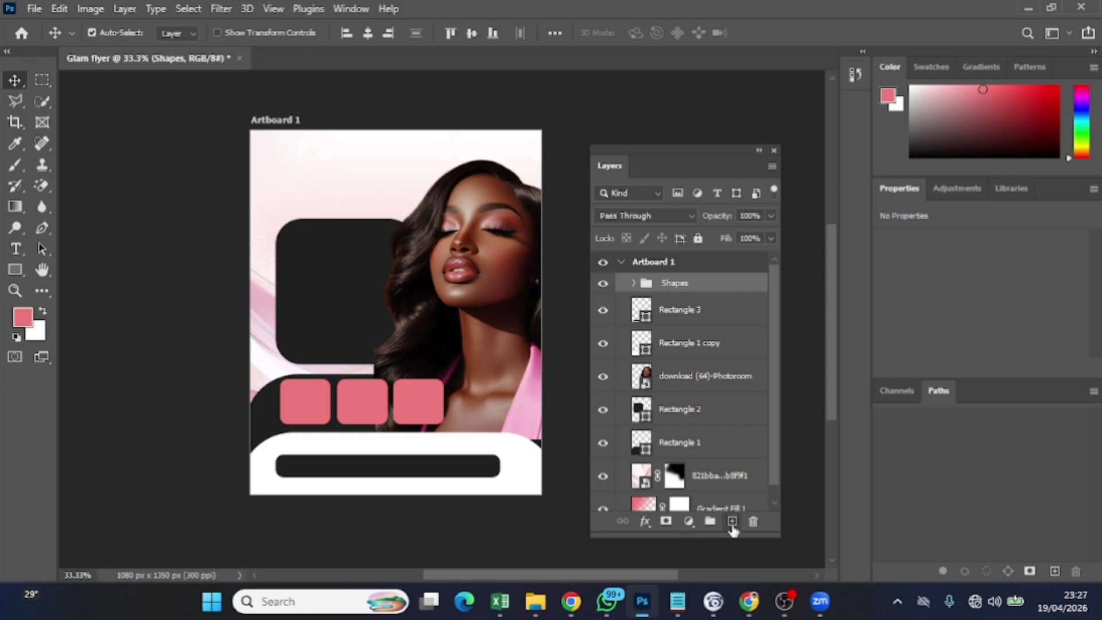
Draw a small 270 × 60 px pink rounded bar and move it onto the dark panel's top edge
left_click(15, 268)
left_click_drag(317, 212, 351, 222)
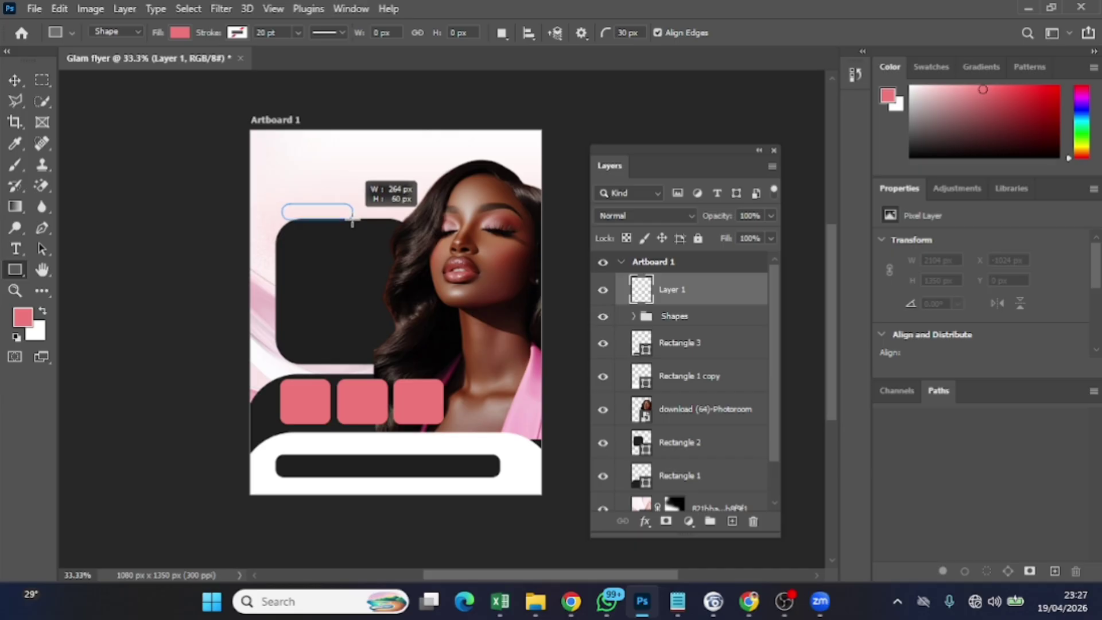
left_click_drag(352, 222, 353, 220)
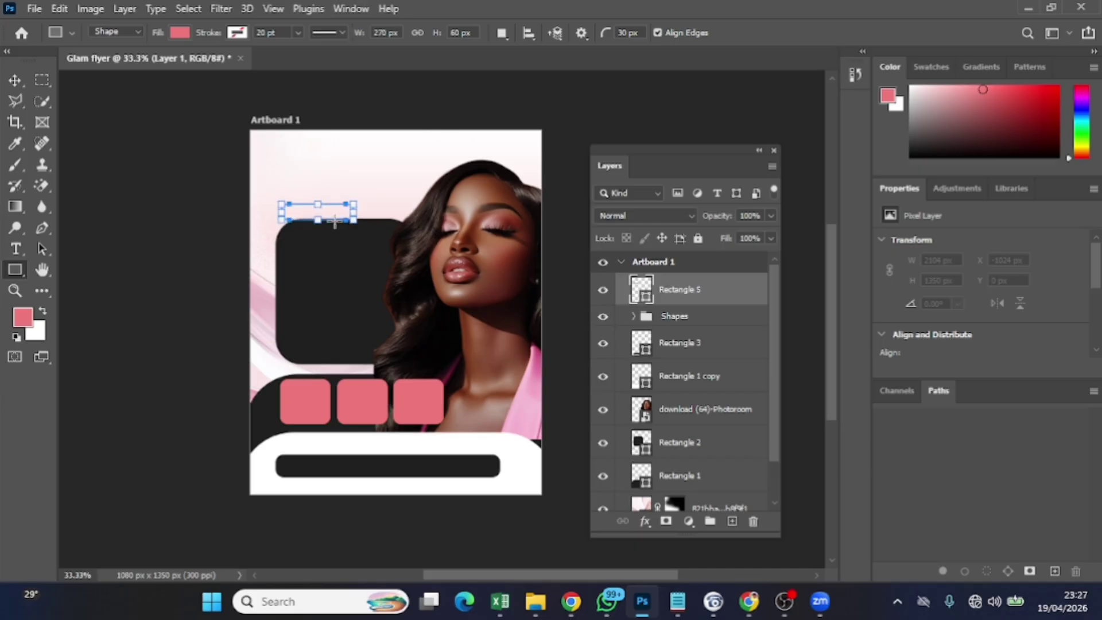
left_click(13, 81)
mouse_move(291, 217)
left_mouse_down()
mouse_move(326, 224)
mouse_move(313, 222)
left_mouse_up()
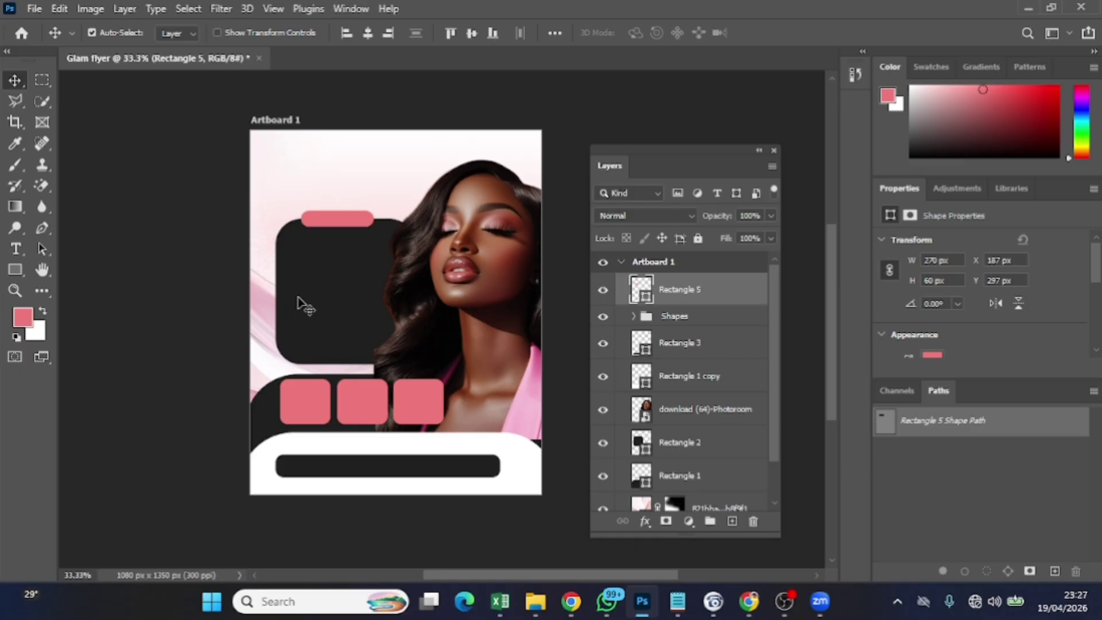
Shorten the dark panel from its bottom edge and nudge it down and left
left_click(317, 295)
key("ctrl+t")
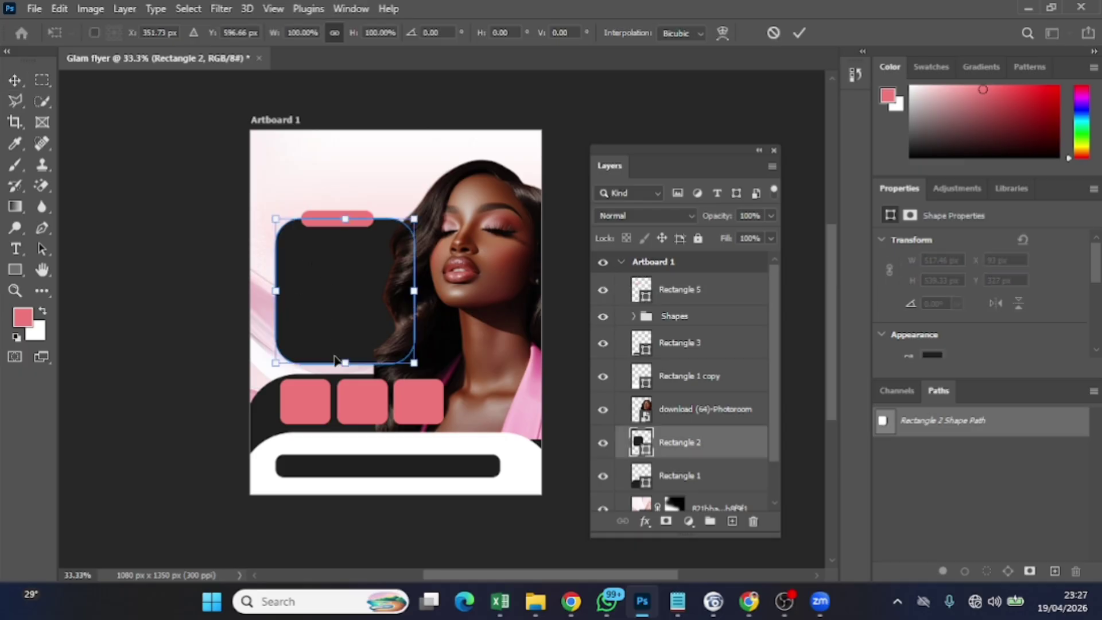
left_click_drag(342, 360, 345, 352)
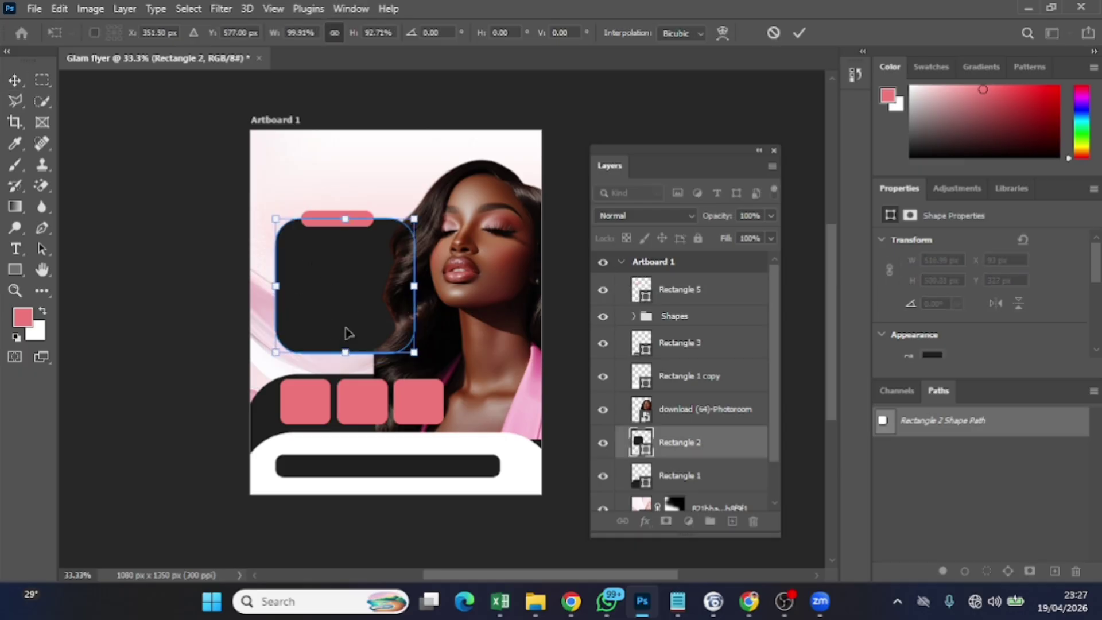
left_click(799, 33)
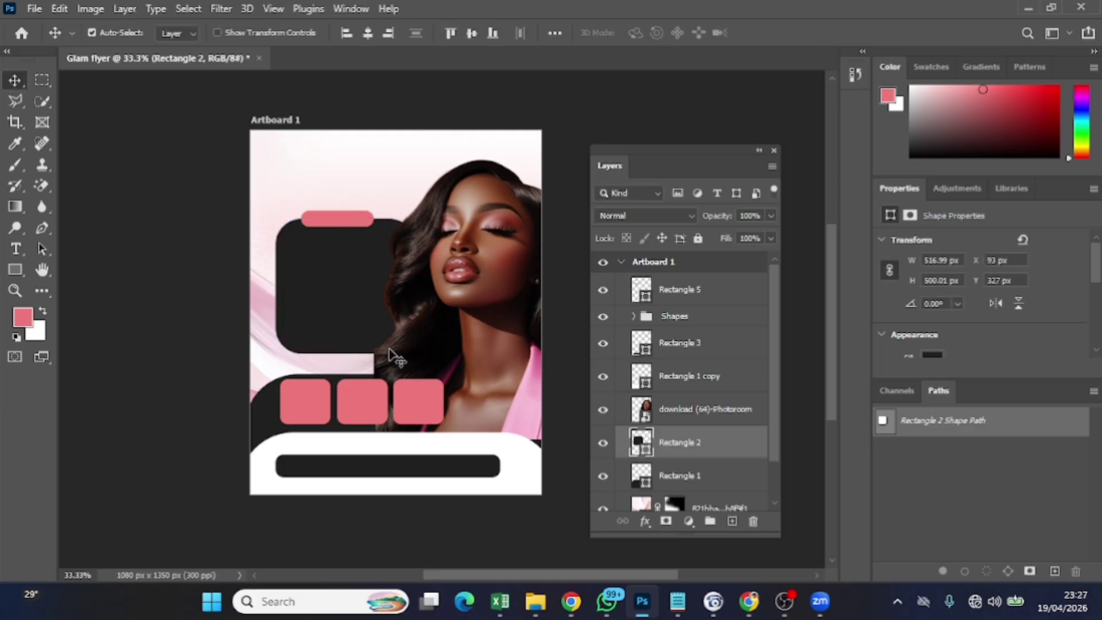
key("Down")
key("Down")
key("Down")
key("Down")
key("Down")
key("Down")
key("Down")
key("Down")
key("Down")
key("Down")
key("Down")
key("Down")
key("Down")
key("Down")
key("Down")
key("Down")
key("Down")
key("Down")
key("Down")
key("Down")
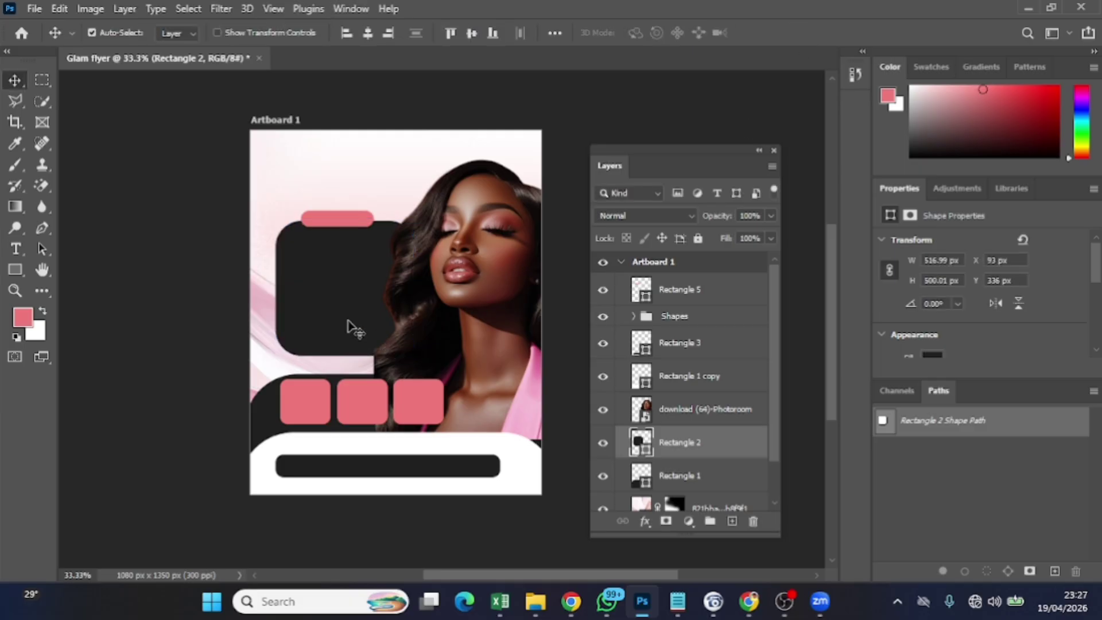
key("Left")
key("Left")
key("Left")
key("Left")
key("Left")
key("Left")
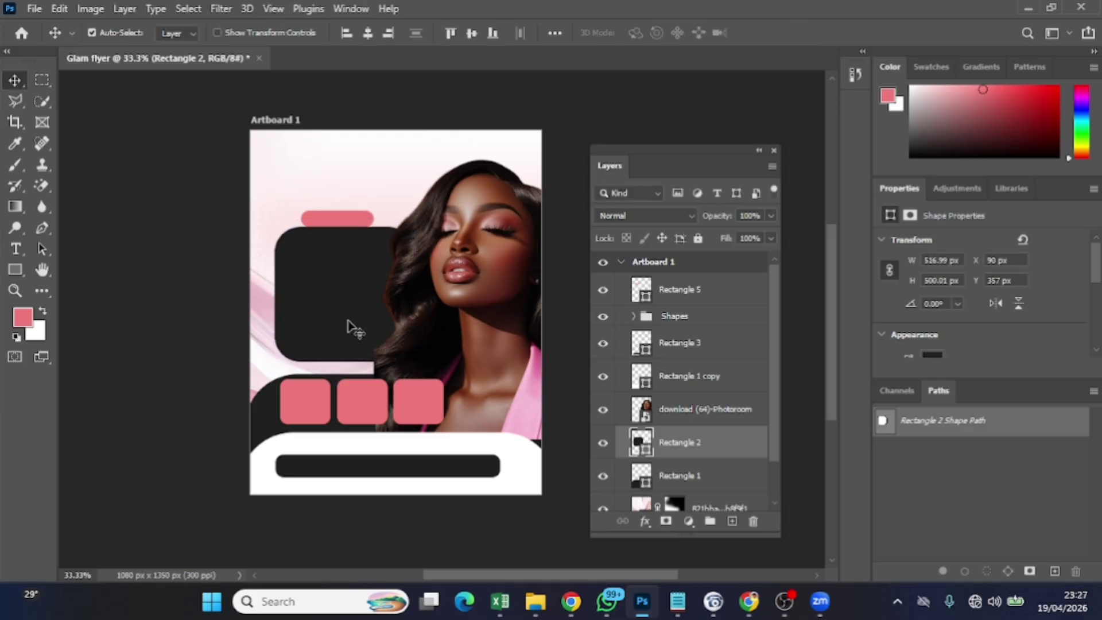
key("Down")
key("Down")
key("Down")
key("Down")
key("Down")
key("Down")
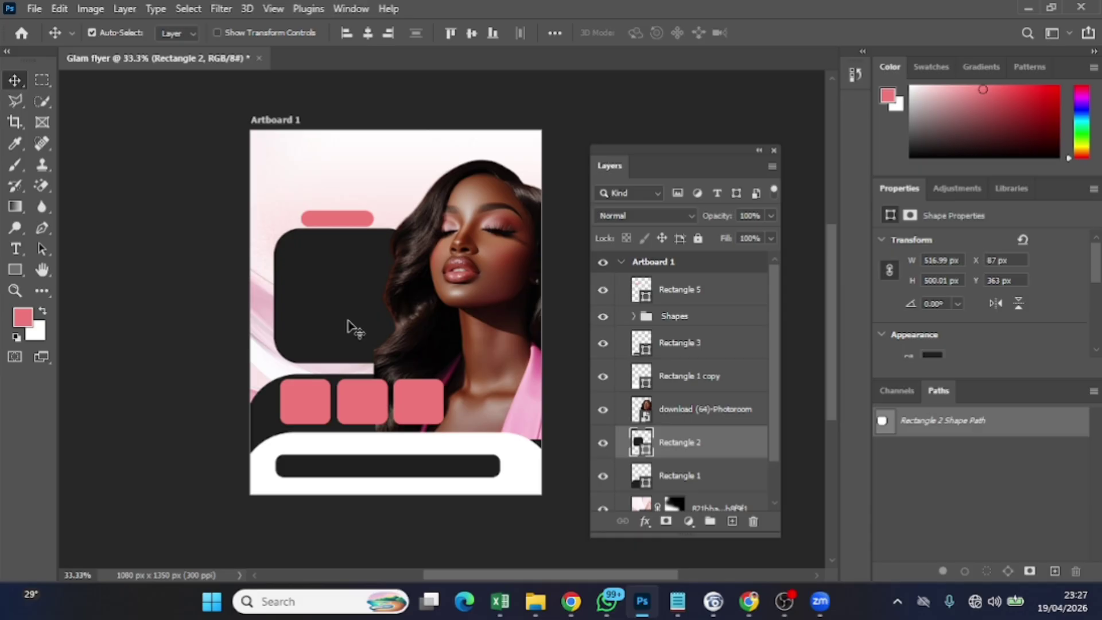
Lower the pink bar slightly to Y 339
left_click(353, 224)
key("Down")
key("Down")
key("Down")
key("Down")
key("Down")
key("Down")
key("Down")
key("Down")
key("Down")
key("Down")
key("Down")
key("Down")
key("Down")
key("Down")
key("Down")
key("Down")
key("Down")
key("Down")
key("Down")
key("Down")
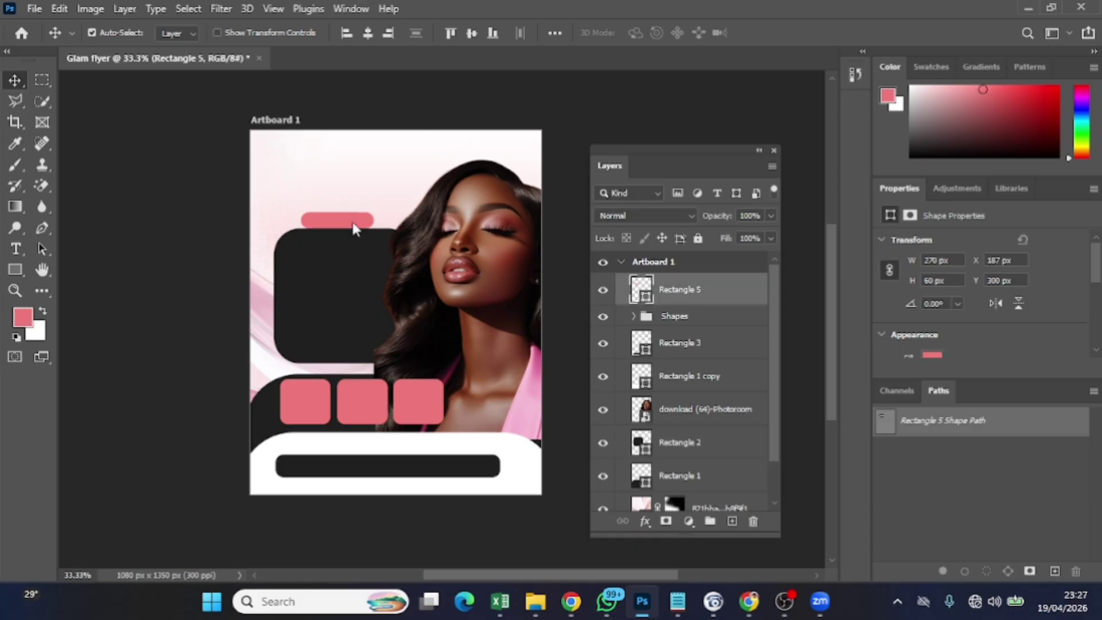
key("Down")
key("Down")
key("Down")
key("Down")
key("Down")
key("Down")
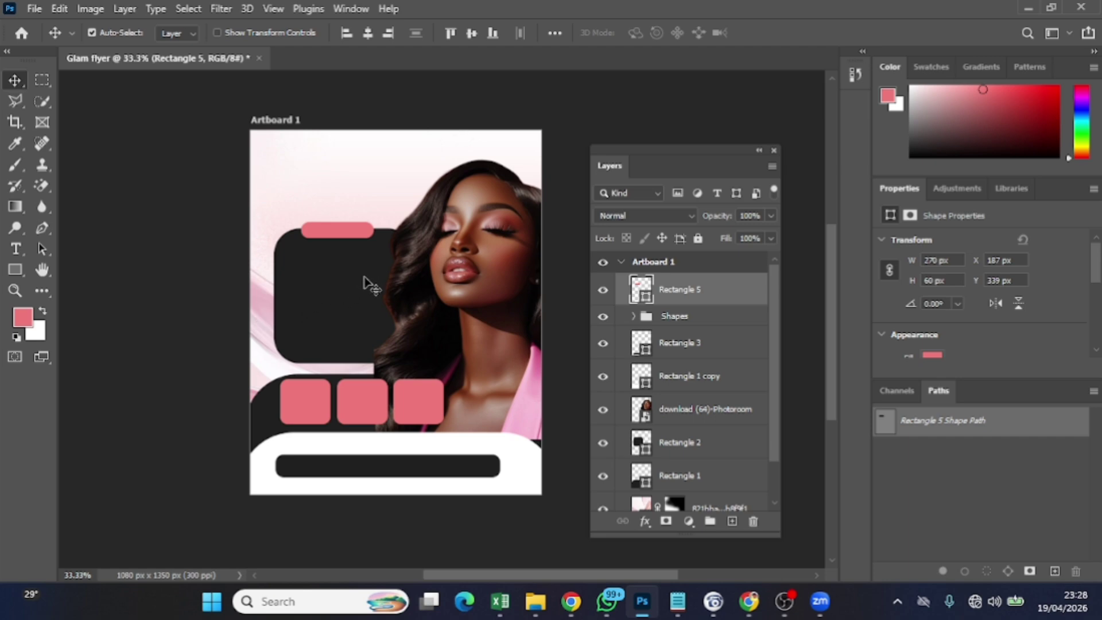
left_click(730, 321)
left_click(540, 603)
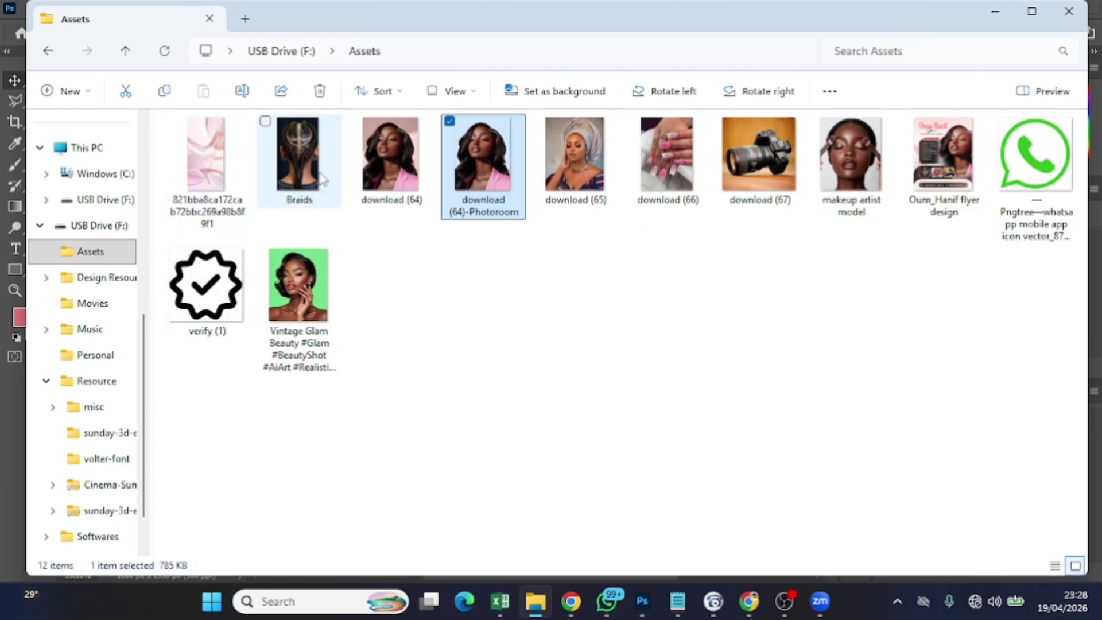
left_click_drag(284, 171, 320, 427)
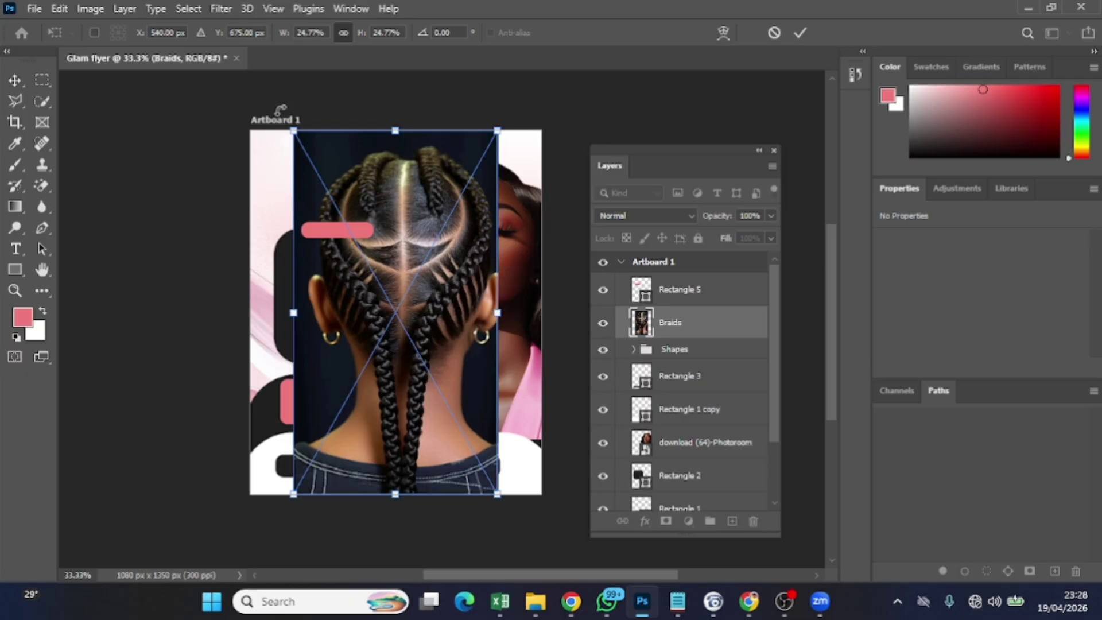
left_click_drag(290, 130, 378, 279)
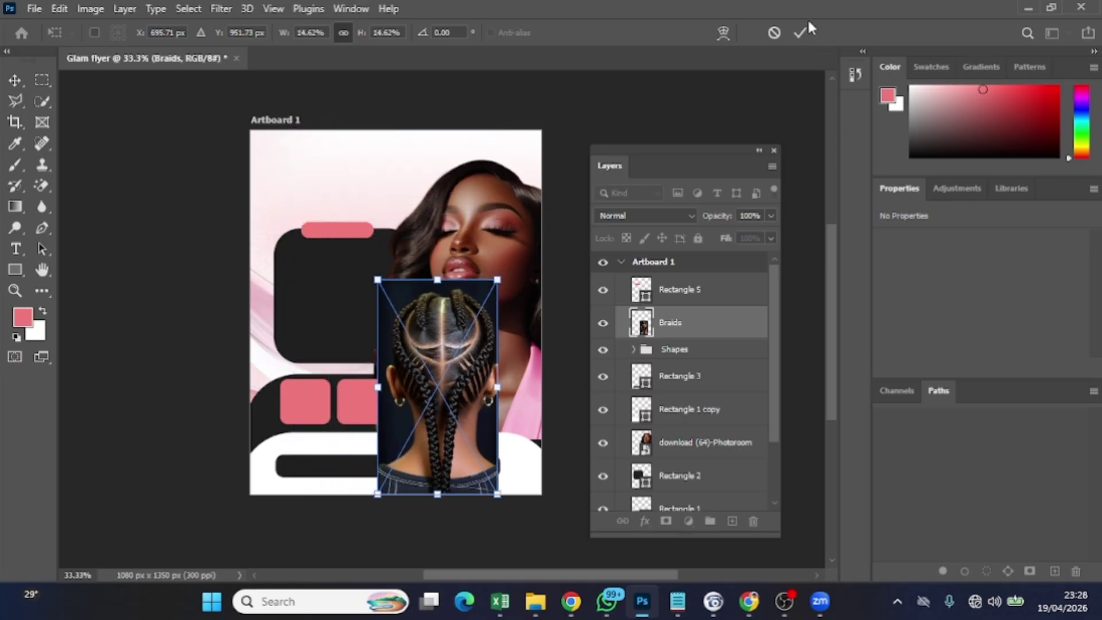
left_click(800, 33)
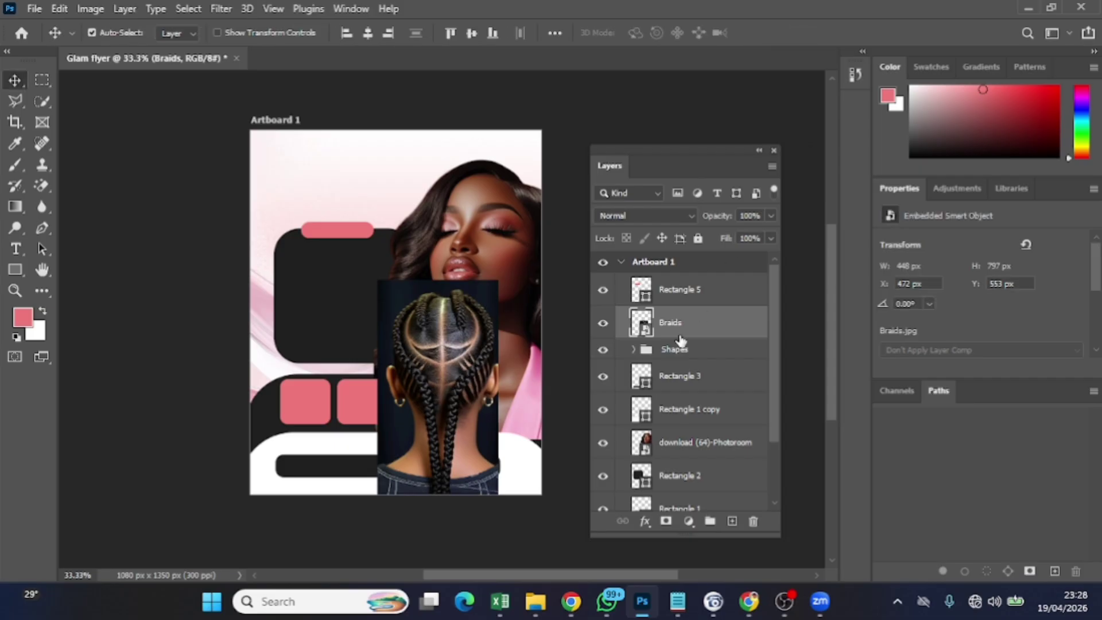
key("Delete")
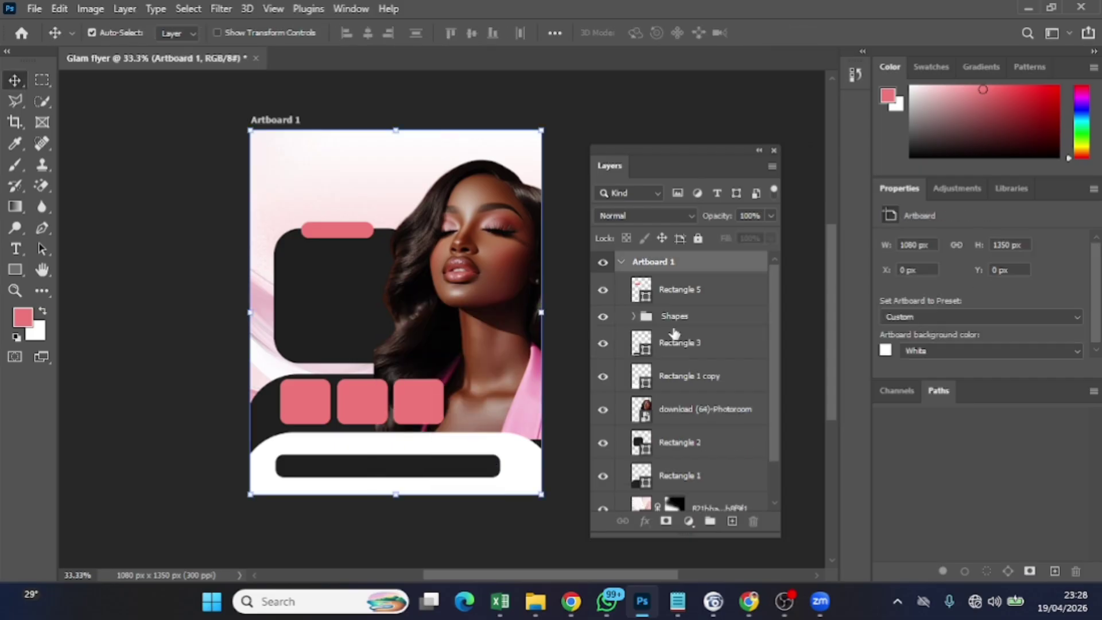
left_click(285, 402)
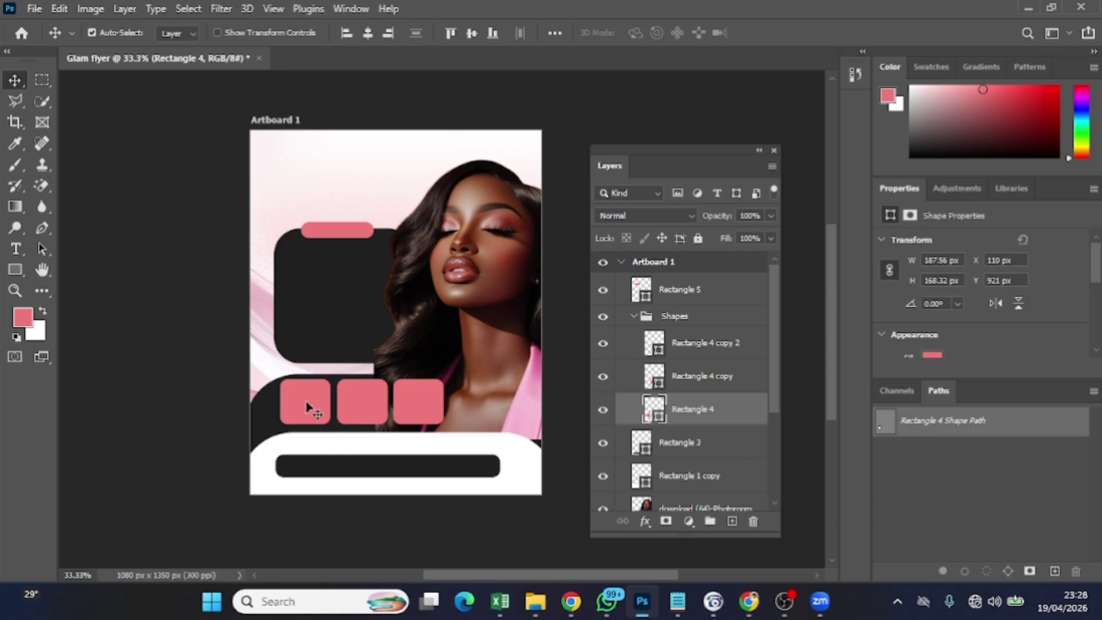
Place Braids.jpg from the Assets folder and scale it over the first pink square
mouse_move(535, 601)
left_click(545, 533)
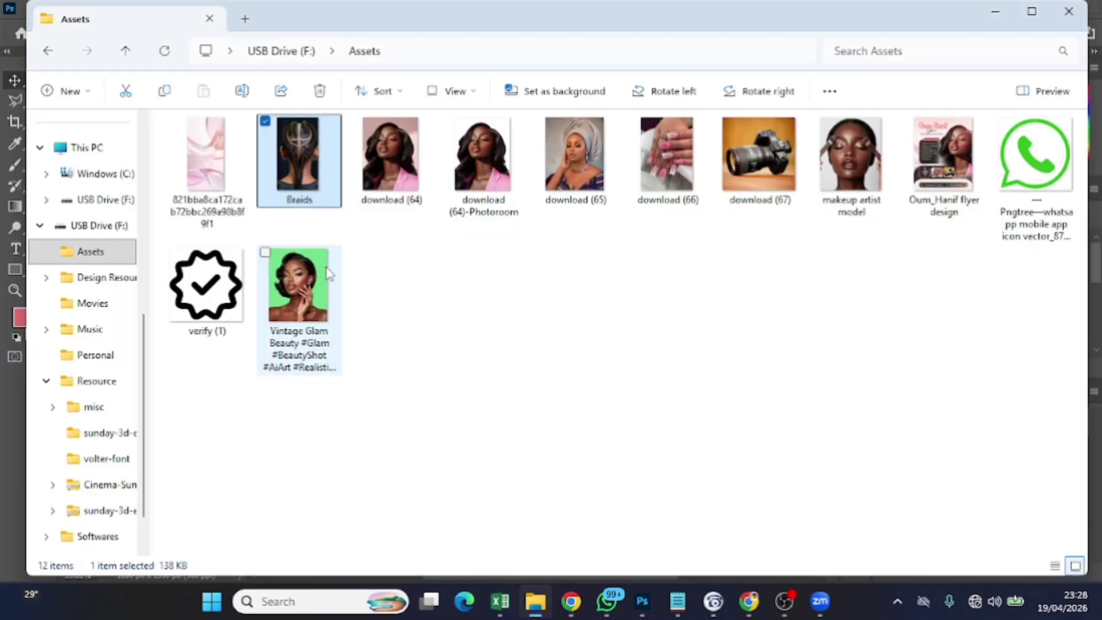
left_click_drag(310, 194, 357, 472)
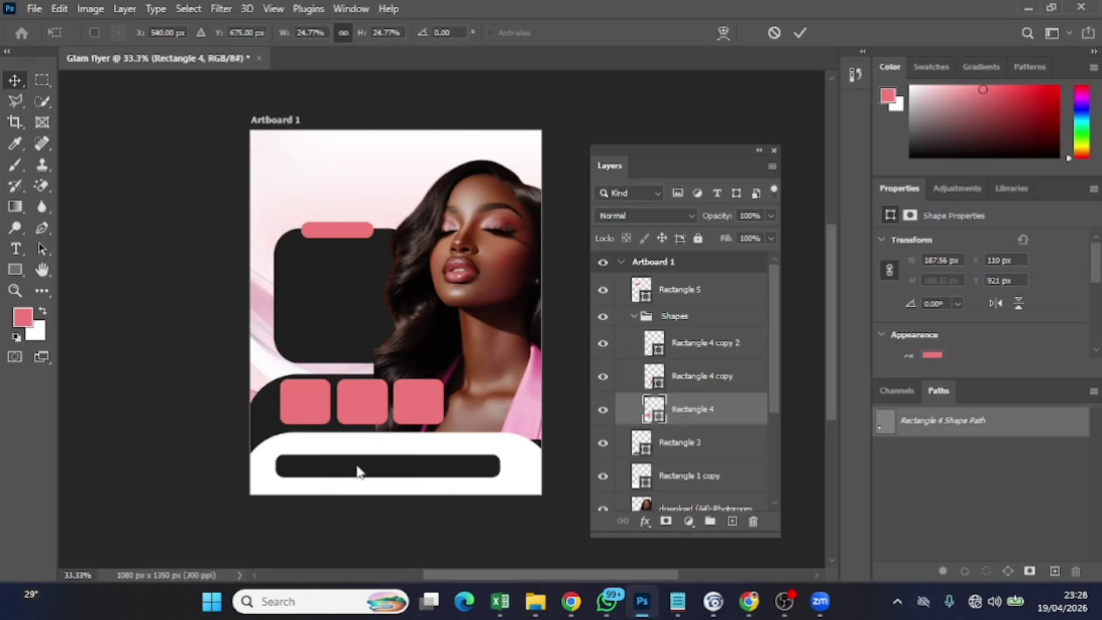
left_click_drag(289, 122, 451, 377)
left_click_drag(458, 425, 295, 395)
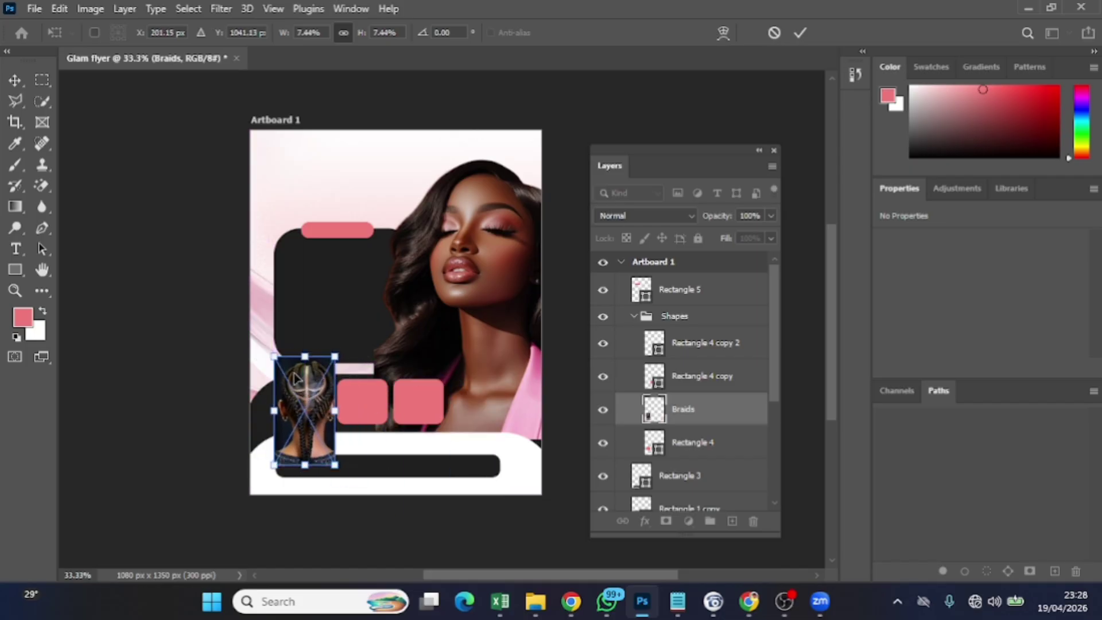
left_click_drag(273, 355, 286, 405)
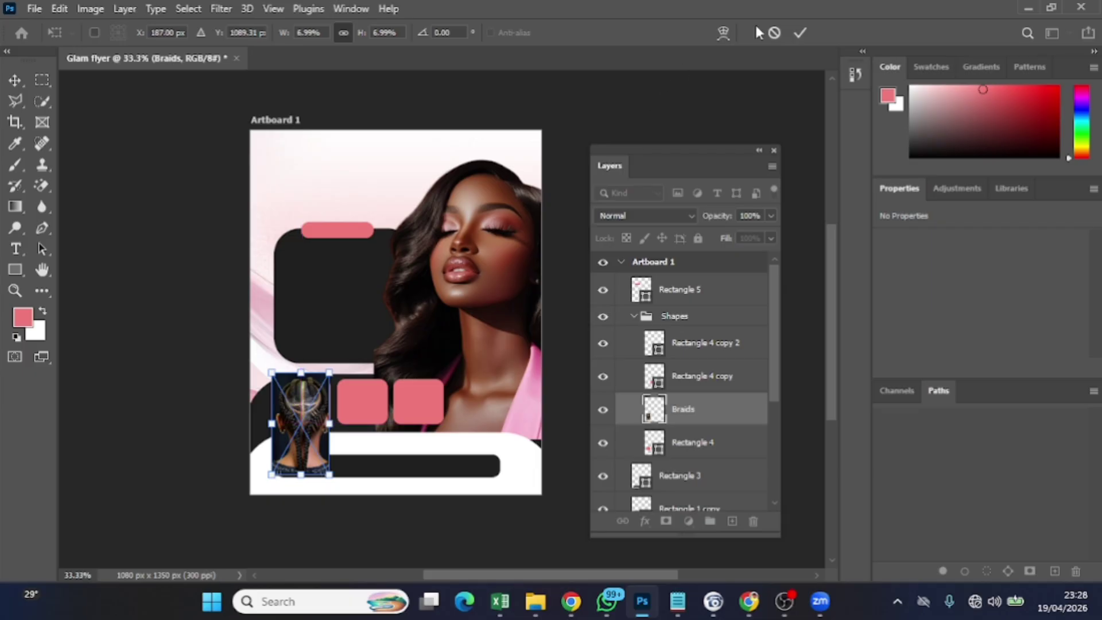
left_click(799, 32)
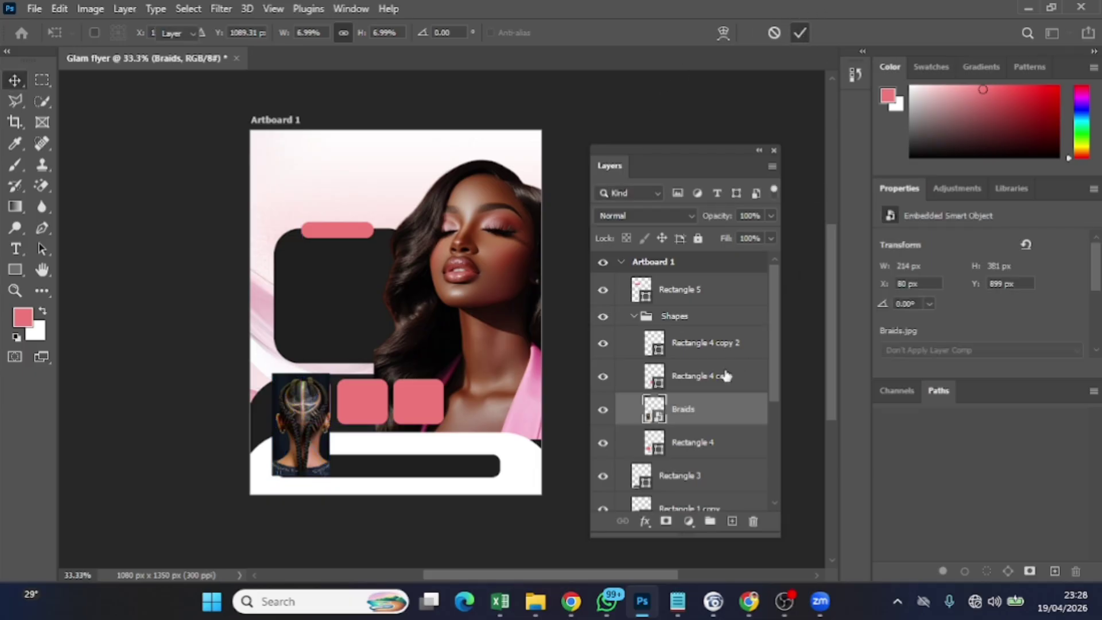
Clip the Braids photo to Rectangle 4 and adjust its position inside
right_click(704, 405)
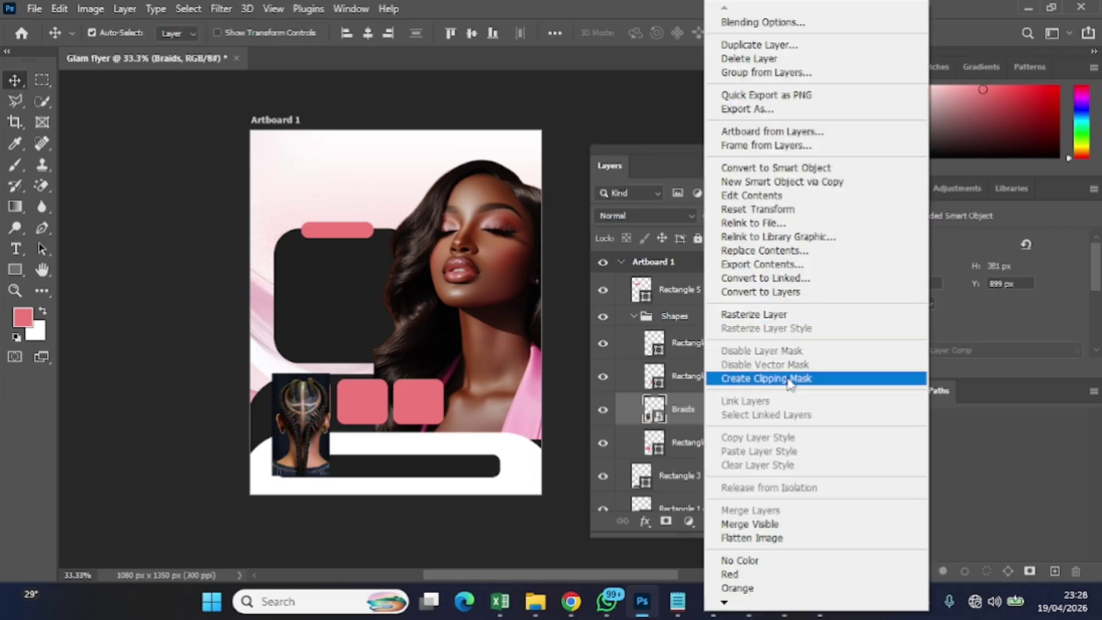
left_click(763, 378)
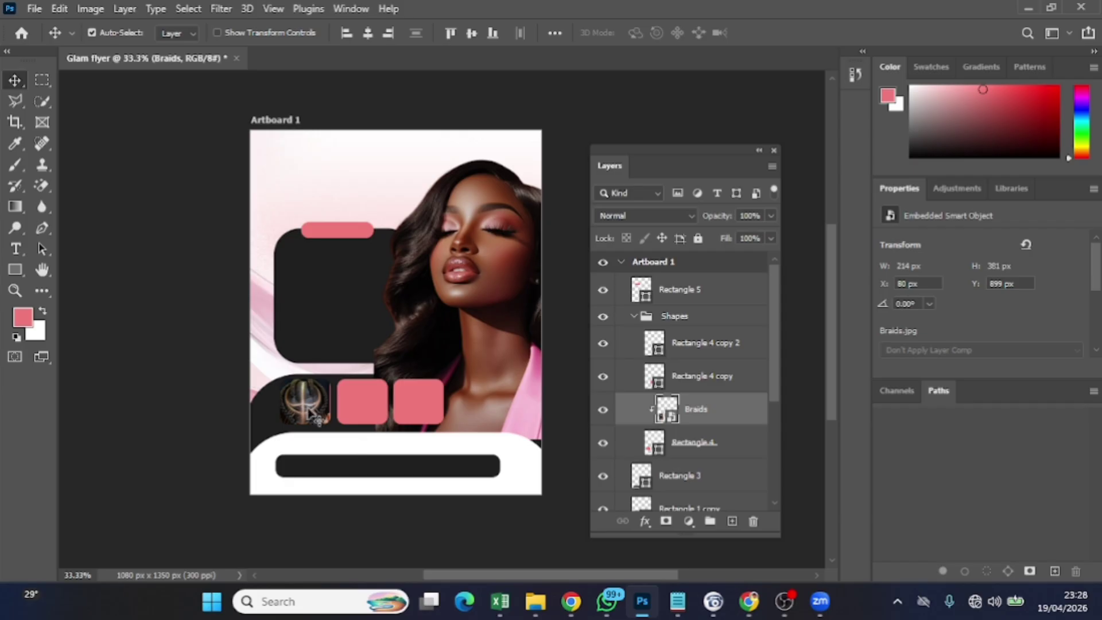
left_click_drag(312, 407, 313, 405)
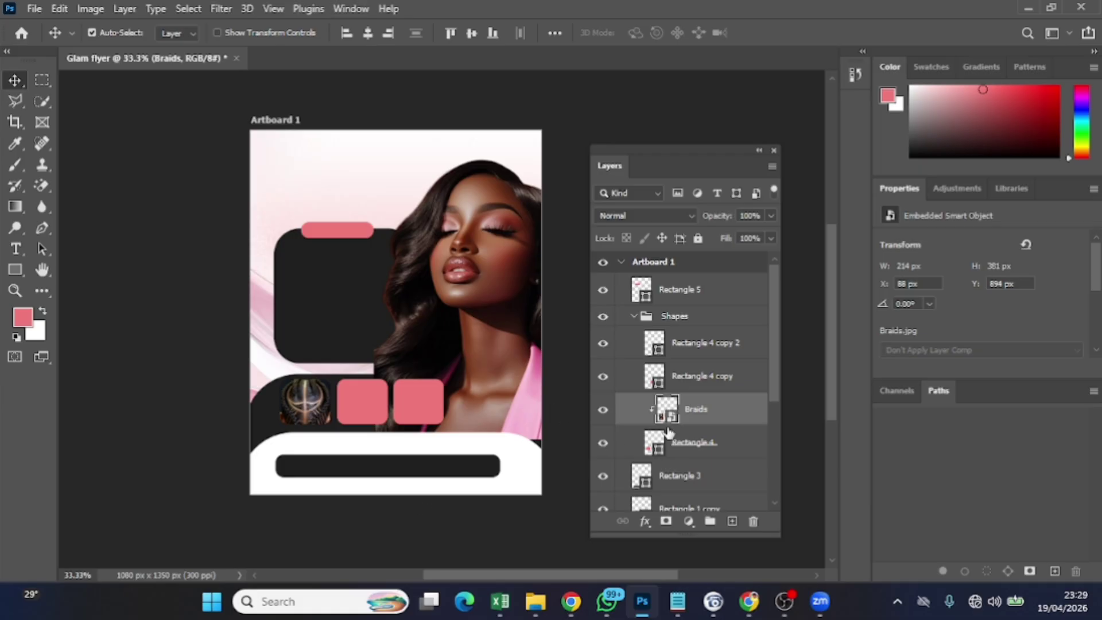
Select Rectangle 4 and give the Braids photo square a white fill
left_click(666, 441)
scroll(923, 351, "down", 4)
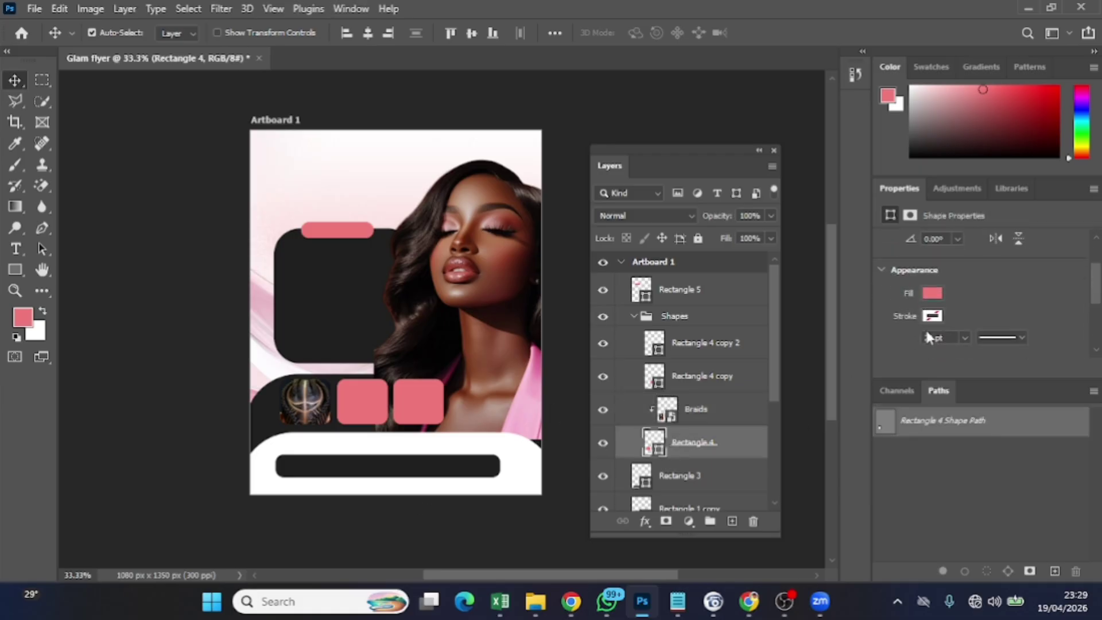
left_click(932, 279)
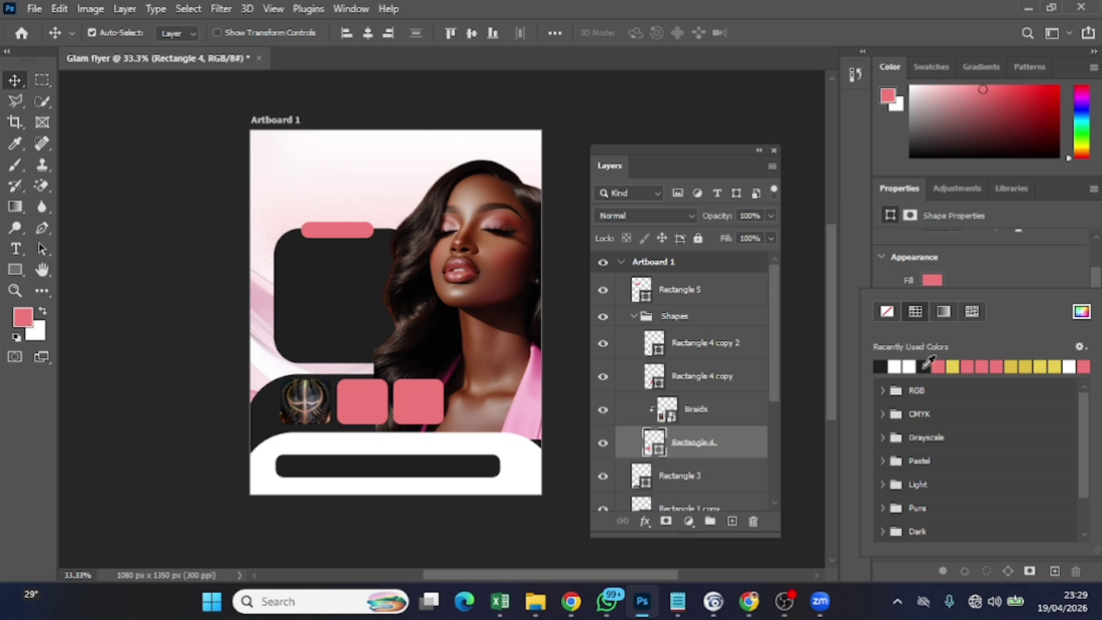
left_click(894, 366)
left_click(976, 280)
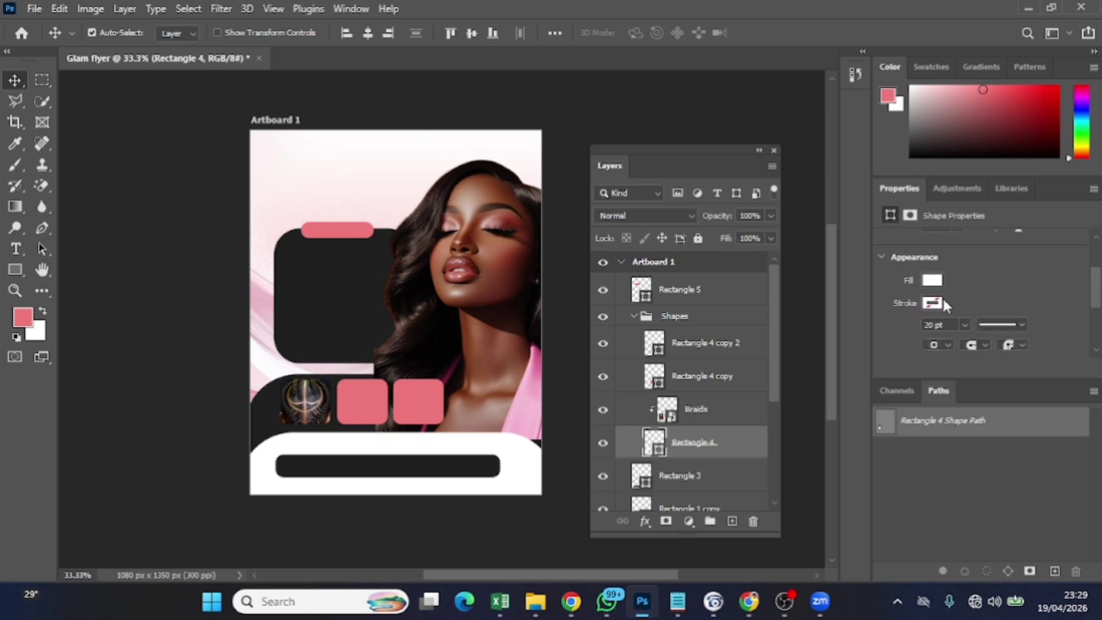
left_click(932, 302)
left_click(969, 297)
Give the square a 4 pt outline in pure white from the colour picker
left_click(940, 344)
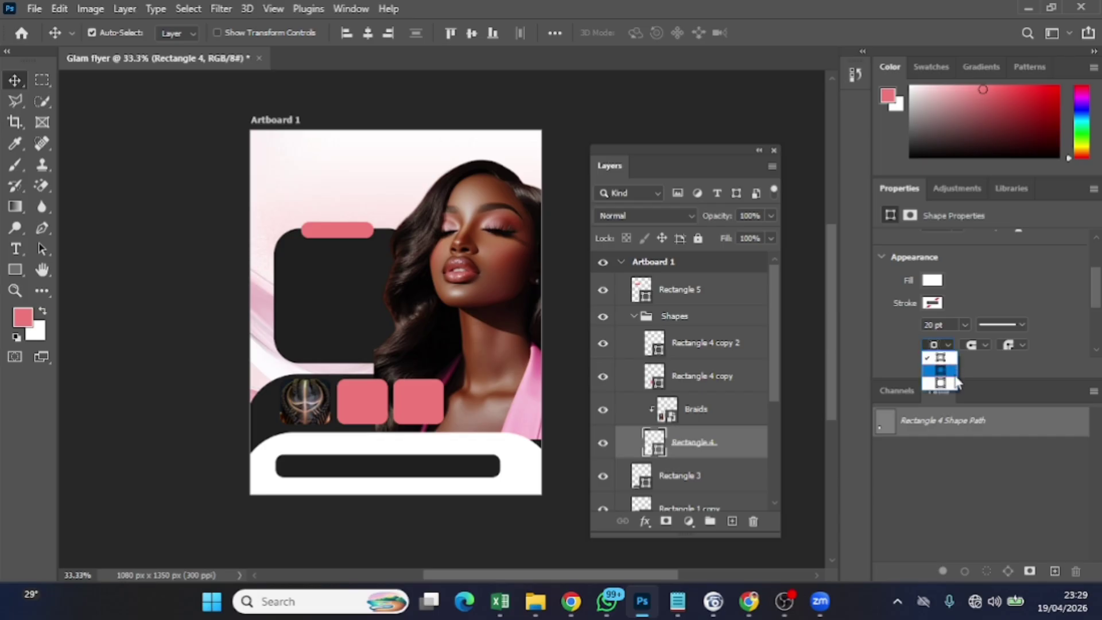
left_click(964, 324)
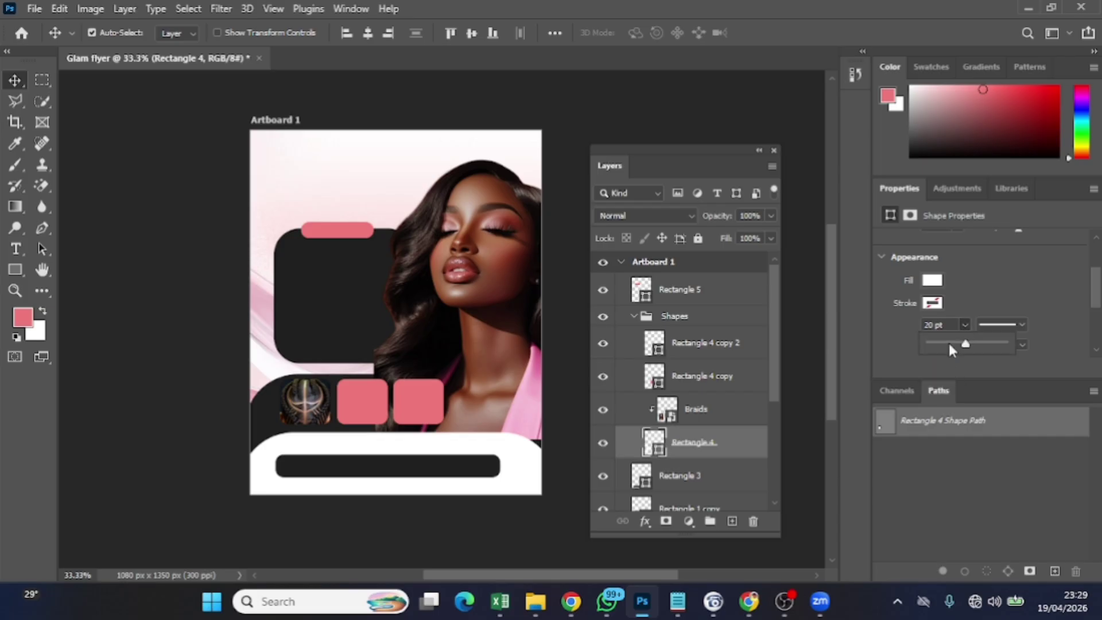
double_click(926, 326)
type("4")
key("Return")
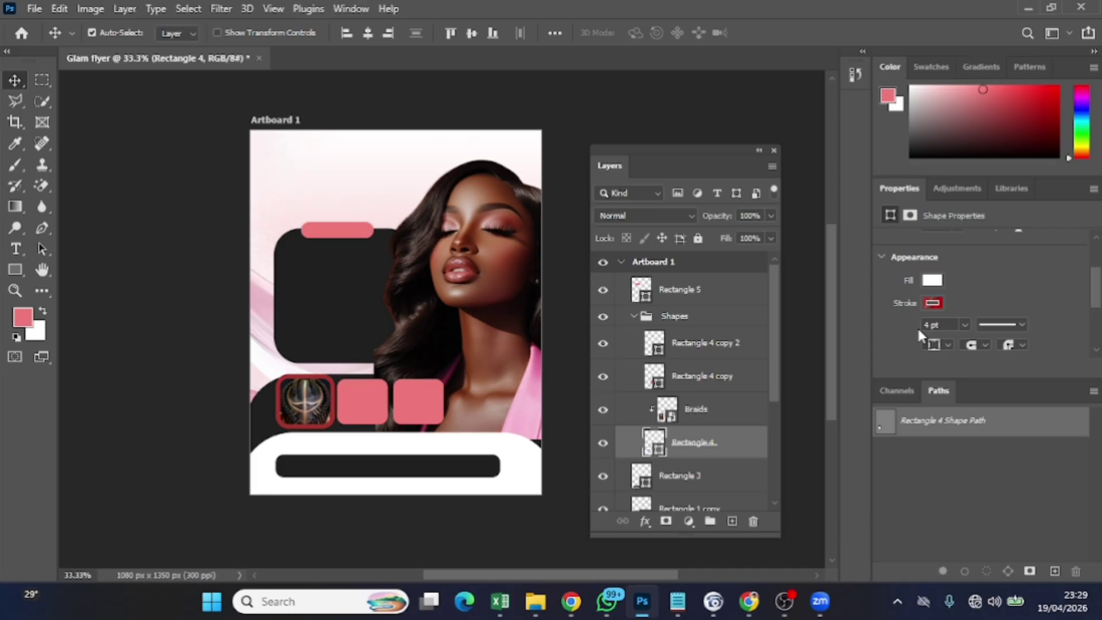
left_click(933, 304)
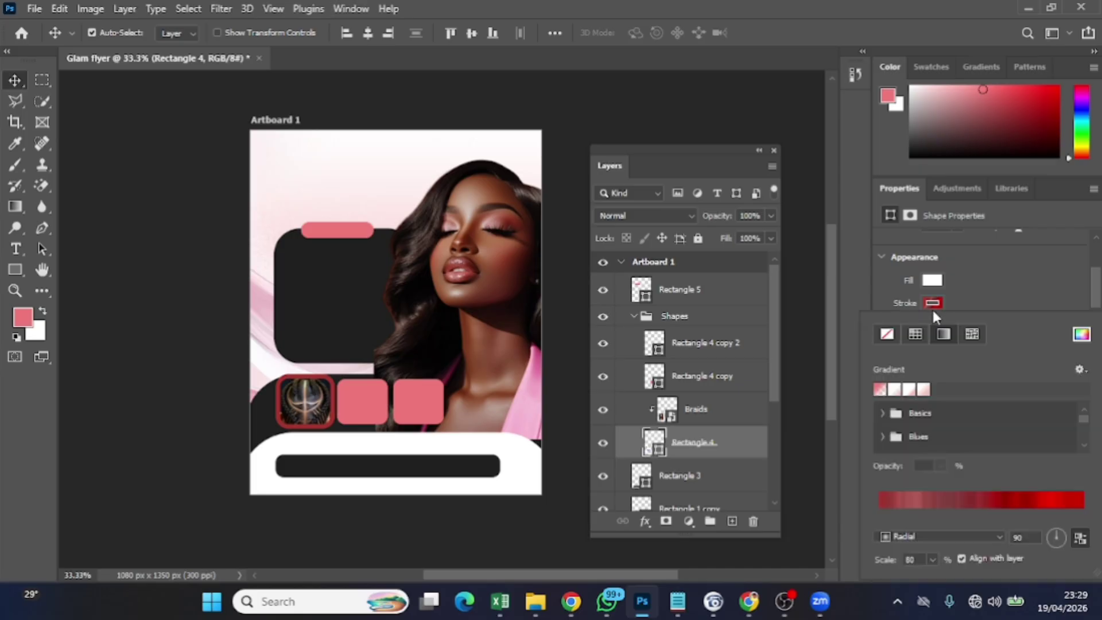
left_click(1081, 334)
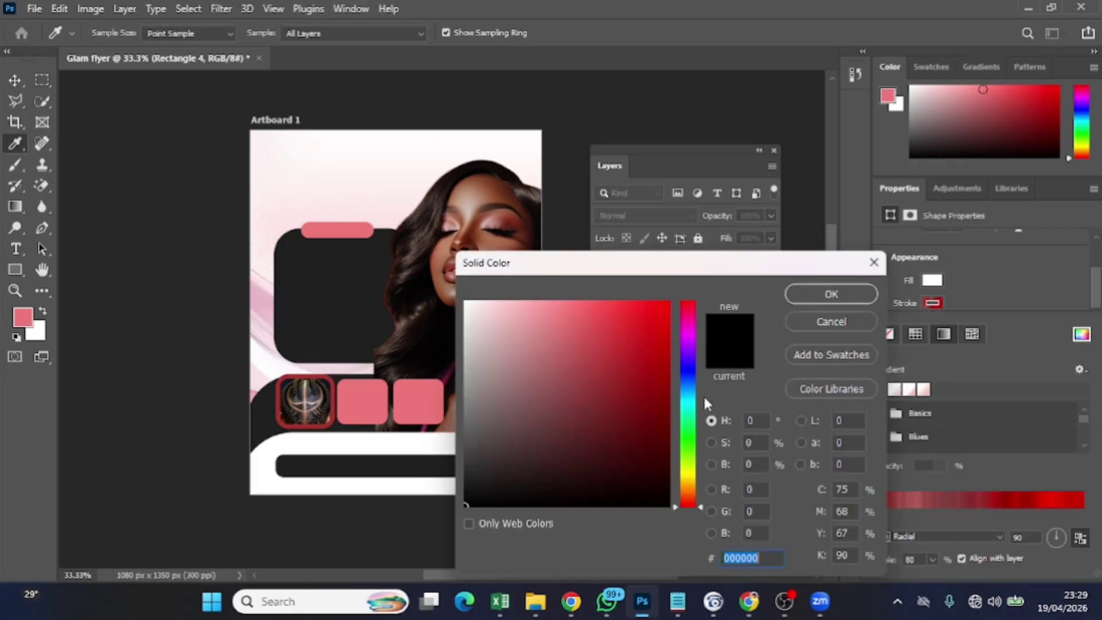
left_click_drag(526, 396, 426, 253)
left_click(800, 293)
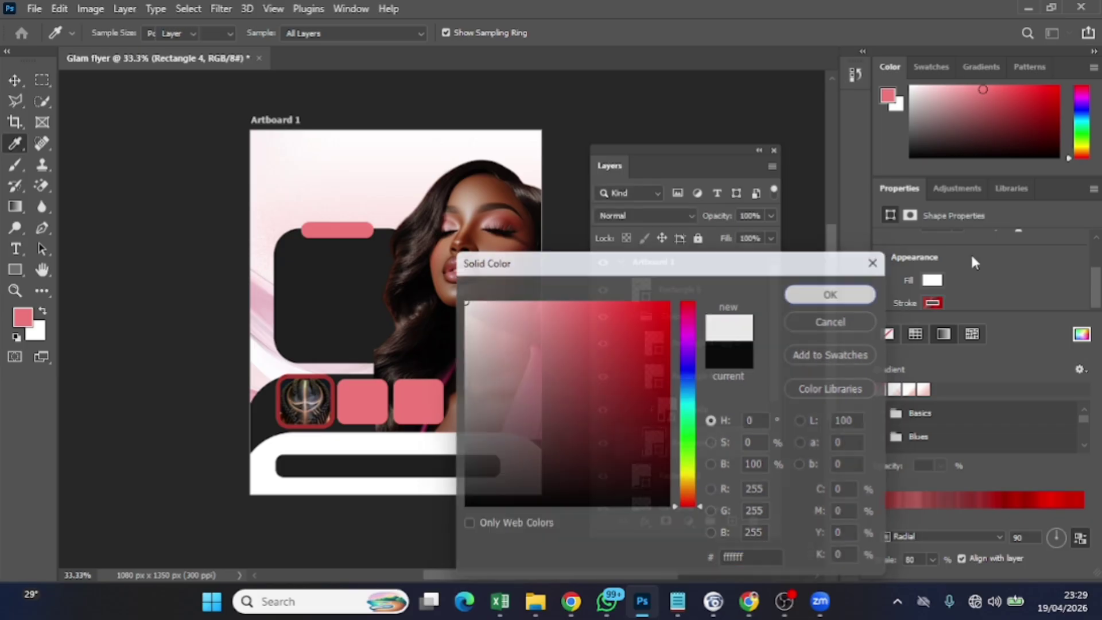
left_click(996, 284)
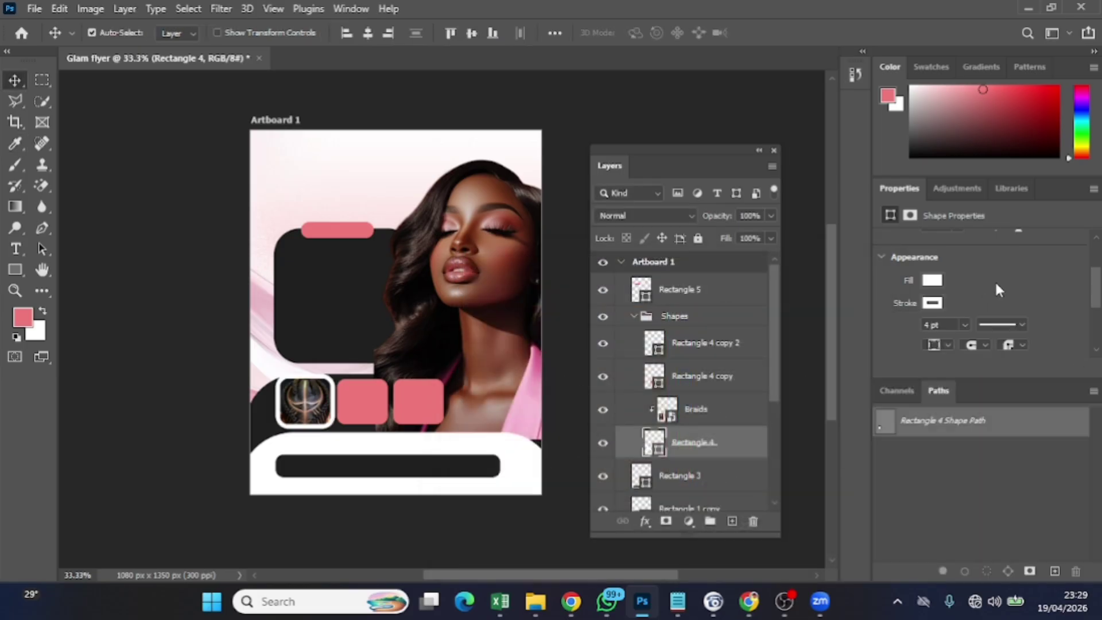
Thin the Braids square's white outline to about 1.12 pt
left_click(965, 325)
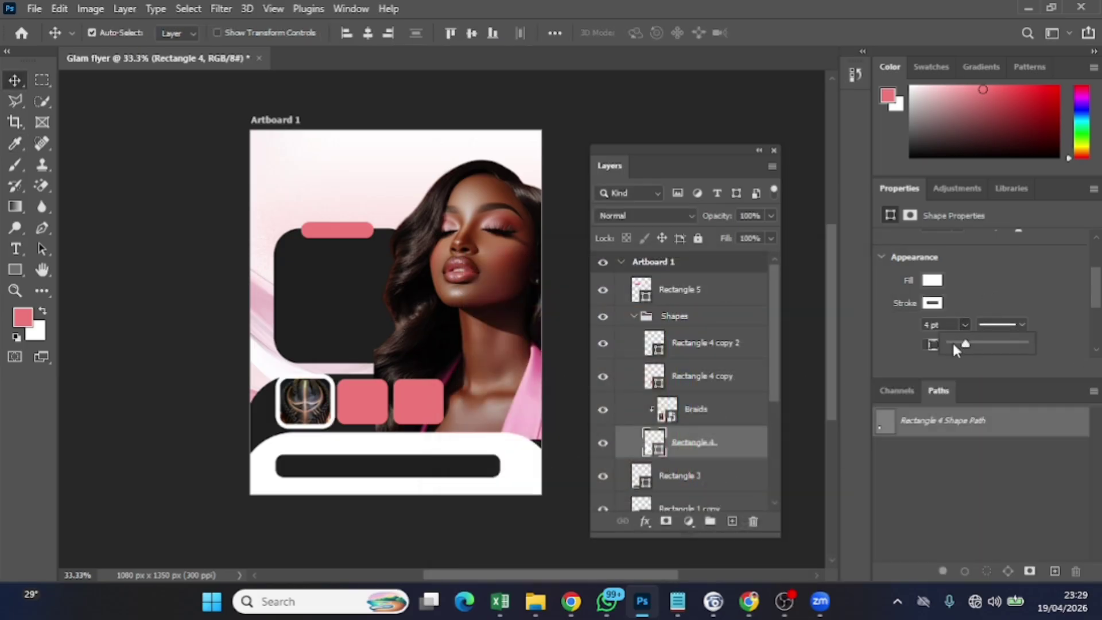
left_click_drag(967, 343, 965, 345)
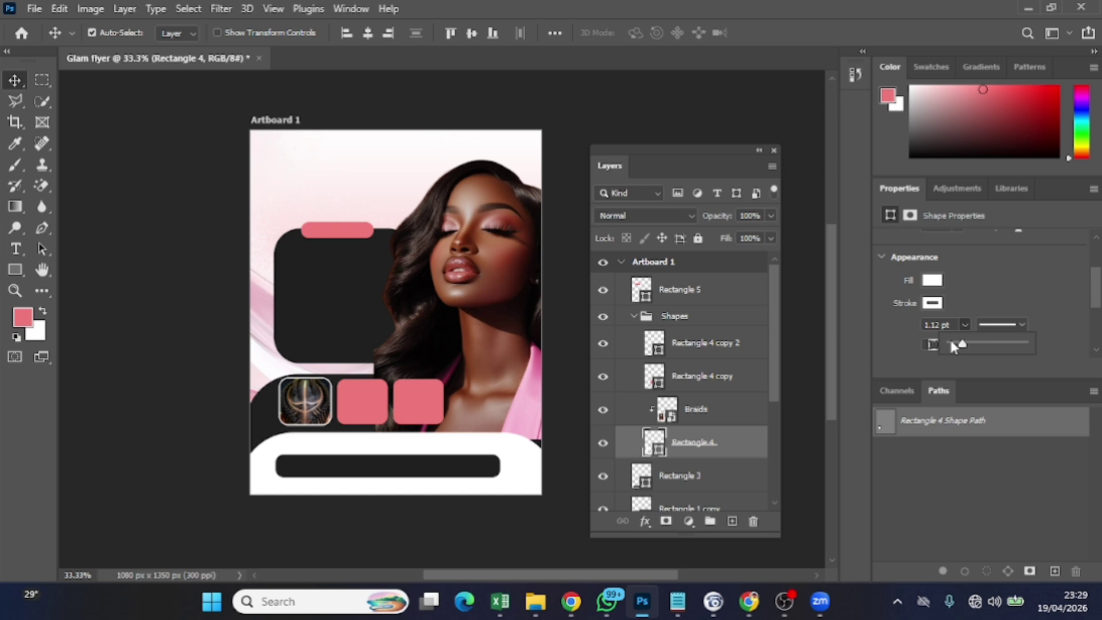
left_click_drag(940, 324, 916, 333)
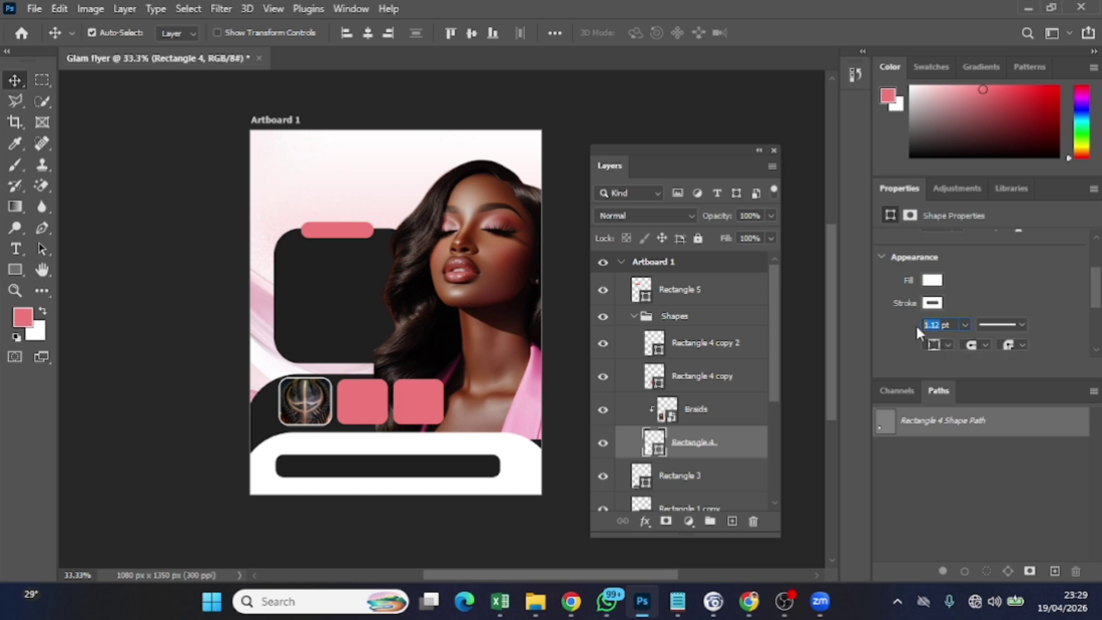
left_click(376, 411, "ctrl")
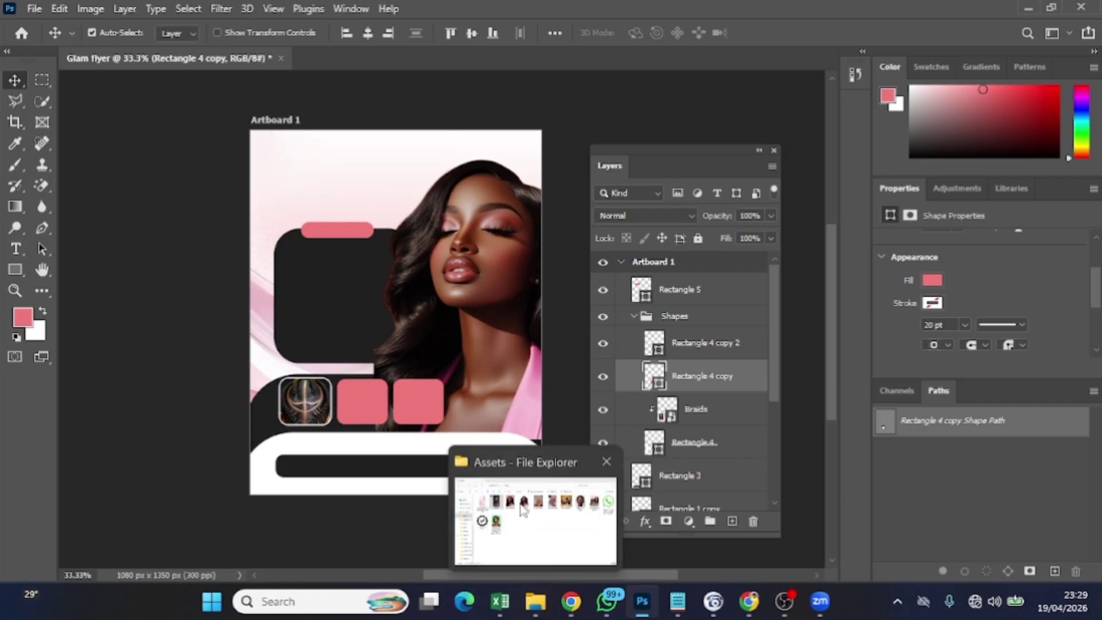
Place the download (66) nails photo into the flyer, scaled down near the lower squares
left_click(523, 453)
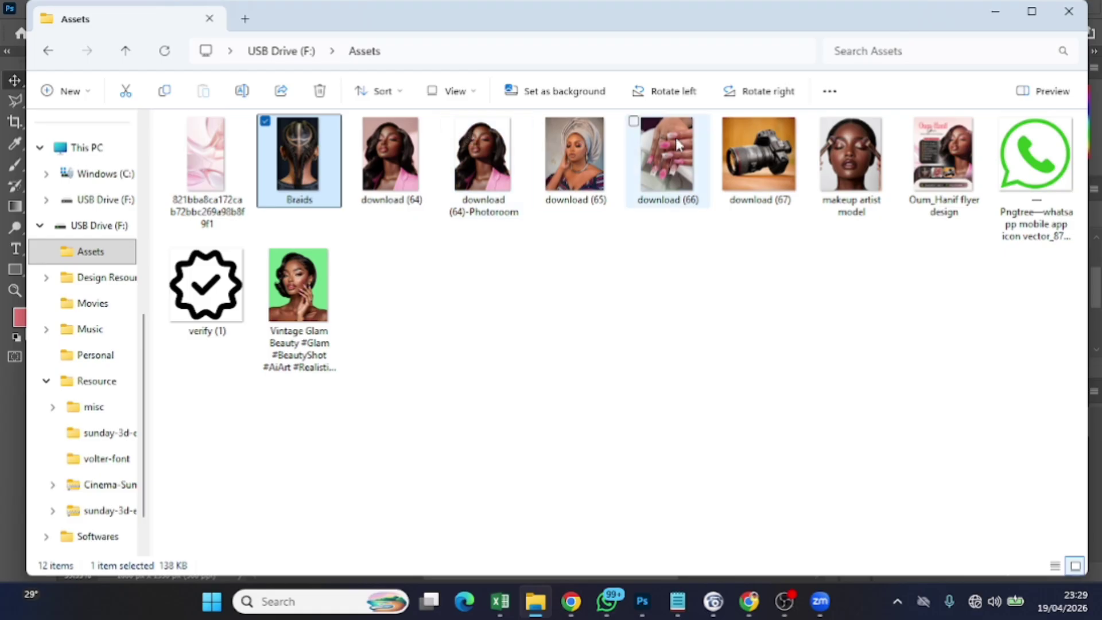
left_click_drag(673, 162, 402, 485)
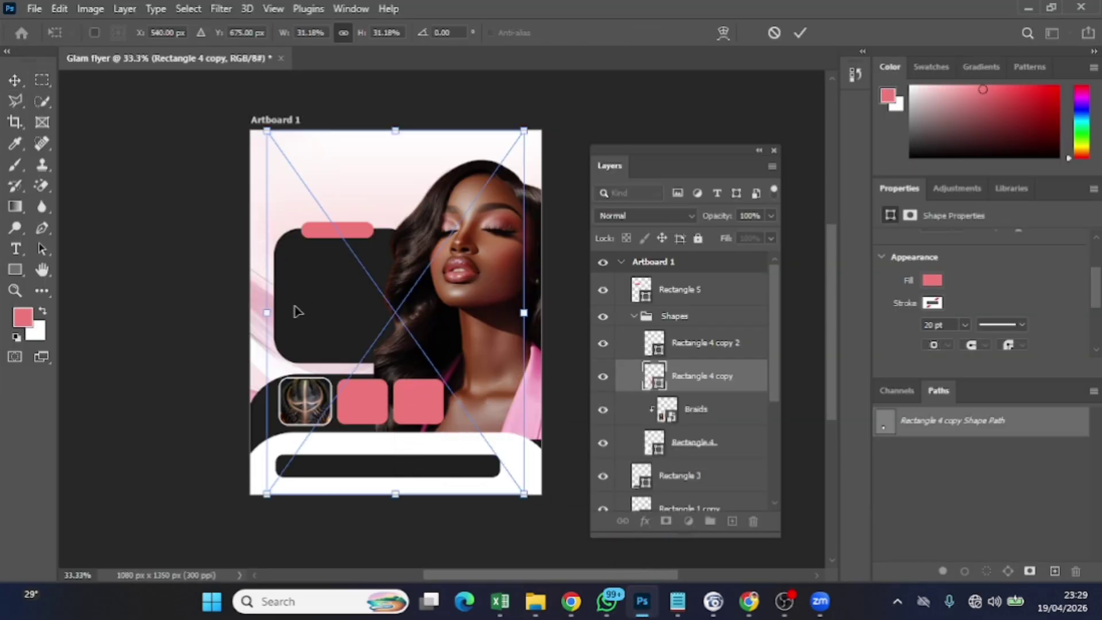
left_click_drag(266, 131, 403, 323)
left_click_drag(505, 489, 367, 407)
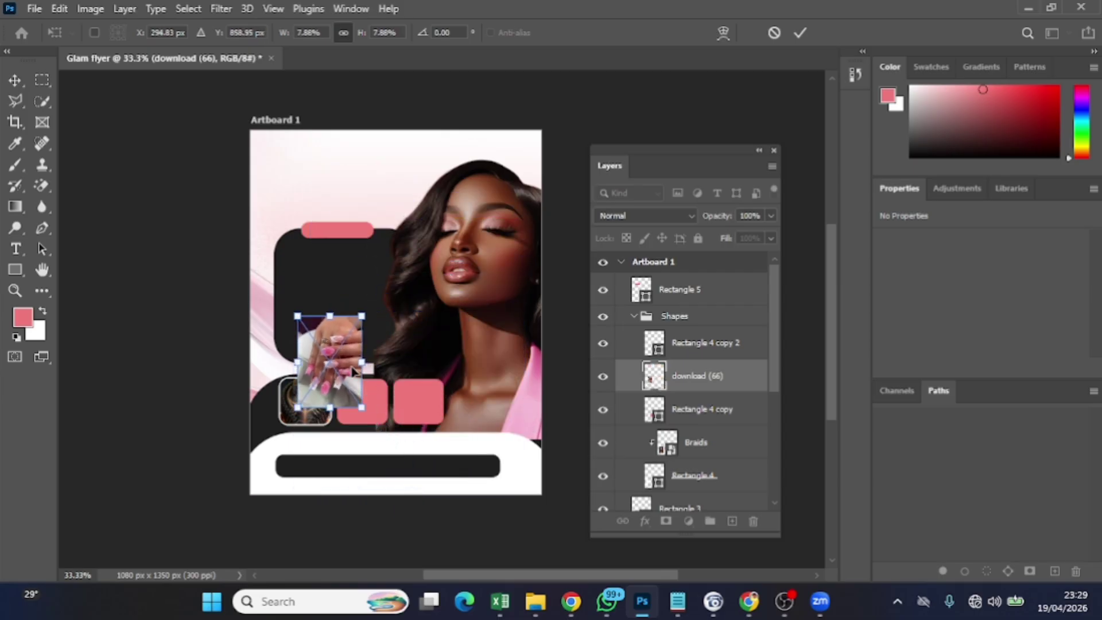
left_click_drag(353, 368, 373, 394)
left_click(809, 32)
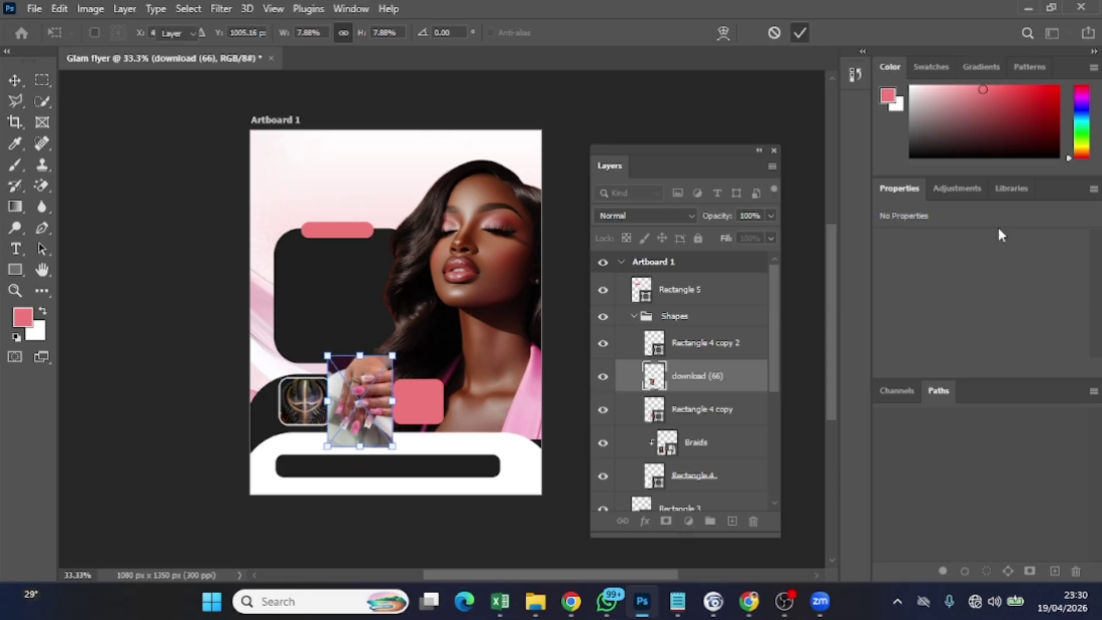
Clip the nails photo into Rectangle 4 copy and resize it to fit the middle square
right_click(669, 374)
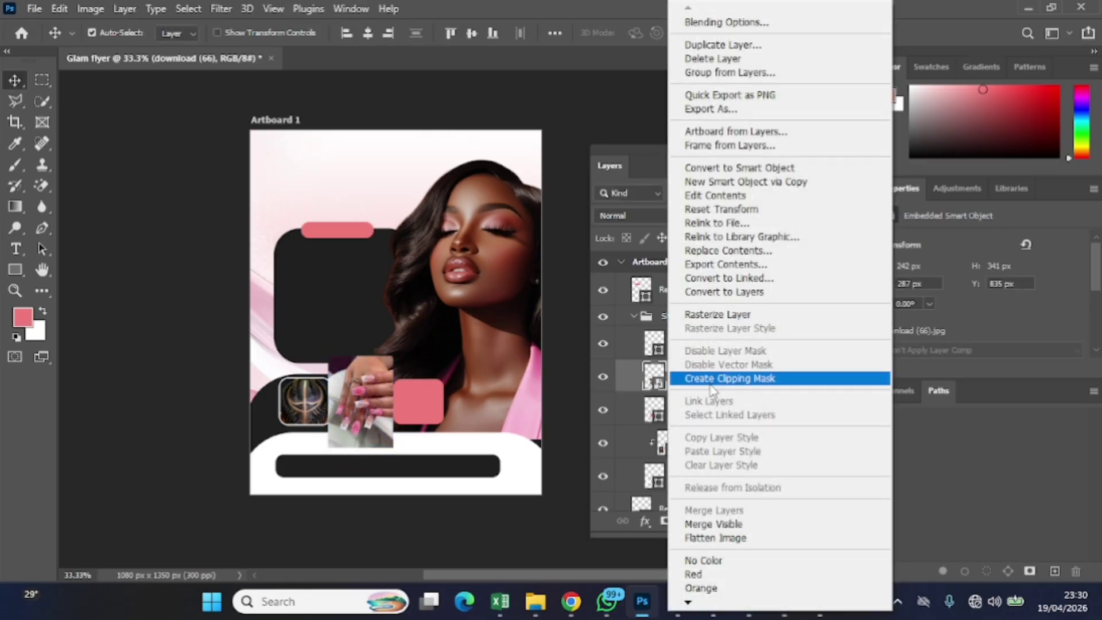
left_click(700, 378)
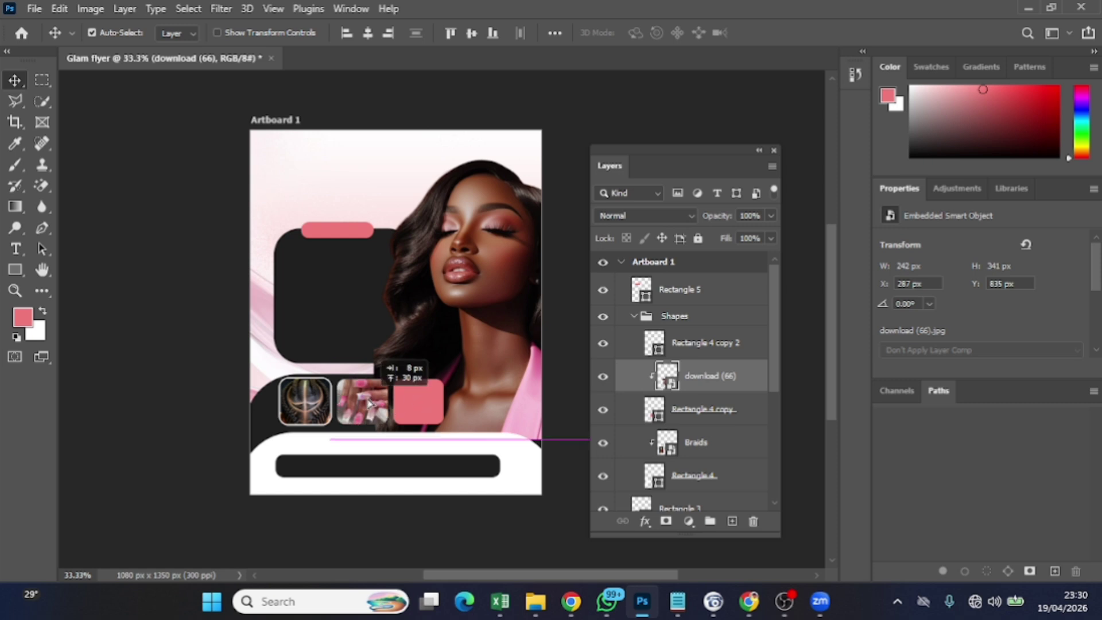
left_click_drag(369, 402, 368, 408)
key("ctrl+t")
left_click_drag(392, 443, 380, 406)
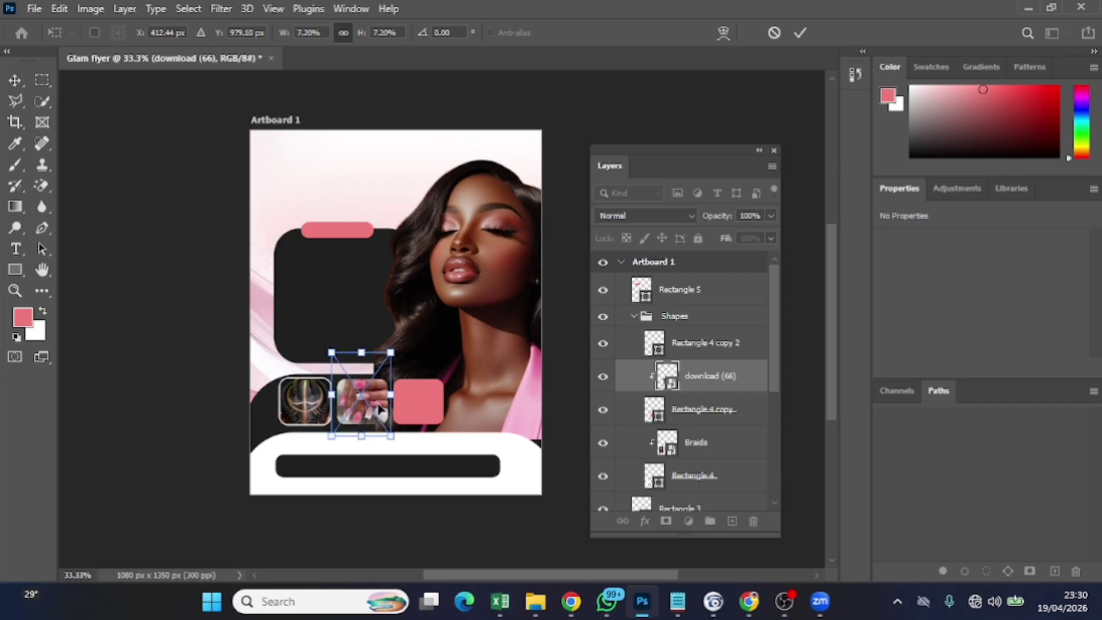
Commit the nails photo resize and set Rectangle 4 copy's outline colour to white
left_click(800, 35)
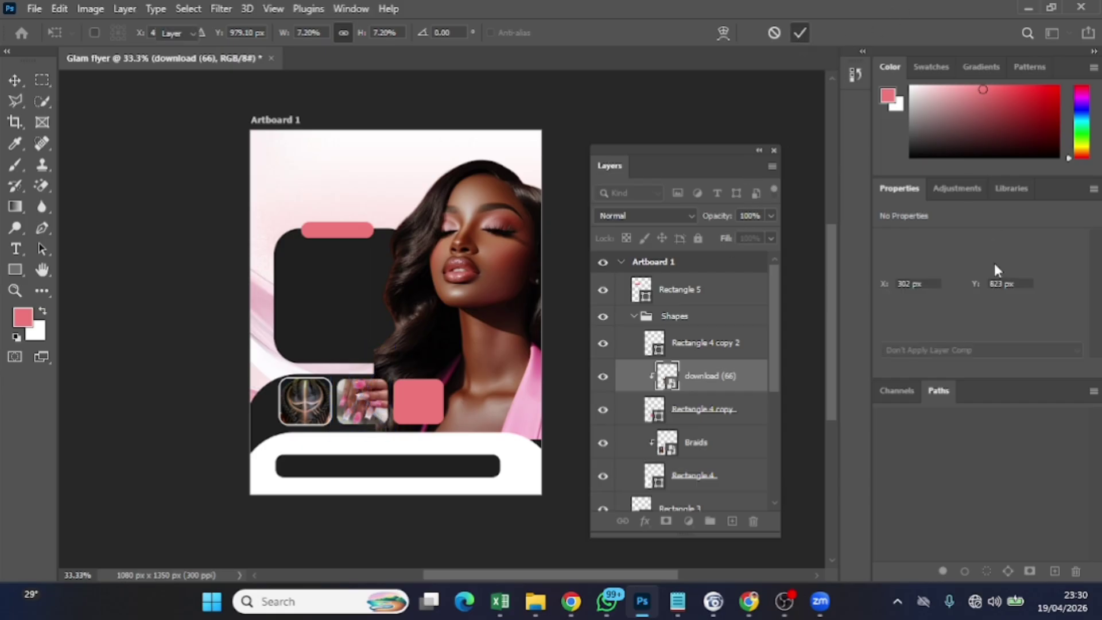
left_click(744, 408)
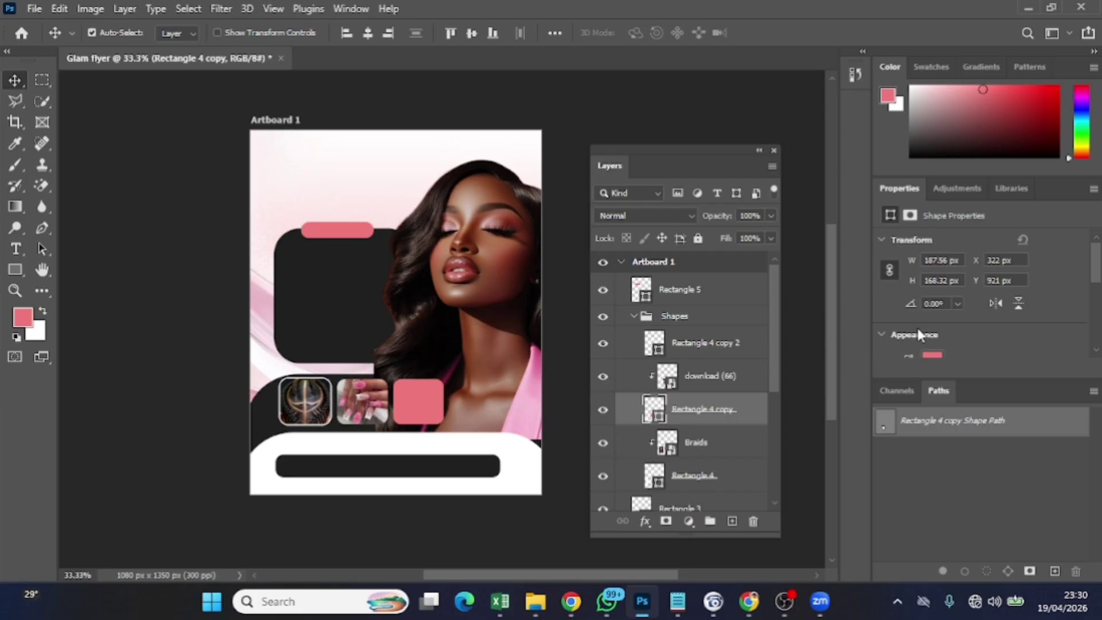
scroll(920, 335, "down", 1)
scroll(920, 328, "down", 1)
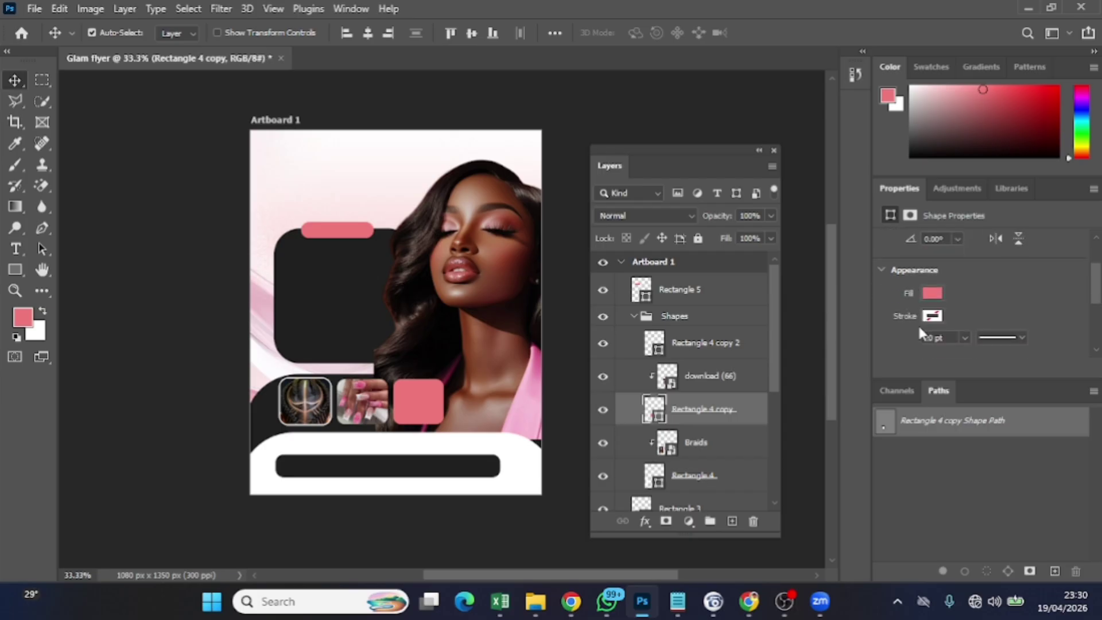
left_click(936, 294)
left_click(942, 292)
left_click(941, 316)
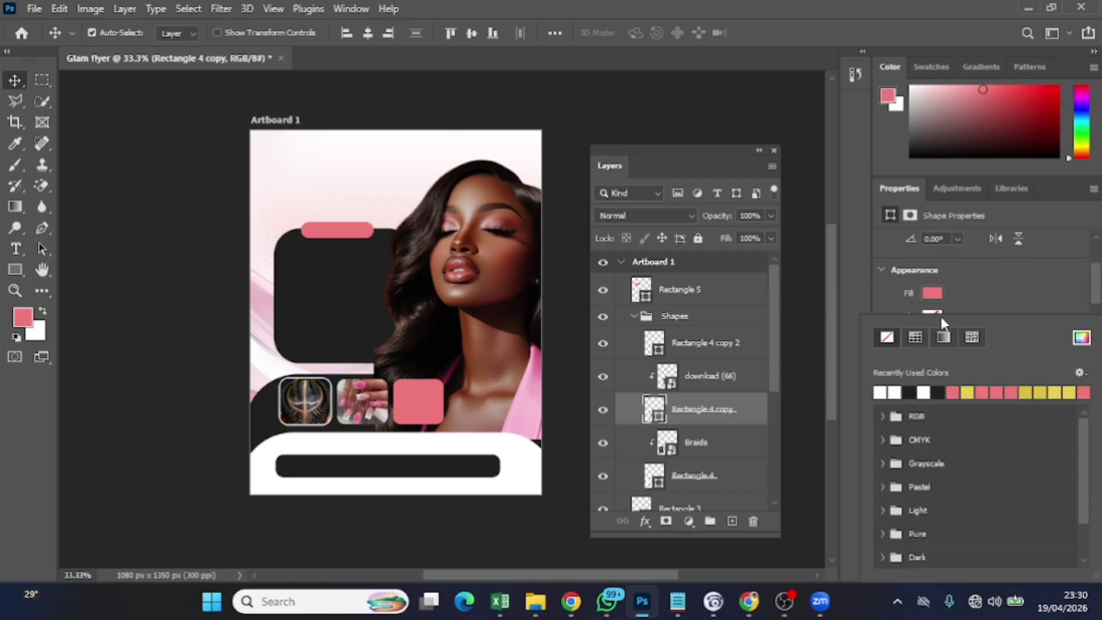
left_click(887, 390)
left_click(959, 280)
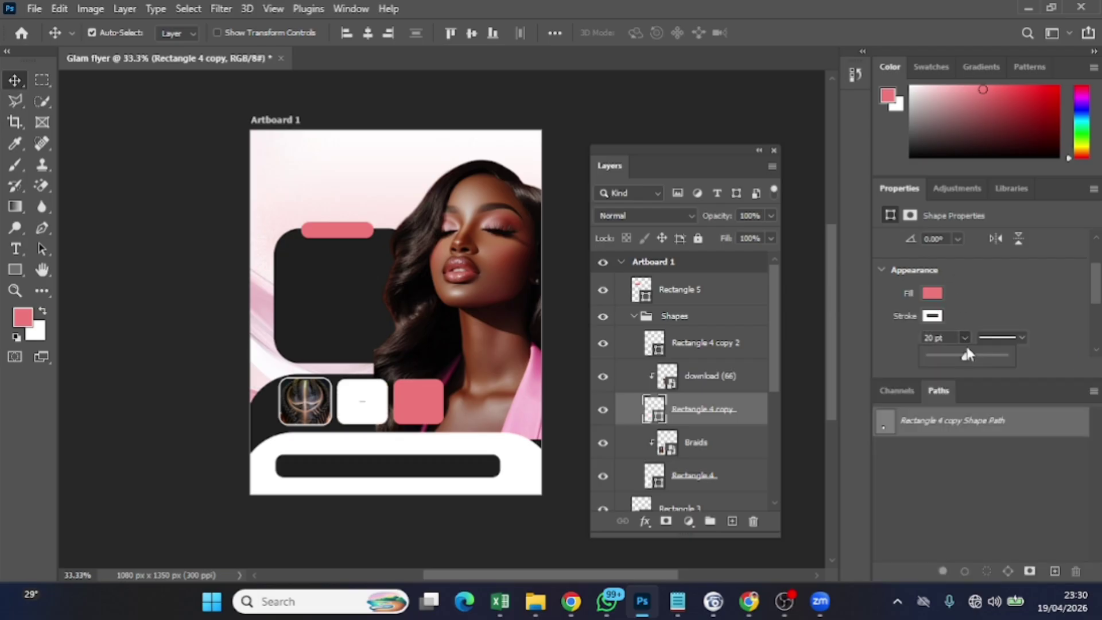
Set the middle square's outline width to 1.12 pt
left_click_drag(939, 353, 924, 356)
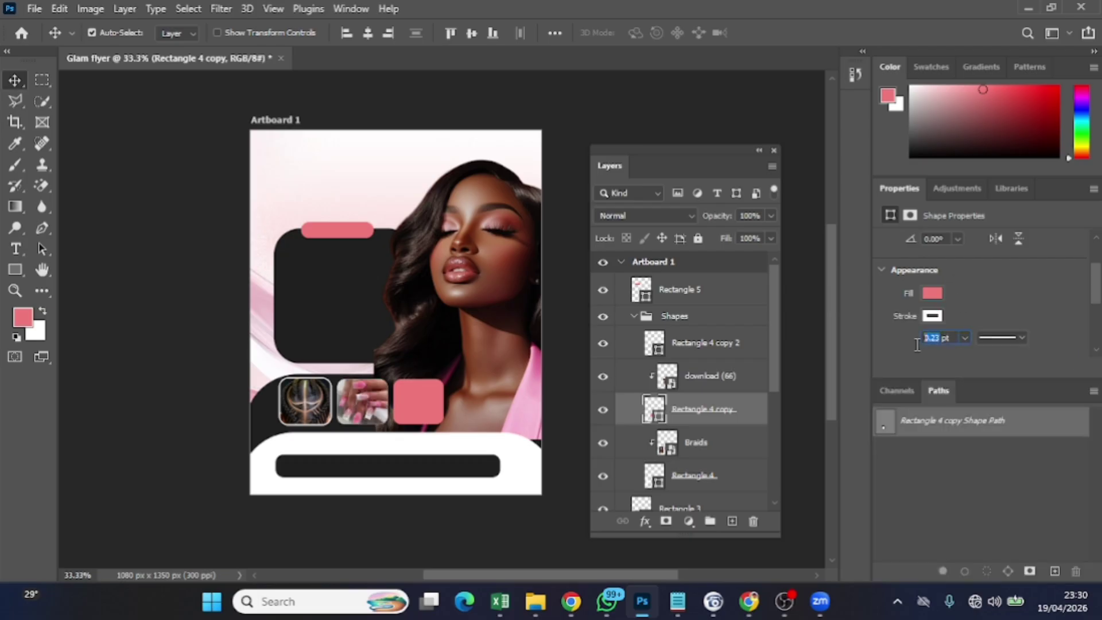
type("1.12")
key("Return")
left_click(422, 402)
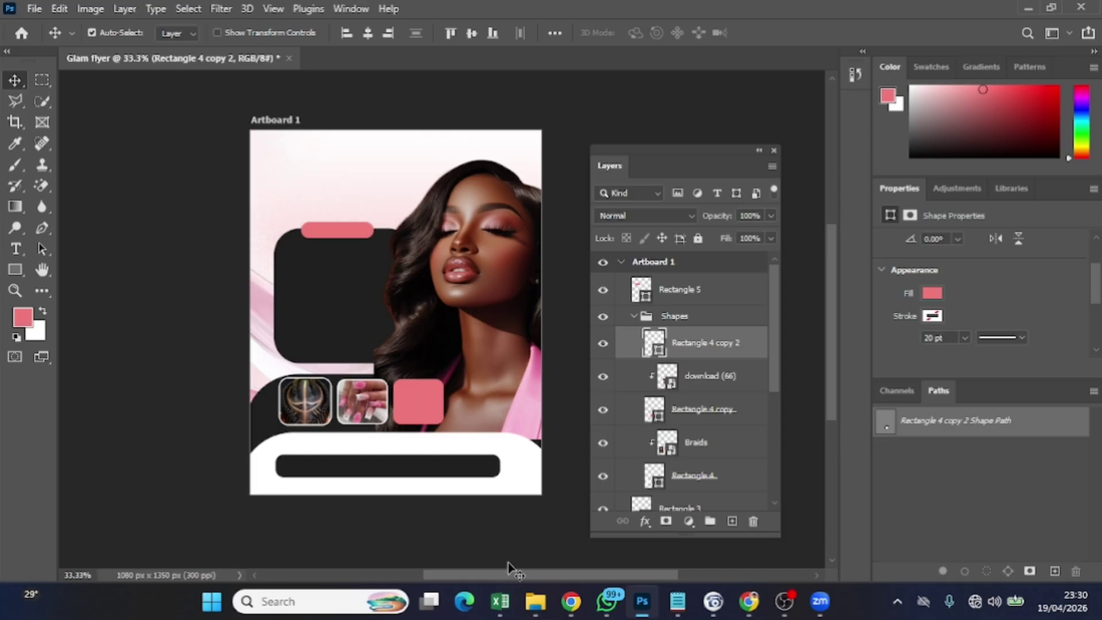
Place the download (67) camera photo at 213 × 213 px over the third square
mouse_move(535, 601)
left_click(523, 540)
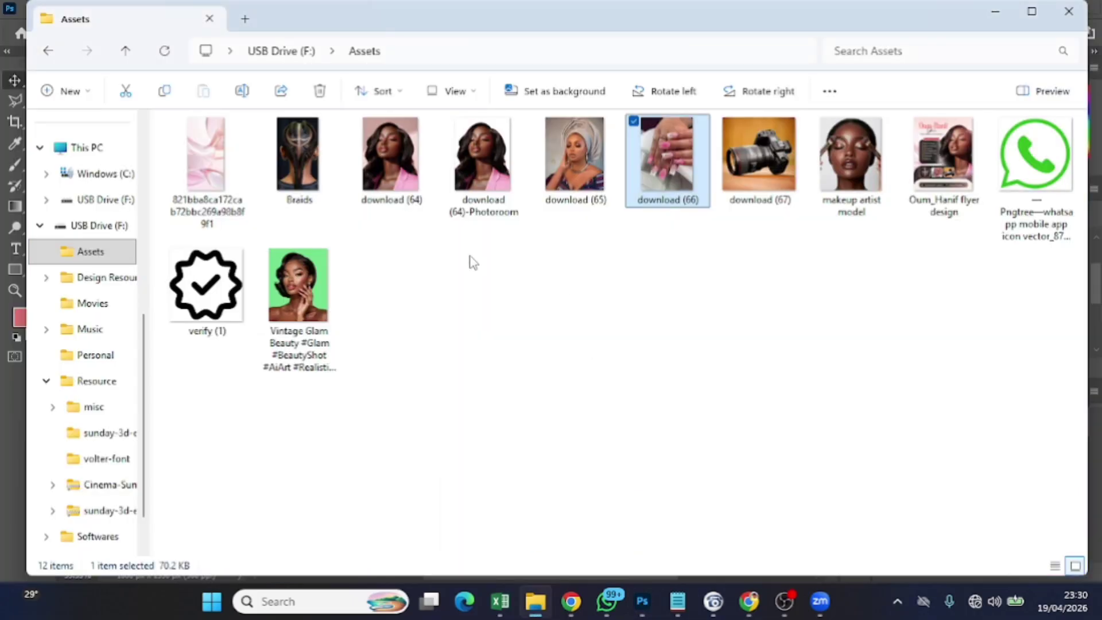
left_click_drag(732, 174, 482, 361)
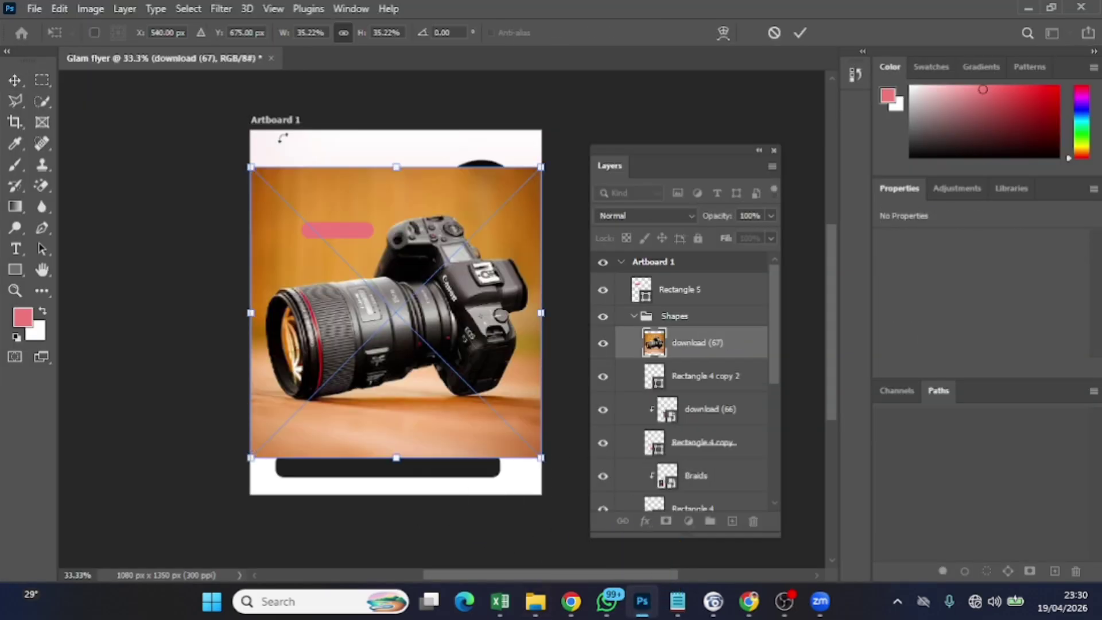
left_click_drag(244, 163, 430, 410)
left_click_drag(508, 432, 436, 410)
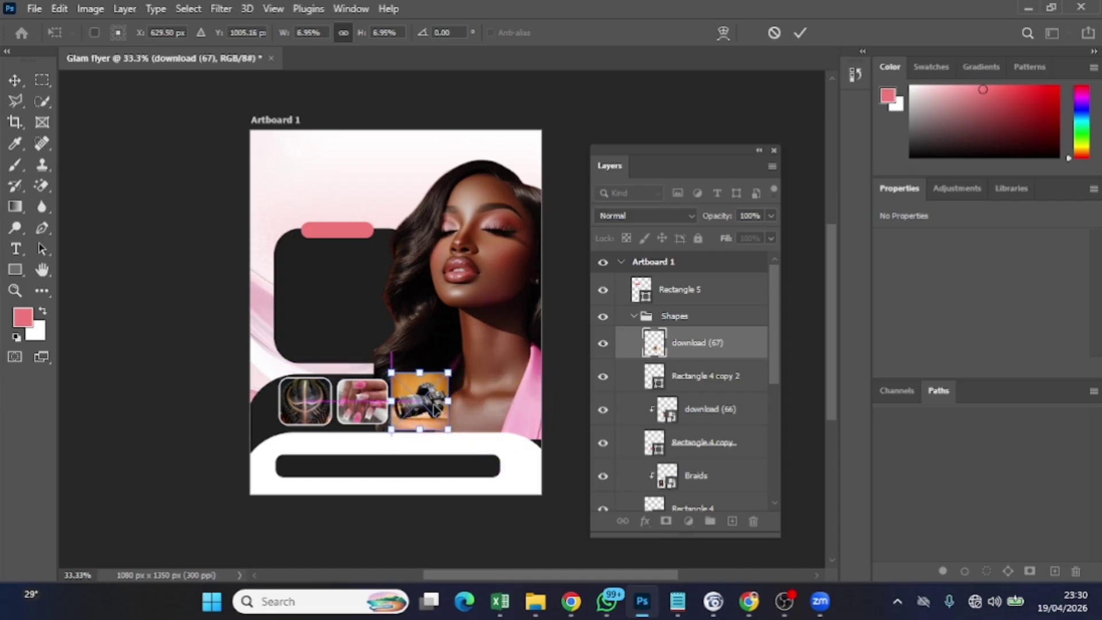
left_click(800, 32)
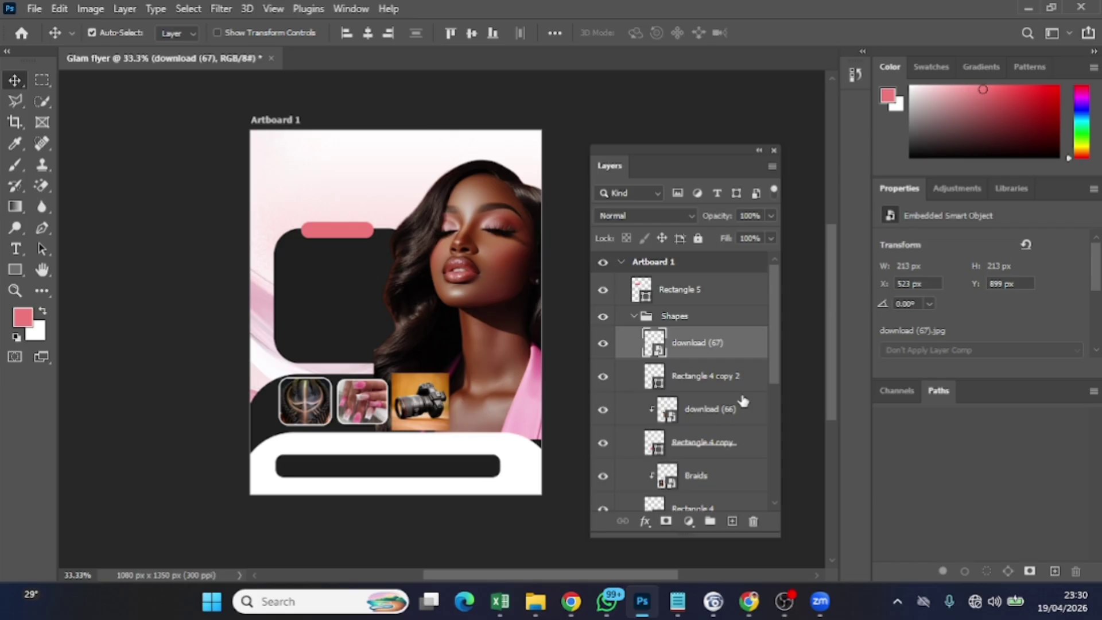
Clip the camera photo into Rectangle 4 copy 2 and set that square's stroke to 1.12 pt
right_click(716, 351)
left_click(800, 377)
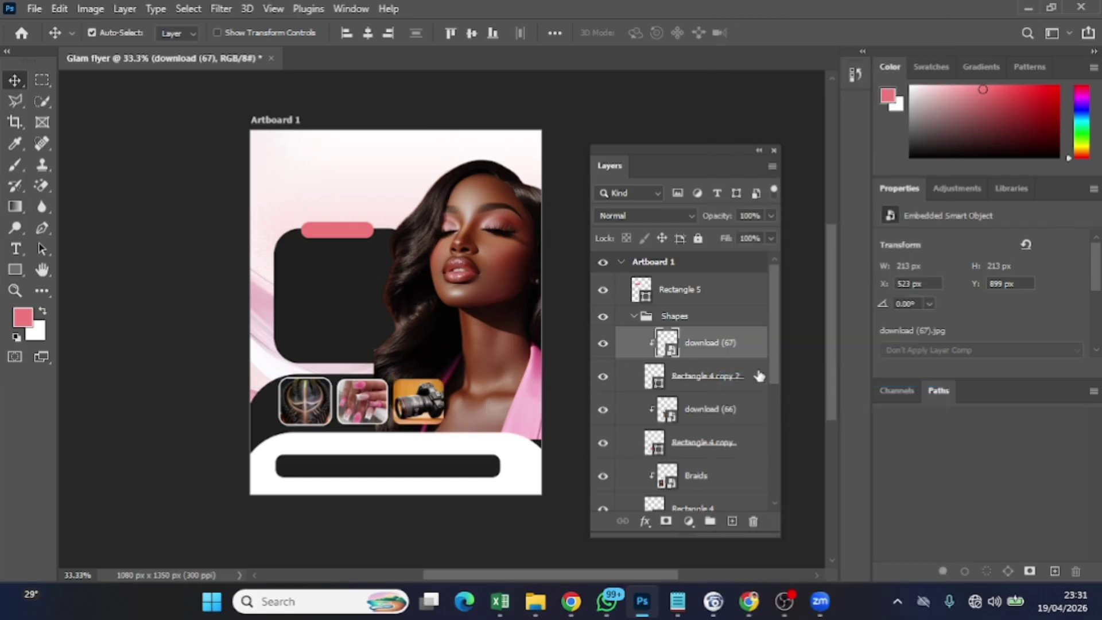
scroll(996, 316, "down", 1)
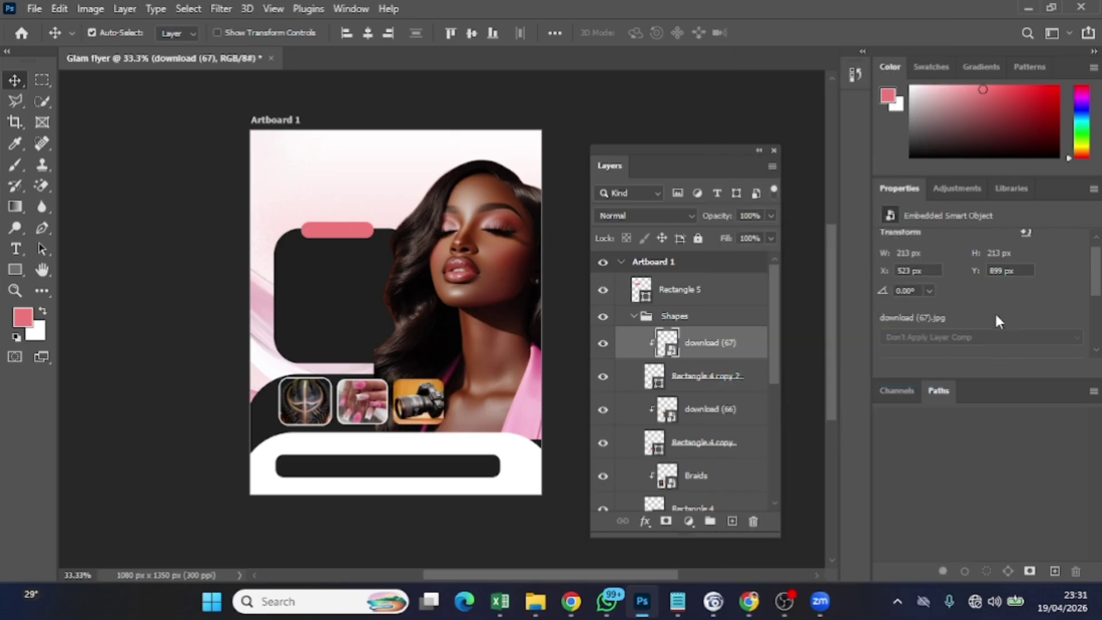
left_click(664, 380)
scroll(1024, 337, "down", 2)
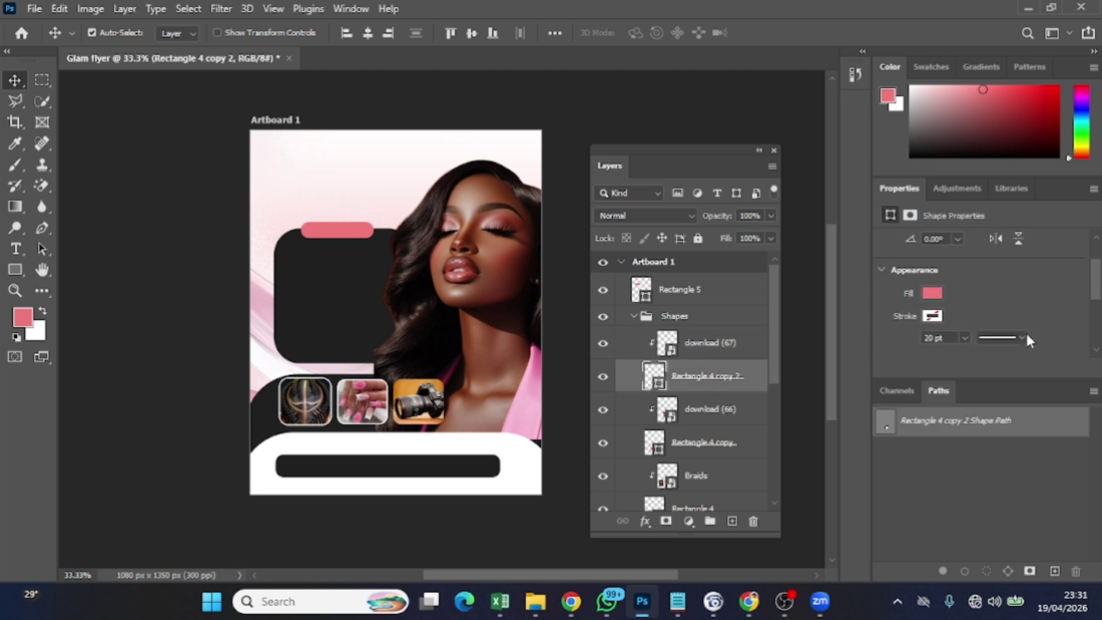
left_click(964, 324)
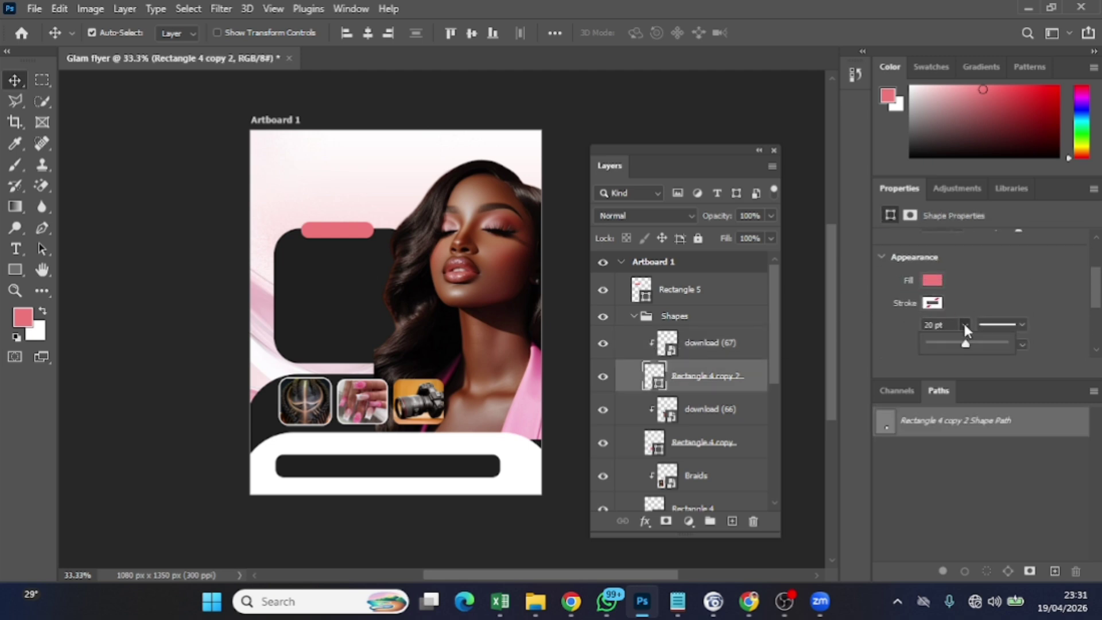
left_click(953, 344)
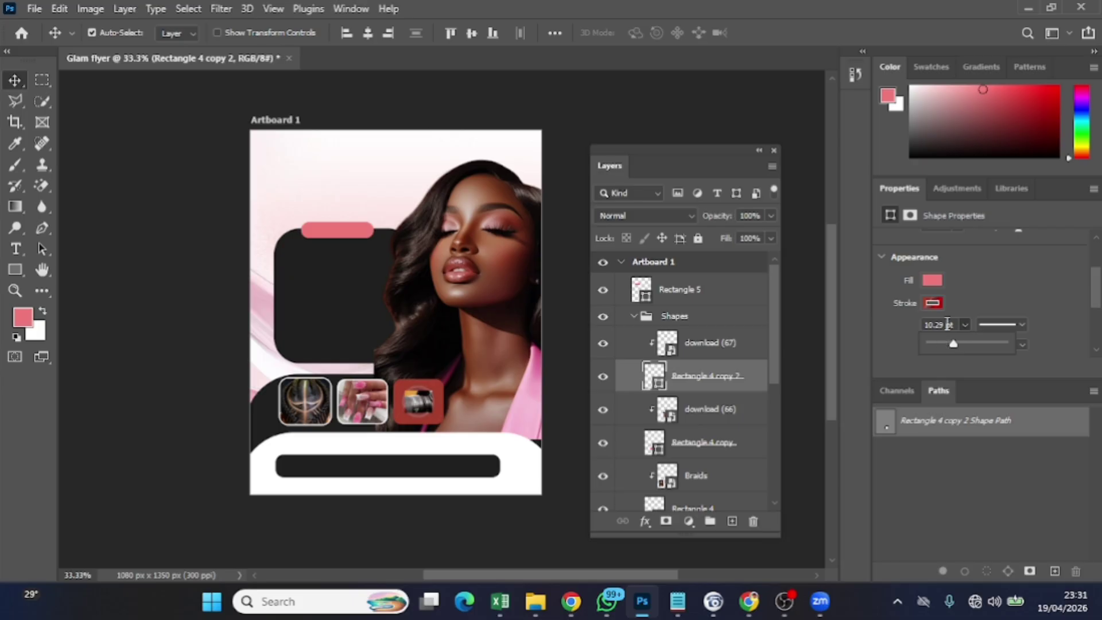
left_click(923, 332)
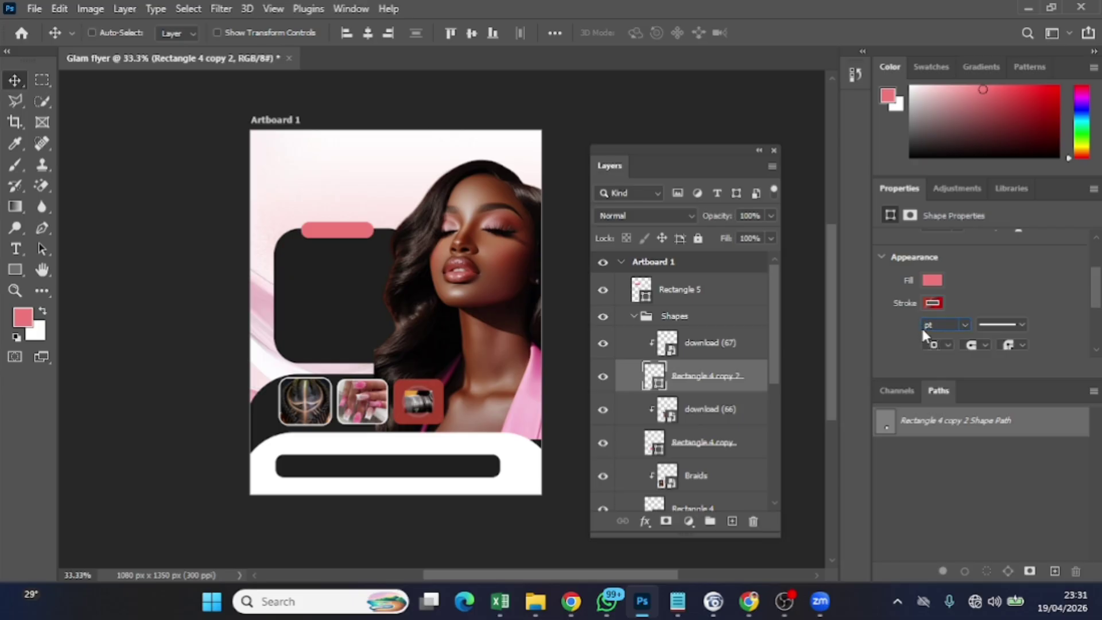
key("Return")
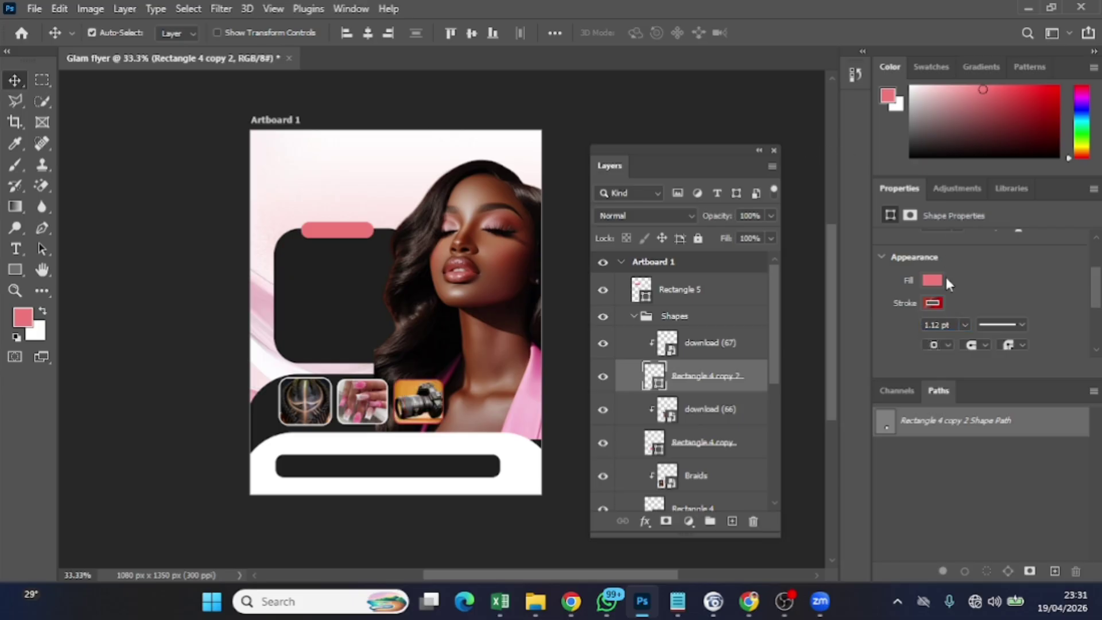
Make the third square's stroke white using the colour picker
left_click(933, 303)
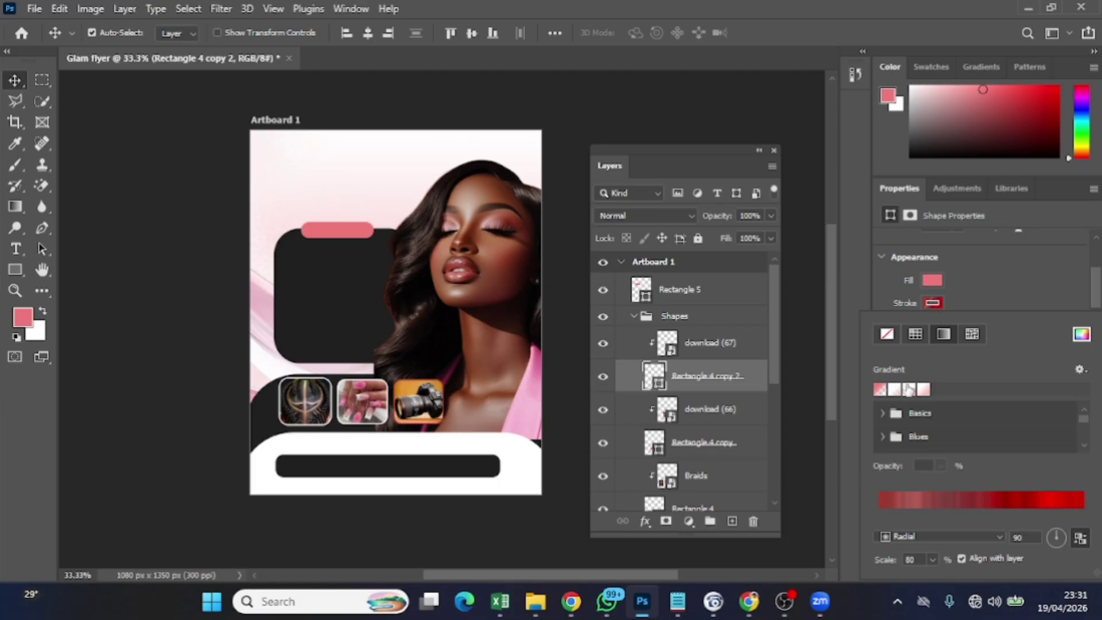
left_click(1081, 334)
left_click_drag(529, 327, 466, 302)
left_click(814, 294)
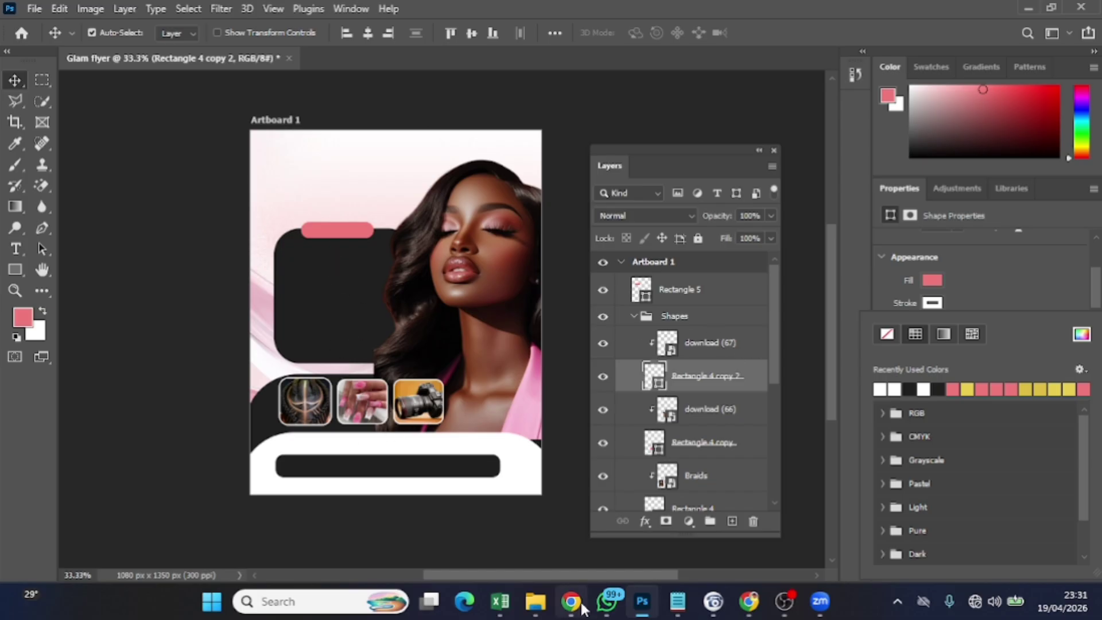
Place the verify (1) badge at 42 × 40 px near the dark panel's top-left corner
left_click(535, 601)
left_click_drag(208, 324, 314, 295)
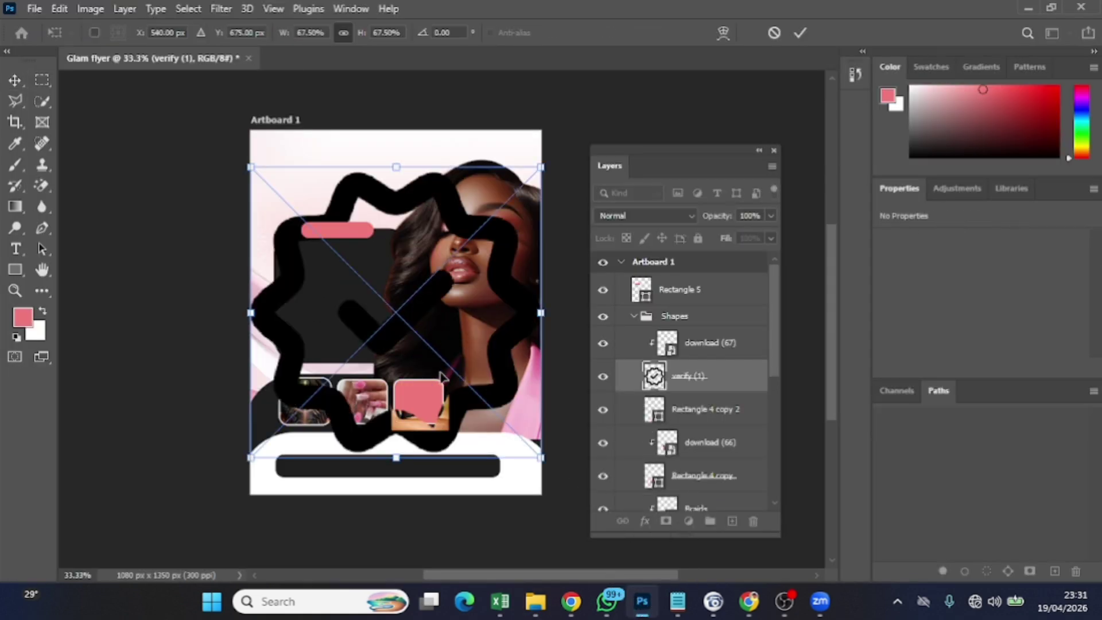
left_click_drag(540, 456, 238, 219)
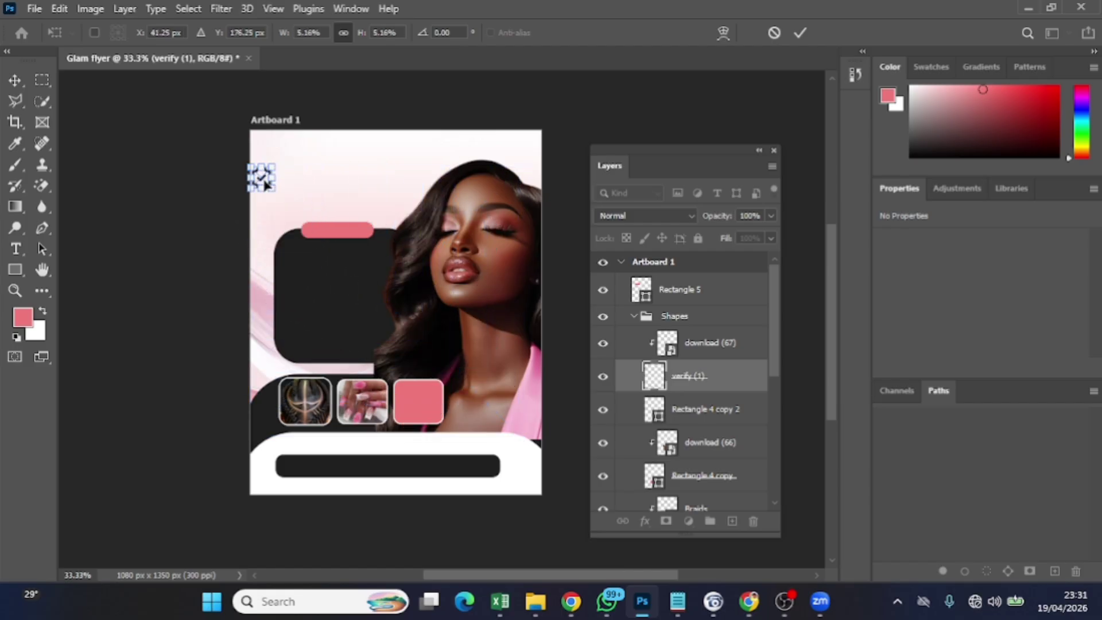
left_click_drag(265, 184, 300, 267)
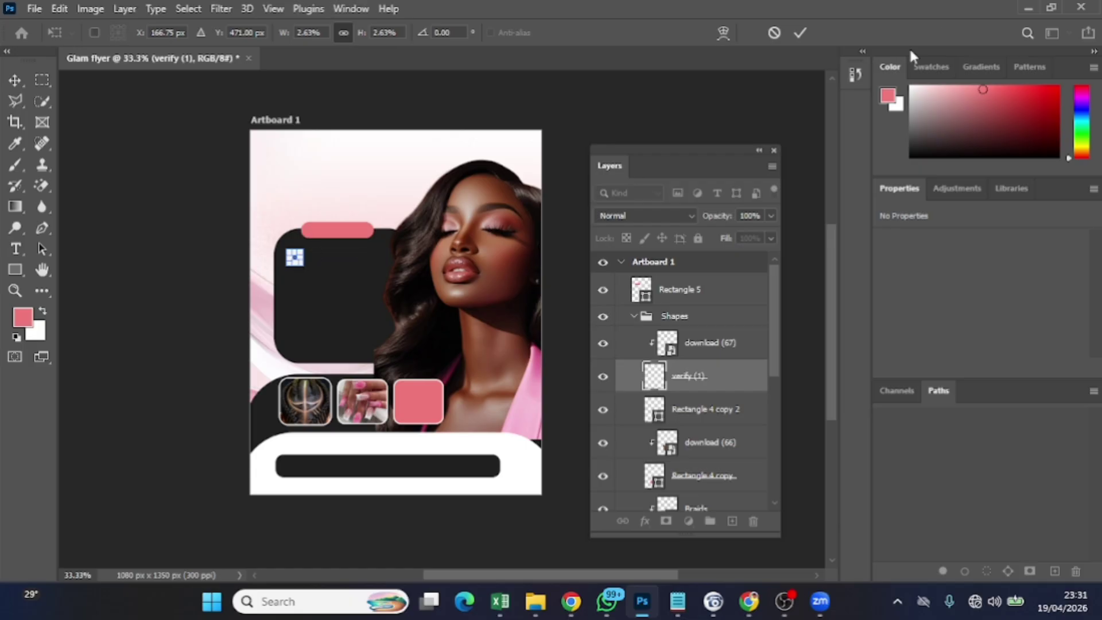
left_click(799, 33)
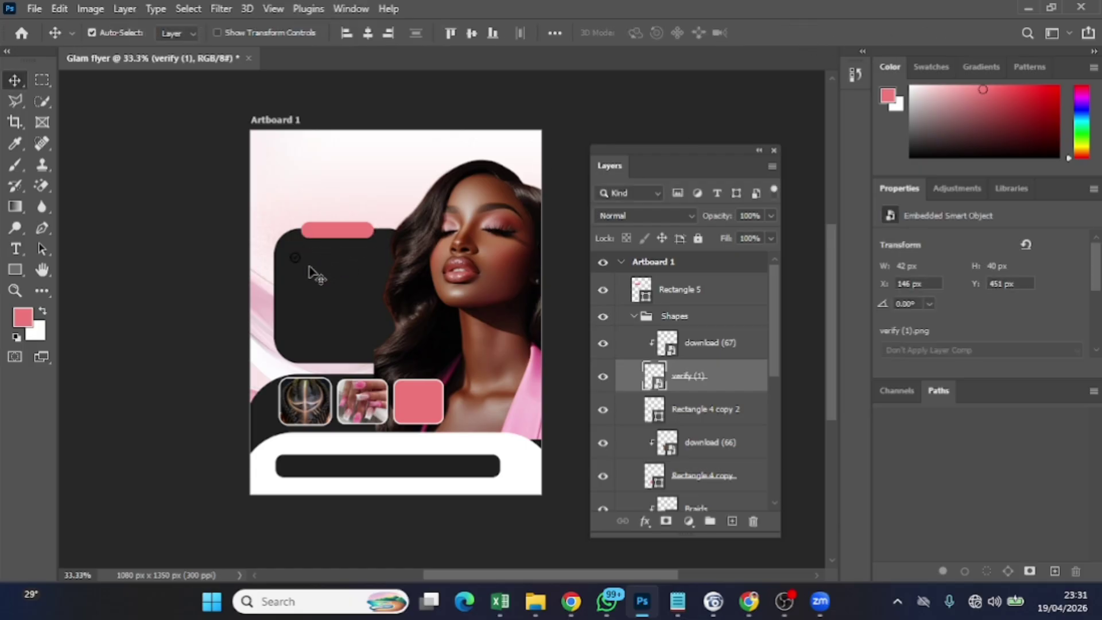
Nudge the verify badge upward and move its layer above the Shapes group
key("shift+Up")
key("shift+Up")
key("shift+Up")
key("shift+Up")
key("Up")
key("Up")
left_click_drag(679, 379, 675, 302)
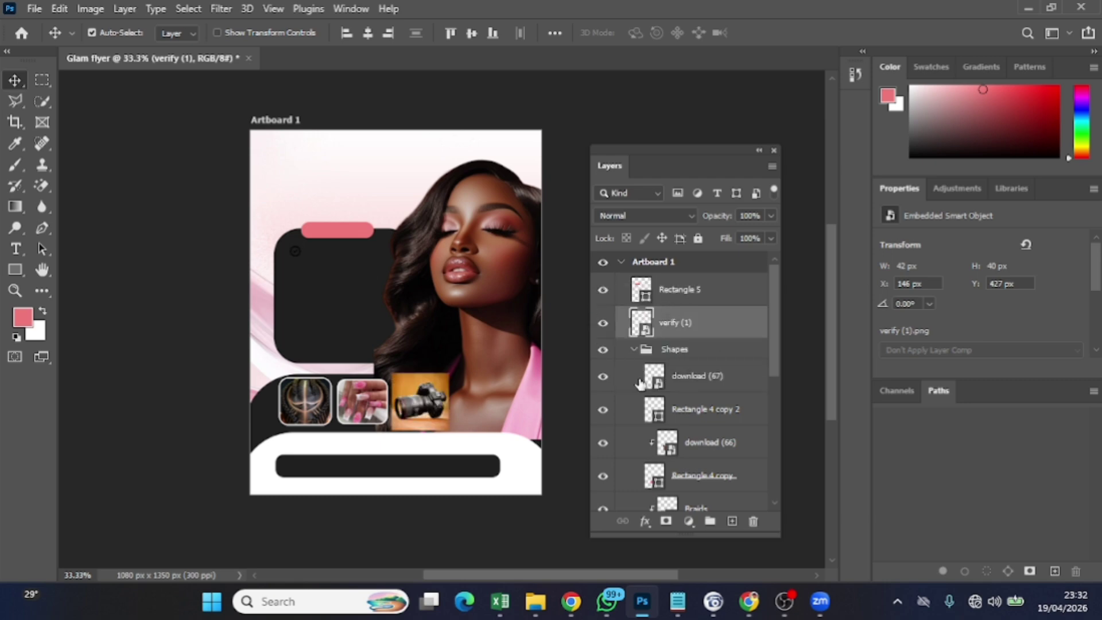
Re-clip the download (67) camera photo into its square and reselect the verify (1) layer
left_click(415, 407)
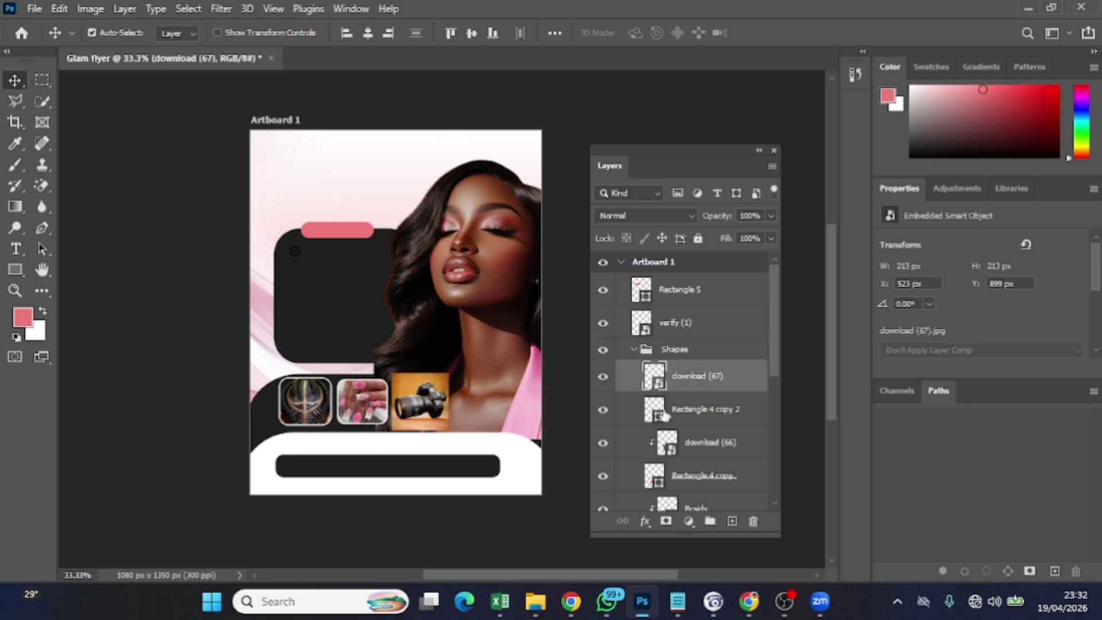
right_click(671, 374)
left_click(750, 379)
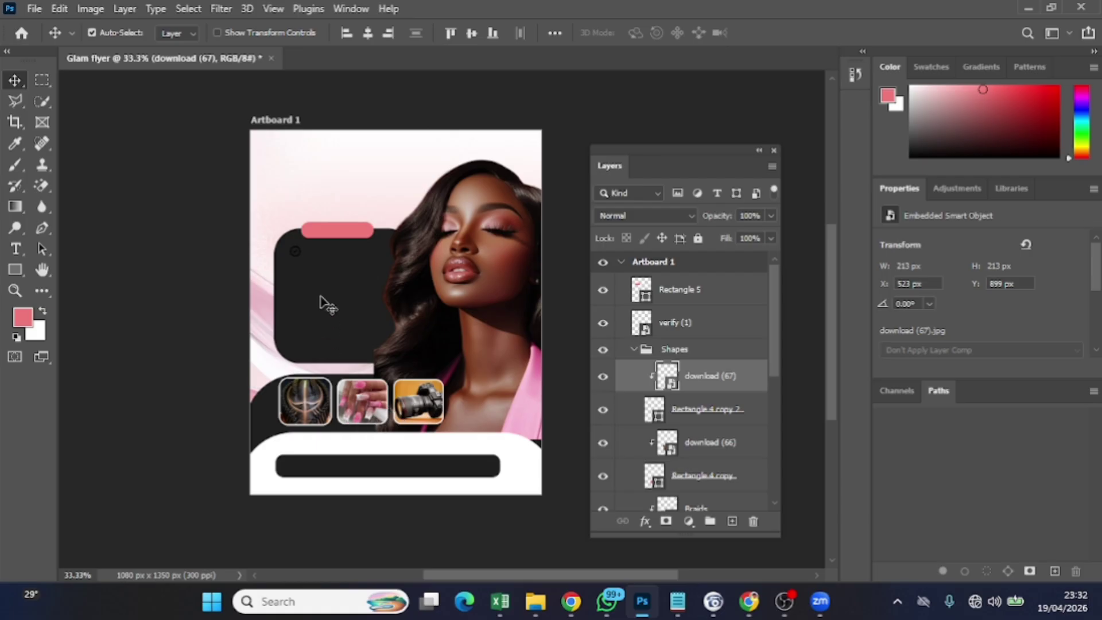
left_click(305, 259)
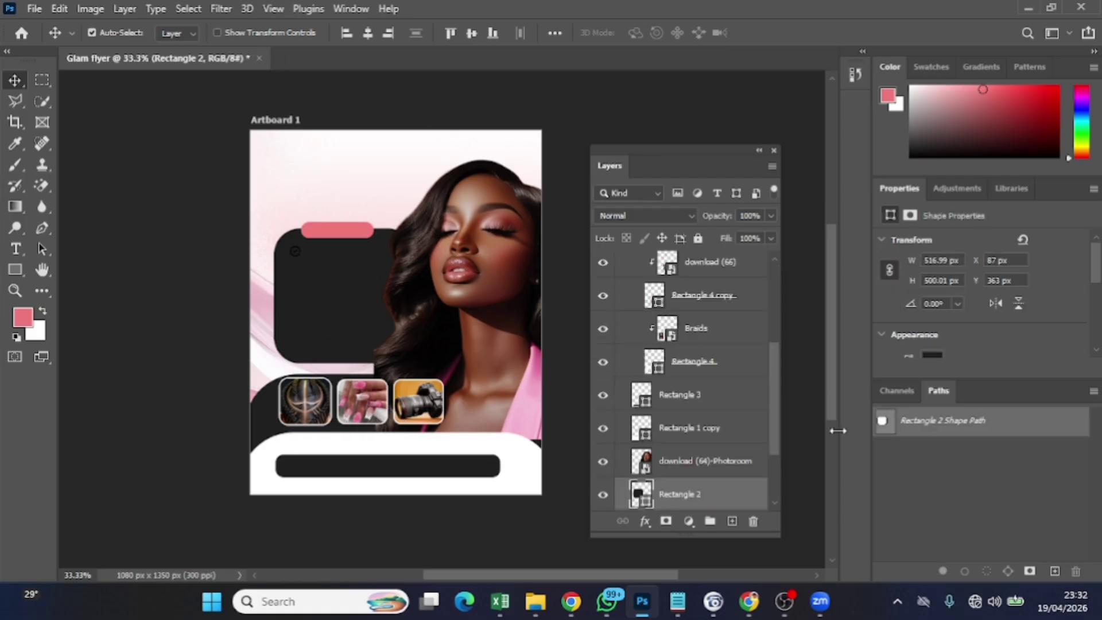
scroll(734, 425, "up", 5)
left_click(707, 325)
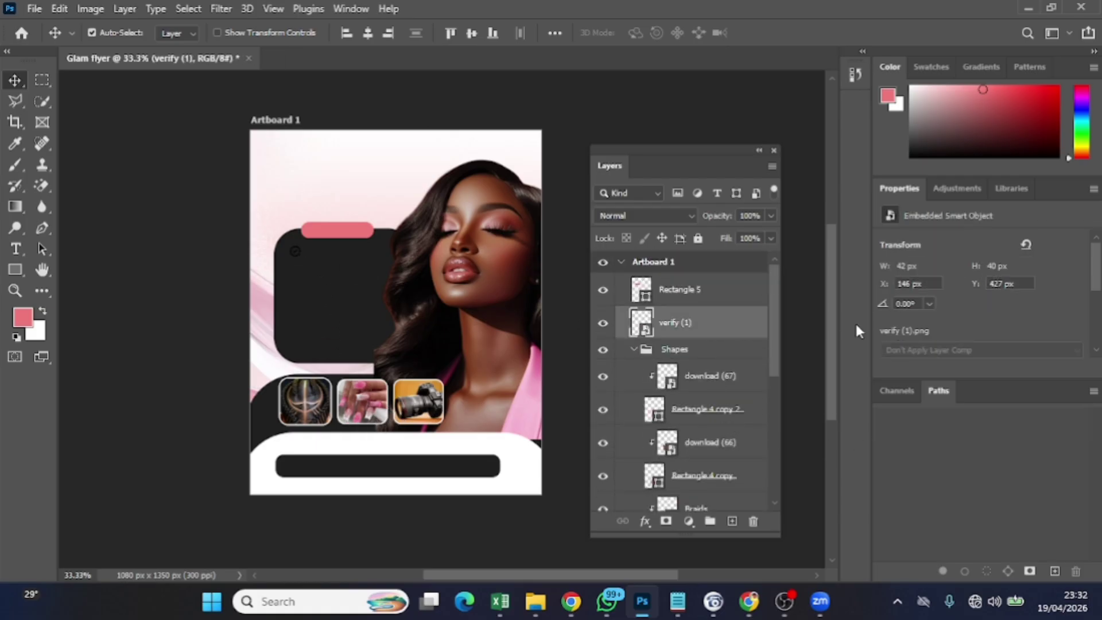
Apply a yellow e8cf50 Color Overlay effect to the verify (1) badge
left_click(645, 521)
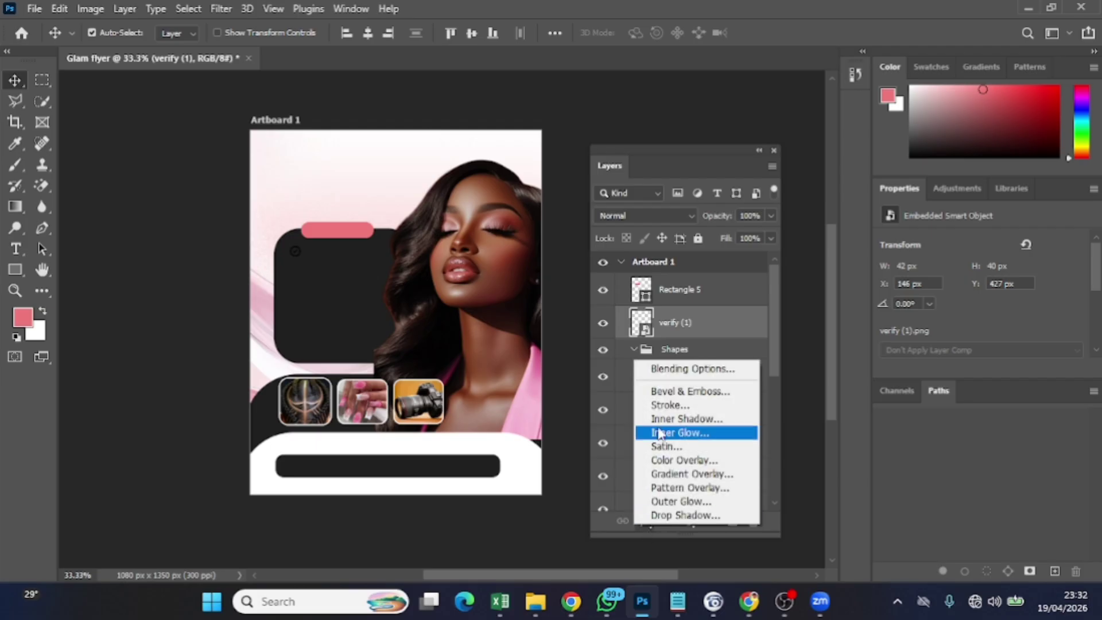
left_click(675, 464)
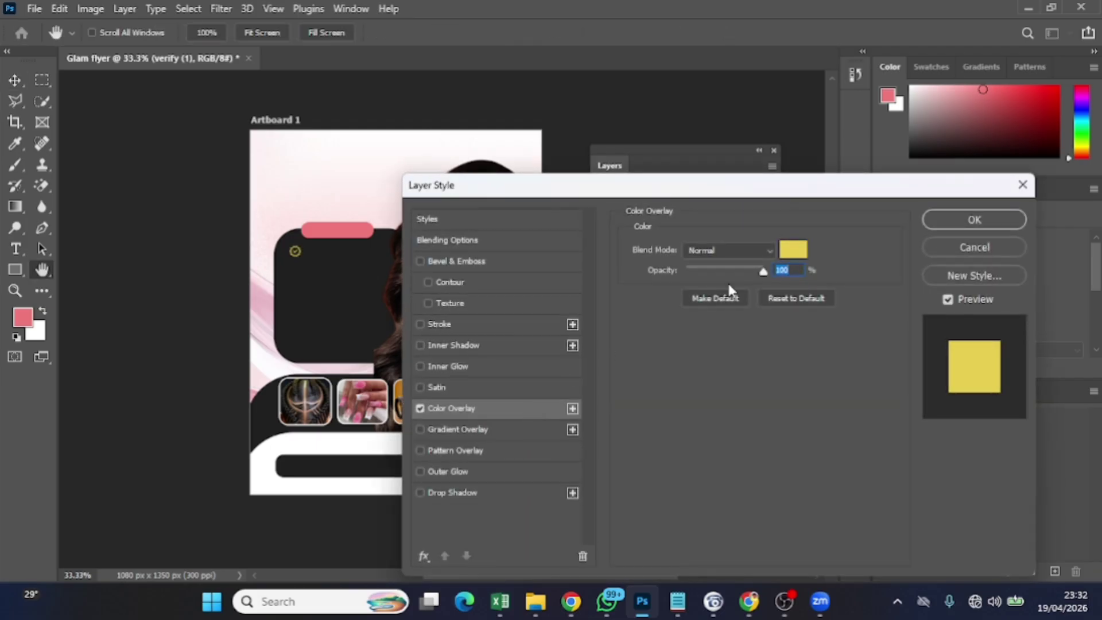
left_click(794, 249)
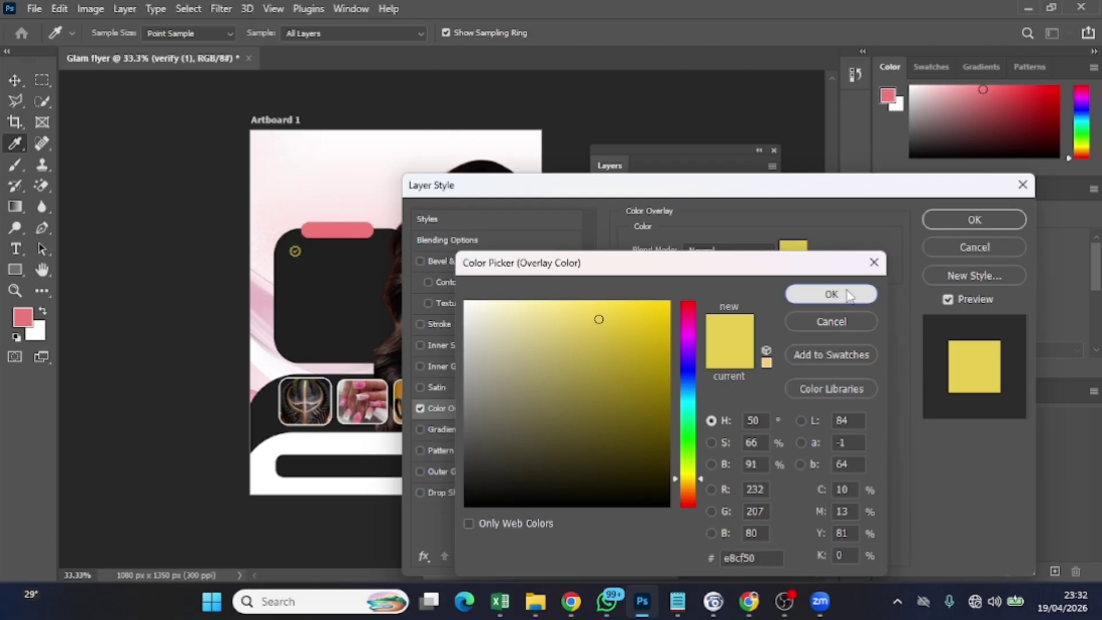
left_click(827, 295)
left_click(949, 222)
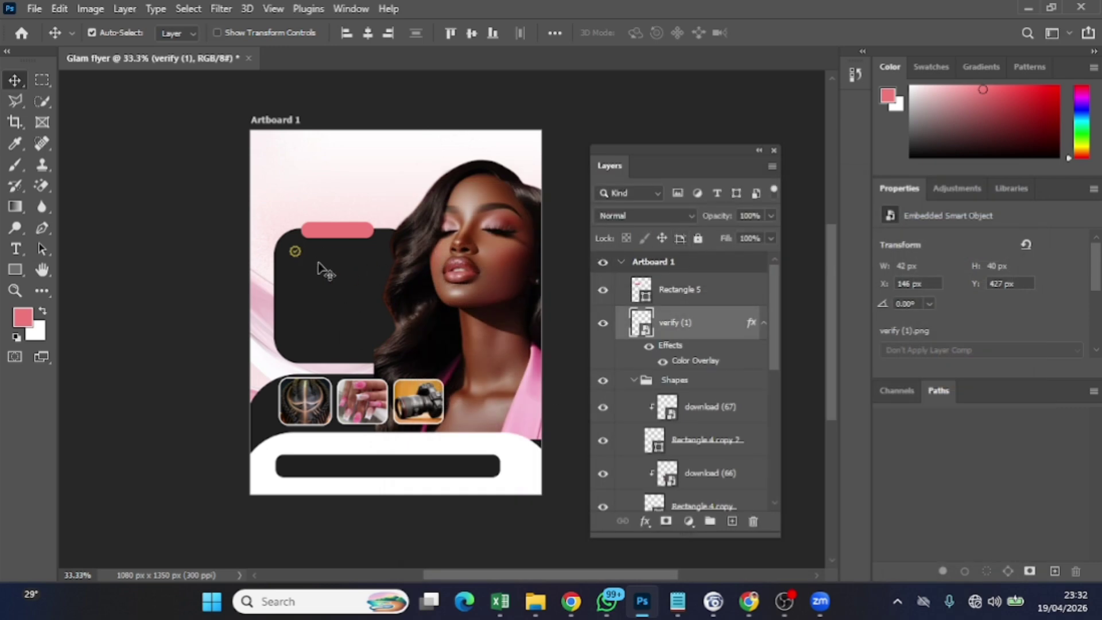
Add a new empty layer above Rectangle 5
left_click(709, 297)
left_click(706, 322)
left_click(680, 302)
left_click(732, 520)
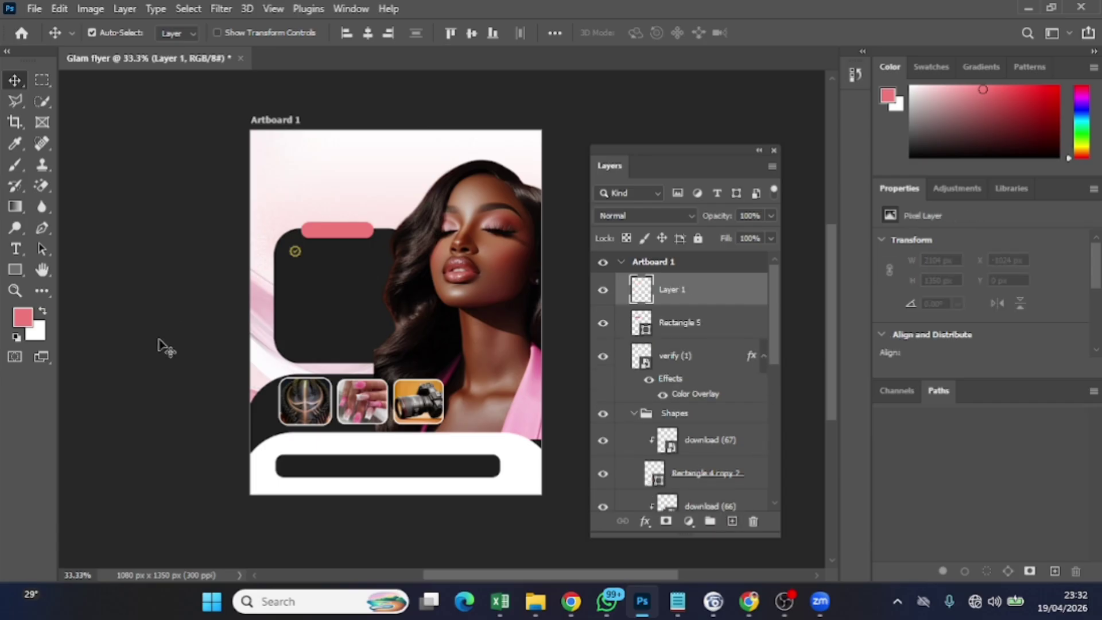
Start an empty text layer near the artboard top and bring up the Notepad notes
left_click(15, 248)
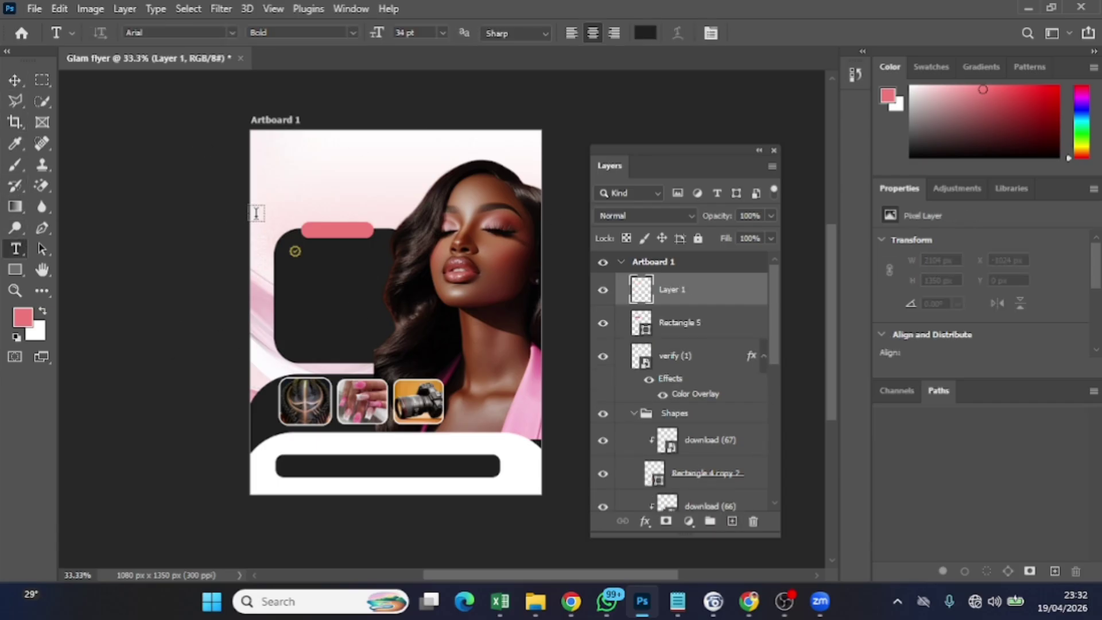
left_click(317, 177)
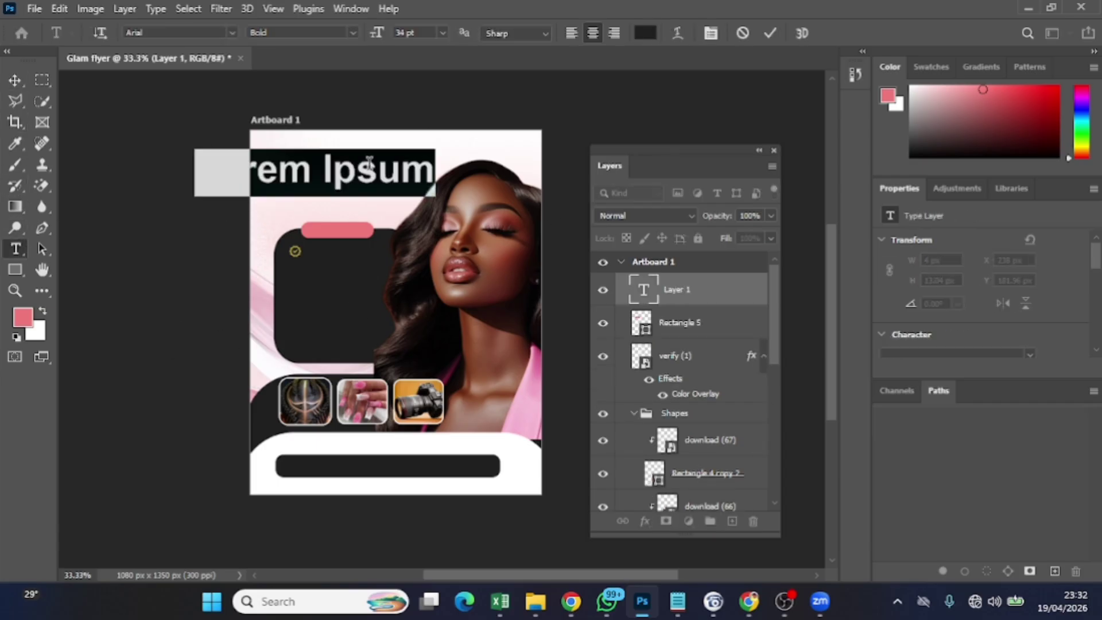
key("BackSpace")
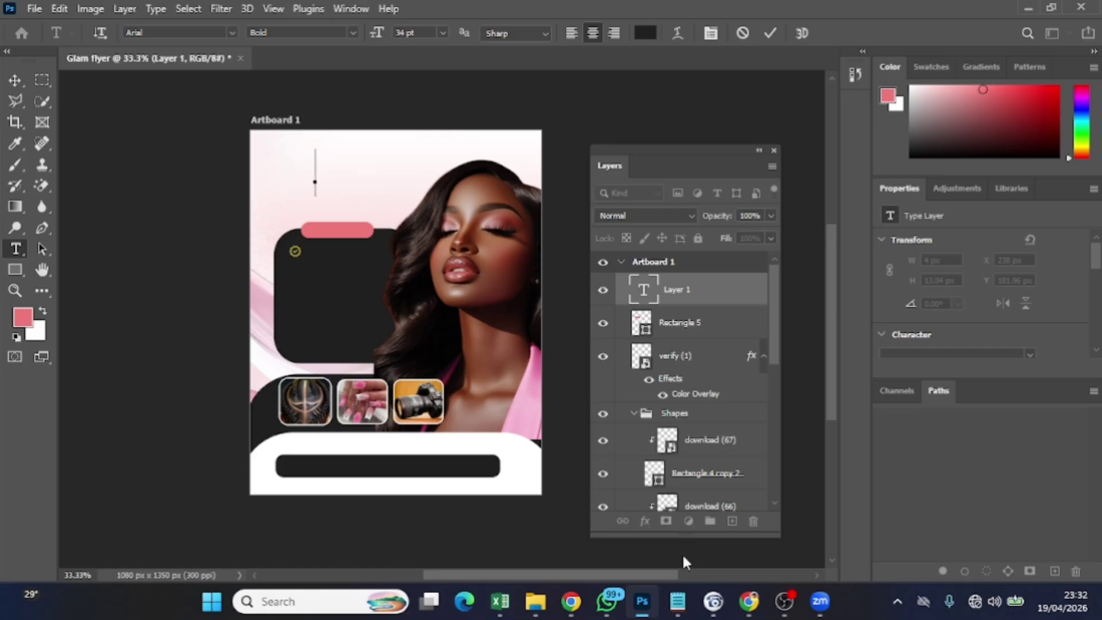
left_click(677, 600)
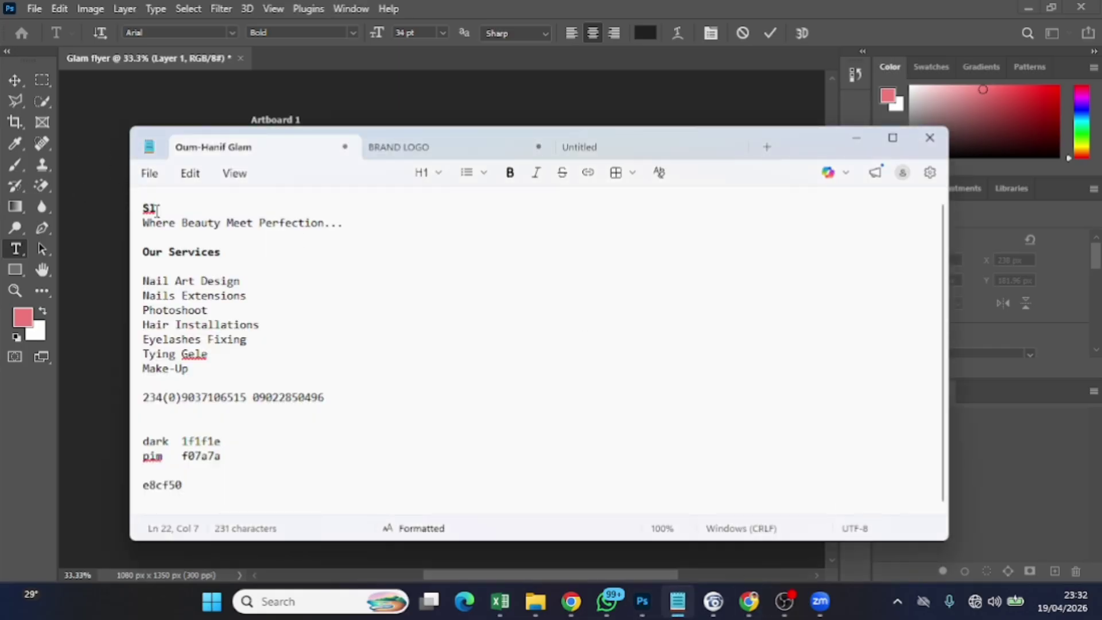
Select the brand name line at the top of the notes, then return to Photoshop
scroll(193, 260, "up", 1)
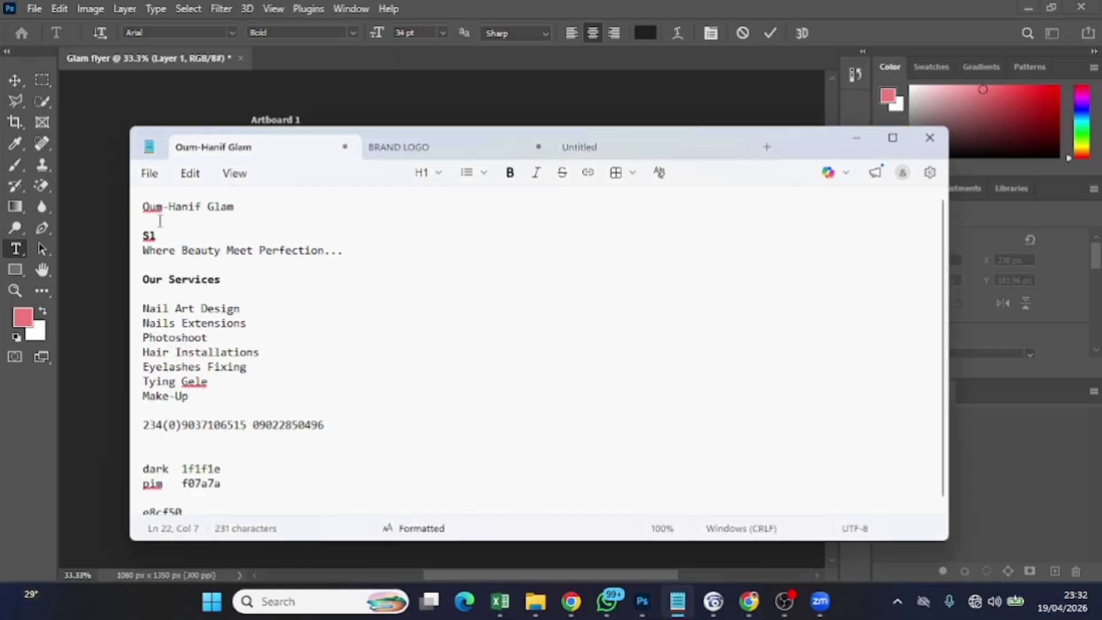
triple_click(140, 210)
key("ctrl+c")
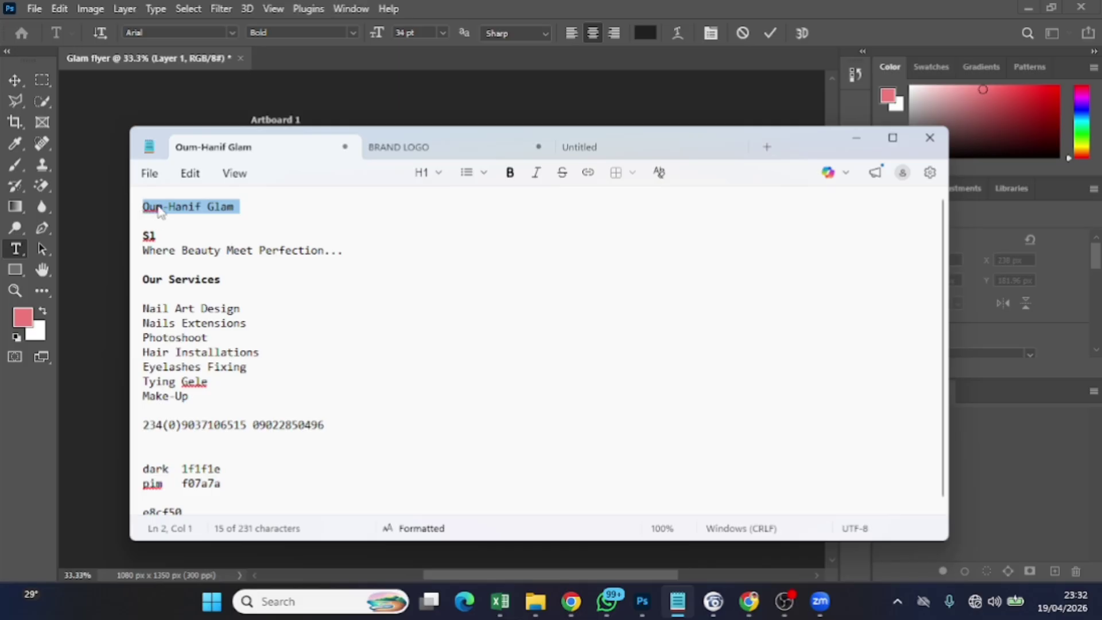
left_click(640, 602)
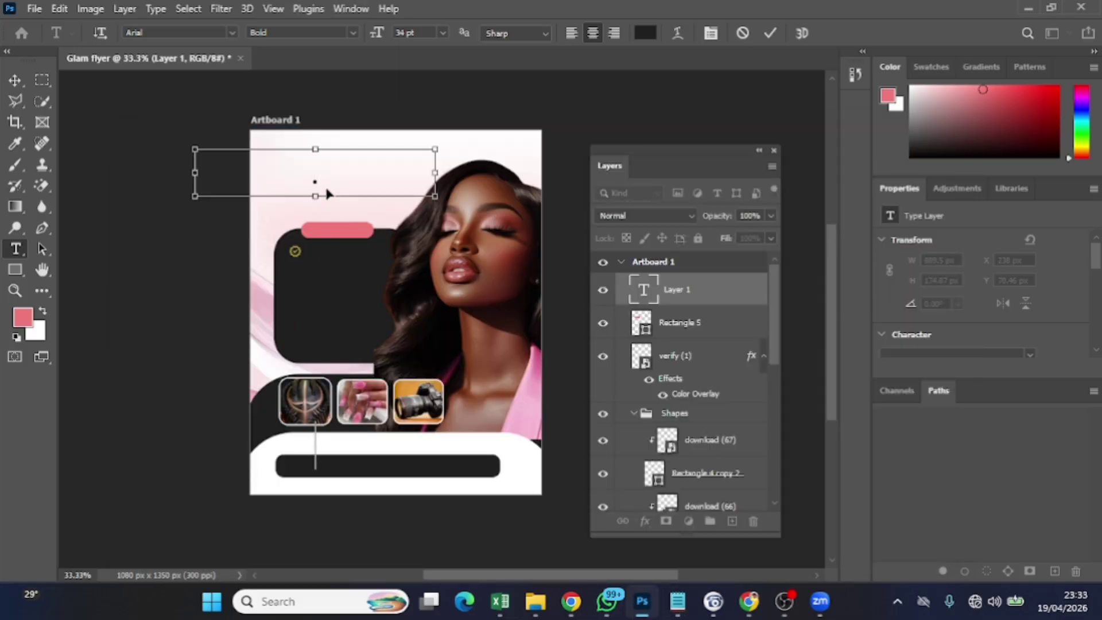
Paste the brand name, set it in GravordDEMO, and delete the word 'Glam'
key("ctrl+v")
key("ctrl+a")
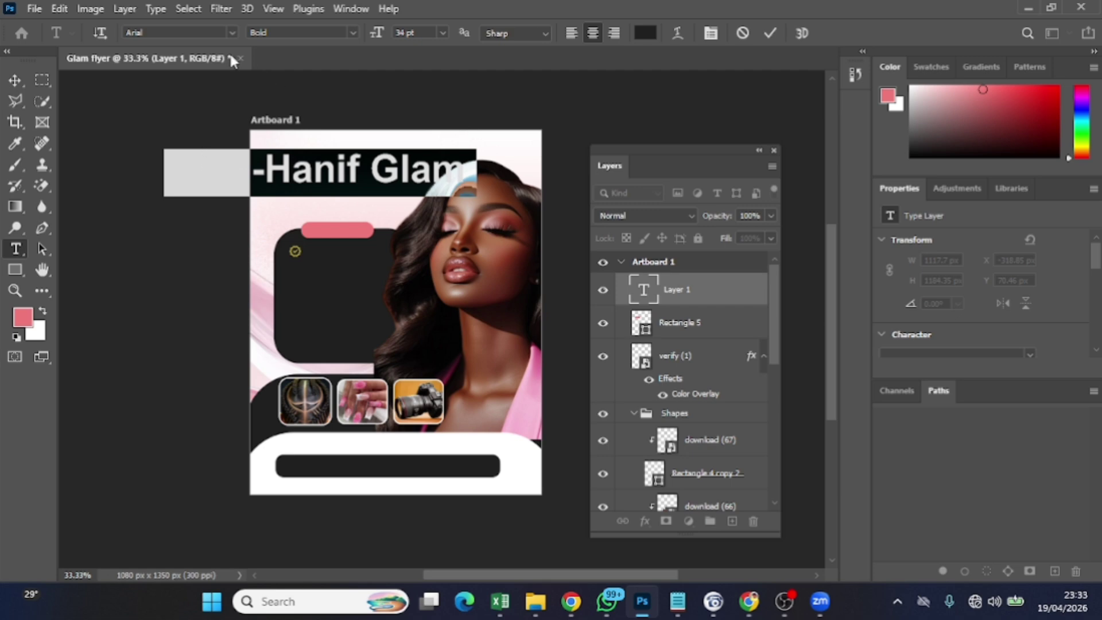
left_click(234, 31)
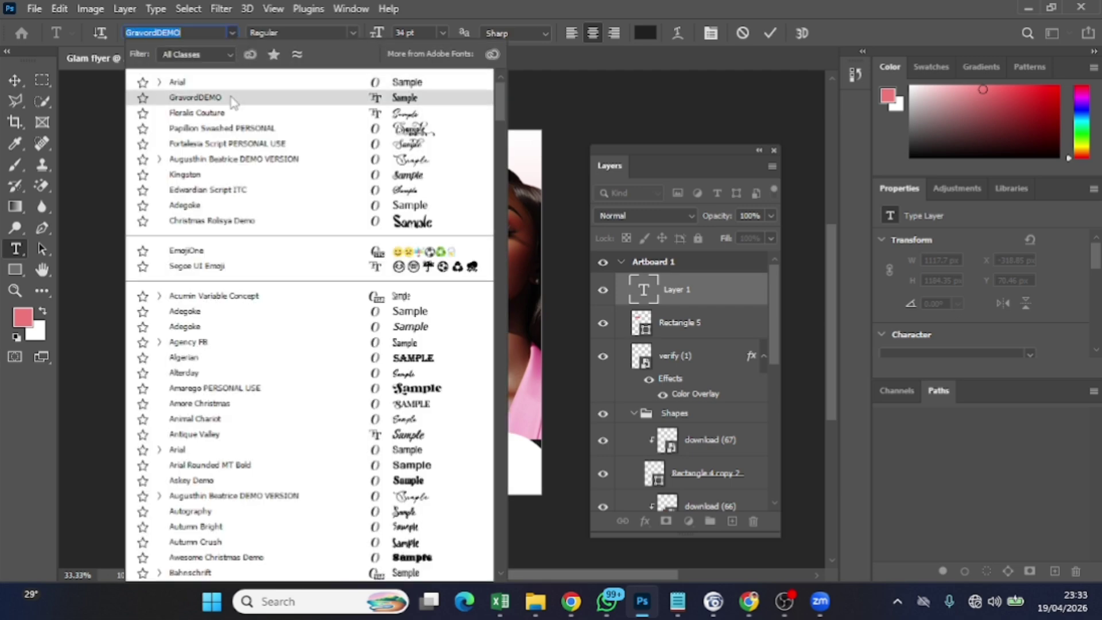
left_click(231, 99)
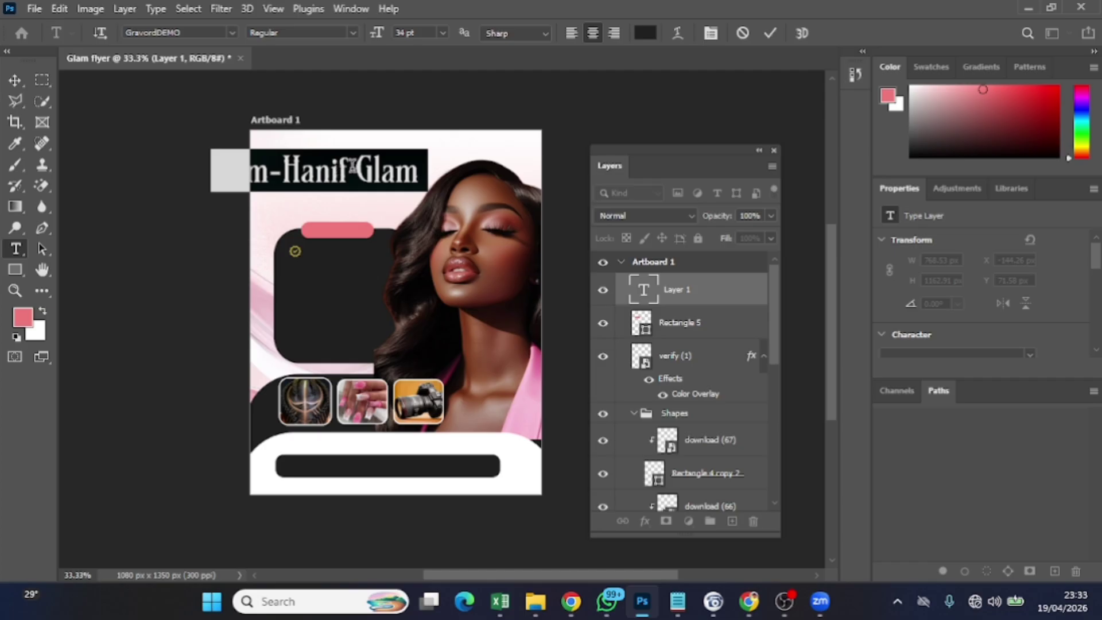
left_click_drag(353, 167, 428, 178)
key("BackSpace")
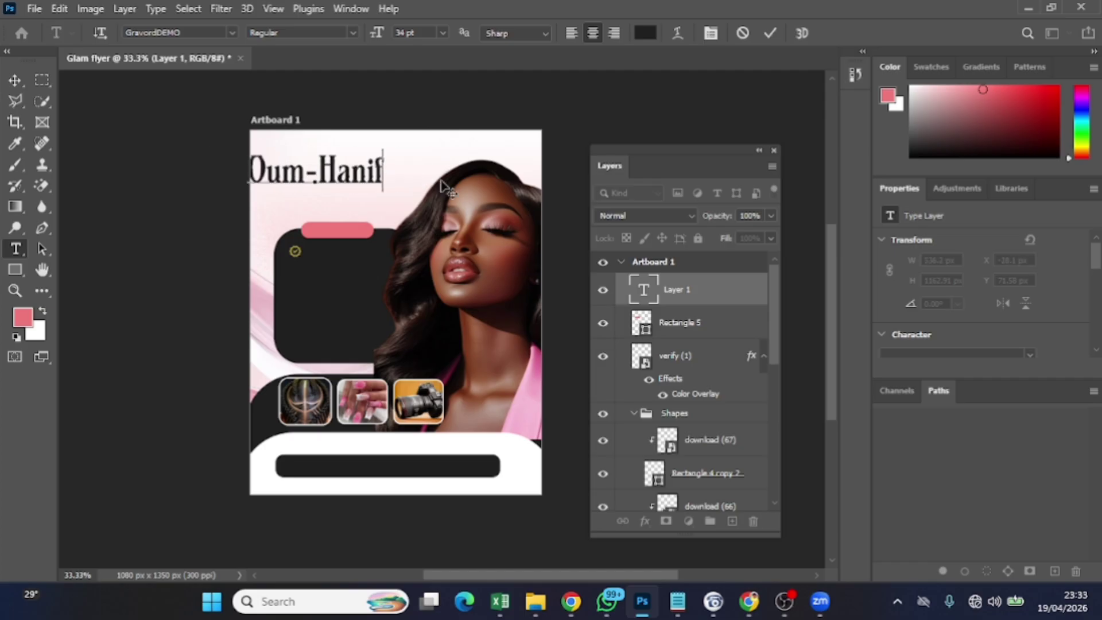
Colour the title pink (f07a7a) sampled from the pink bar, enlarge it to 38 pt, and commit
key("ctrl+a")
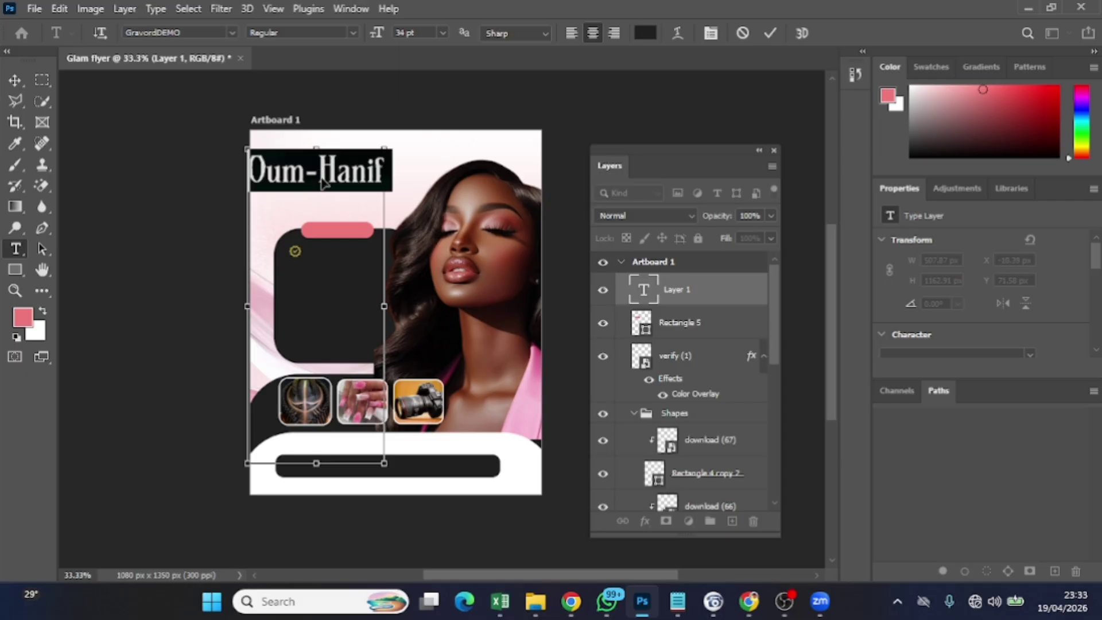
left_click(641, 35)
left_click(359, 228)
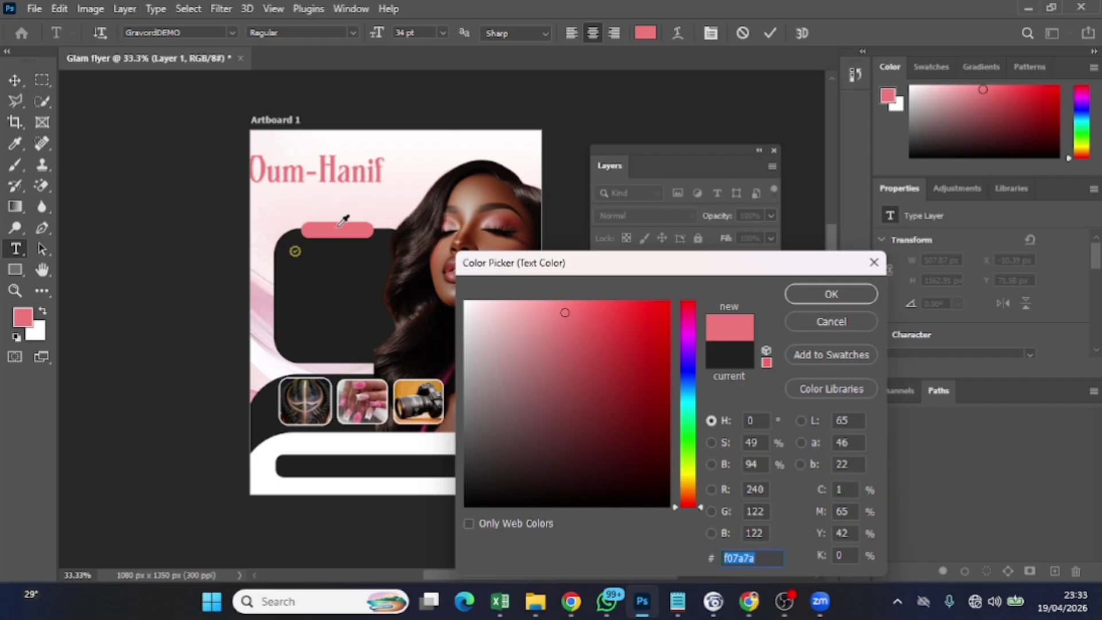
left_click(819, 293)
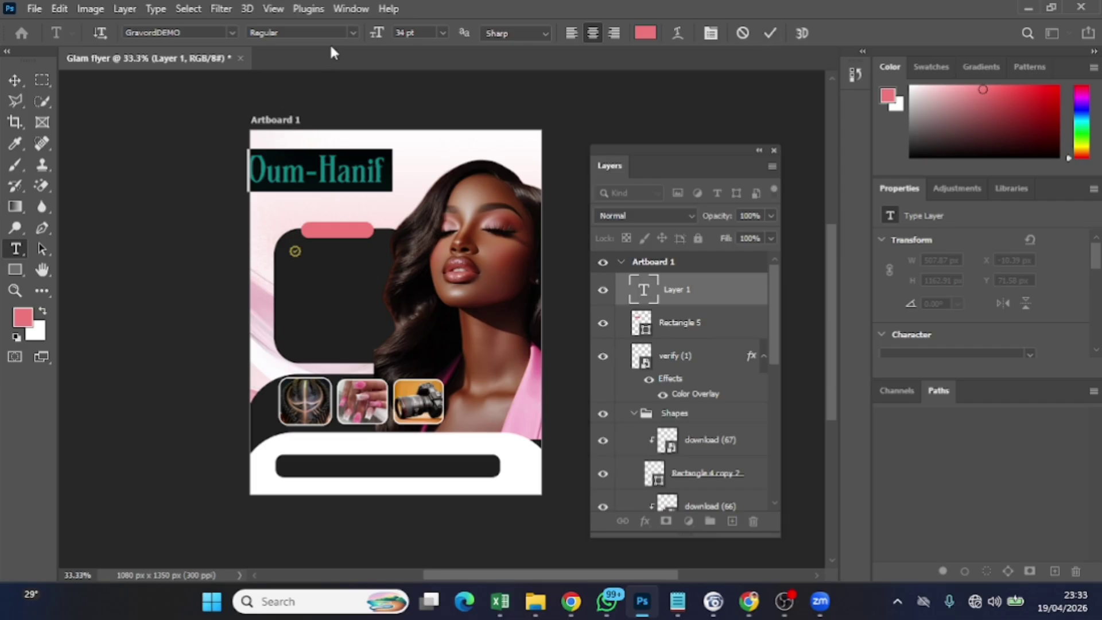
left_click_drag(367, 33, 378, 34)
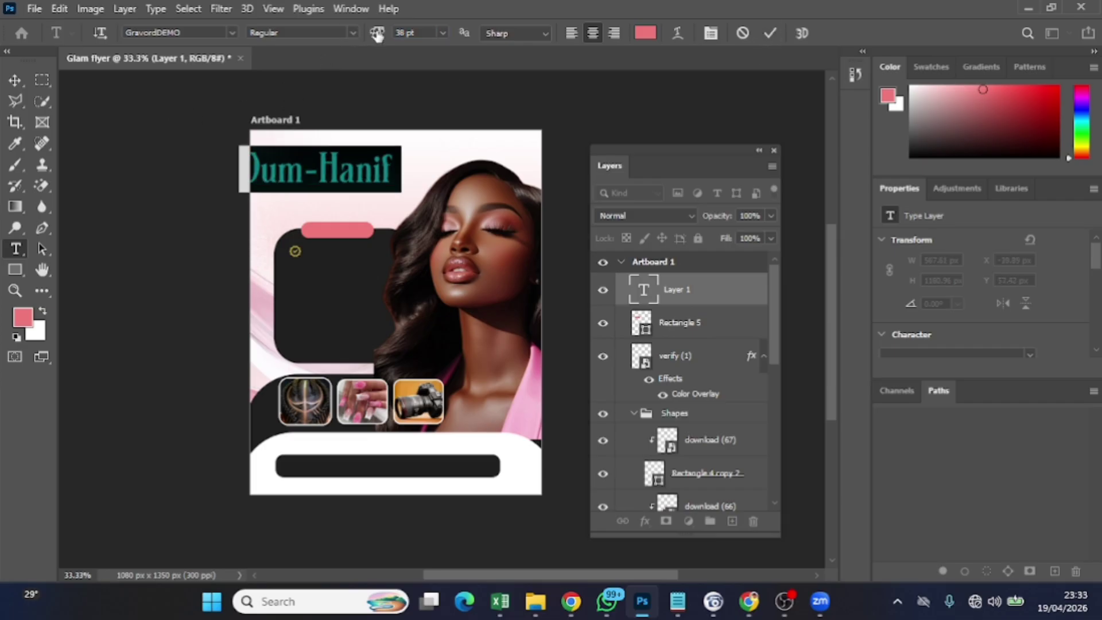
left_click(23, 79)
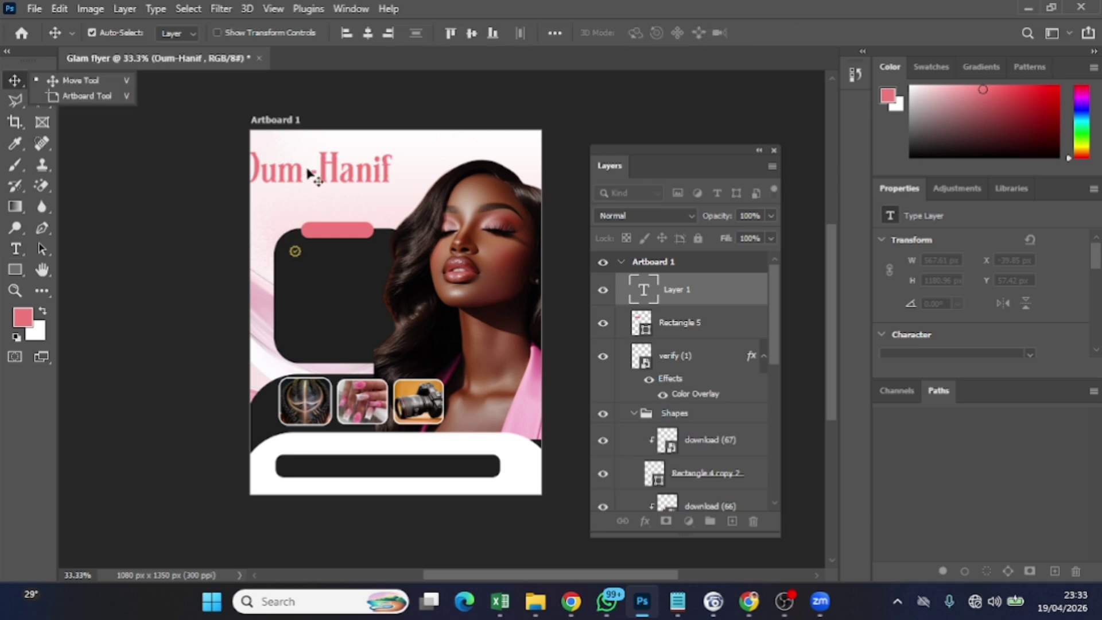
Move the title onto the flyer near the top-left and shrink it back to 34 pt
left_click_drag(298, 180, 330, 181)
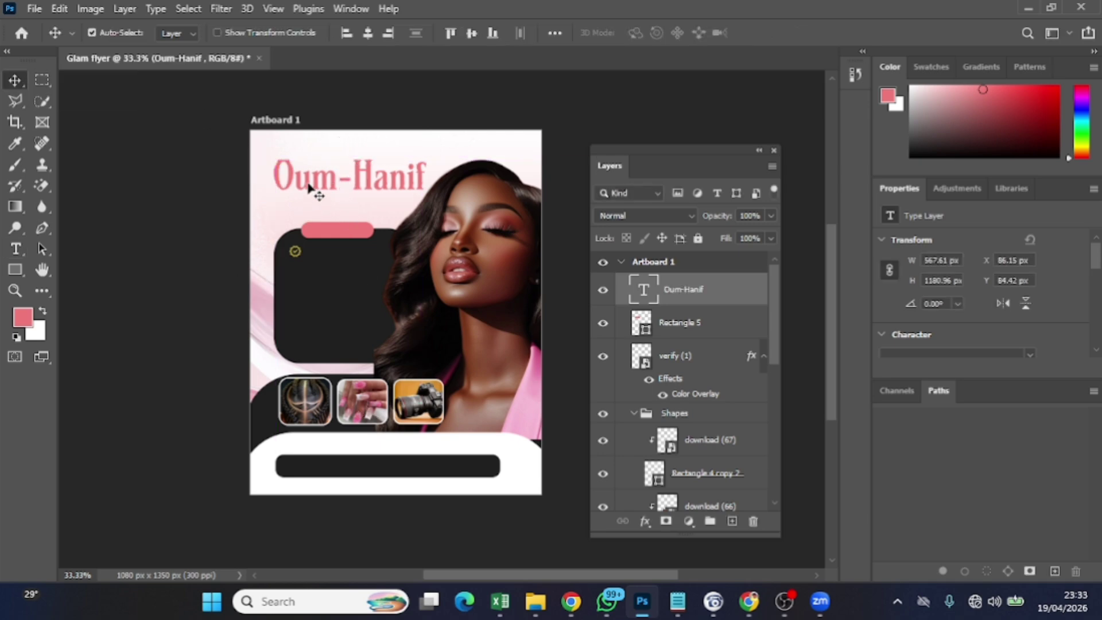
double_click(308, 187)
left_click(353, 172)
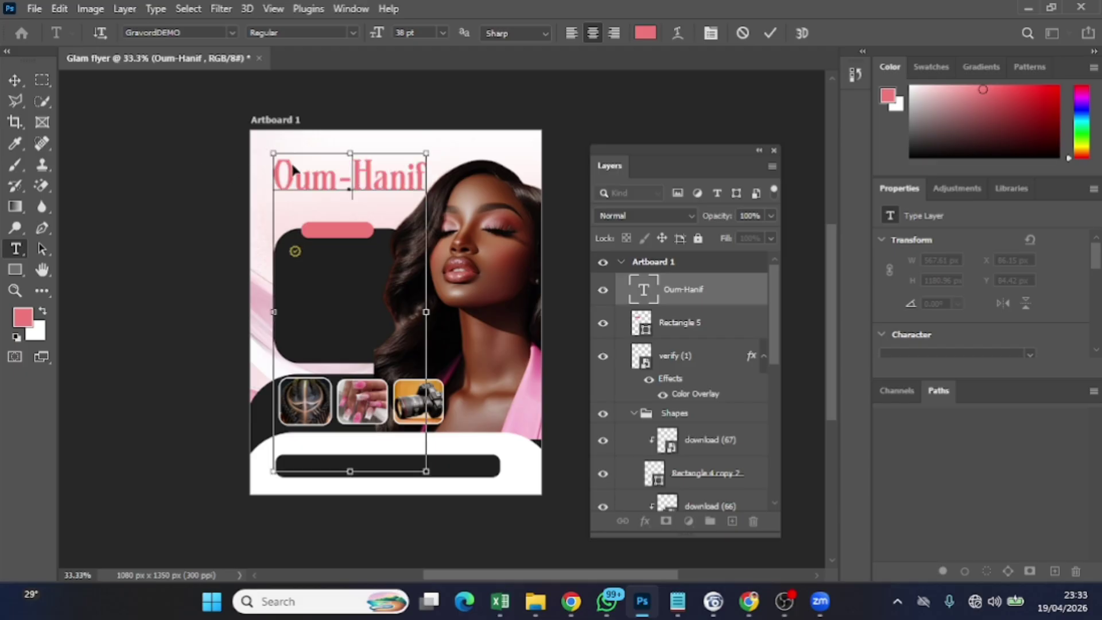
key("ctrl+a")
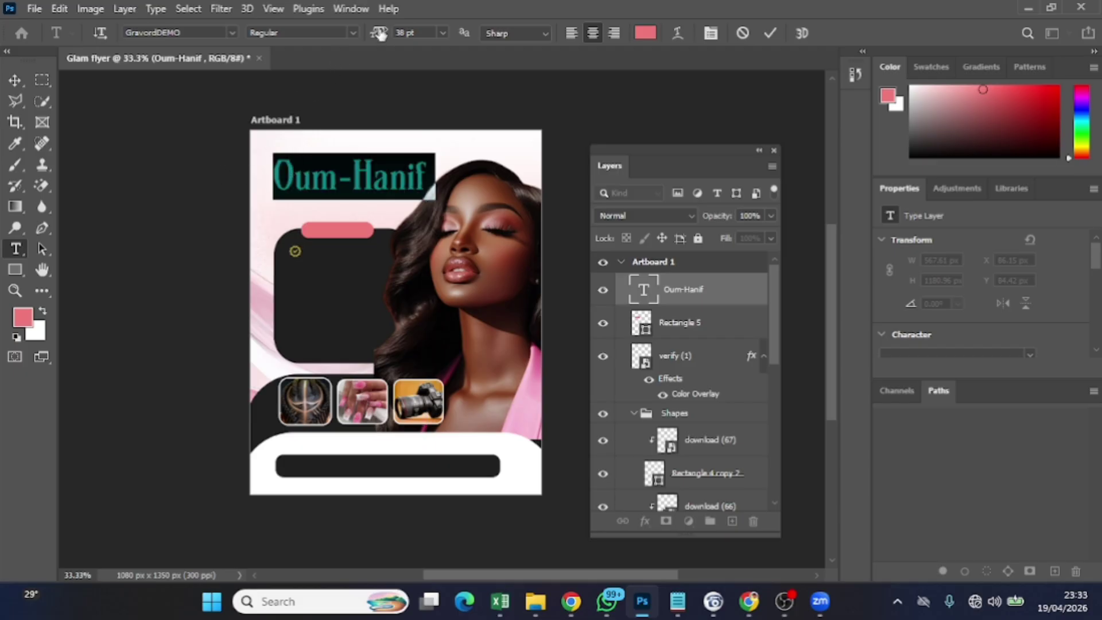
left_click_drag(376, 33, 377, 33)
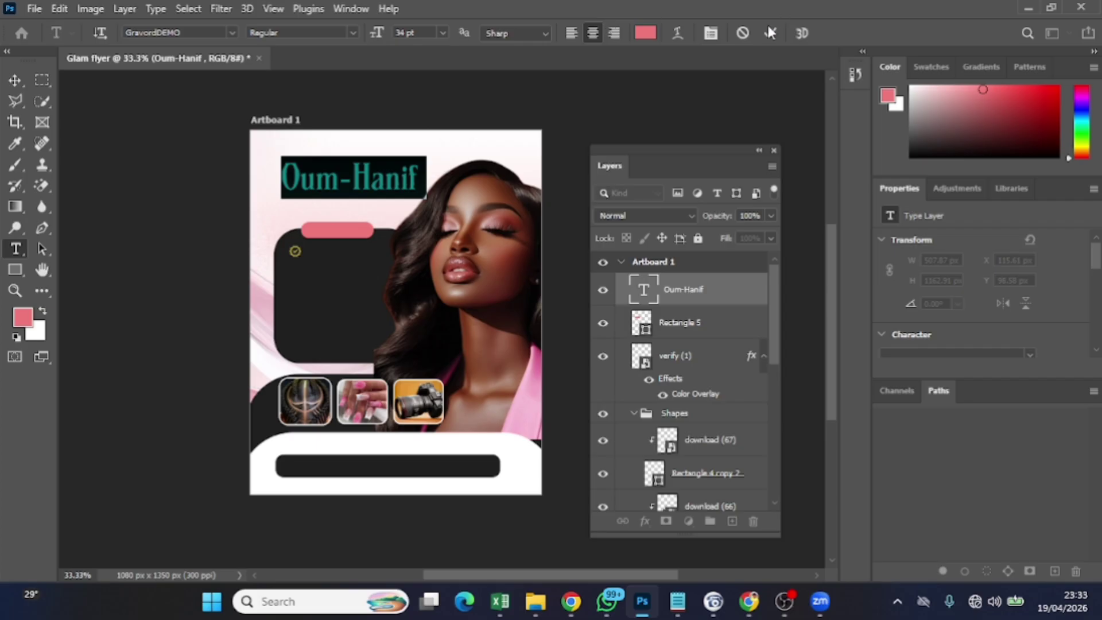
left_click(15, 79)
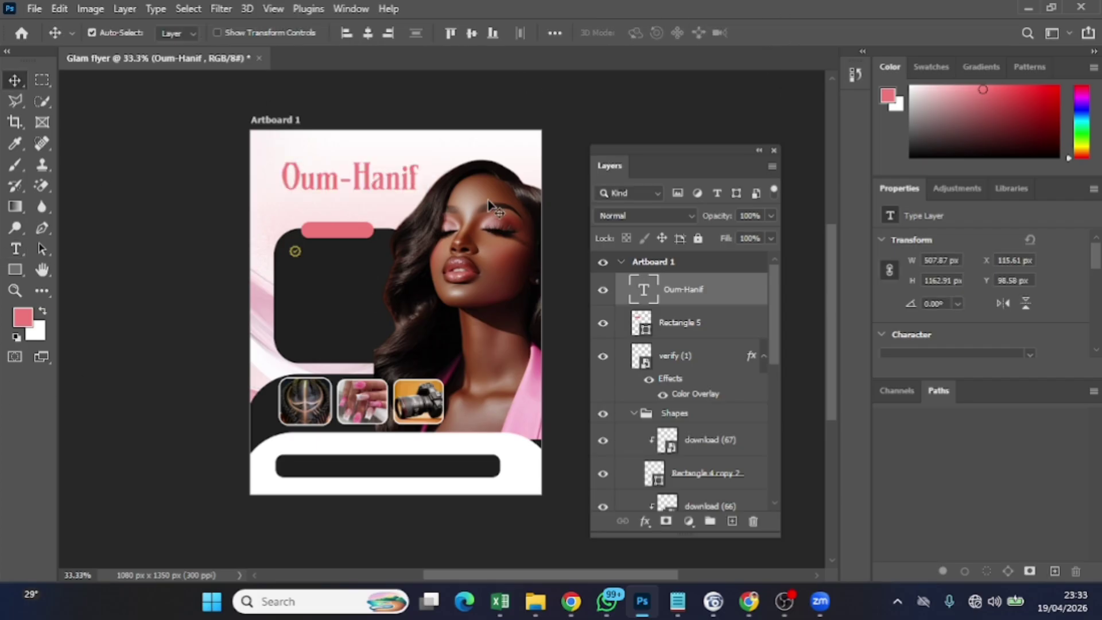
Add a new layer above the brand title and type 'Glam' below it
left_click(740, 508)
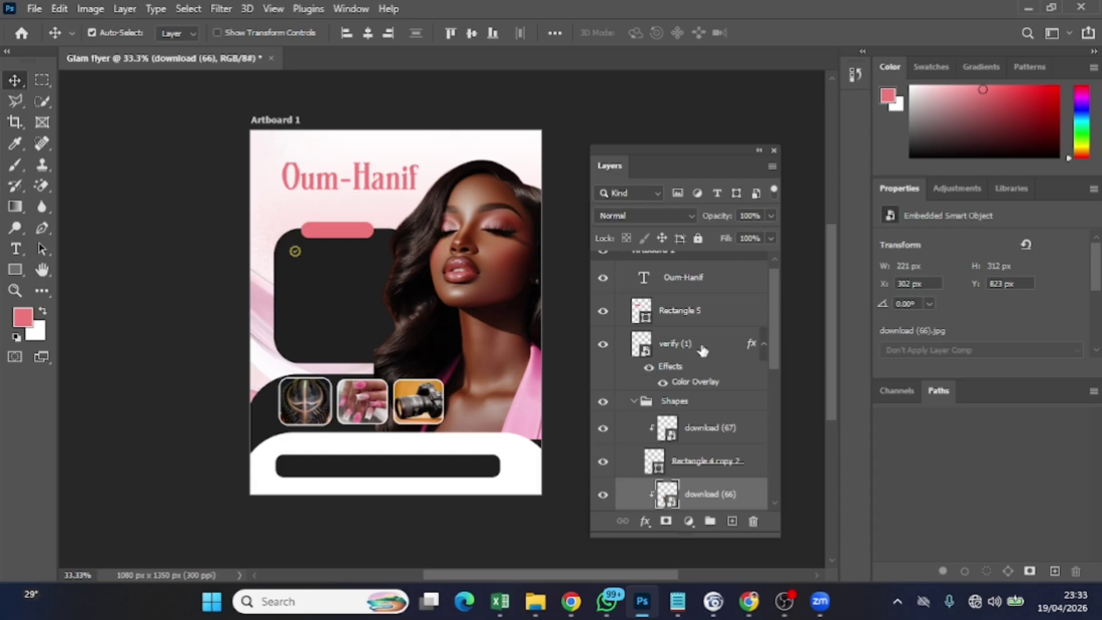
left_click(709, 285)
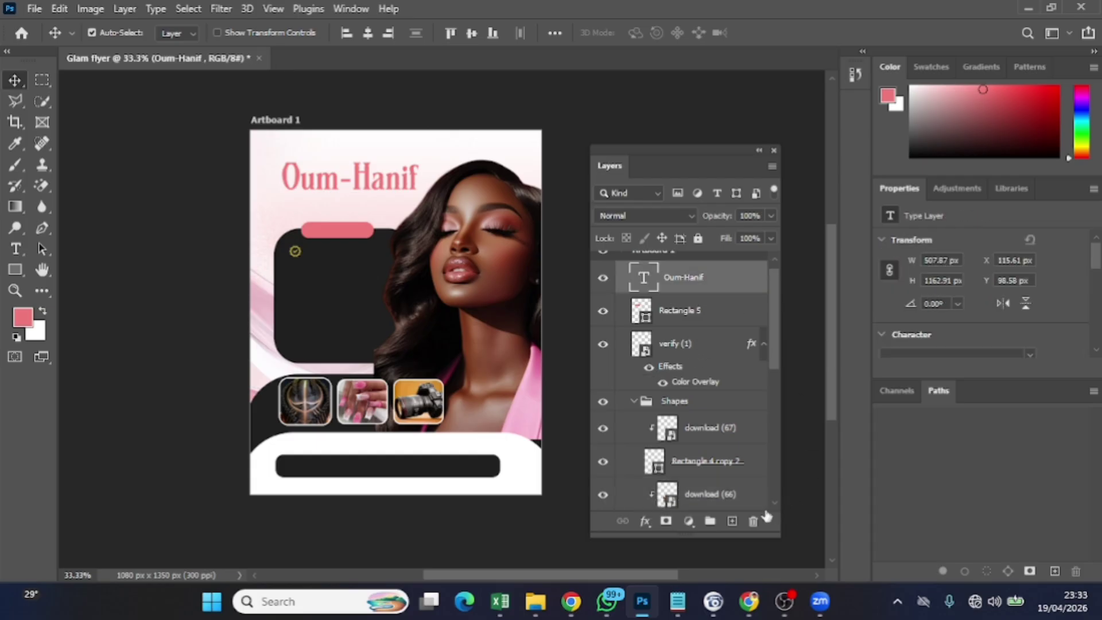
left_click(731, 521)
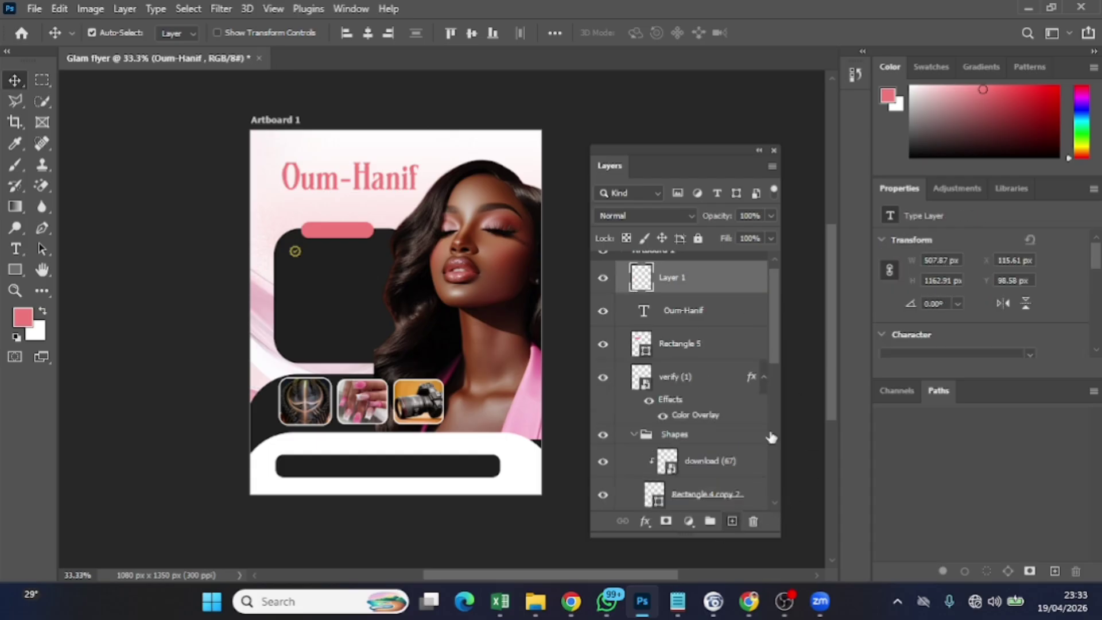
left_click(16, 249)
left_click(362, 195)
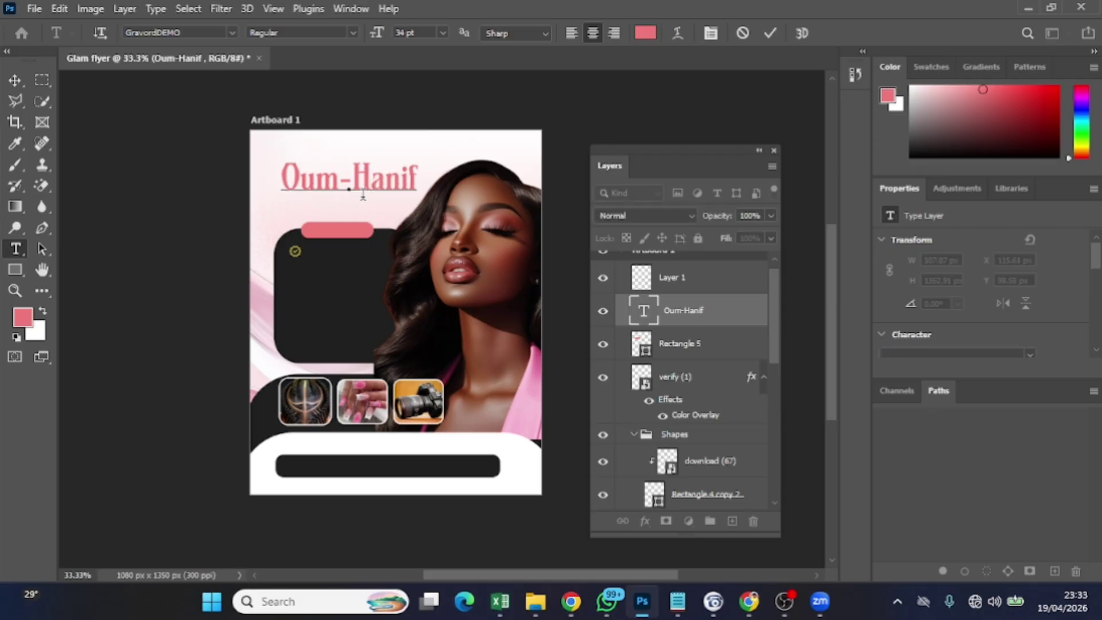
left_click(700, 285)
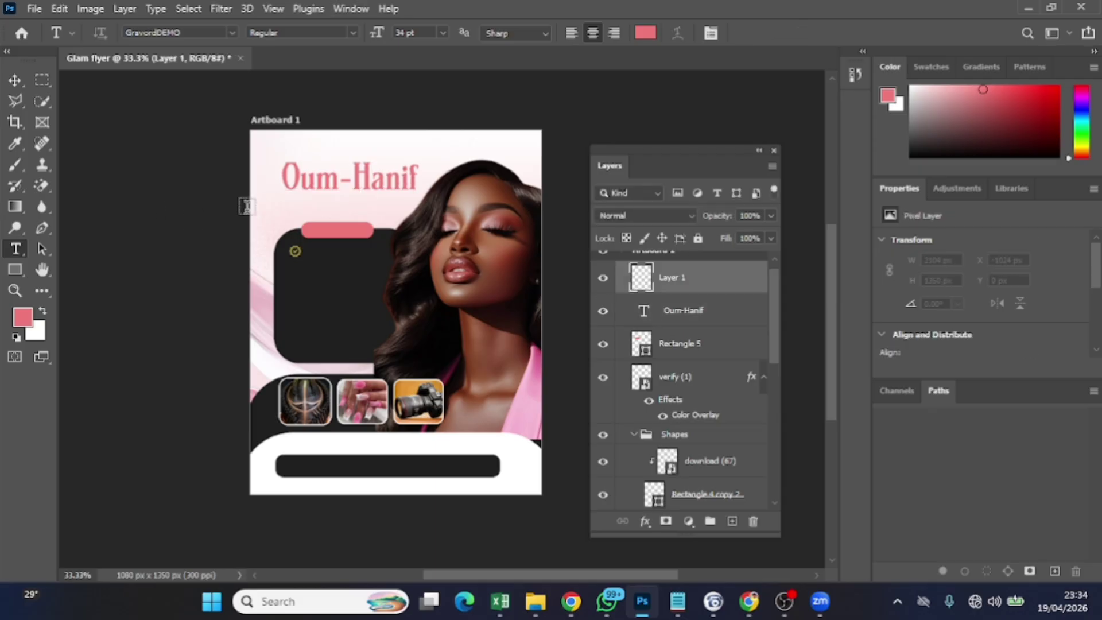
left_click(378, 214)
key("BackSpace")
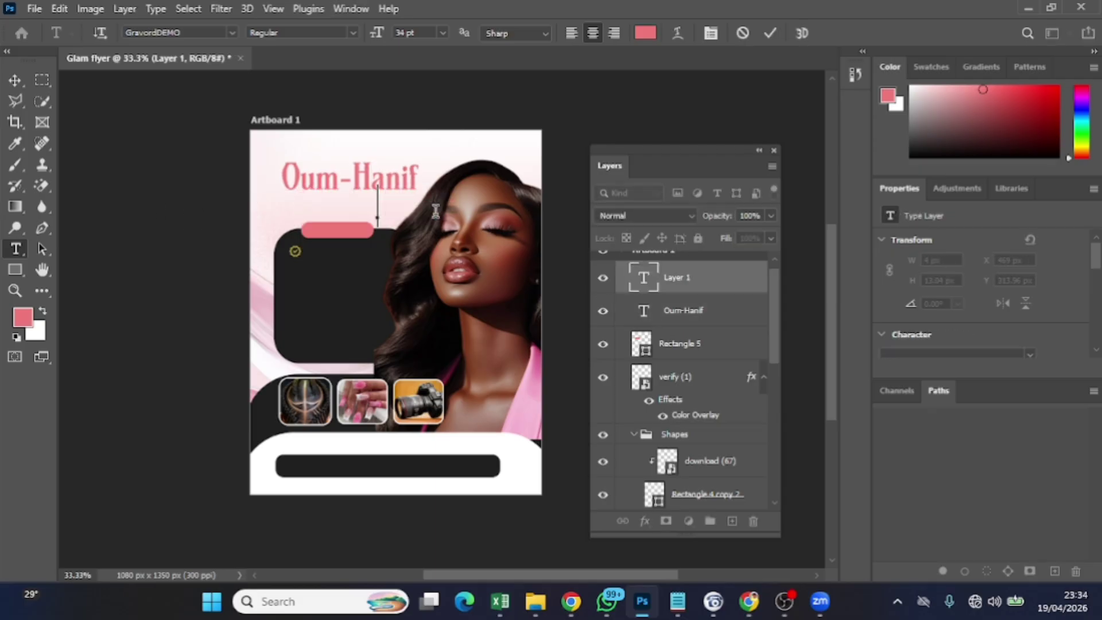
type("Glam")
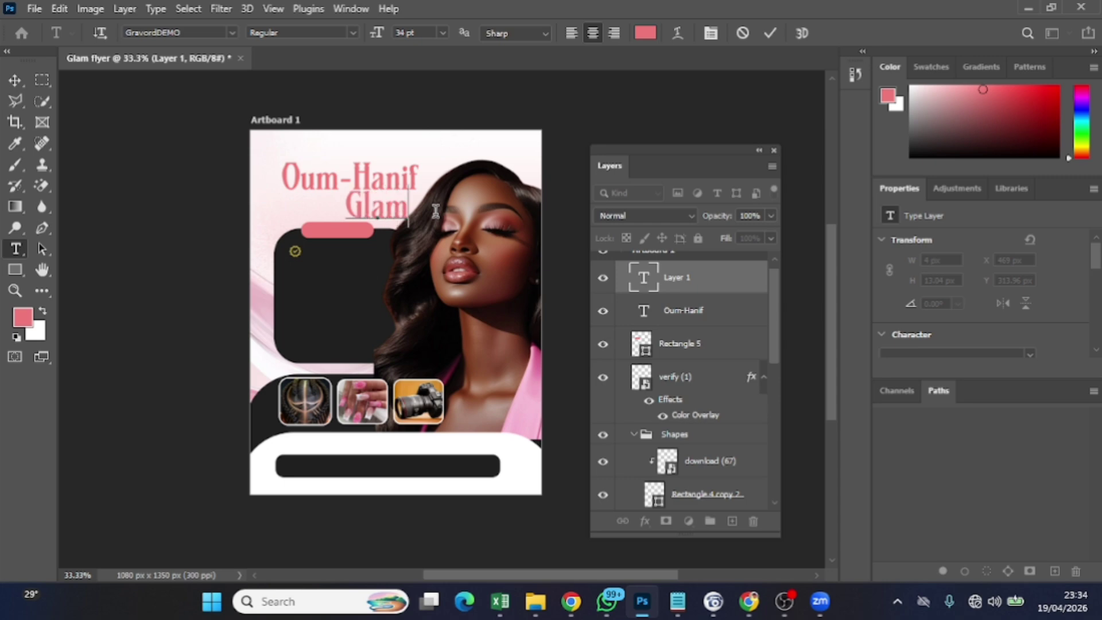
Set the Glam text in the Floralis Couture script font
key("ctrl+a")
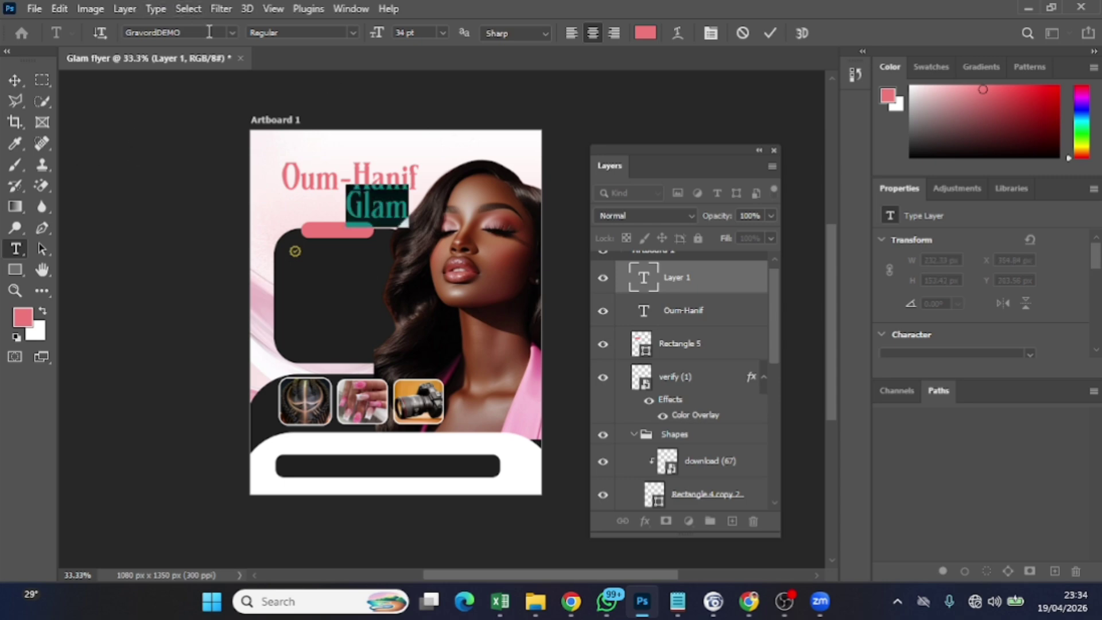
left_click(232, 32)
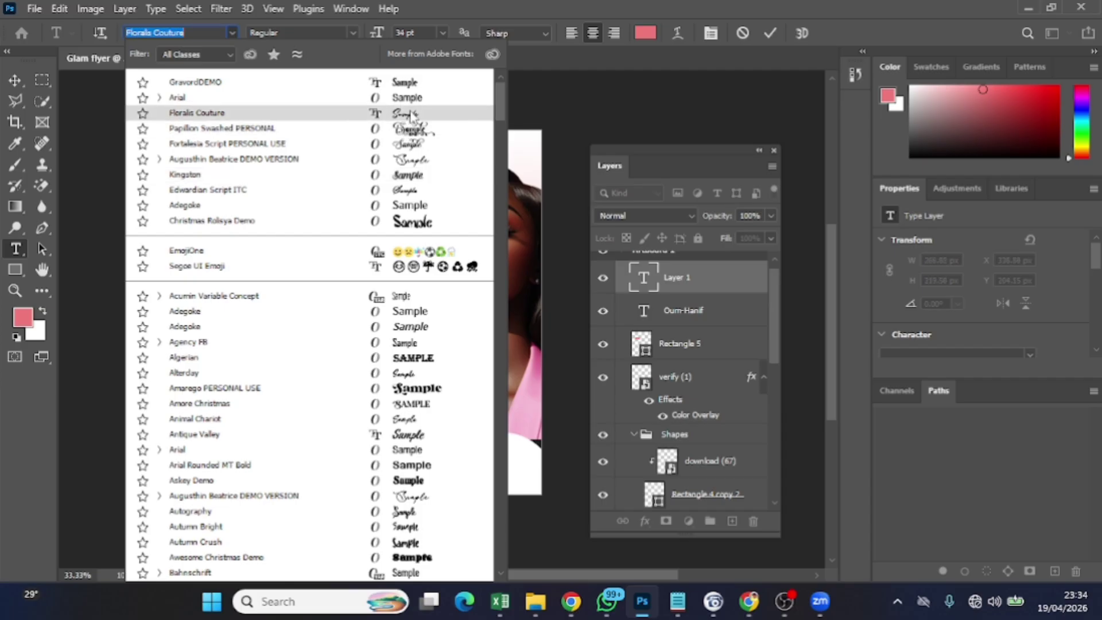
left_click(411, 116)
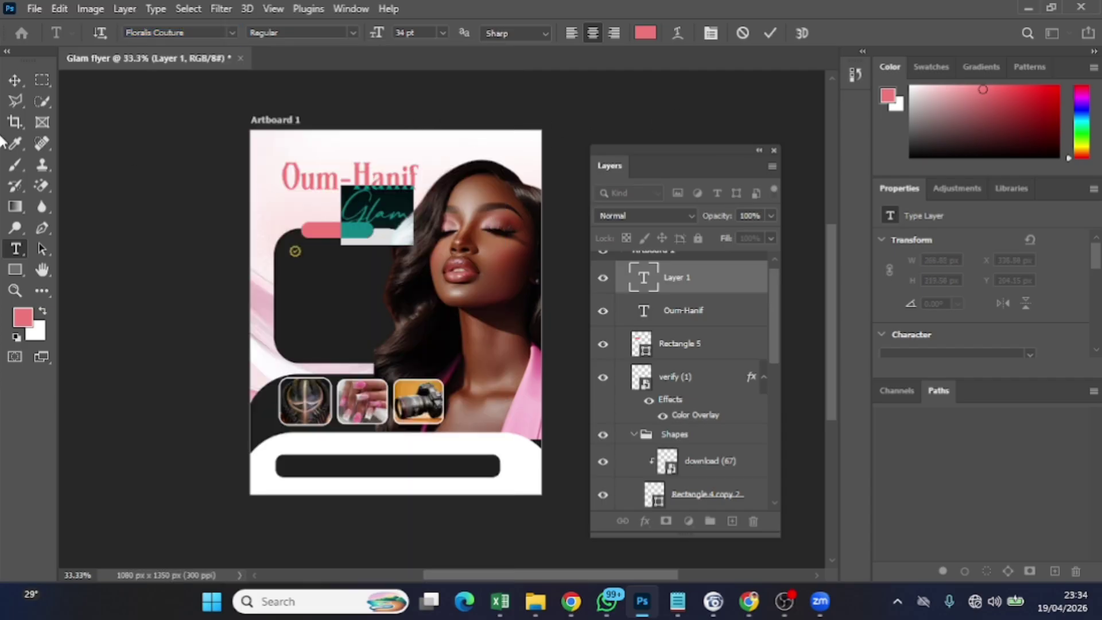
left_click(775, 34)
Colour the Glam text with the dark colour sampled from the flyer
left_click(394, 217)
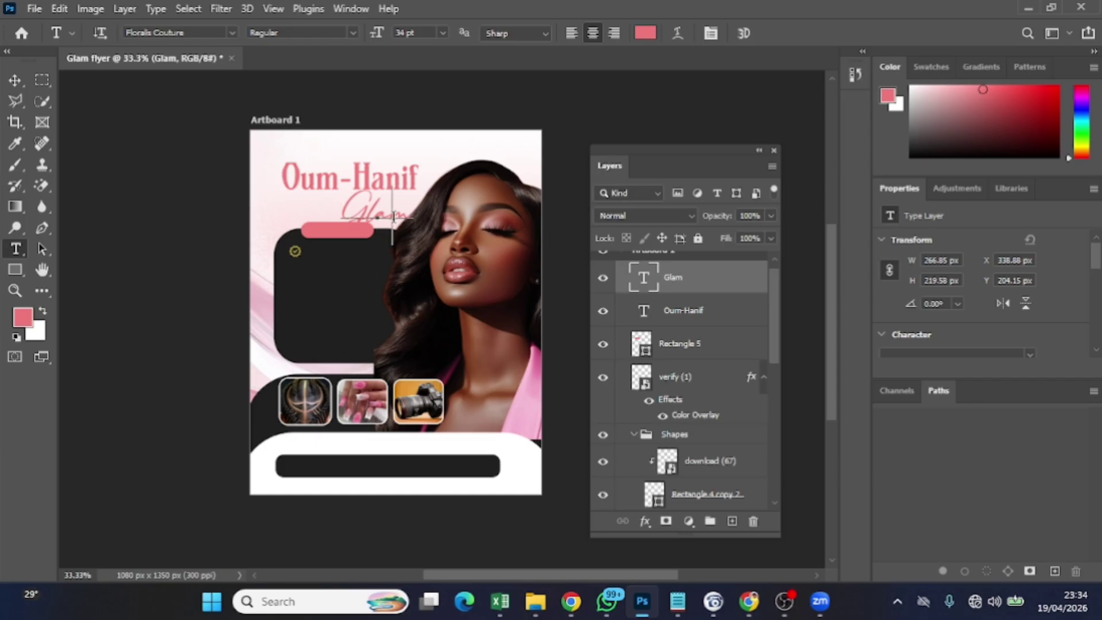
key("ctrl+a")
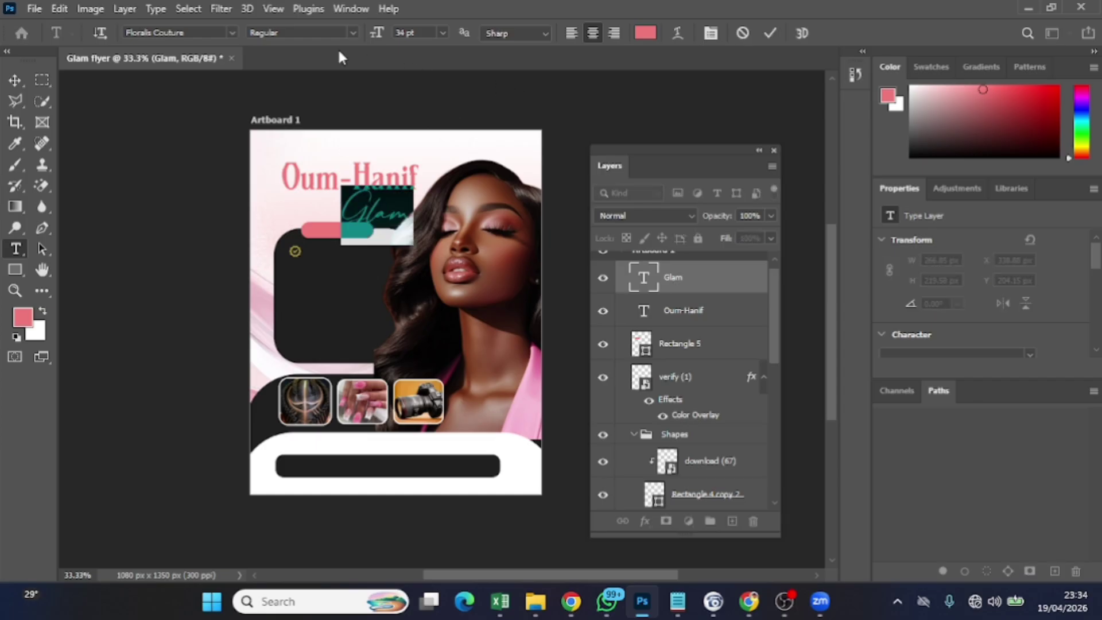
left_click(645, 33)
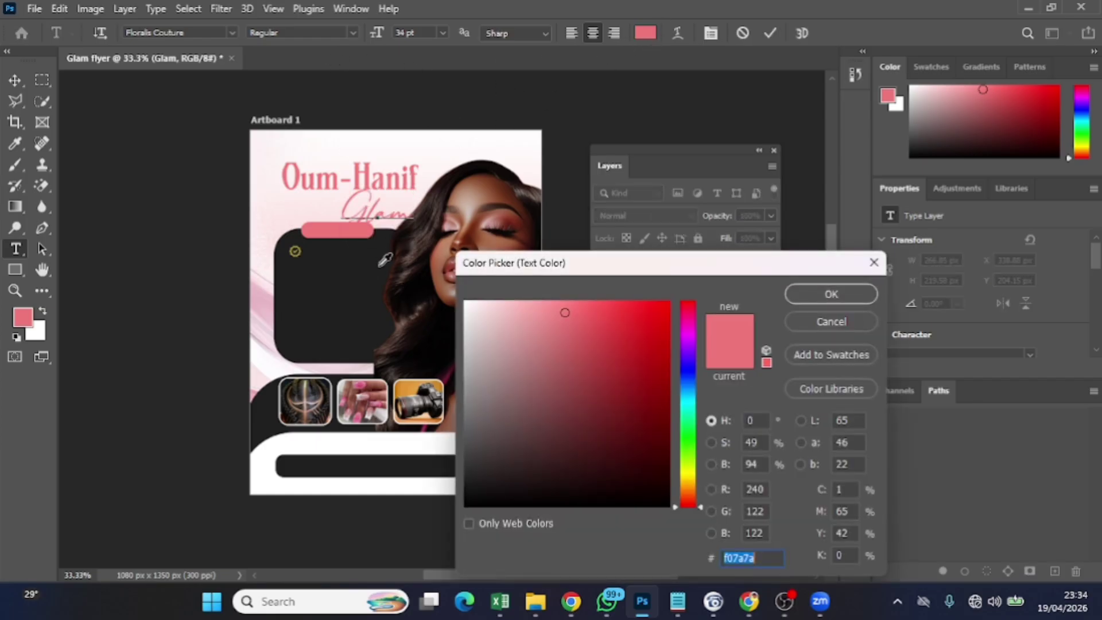
left_click(368, 277)
left_click(813, 302)
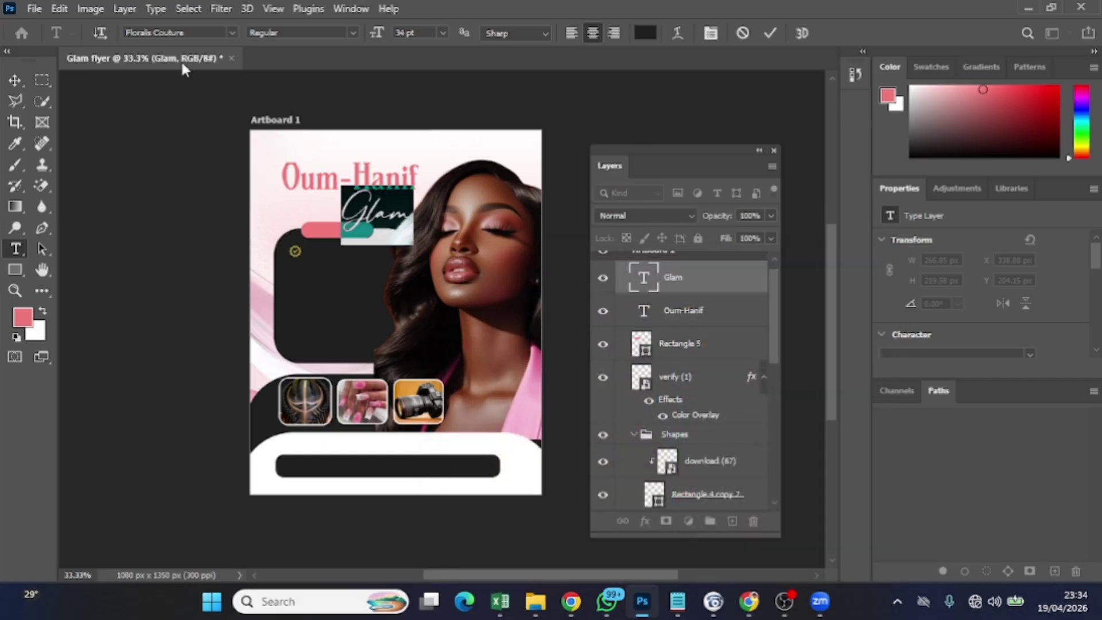
left_click(705, 69)
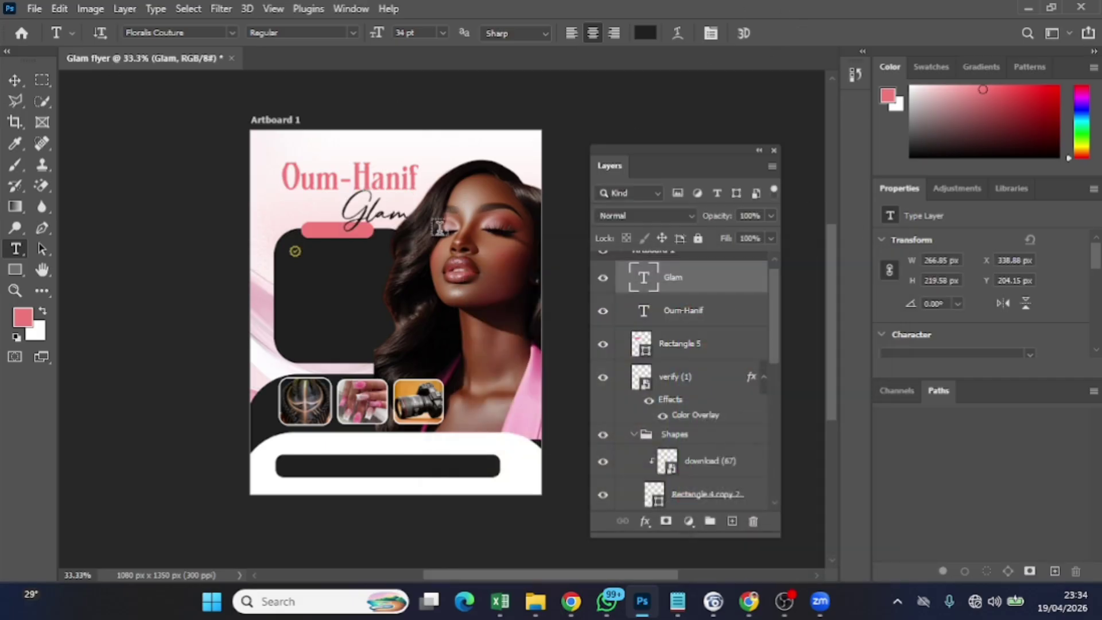
Position Glam overlapping just under the Oum-Hanif title, nudging the title slightly
left_click(11, 81)
left_click_drag(370, 219, 369, 175)
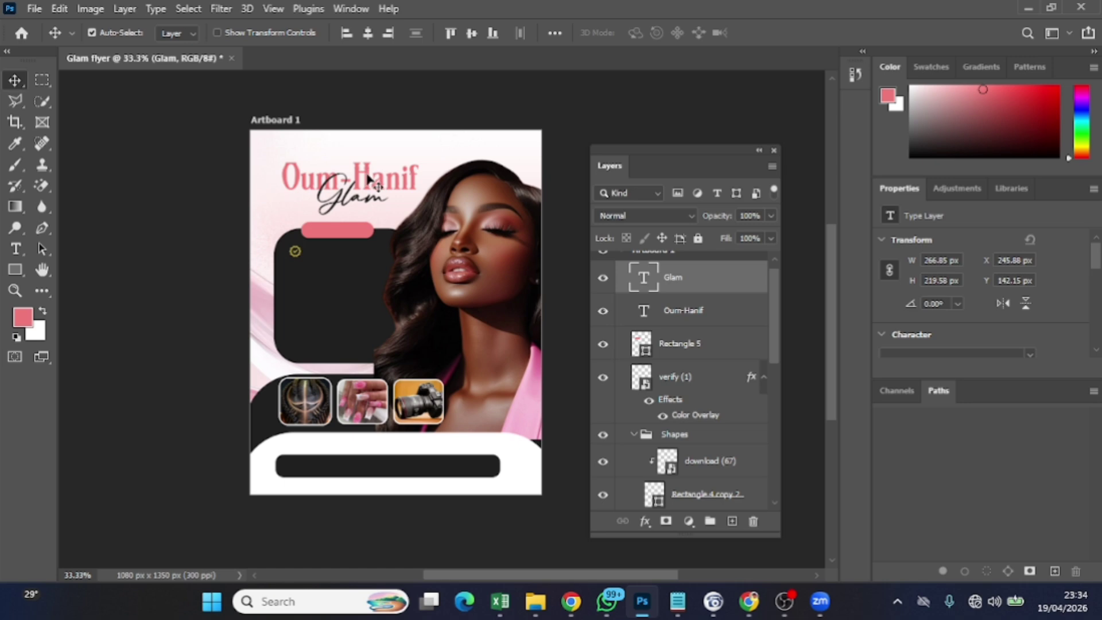
left_click_drag(370, 178, 367, 177)
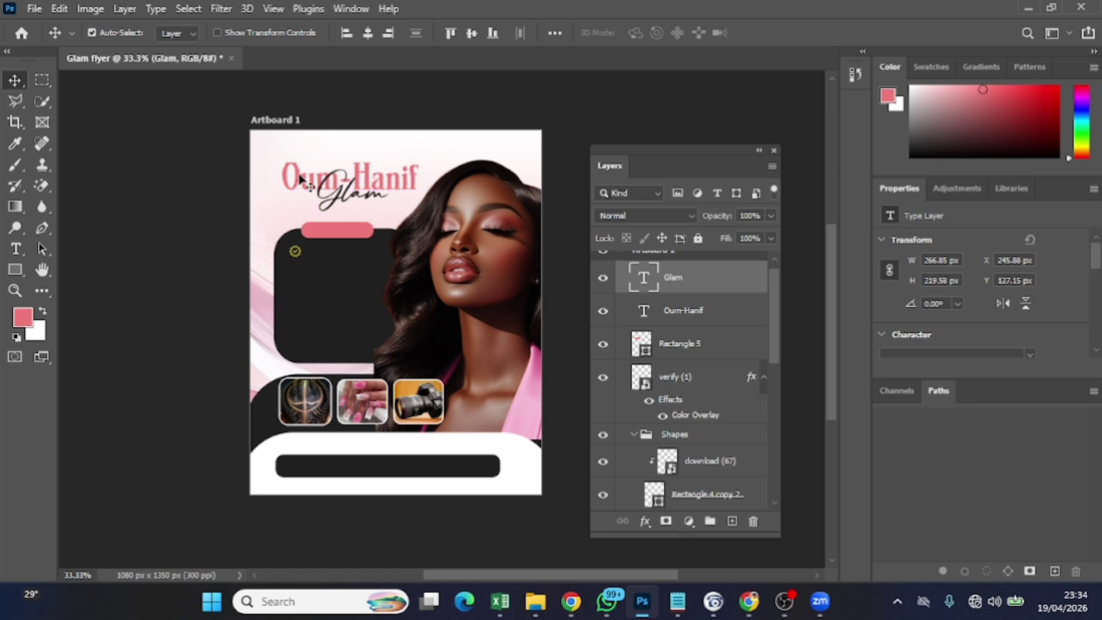
left_click_drag(300, 177, 301, 173)
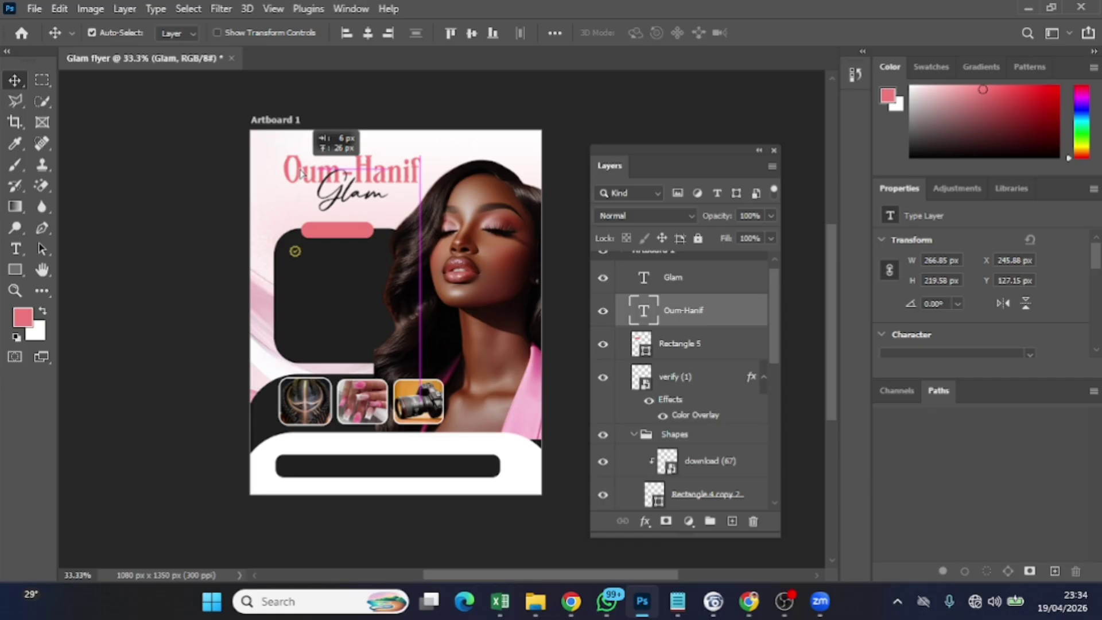
left_click_drag(302, 174, 342, 196)
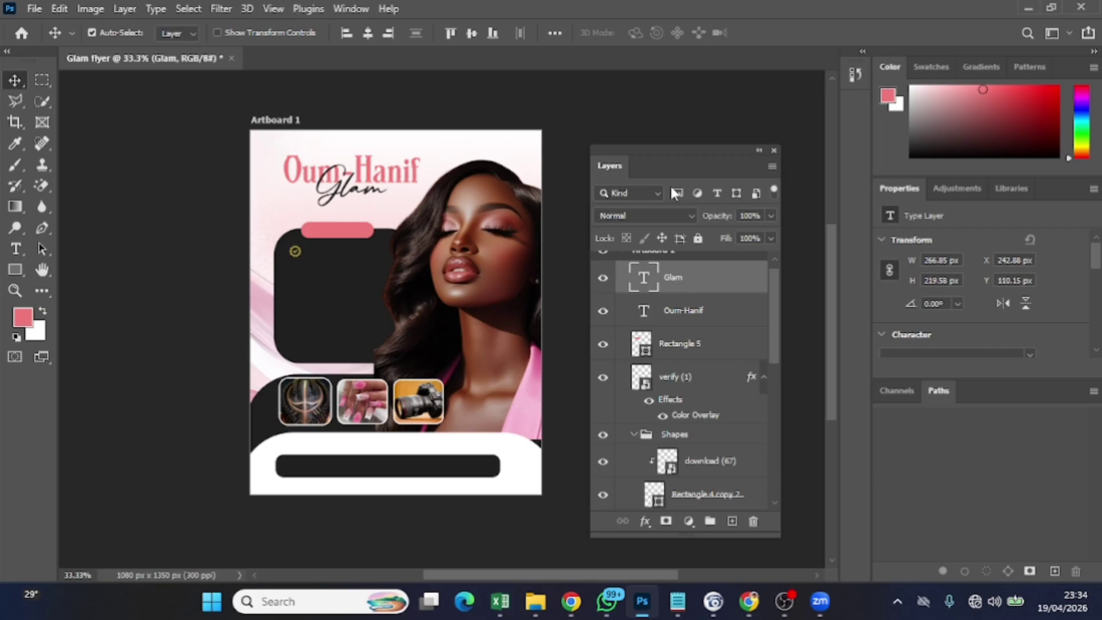
Copy the tagline 'Where Beauty Meet Perfection...' from Notepad and return to Photoshop
left_click(678, 600)
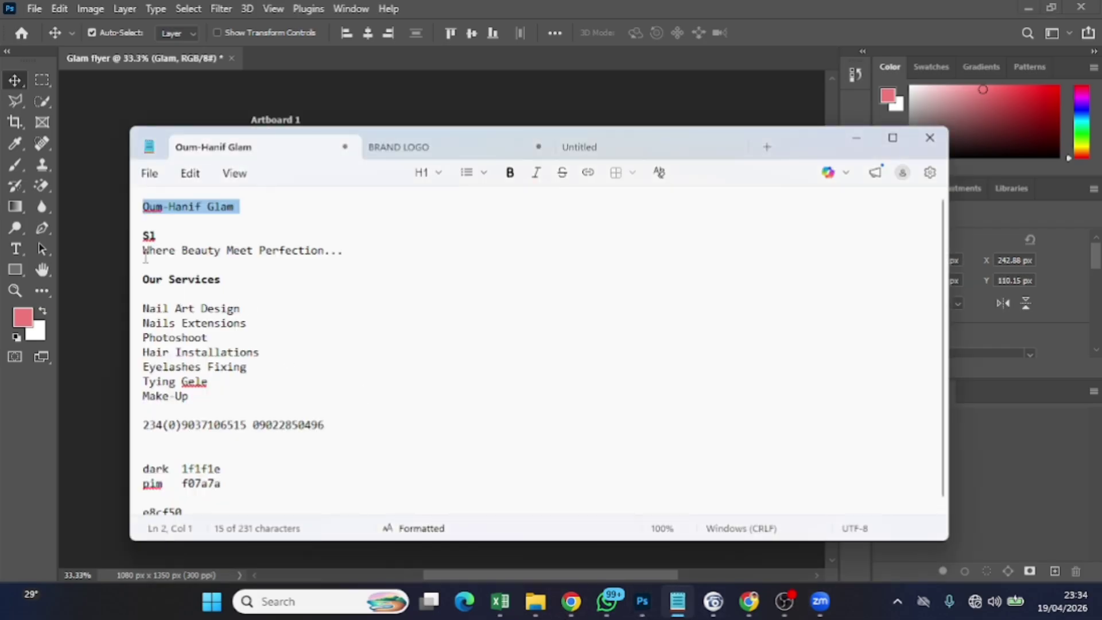
left_click_drag(144, 252, 347, 252)
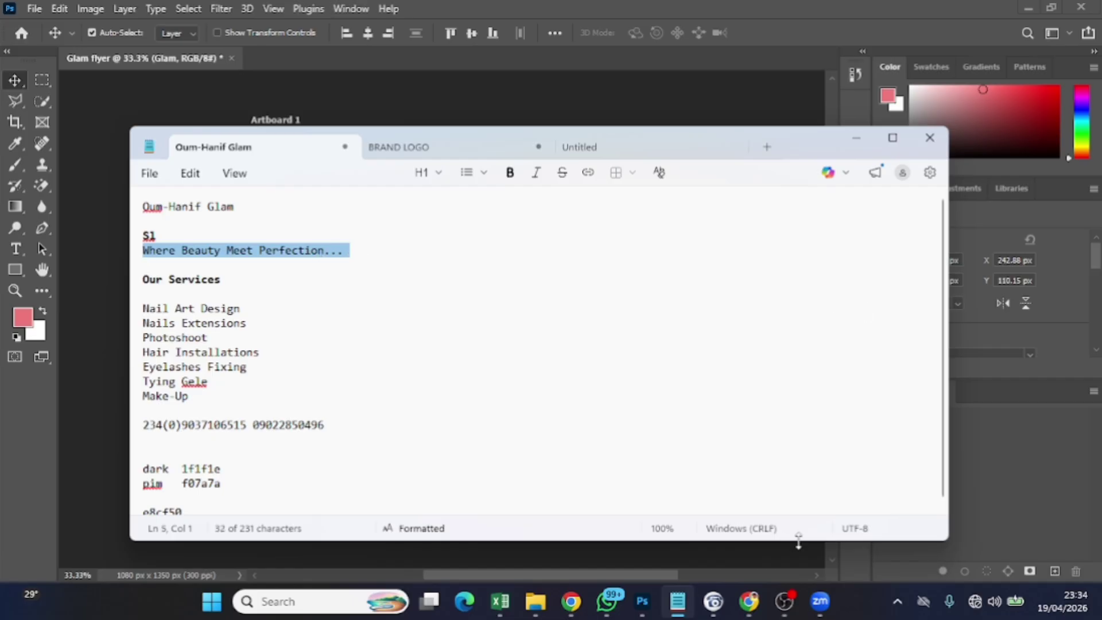
left_click(654, 593)
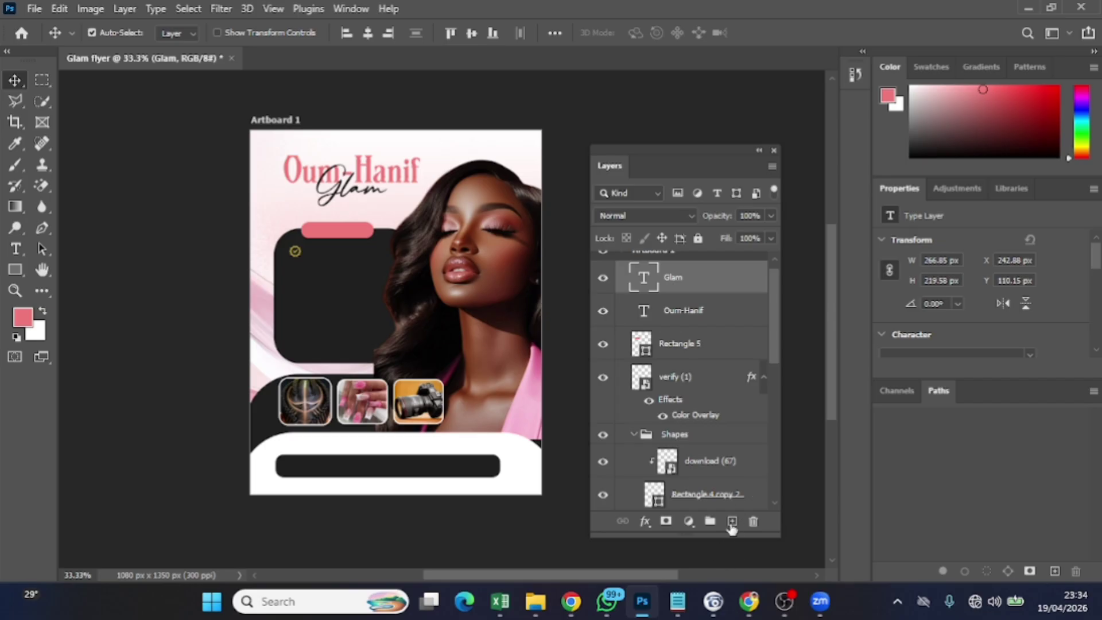
On a new layer, paste the tagline as 9 pt Arial text
left_click(732, 521)
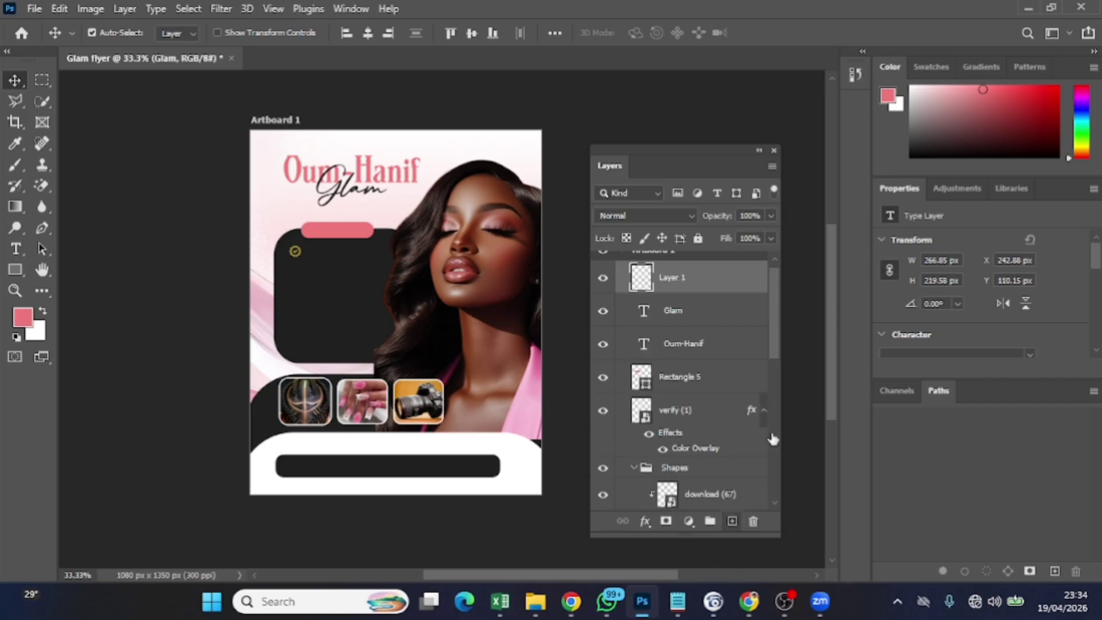
left_click(15, 248)
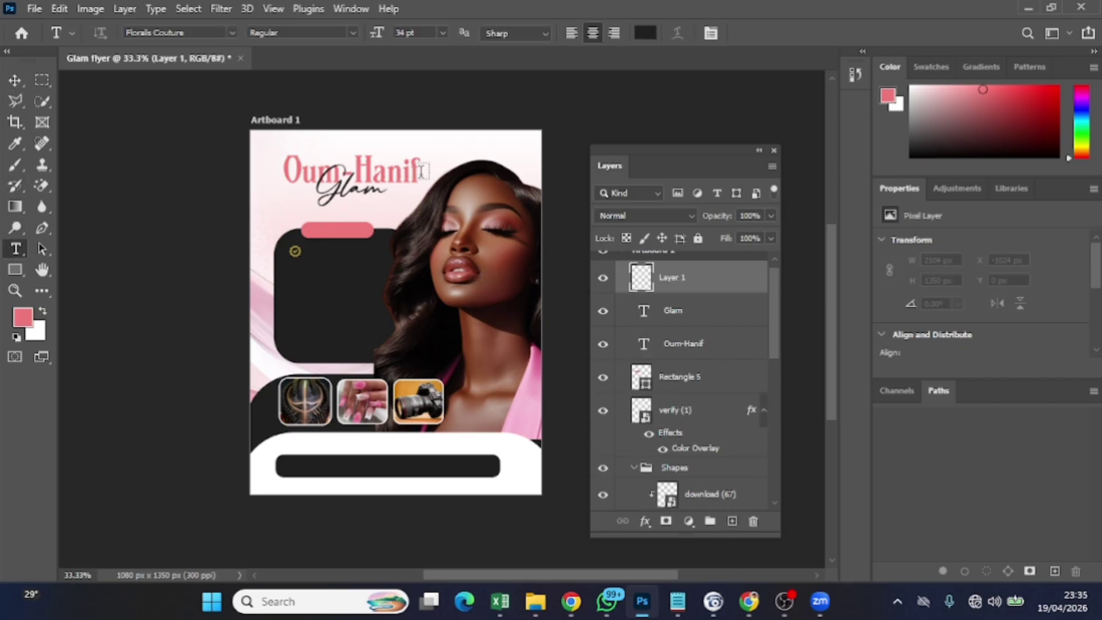
left_click(446, 140)
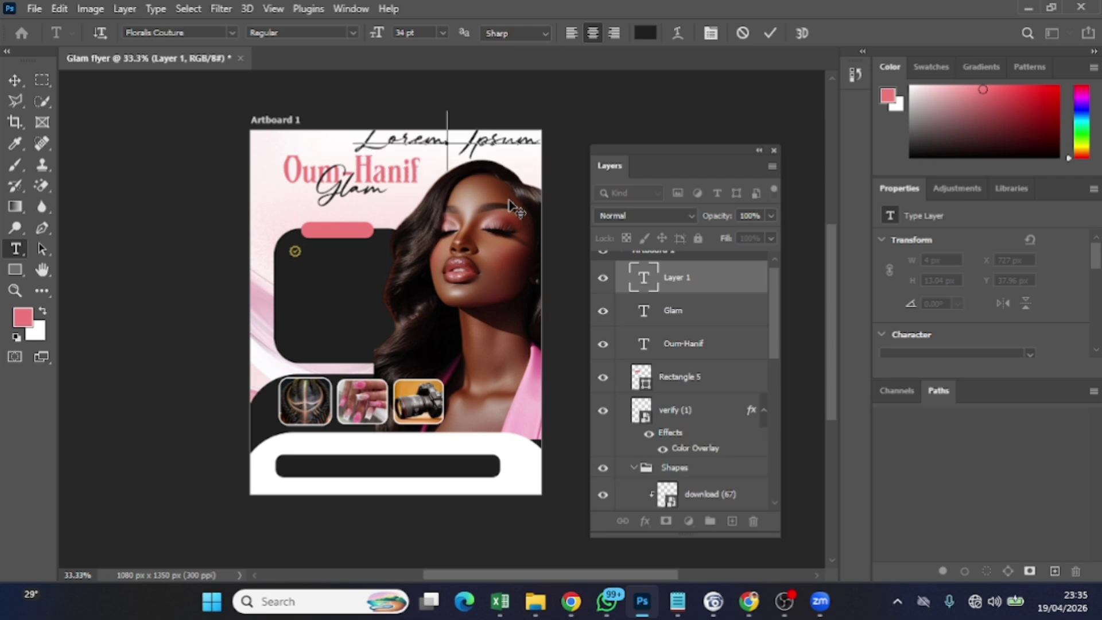
key("ctrl+v")
key("ctrl+a")
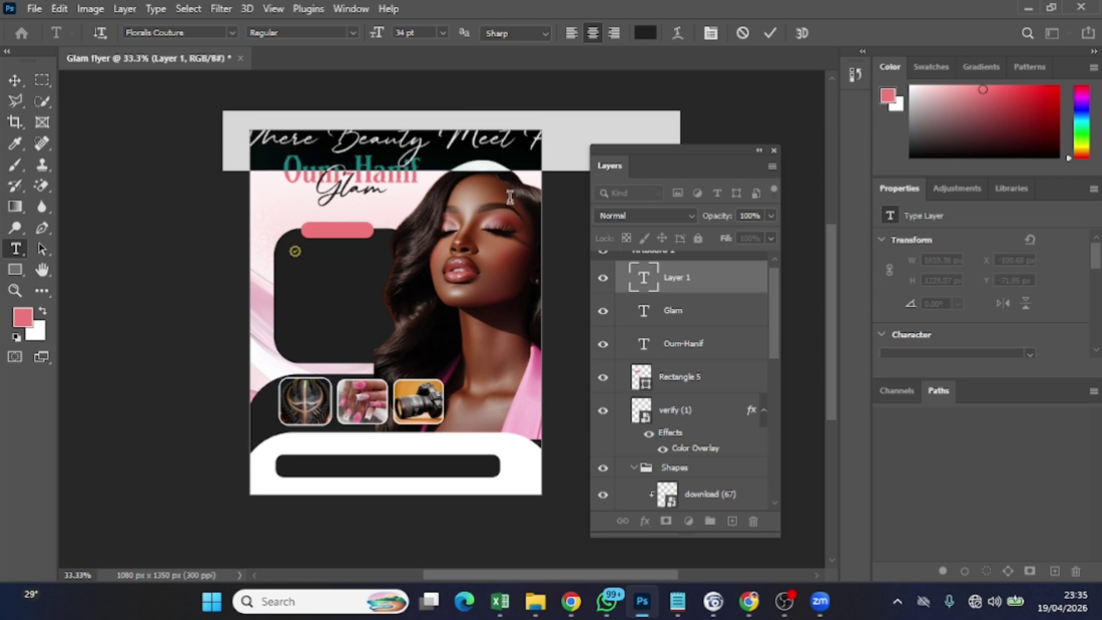
left_click(233, 32)
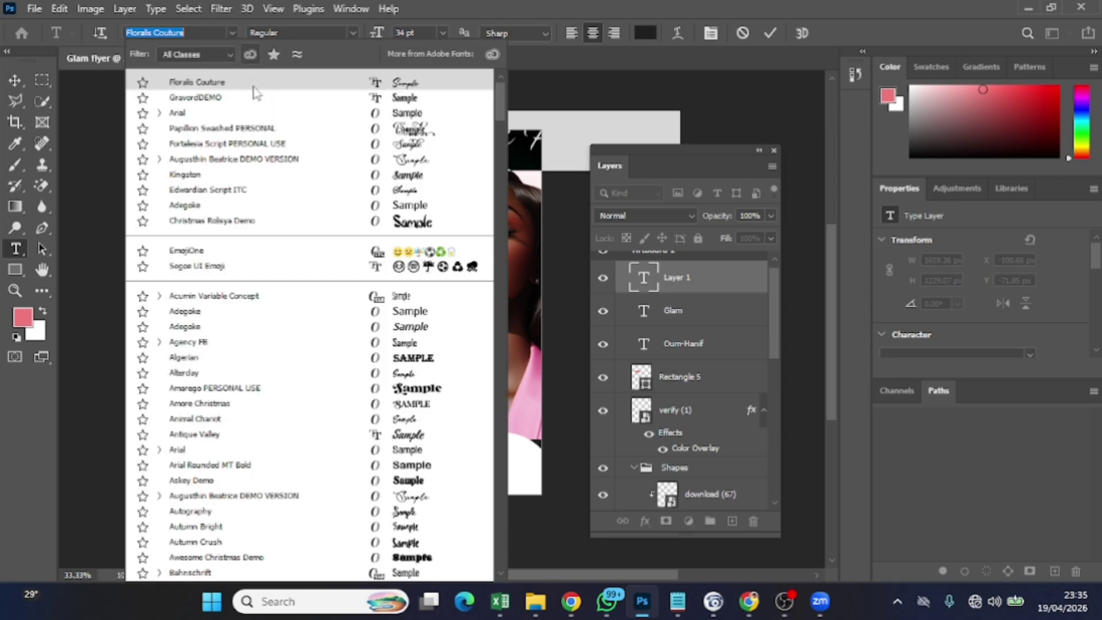
left_click(252, 112)
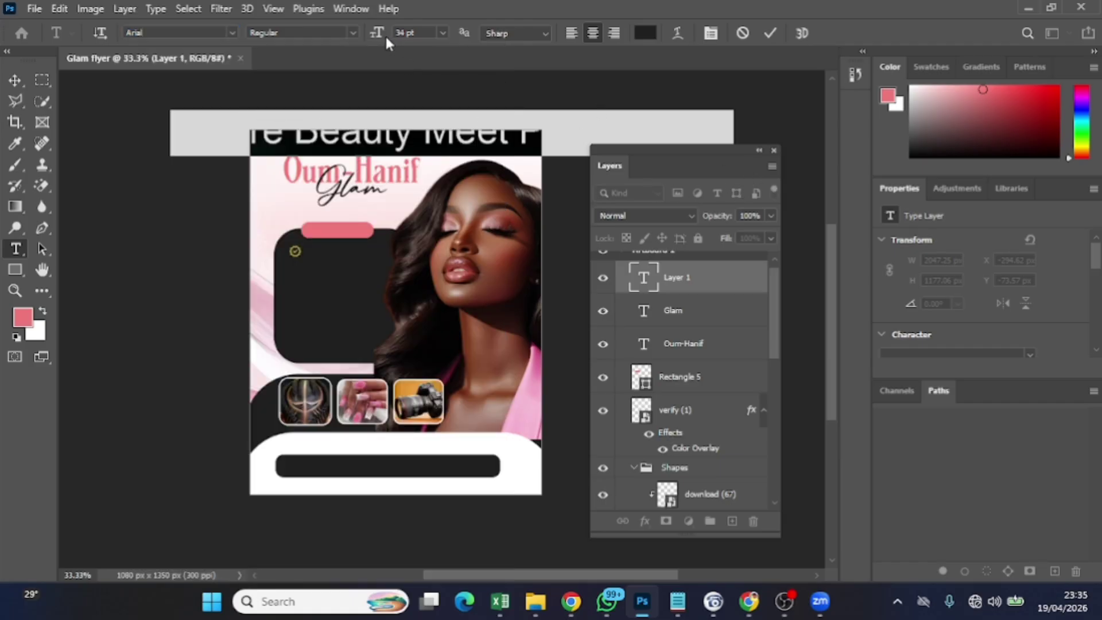
left_click_drag(383, 34, 362, 38)
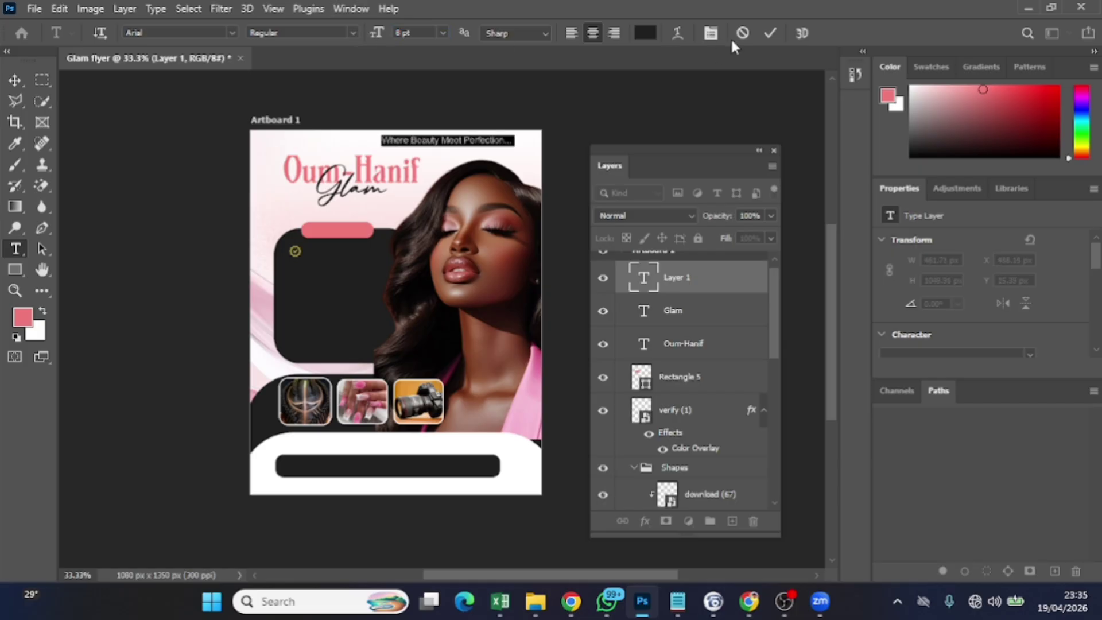
left_click(768, 33)
Place the tagline beneath the Glam script and reduce it to 7 pt
left_click(15, 81)
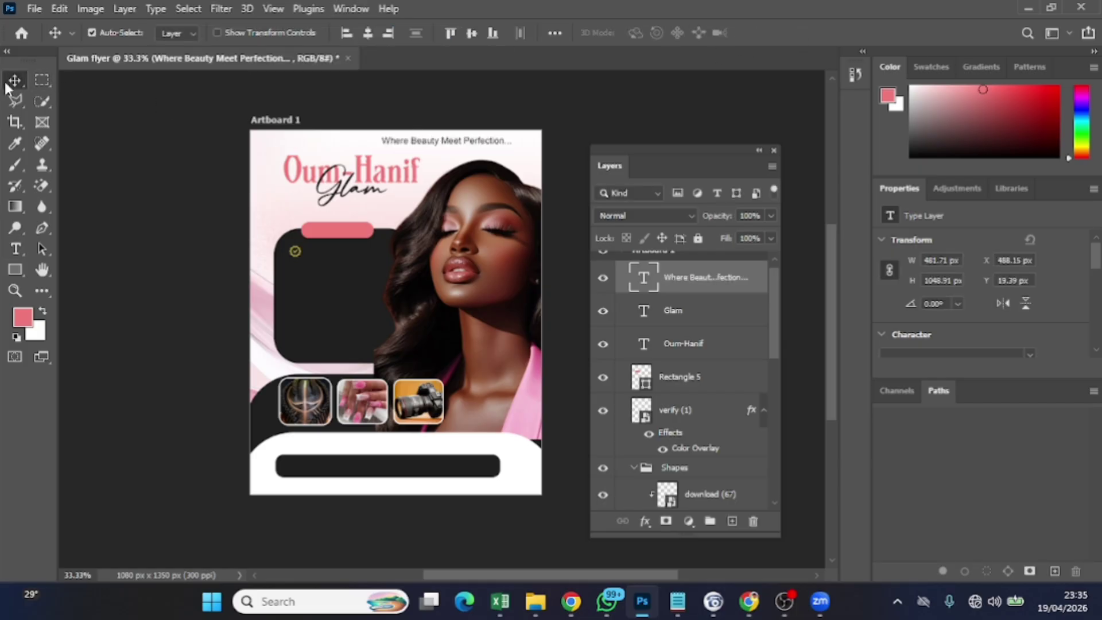
left_click_drag(450, 155, 358, 211)
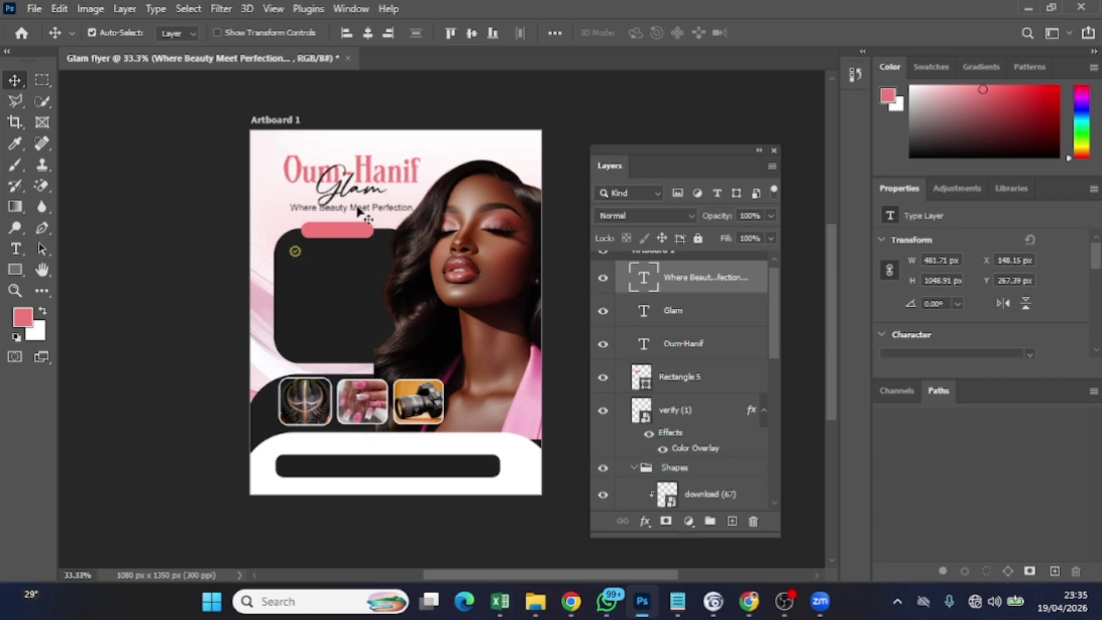
double_click(352, 207)
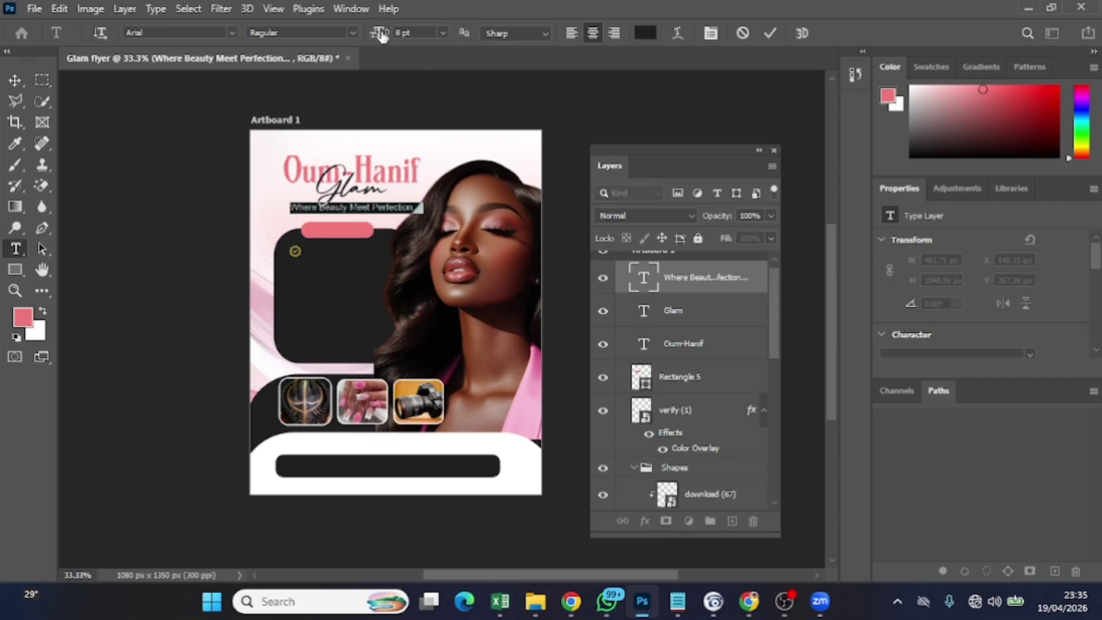
left_click_drag(377, 33, 380, 33)
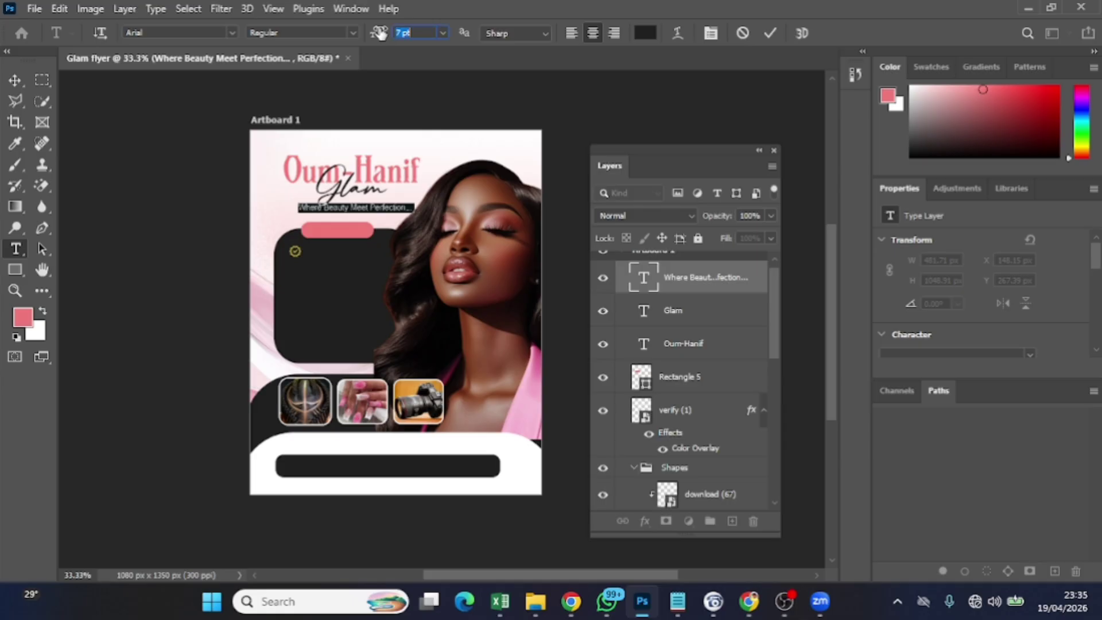
left_click(769, 33)
key("v")
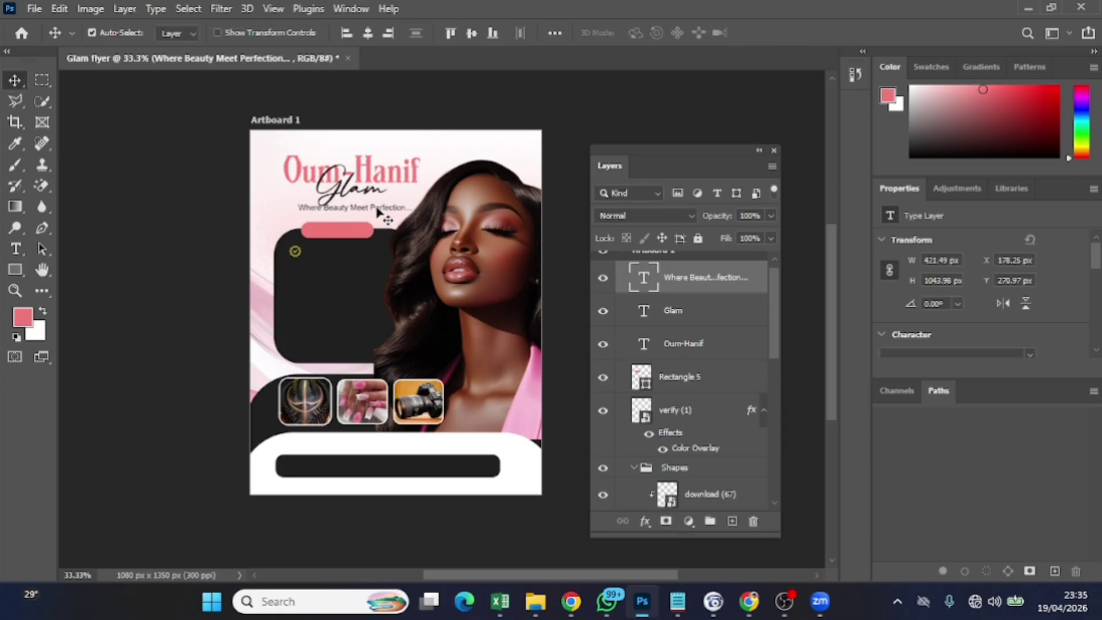
left_click_drag(377, 208, 377, 211)
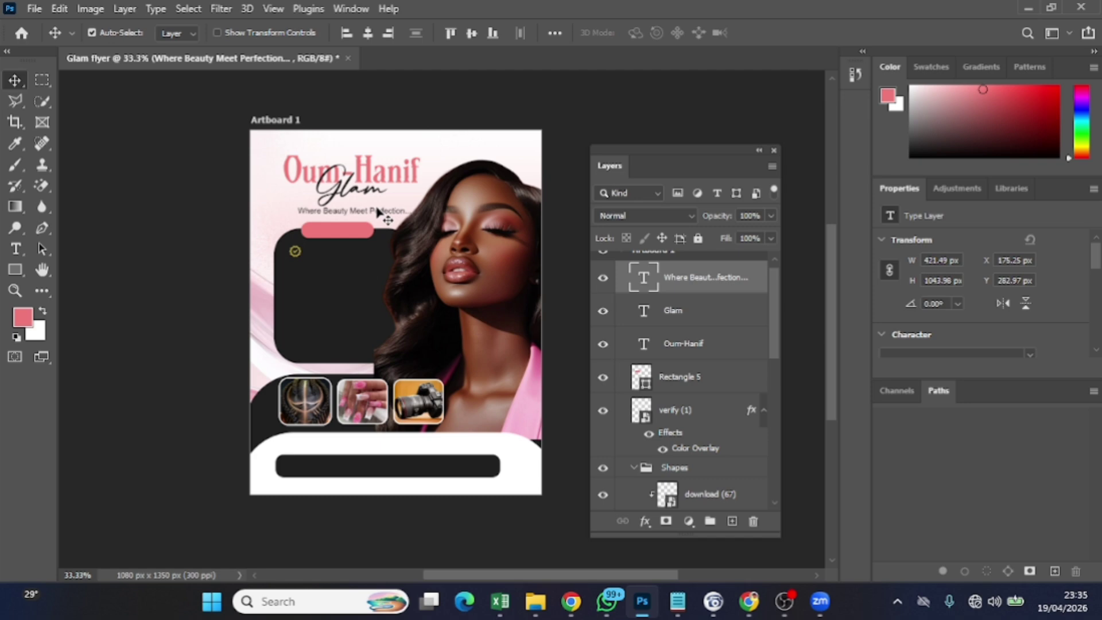
key("Left")
key("Left")
key("Left")
key("Left")
key("Left")
key("Left")
key("Left")
key("Left")
key("Left")
key("Left")
key("Left")
key("Left")
key("Left")
key("Left")
key("Left")
key("Left")
key("Left")
key("Left")
key("Left")
key("Left")
key("Left")
key("Left")
key("Left")
key("Left")
key("Left")
key("Left")
key("Left")
key("Left")
key("Left")
key("Left")
key("Left")
key("Left")
key("Left")
key("Left")
key("Left")
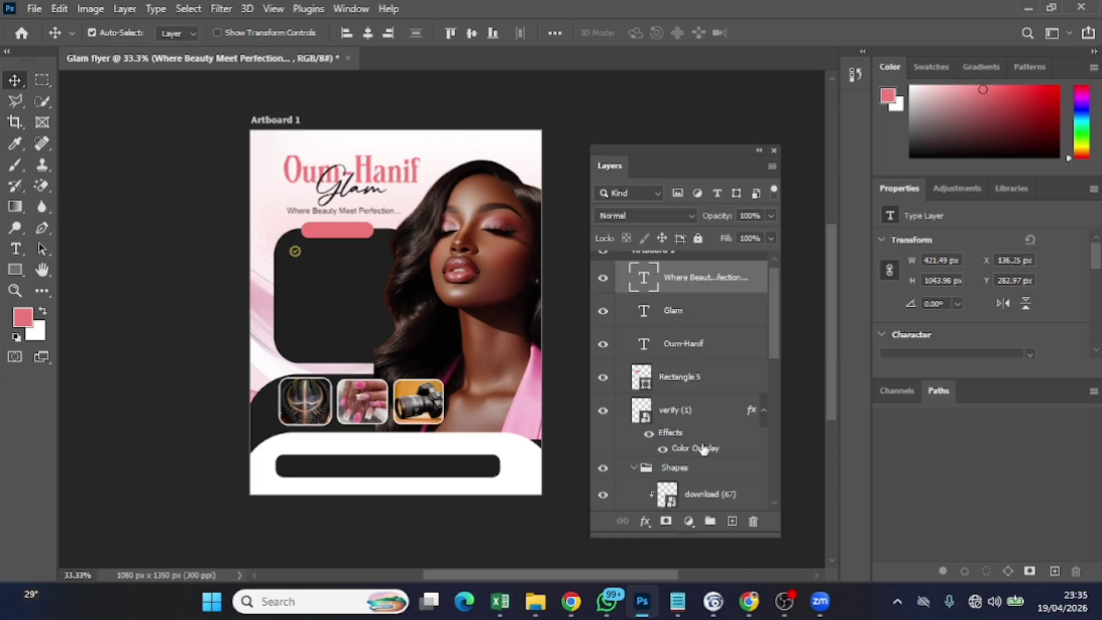
Group the three heading text layers into Group 1 and add an empty layer above it
left_click(699, 417)
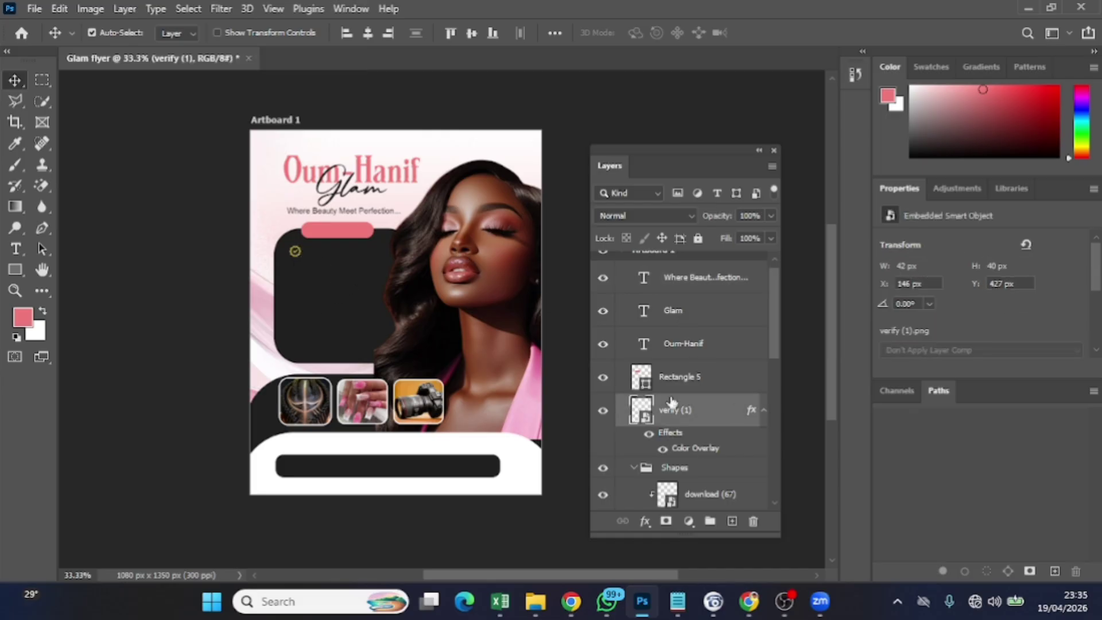
left_click(710, 351)
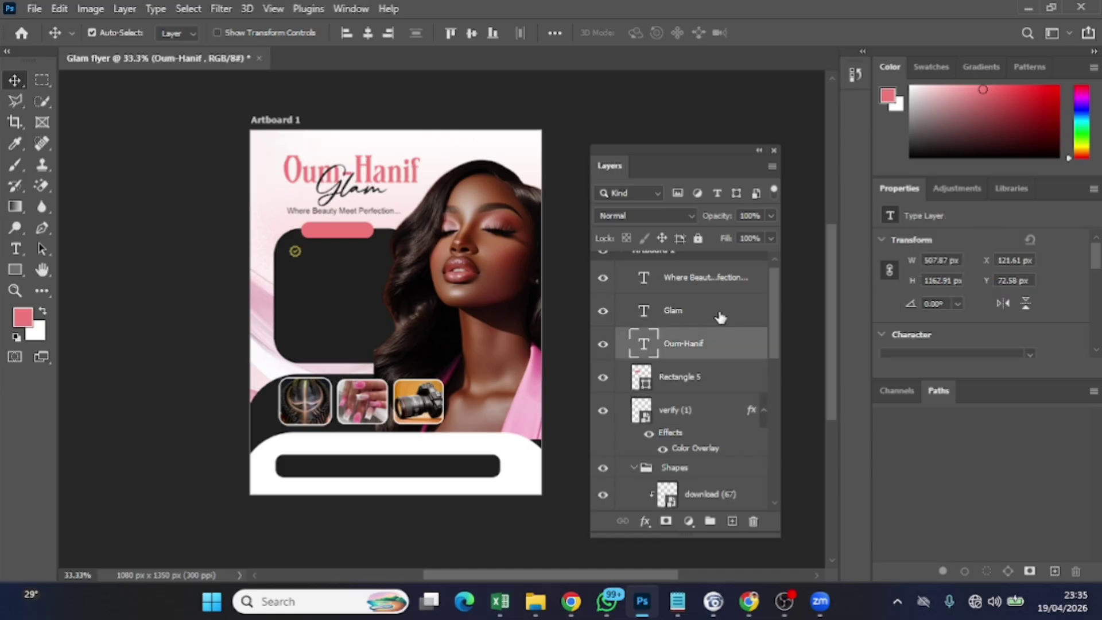
left_click(711, 277, "shift")
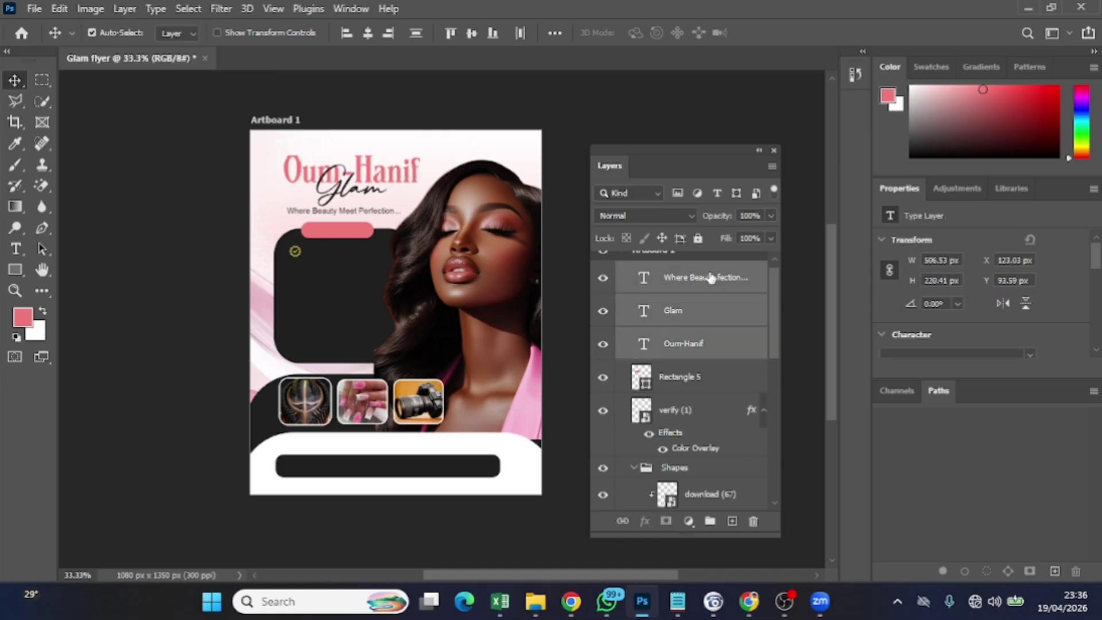
key("ctrl+g")
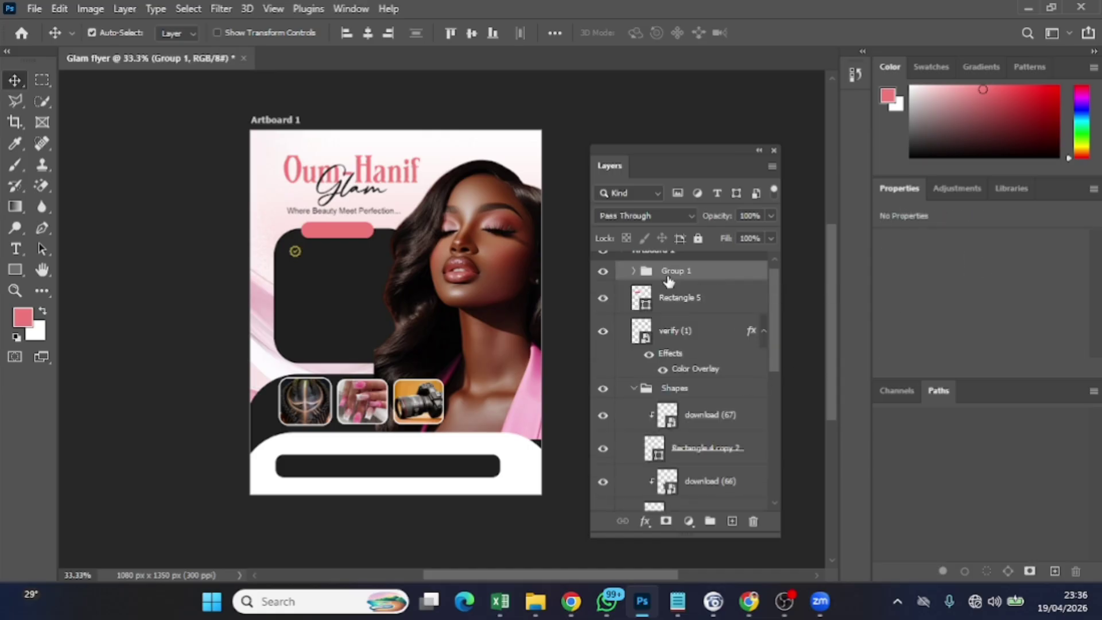
left_click(732, 521)
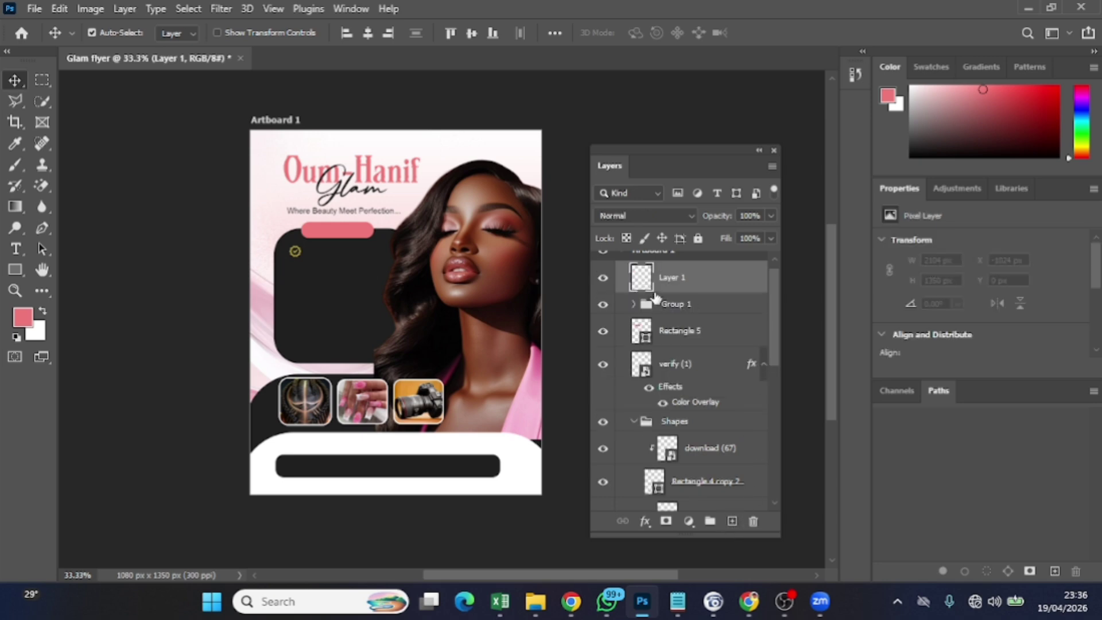
Copy the services list from the Notepad notes and return to the flyer
left_click(42, 249)
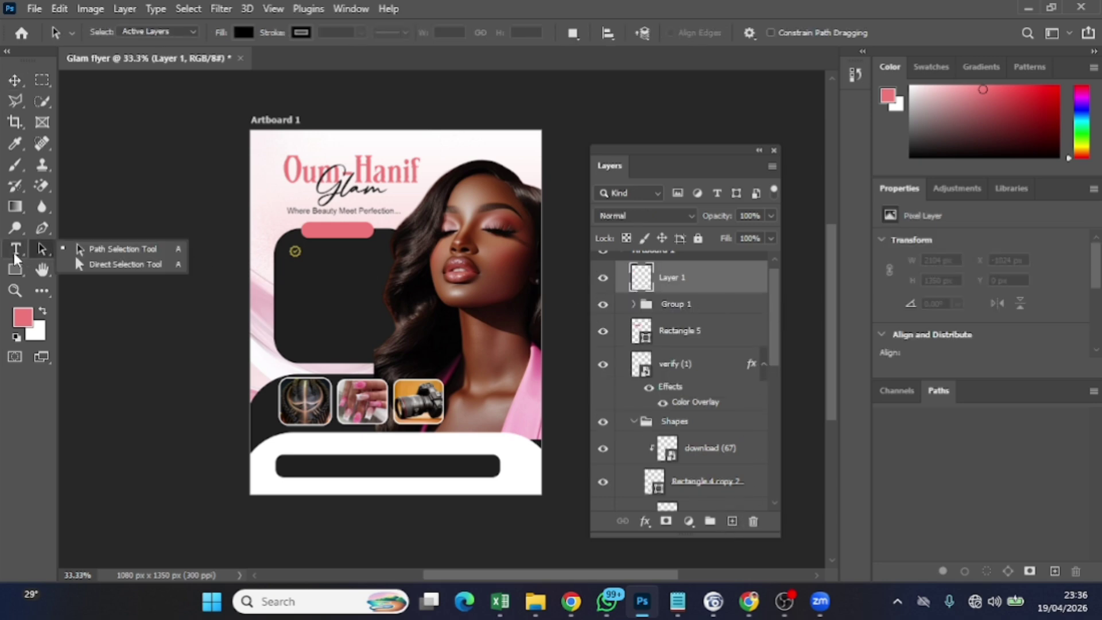
left_click(15, 252)
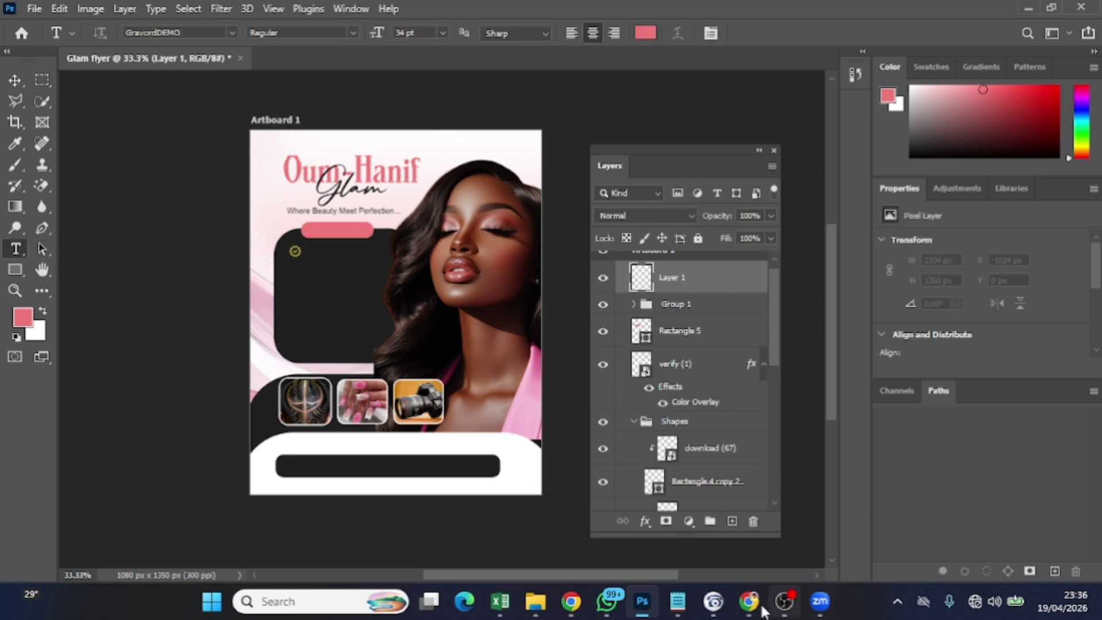
left_click(677, 601)
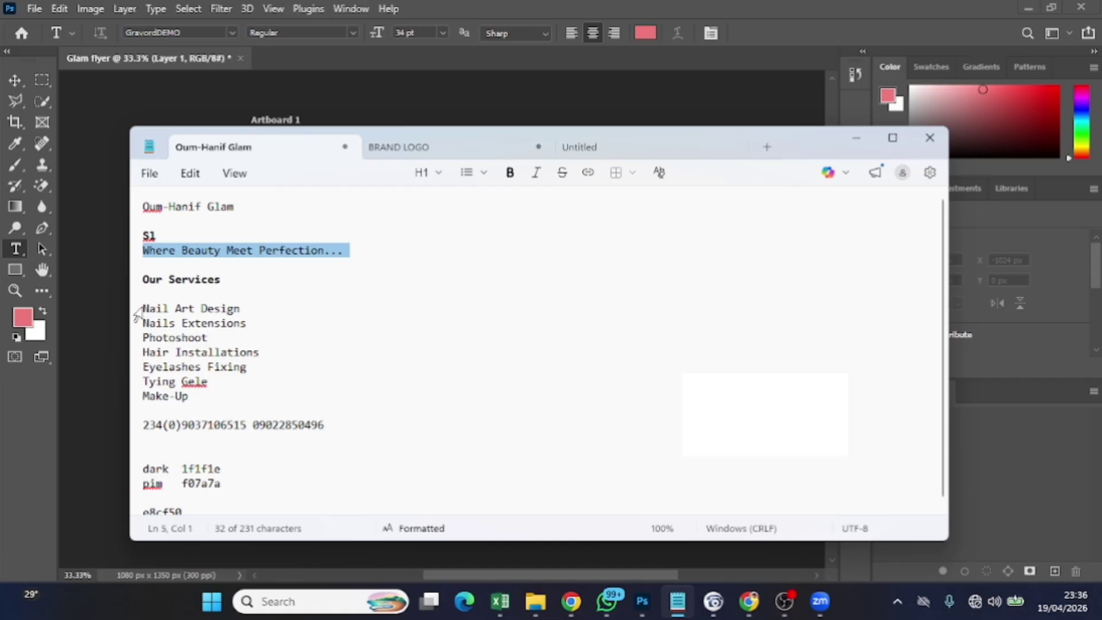
left_click_drag(138, 315, 229, 406)
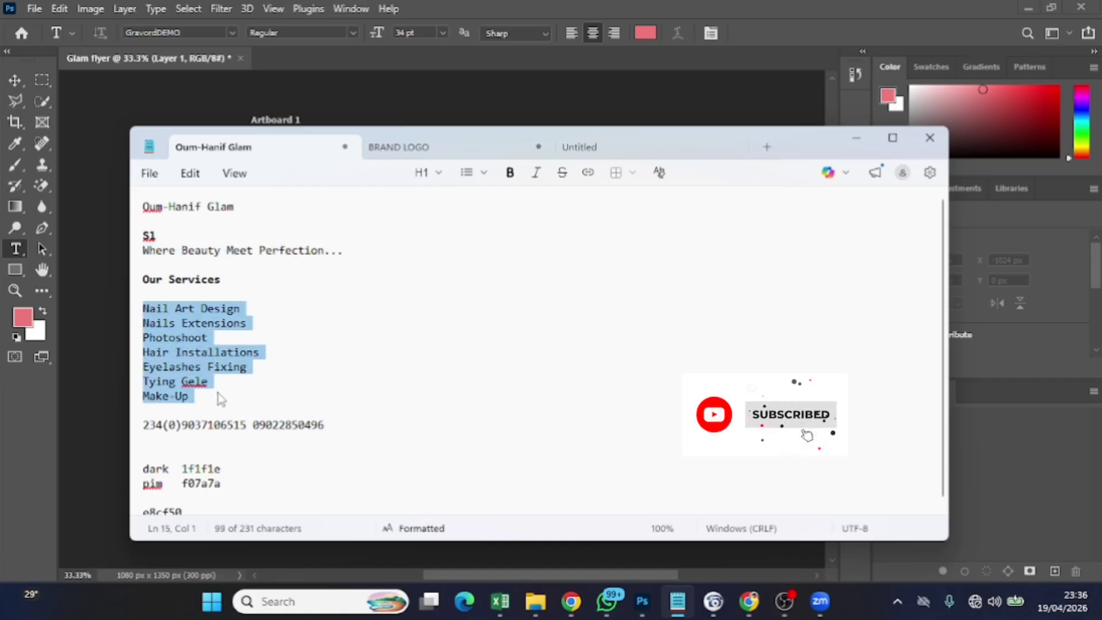
left_click(644, 600)
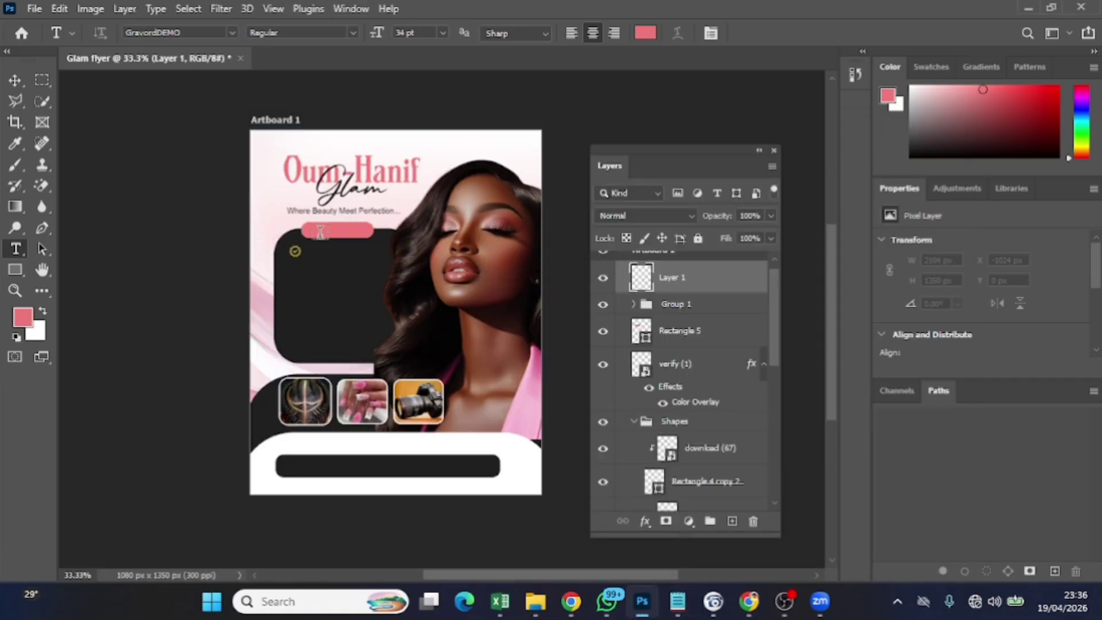
Paste the services list onto a new text layer and set its font to Arial
left_click(259, 271)
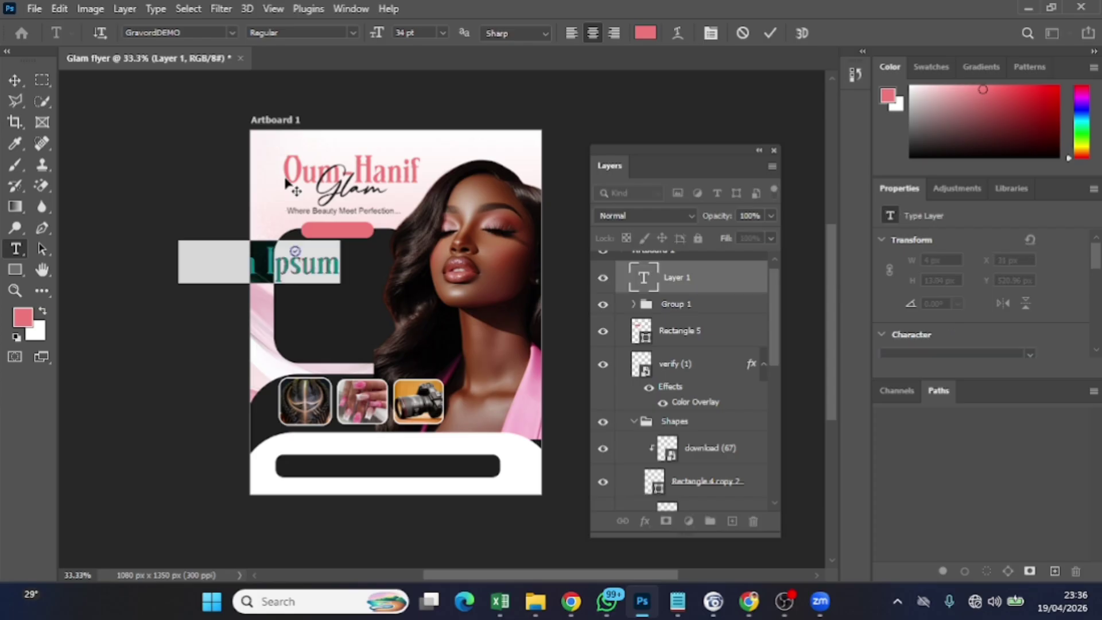
key("ctrl+v")
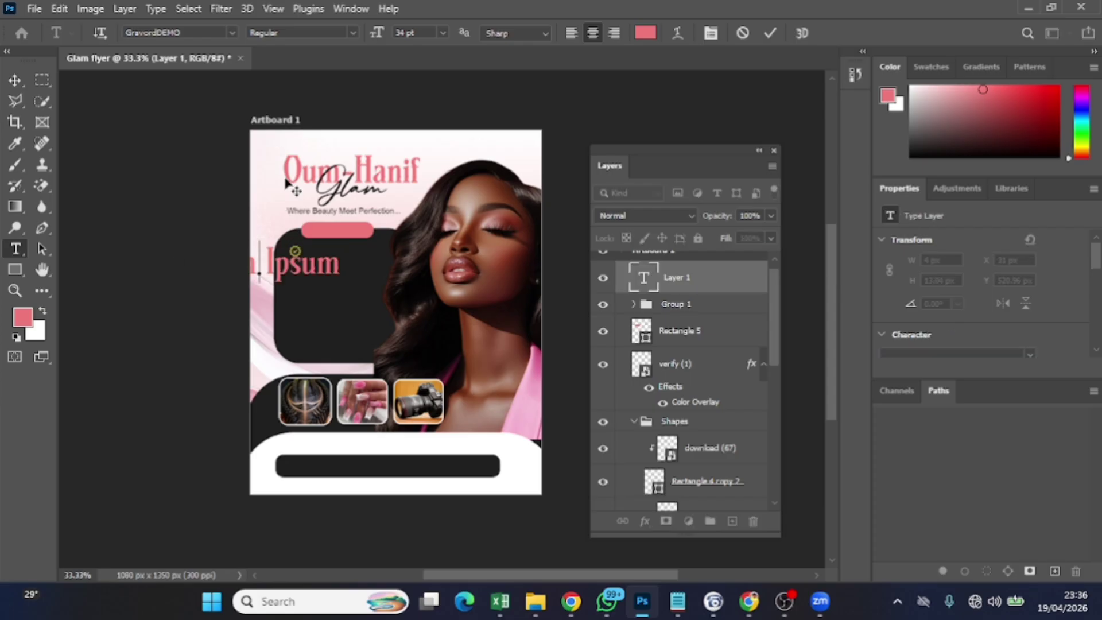
key("ctrl+a")
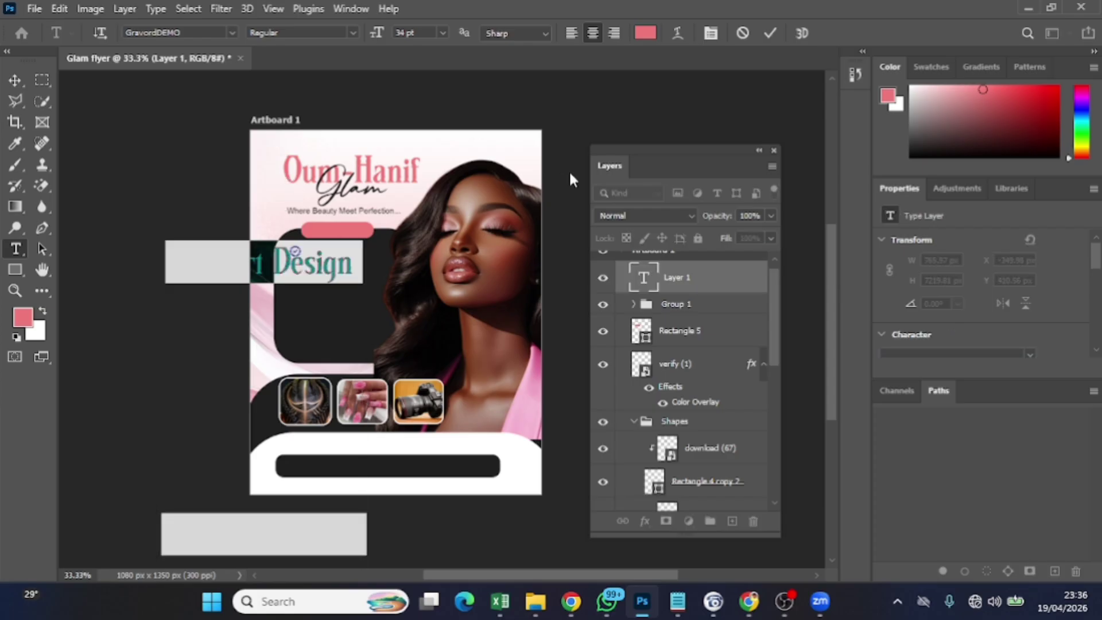
scroll(997, 300, "down", 2)
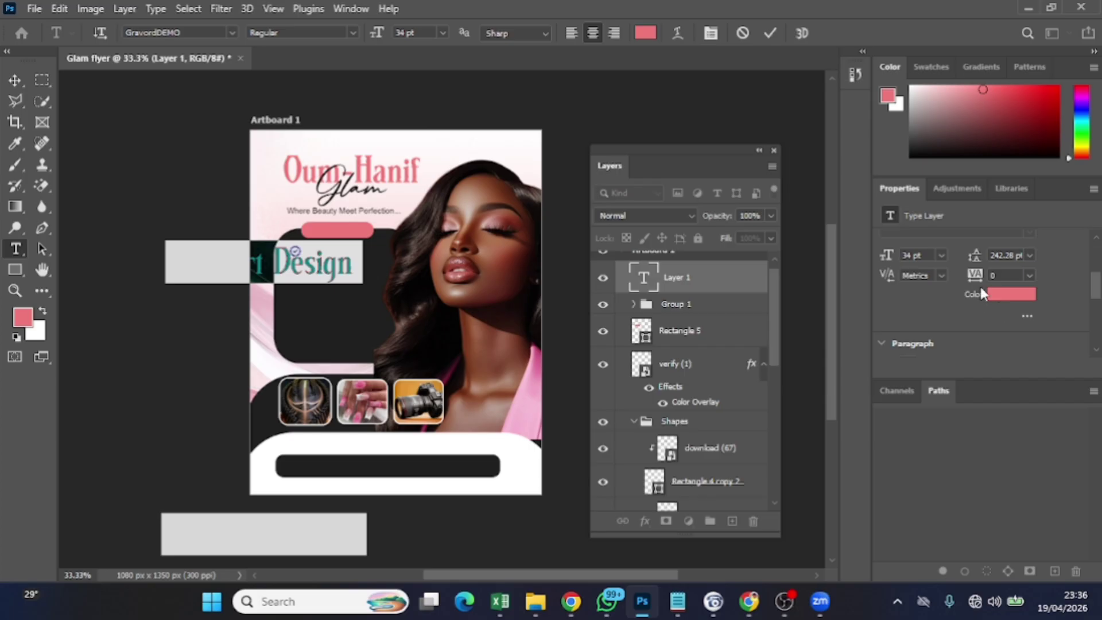
left_click_drag(977, 261, 809, 286)
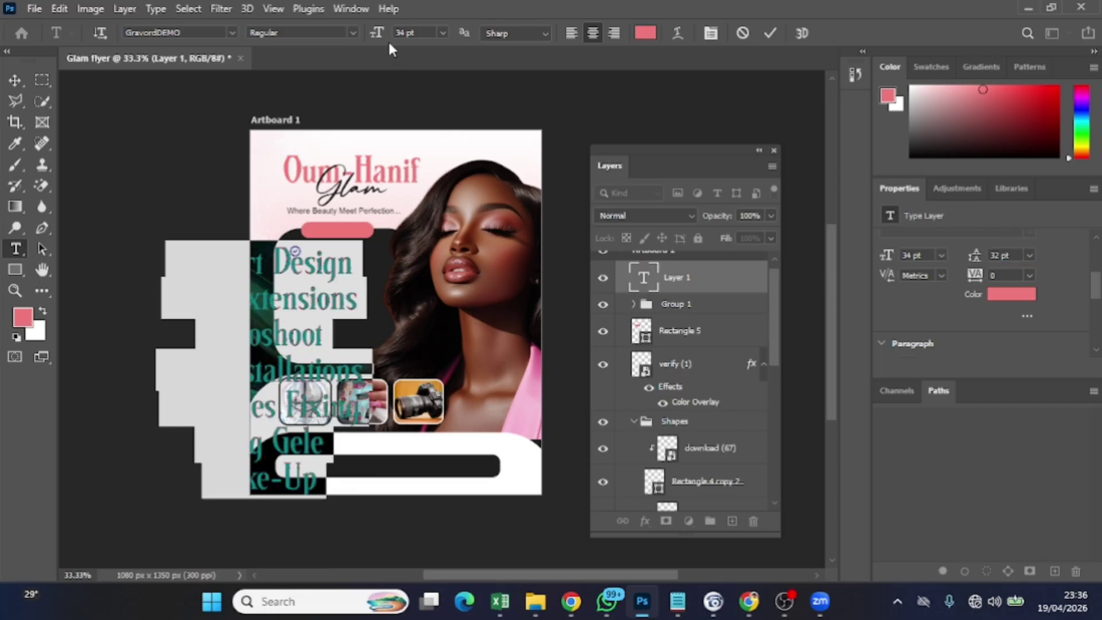
left_click(231, 33)
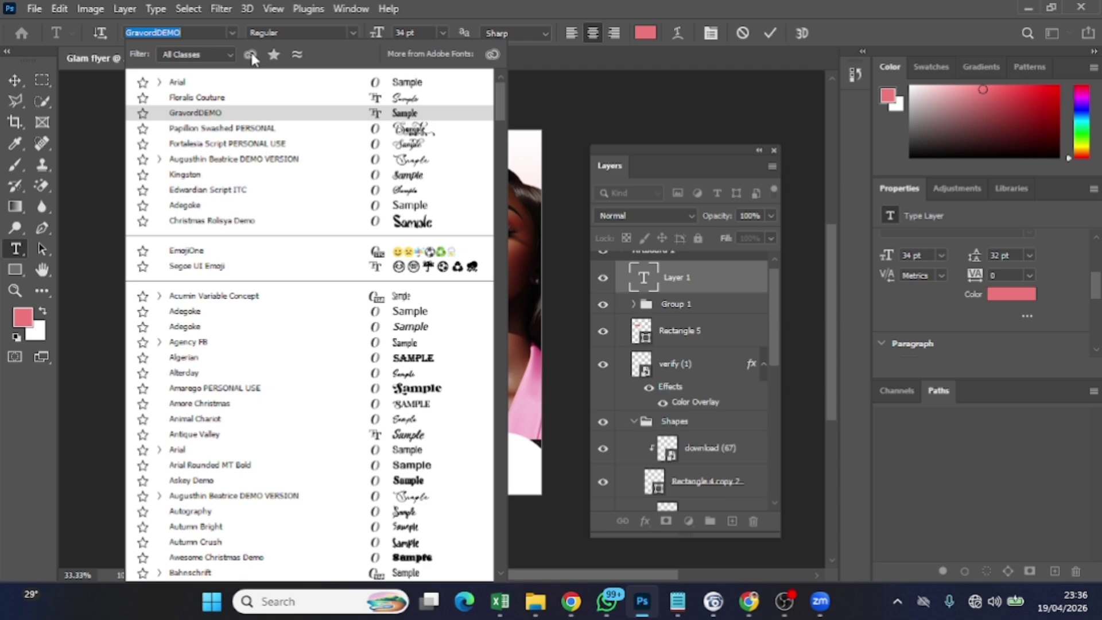
left_click(249, 83)
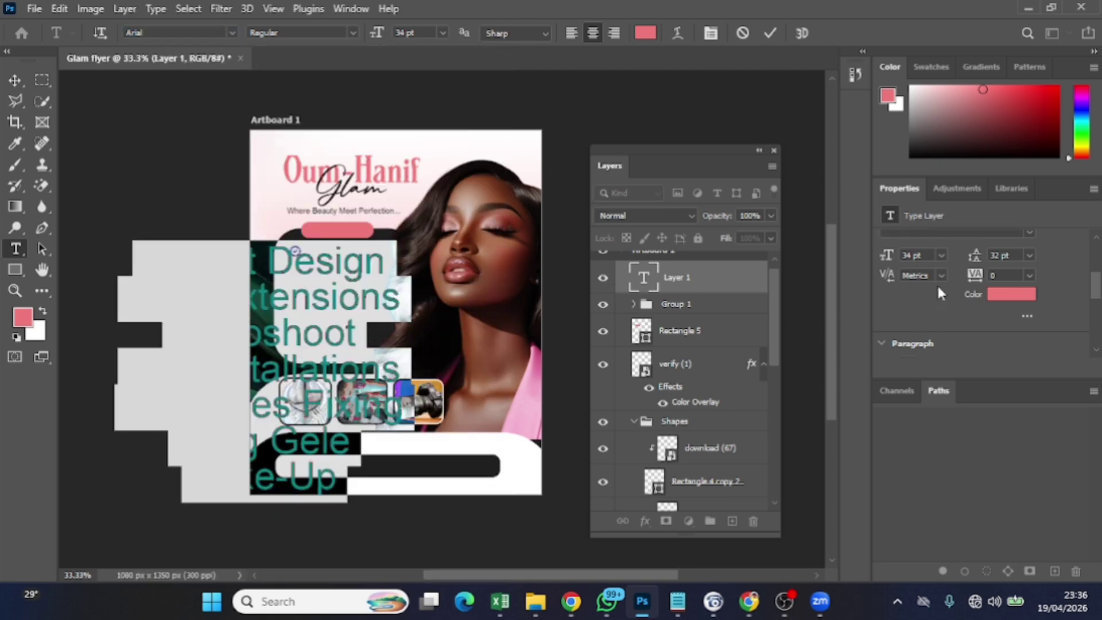
Make the list 9 pt, left-aligned, with 14 pt leading, and commit it
left_click_drag(386, 29, 358, 38)
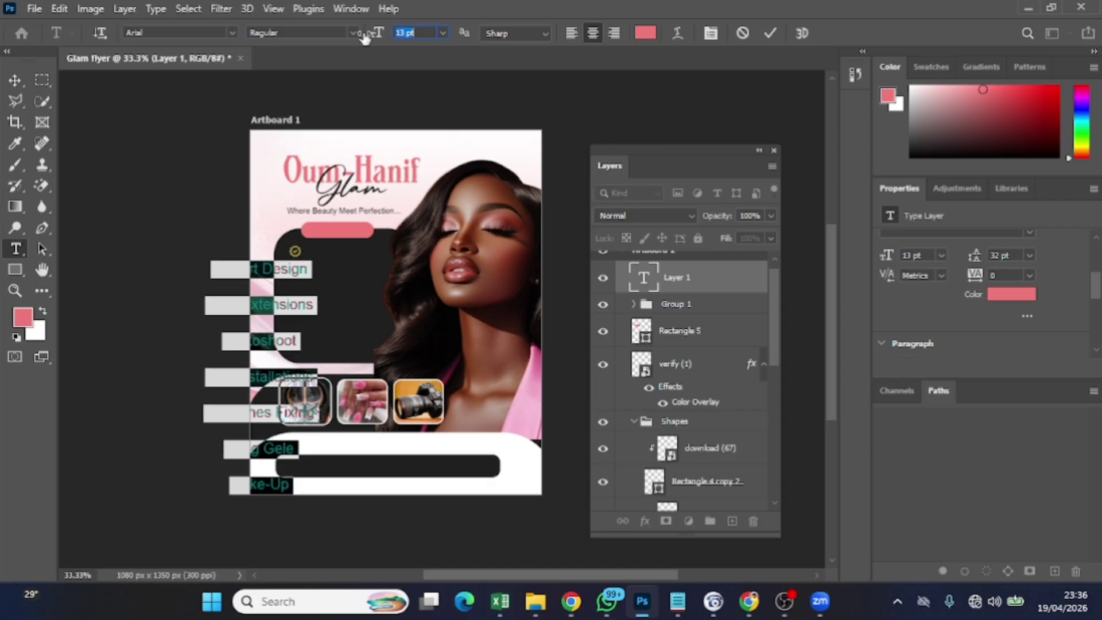
left_click(572, 34)
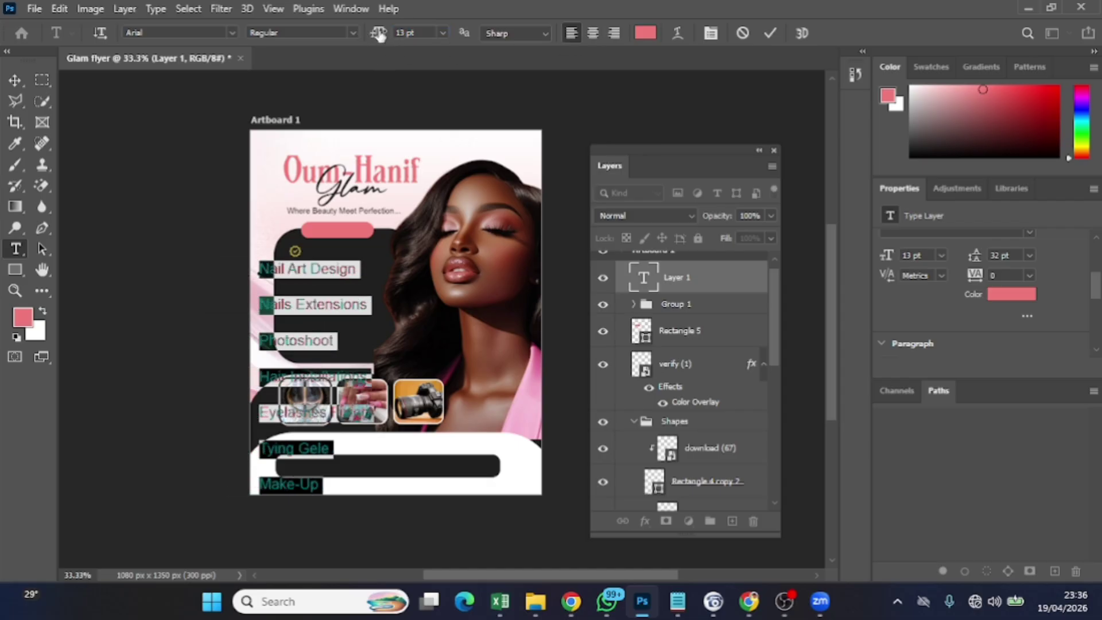
left_click_drag(383, 32, 375, 35)
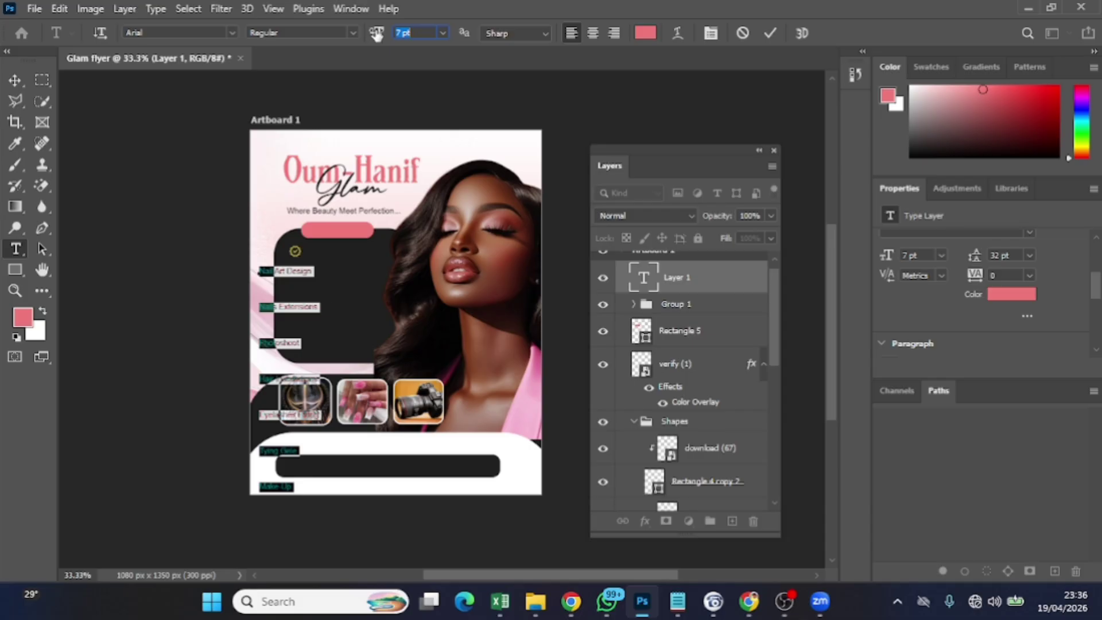
left_click_drag(376, 34, 379, 34)
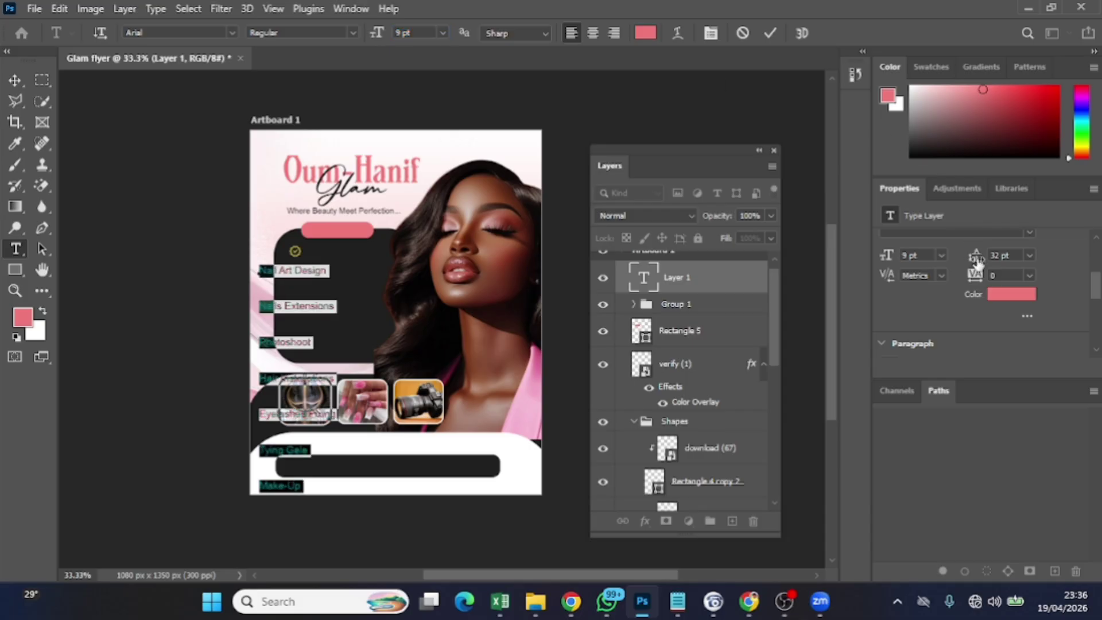
left_click_drag(974, 256, 963, 250)
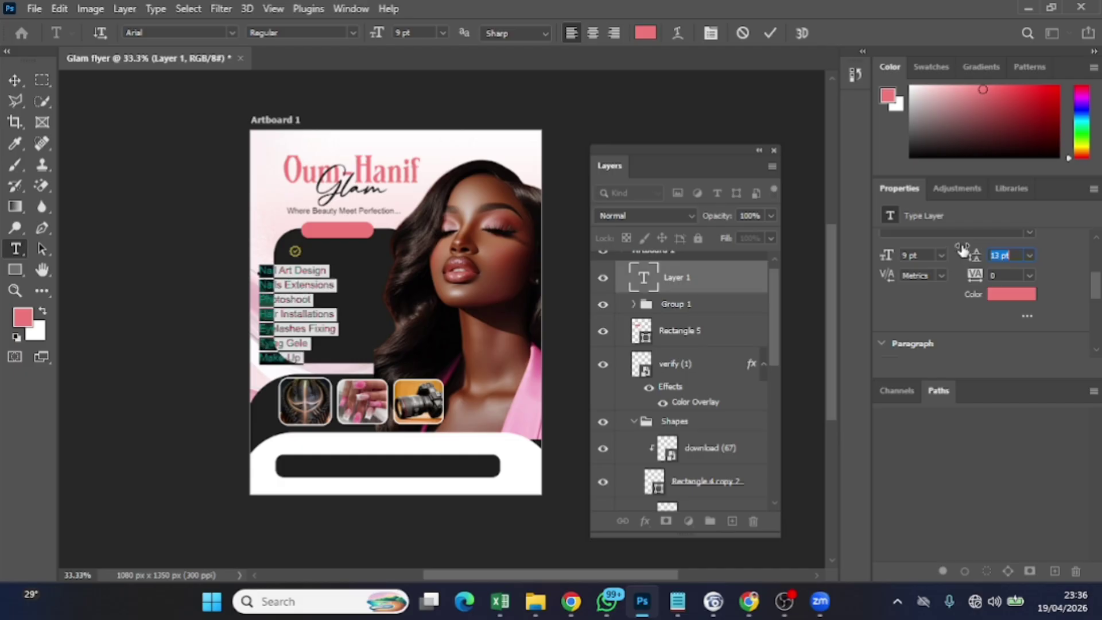
left_click_drag(963, 251, 962, 243)
type("26")
key("Return")
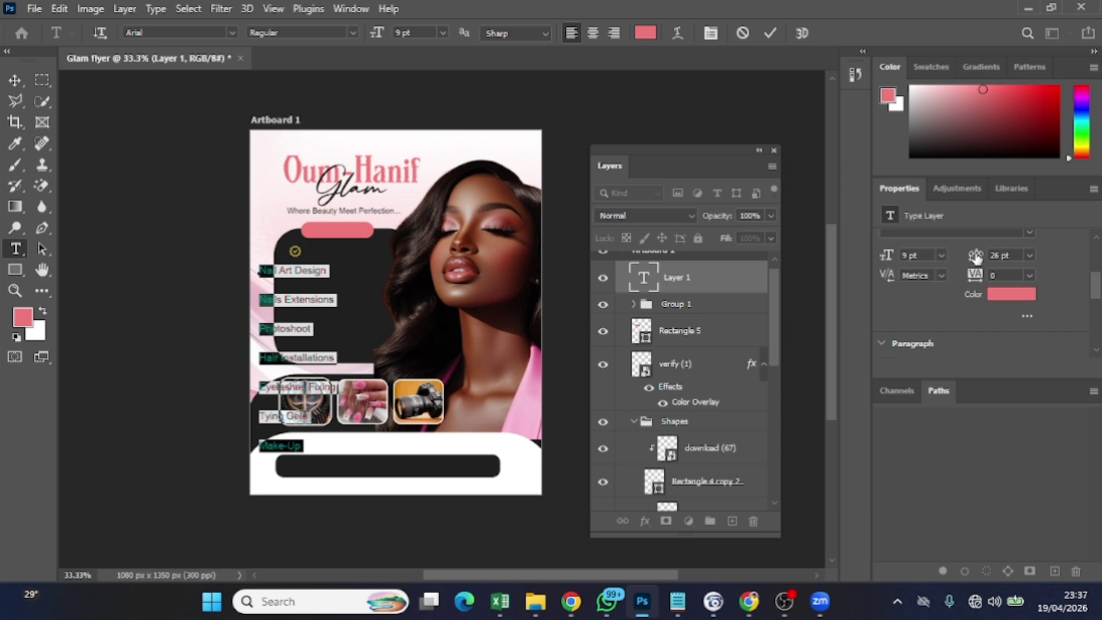
left_click_drag(978, 259, 967, 261)
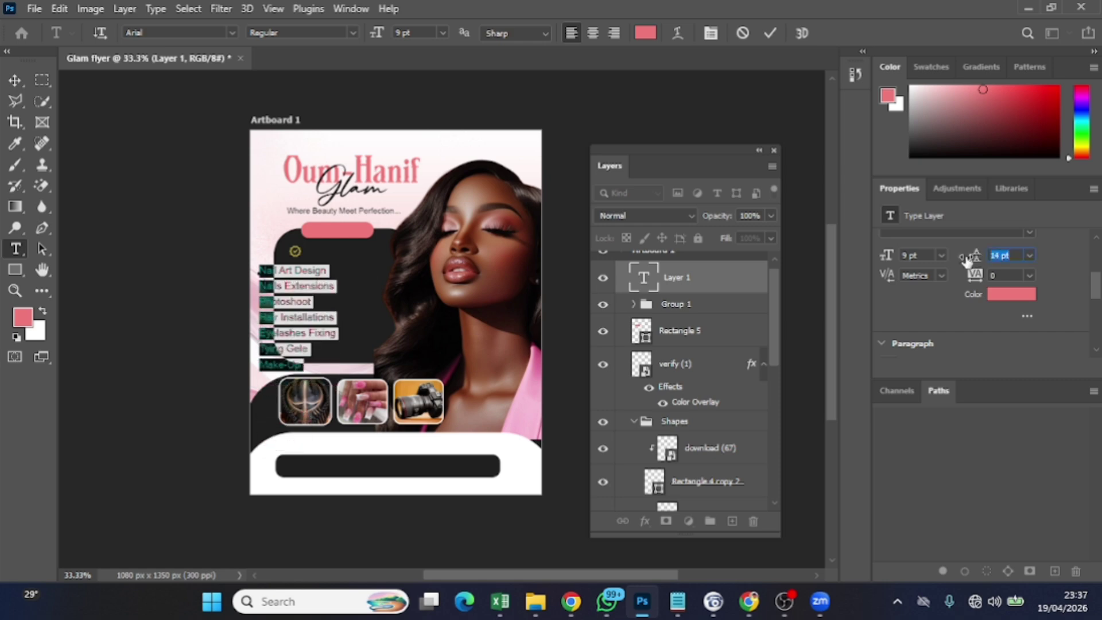
left_click(15, 80)
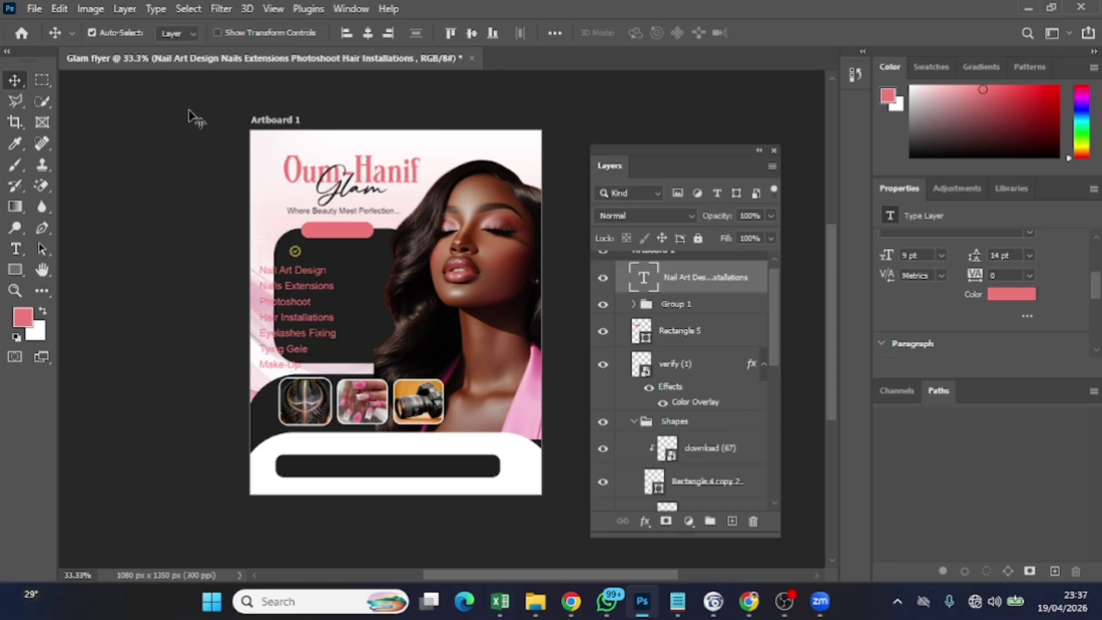
Move the services list onto the dark panel and colour it white (ffffff)
left_click_drag(302, 293, 346, 270)
double_click(347, 271)
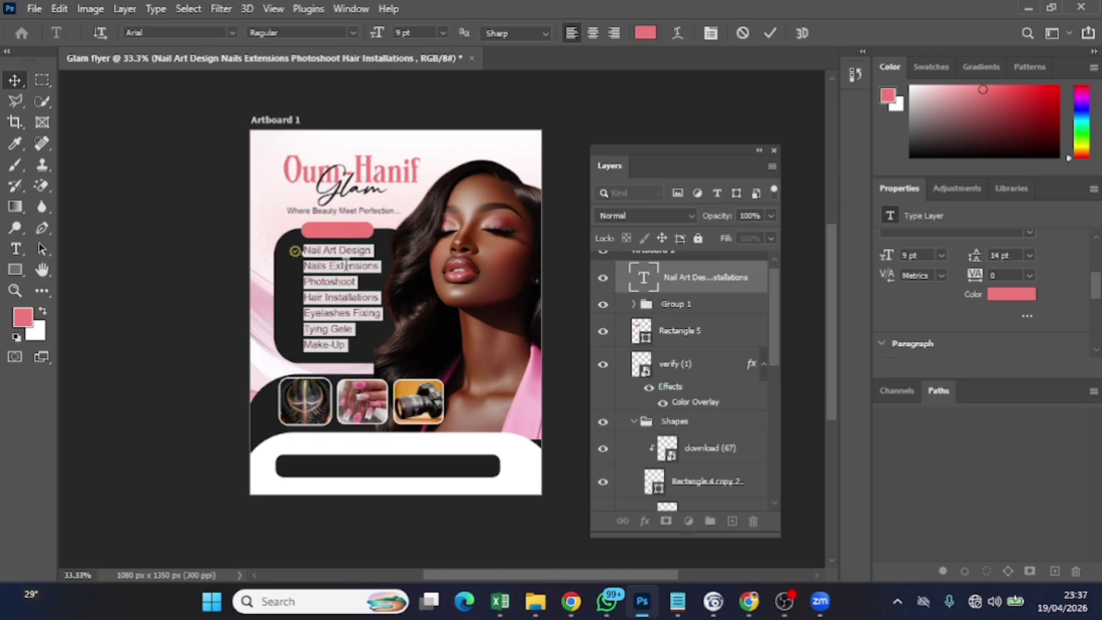
left_click(642, 35)
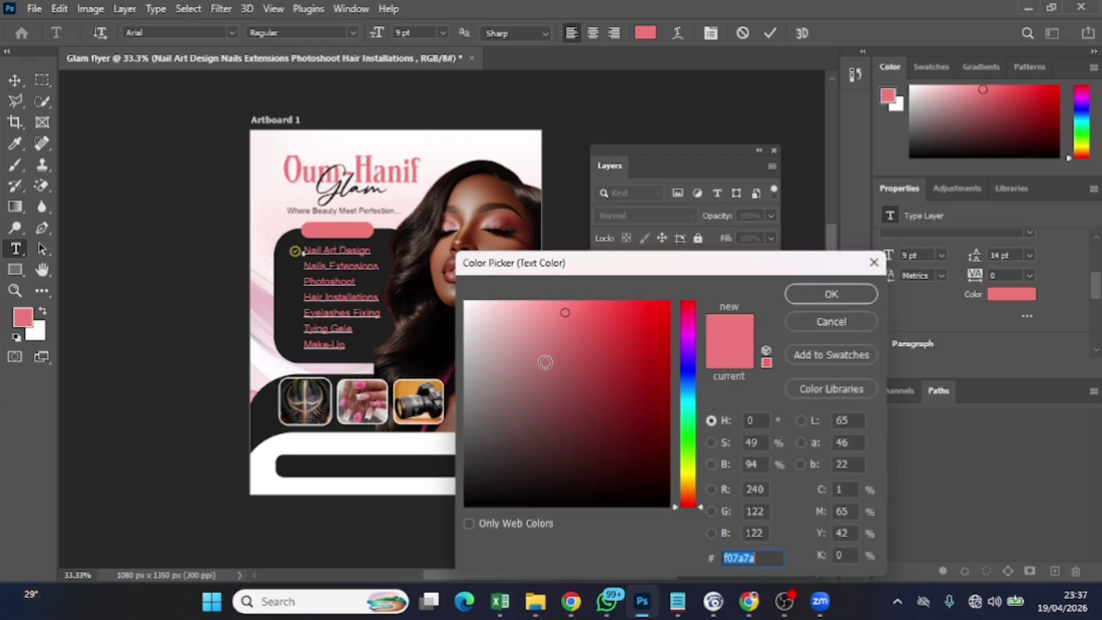
type("ffffff")
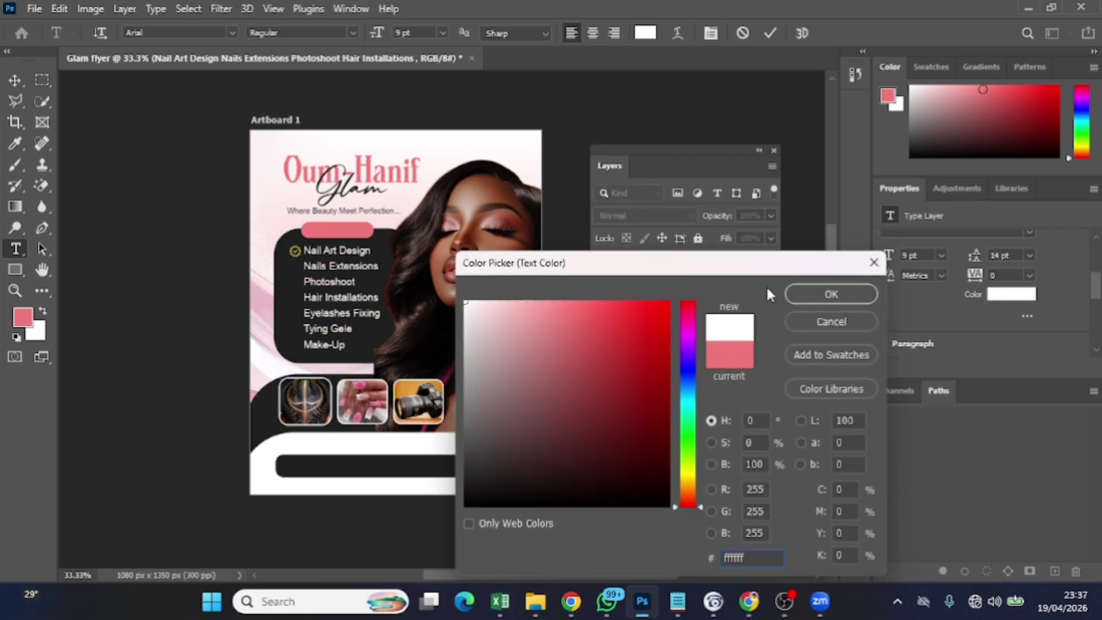
left_click(831, 294)
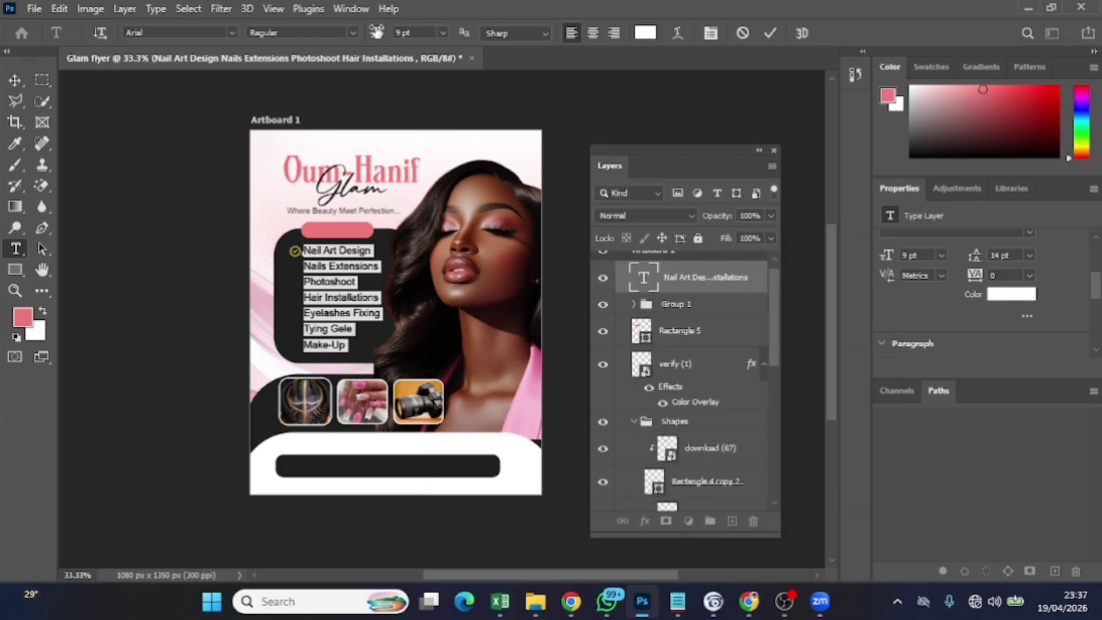
Change the list's font size to 8 pt and commit the edit
left_click_drag(376, 32, 367, 32)
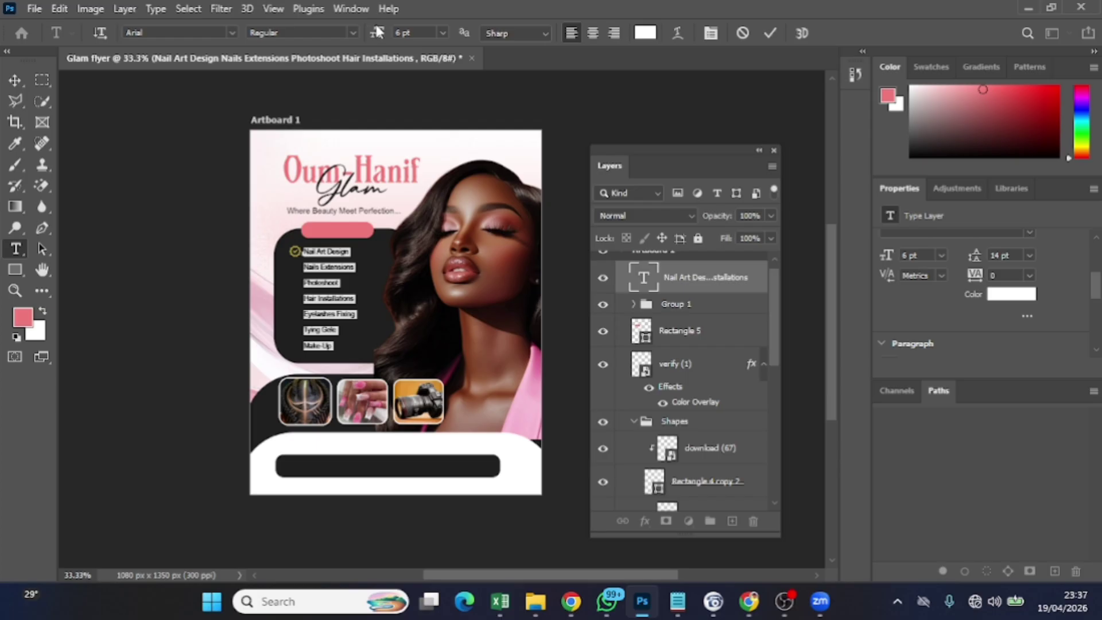
left_click(401, 33)
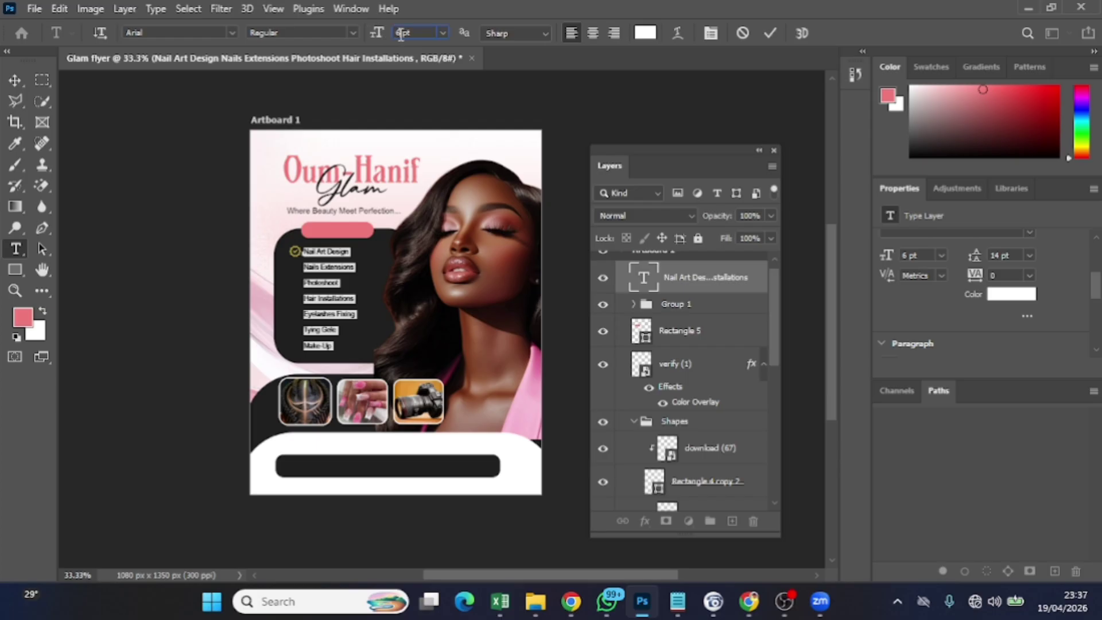
key("BackSpace")
type("8")
key("Return")
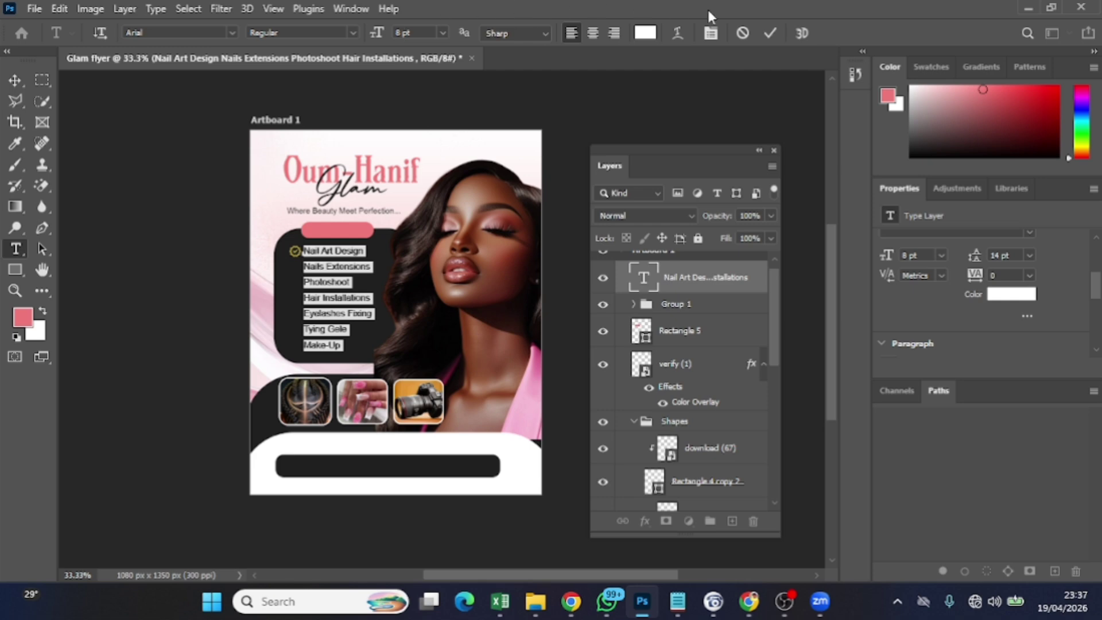
left_click(769, 33)
key("v")
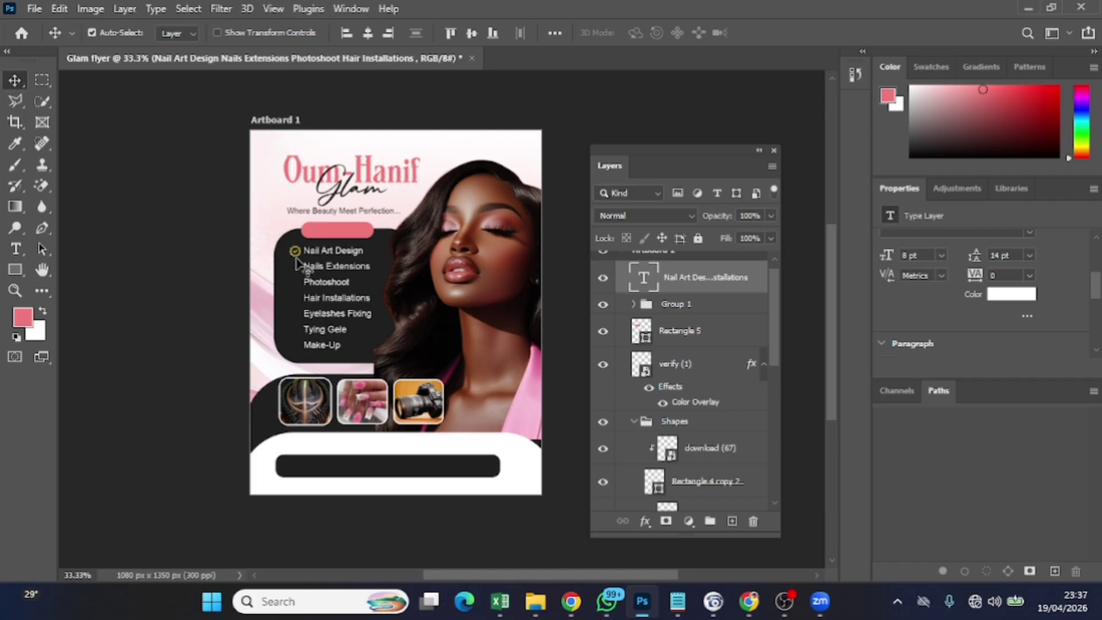
Shrink the verify (1) checkmark slightly and nudge it beside the first service
left_click(297, 259)
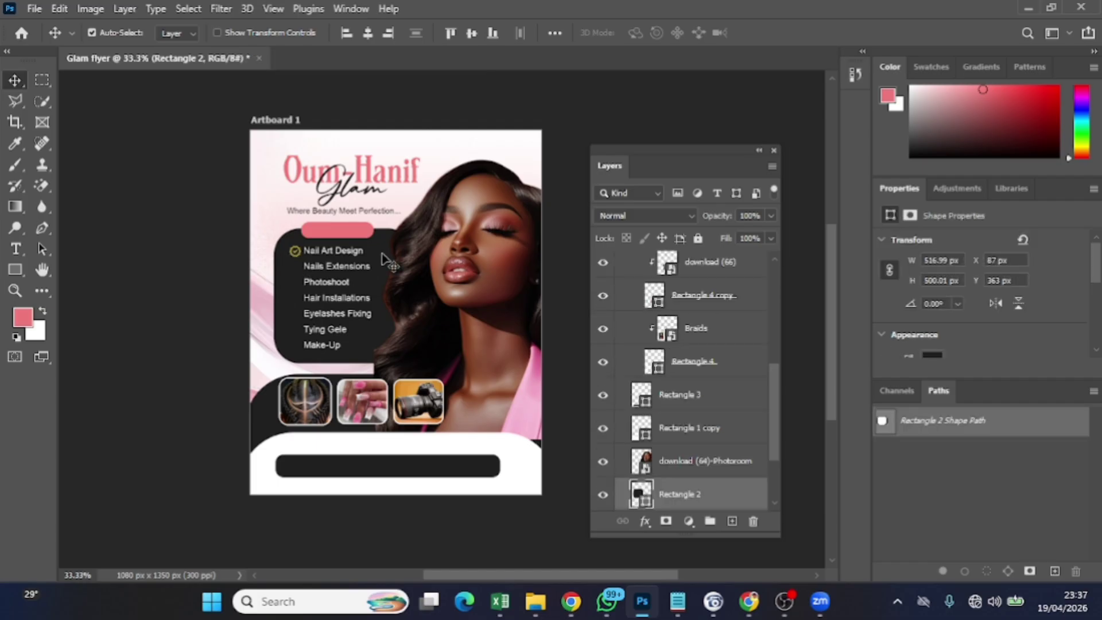
scroll(687, 330, "up", 2)
scroll(686, 330, "up", 3)
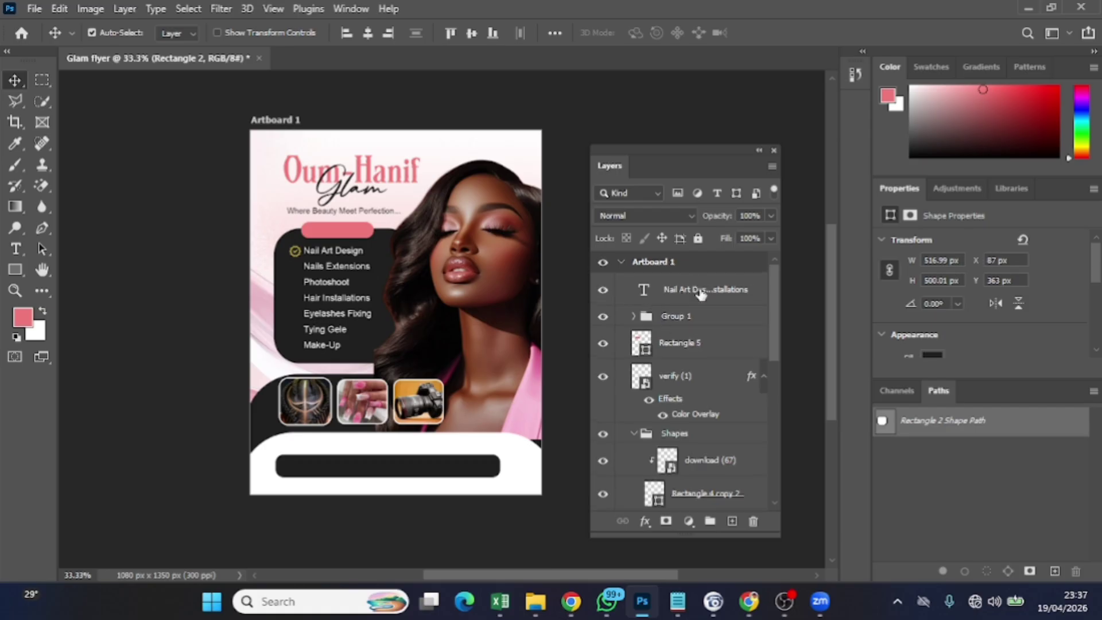
left_click(715, 377)
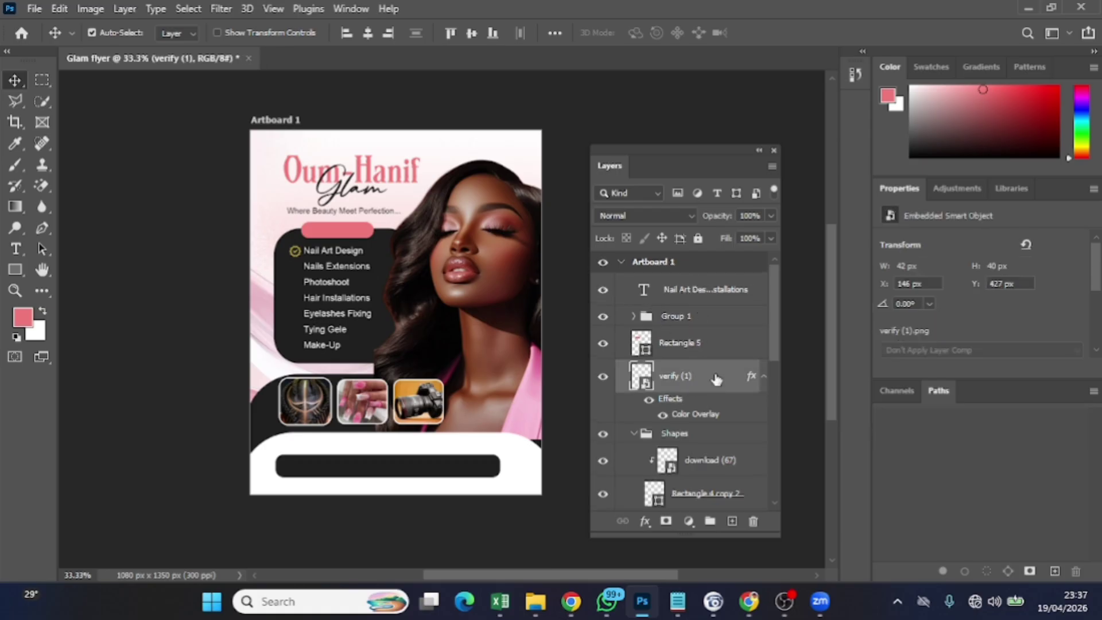
key("ctrl+t")
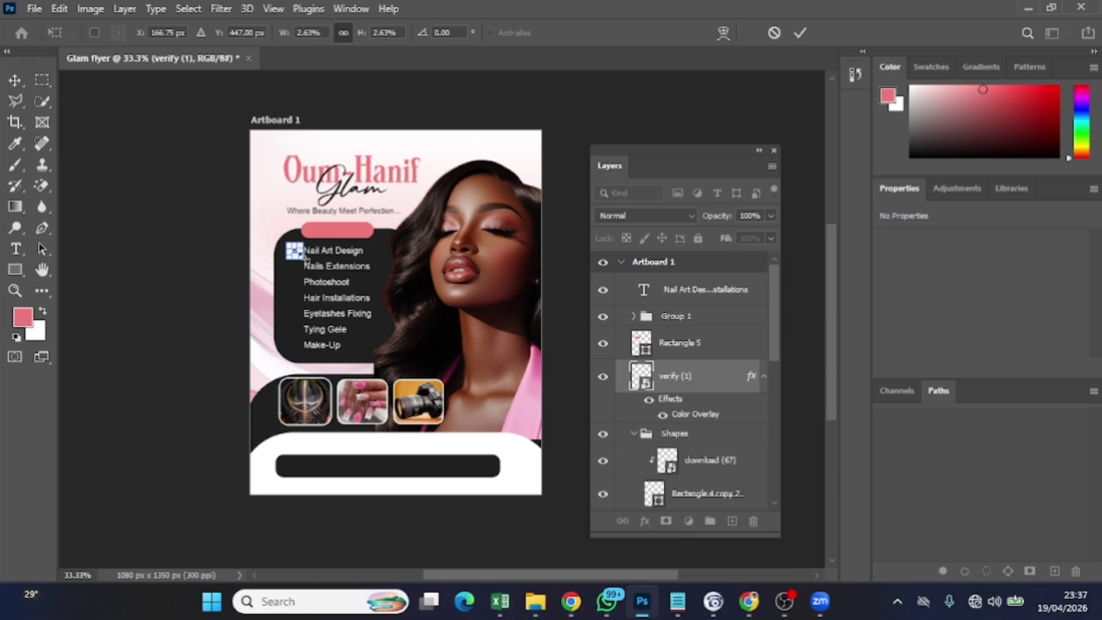
left_click_drag(302, 259, 299, 256)
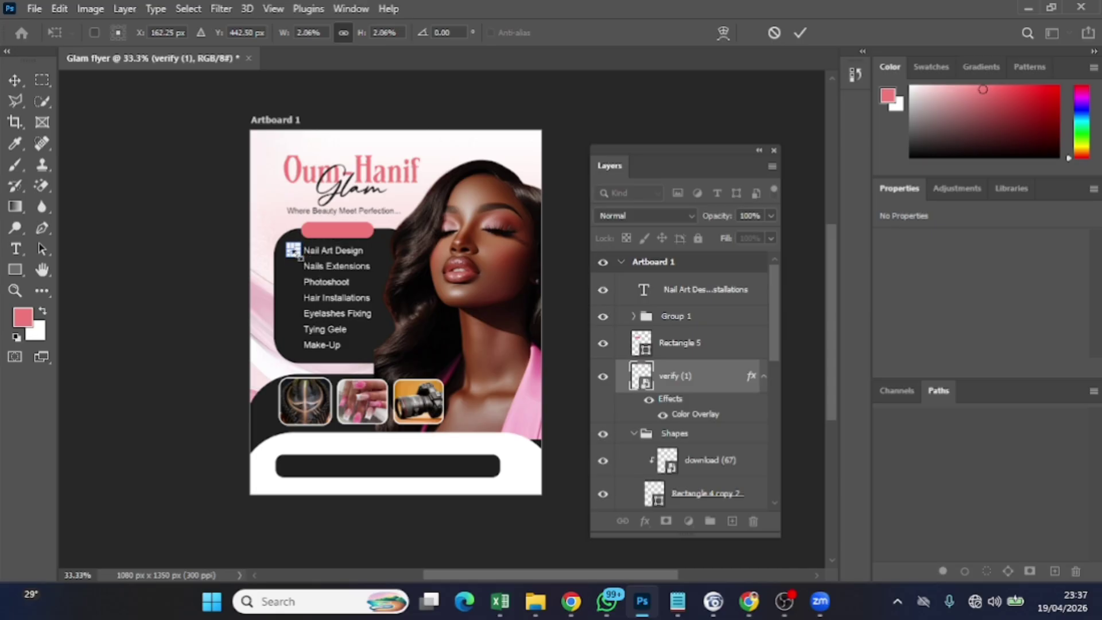
left_click(800, 32)
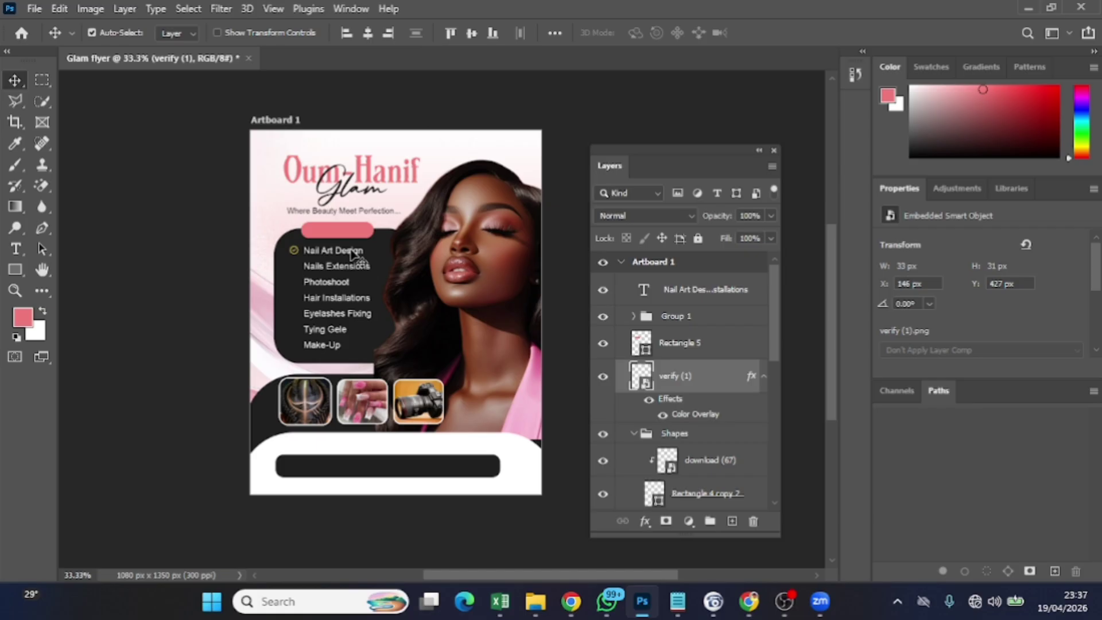
key("Right")
key("Right")
key("Right")
key("Right")
key("Right")
key("Right")
key("Right")
key("Right")
key("Right")
key("Down")
key("Down")
key("Down")
Place checkmark copies beside Nails Extensions, Photoshoot and the following service
left_click_drag(352, 252, 353, 254, "alt")
key("Down")
key("Down")
key("Down")
key("Down")
key("Down")
key("Down")
key("Down")
key("Down")
key("Down")
key("Down")
key("Down")
key("Down")
key("Down")
key("Down")
key("Down")
key("Down")
key("Down")
key("Down")
key("Down")
key("Down")
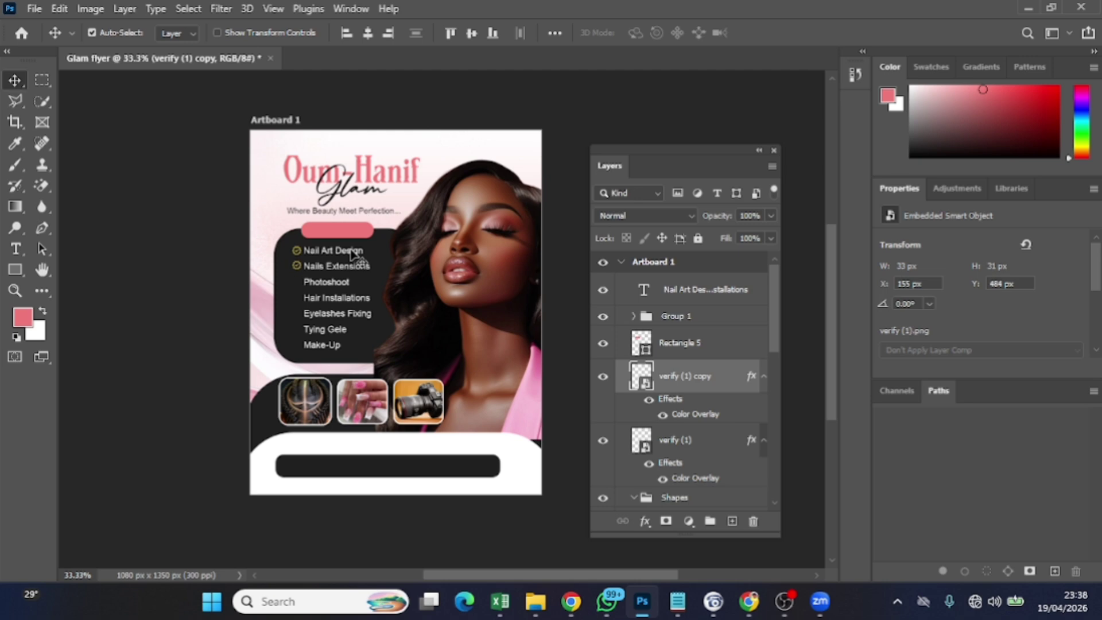
key("Up")
key("Up")
key("Up")
key("ctrl+j")
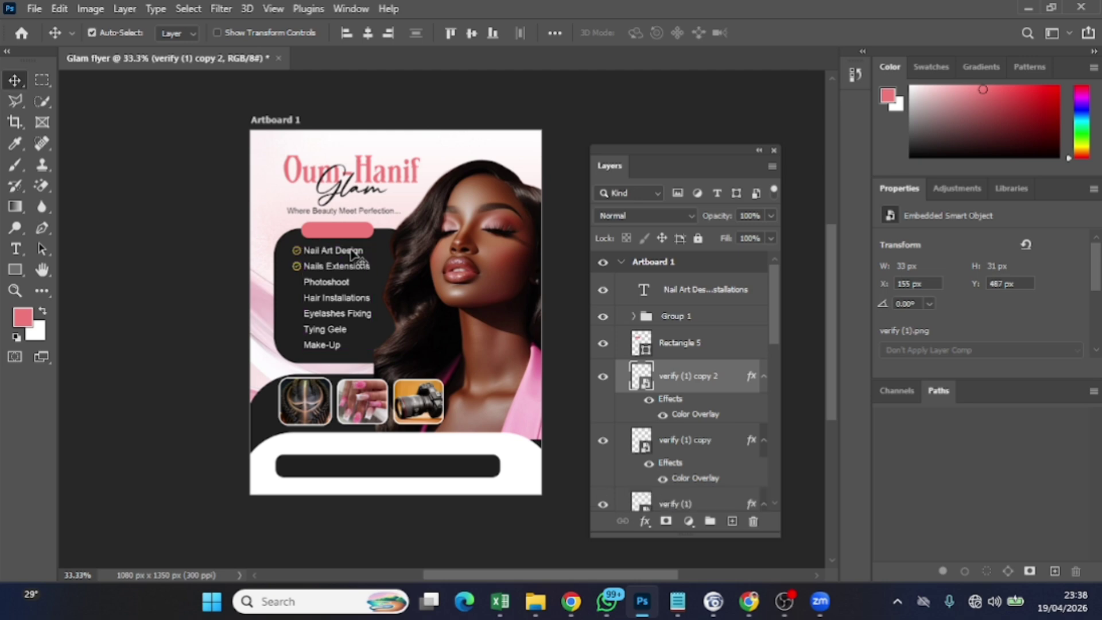
key("Down")
key("Down")
key("Down")
key("Down")
key("Down")
key("Down")
key("Down")
key("Down")
key("Down")
key("Down")
key("Down")
key("Down")
key("Down")
key("Down")
key("Down")
key("Down")
key("Down")
key("Down")
key("Down")
key("Down")
key("Down")
key("Down")
key("Down")
key("Down")
key("Down")
key("Down")
key("Down")
key("Down")
key("Down")
key("Down")
key("Down")
key("Down")
key("Down")
key("Down")
key("Down")
key("ctrl+j")
key("Down")
key("Down")
key("Down")
key("Down")
key("Down")
key("Down")
key("Down")
key("Down")
key("Down")
key("Down")
key("Down")
key("Down")
key("Down")
key("Down")
key("Down")
key("Down")
key("Down")
key("Down")
key("Down")
key("Down")
key("Down")
key("Down")
key("Down")
key("Down")
key("Down")
key("Down")
key("Down")
key("Down")
key("Down")
key("Down")
key("Down")
key("Down")
Add checkmark copies beside Eyelashes Fixing, Tying Gele and Make-Up
key("ctrl+j")
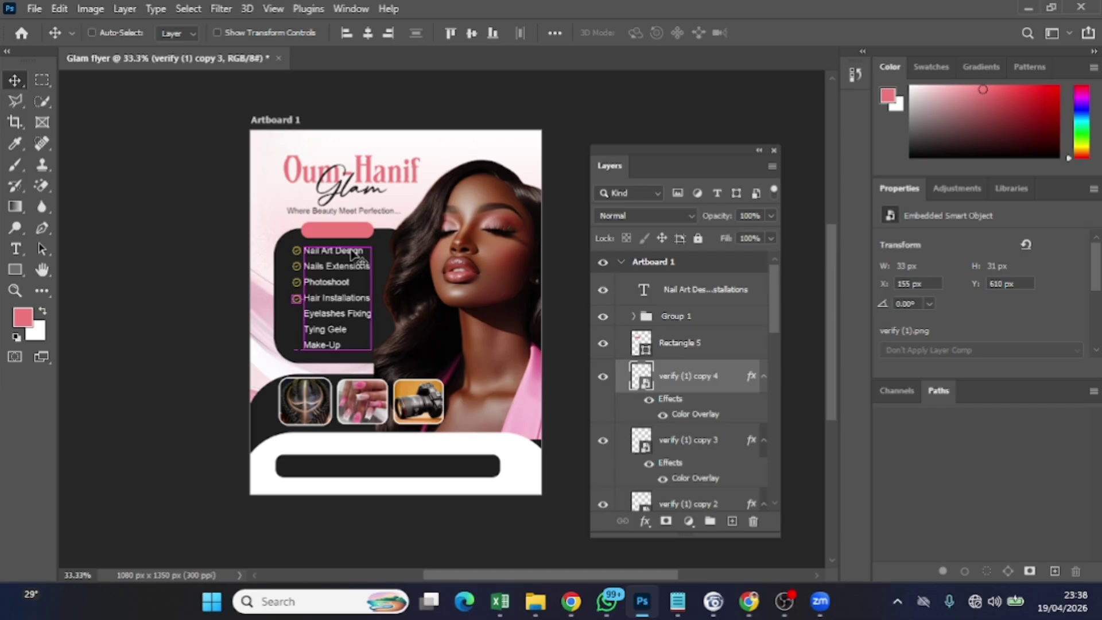
key("Down")
key("Down")
key("Down")
key("Down")
key("Down")
key("Down")
key("Down")
key("Down")
key("Down")
key("Down")
key("Down")
key("Down")
key("Down")
key("Down")
key("Down")
key("Down")
key("Down")
key("Down")
key("Down")
key("Down")
key("Down")
key("Down")
key("Down")
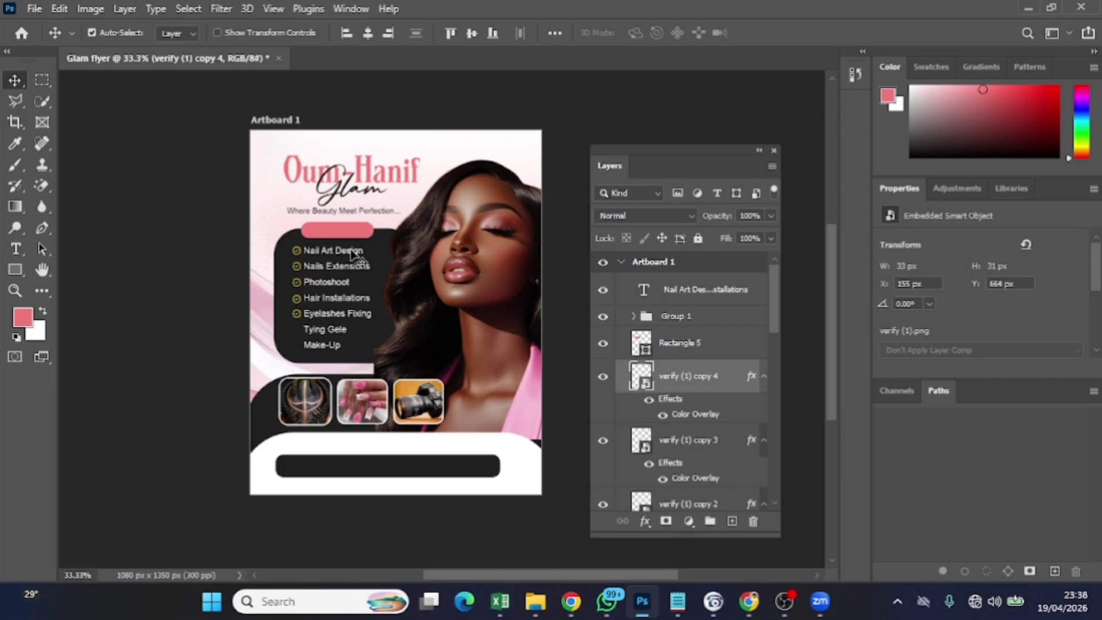
key("ctrl+j")
key("Down")
key("Down")
key("Down")
key("Down")
key("Down")
key("Down")
key("Down")
key("Down")
key("Down")
key("Down")
key("Down")
key("Down")
key("Down")
key("Down")
key("Down")
key("Down")
key("Down")
key("Down")
key("Down")
key("Down")
key("Down")
key("Down")
key("Down")
key("Down")
key("Down")
key("Down")
key("Down")
key("Down")
key("Down")
key("ctrl+j")
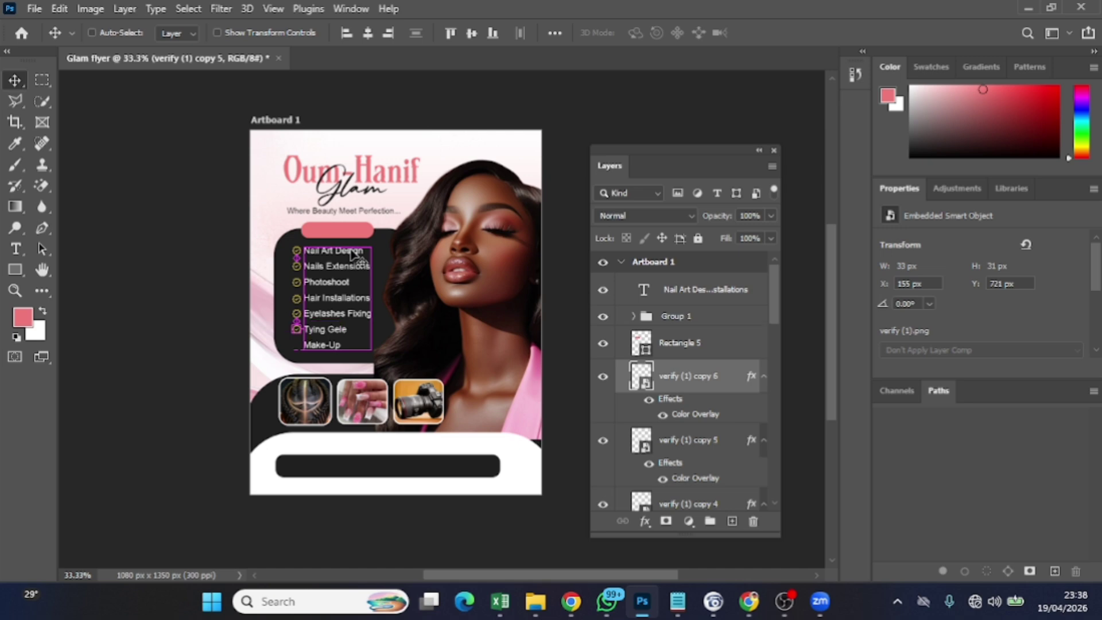
key("Down")
key("Down")
key("Down")
key("Down")
key("Down")
key("Down")
key("Down")
key("Down")
key("Down")
key("Down")
key("Down")
key("Down")
key("Down")
key("Down")
key("Down")
key("Down")
key("Down")
key("Down")
key("Down")
key("Down")
key("Down")
key("Down")
key("Down")
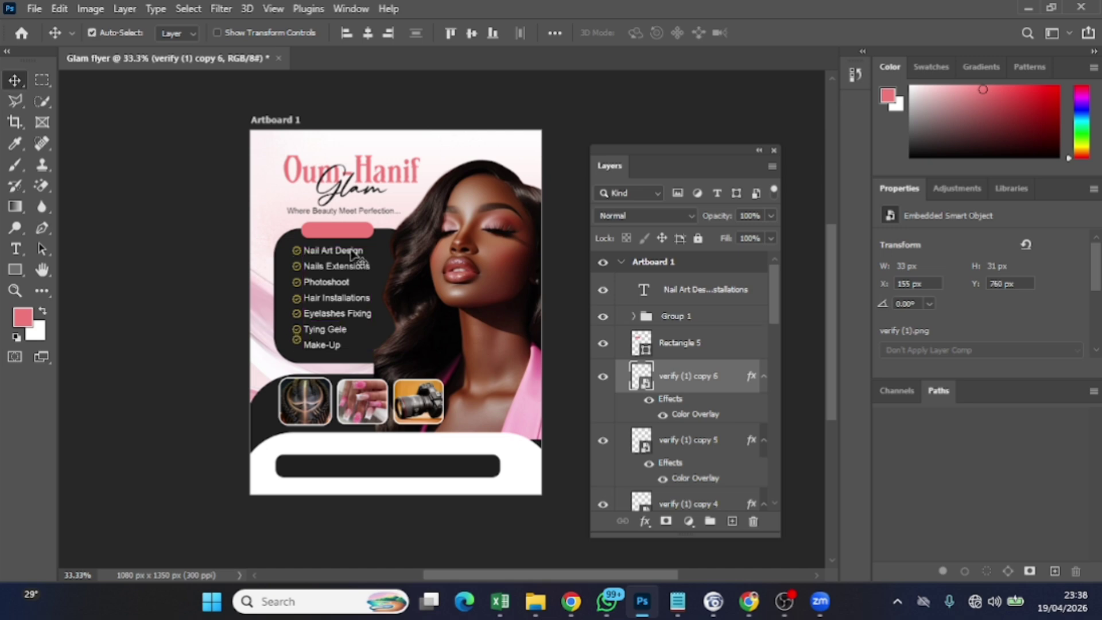
key("Down")
key("Down")
key("Down")
key("Down")
key("Down")
key("Down")
key("Down")
key("Down")
key("Down")
key("Up")
key("Up")
key("Up")
scroll(662, 431, "down", 3)
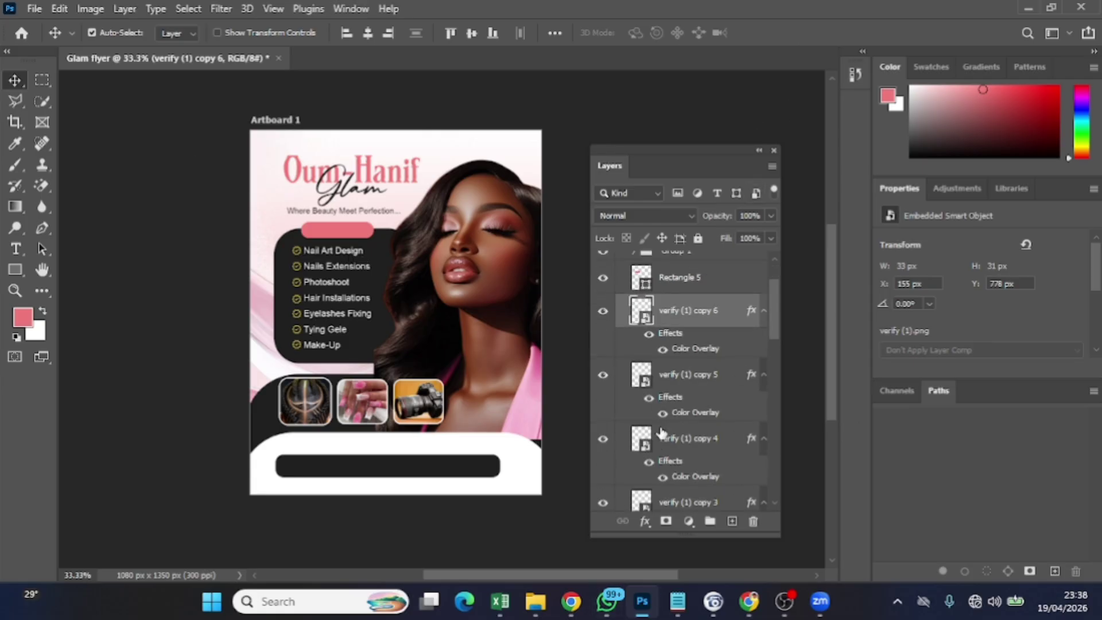
scroll(662, 436, "down", 7)
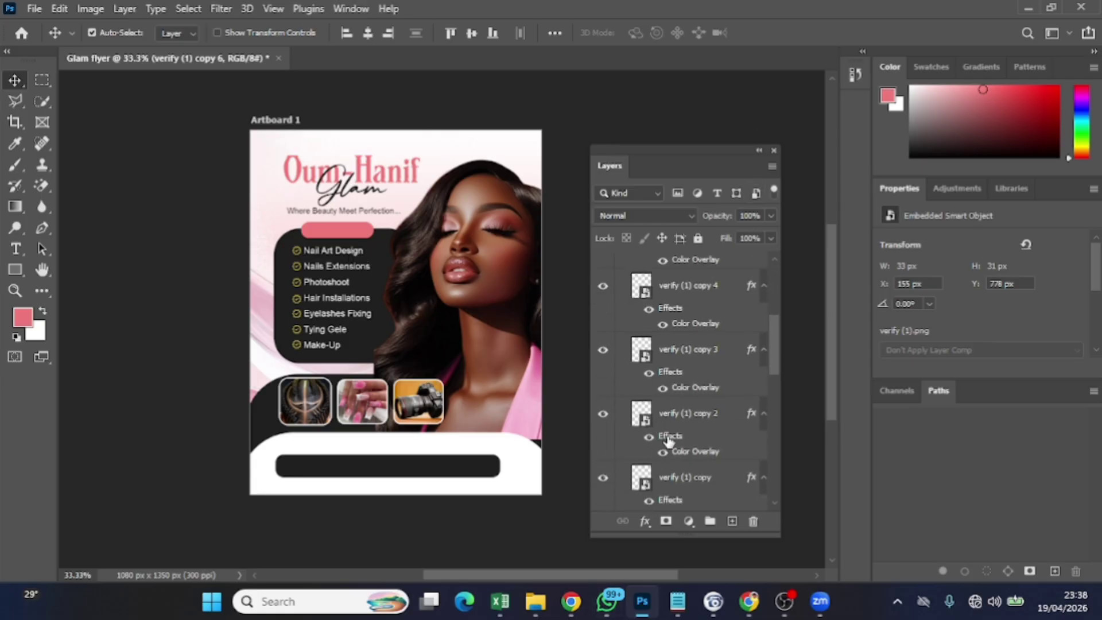
Select all seven checkmark layers and distribute their vertical spacing evenly
scroll(669, 439, "down", 1)
scroll(667, 437, "down", 7)
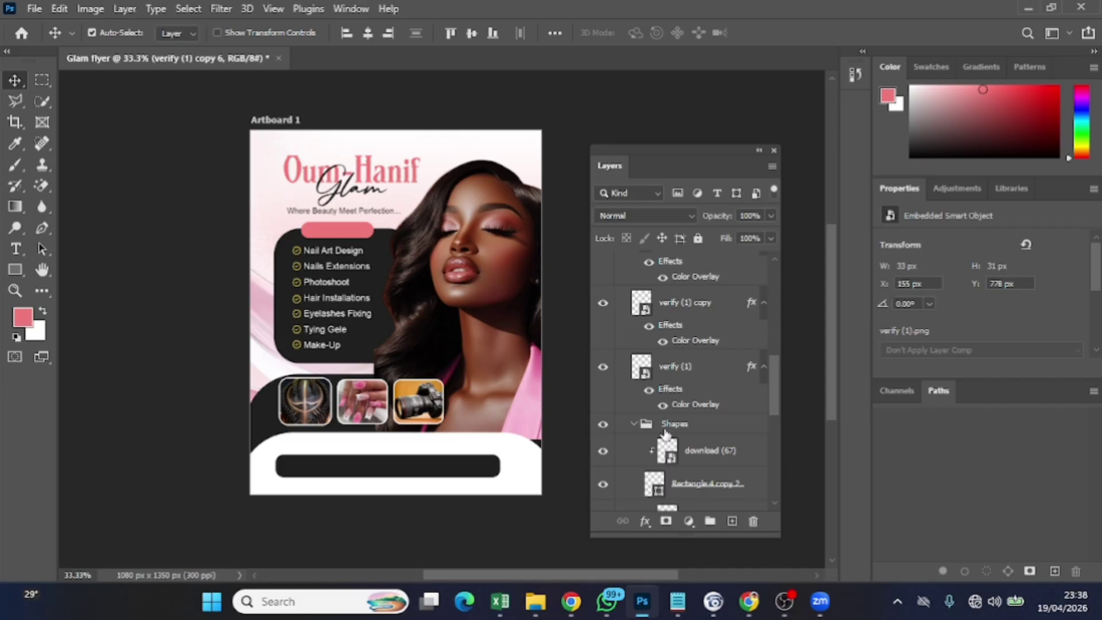
left_click(692, 387)
scroll(702, 370, "up", 8)
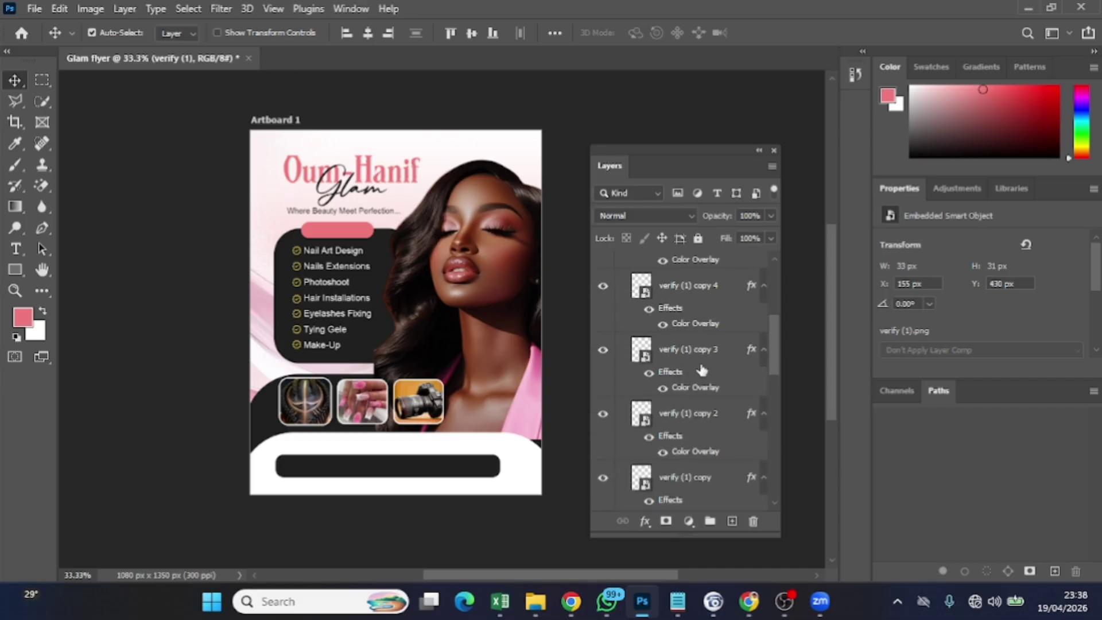
scroll(701, 371, "up", 2)
scroll(702, 367, "up", 6)
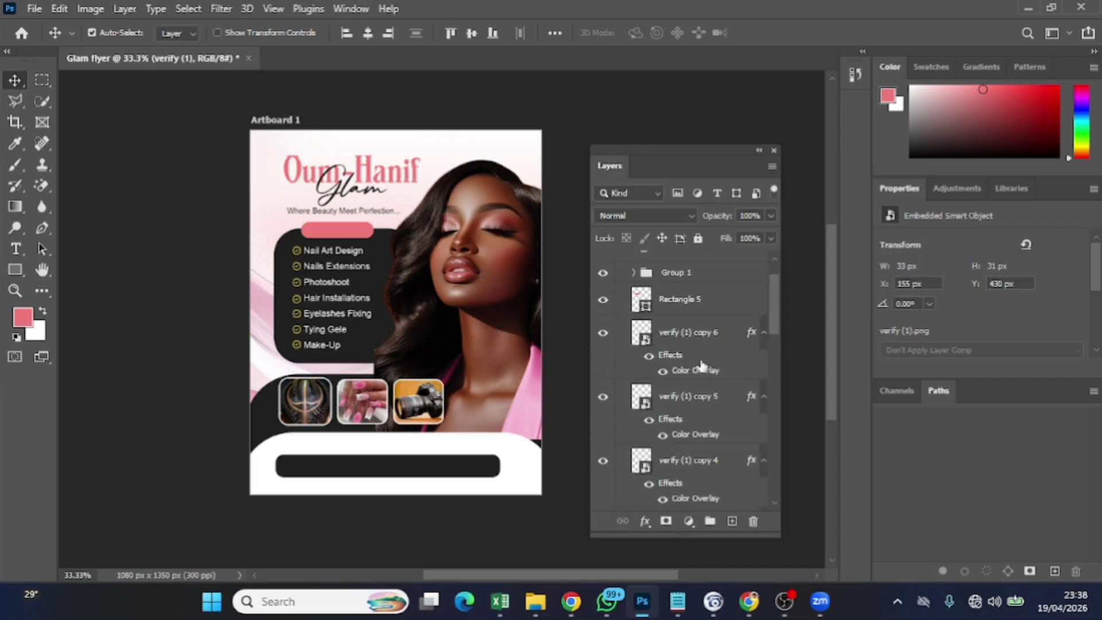
scroll(702, 364, "up", 1)
left_click(703, 355, "shift")
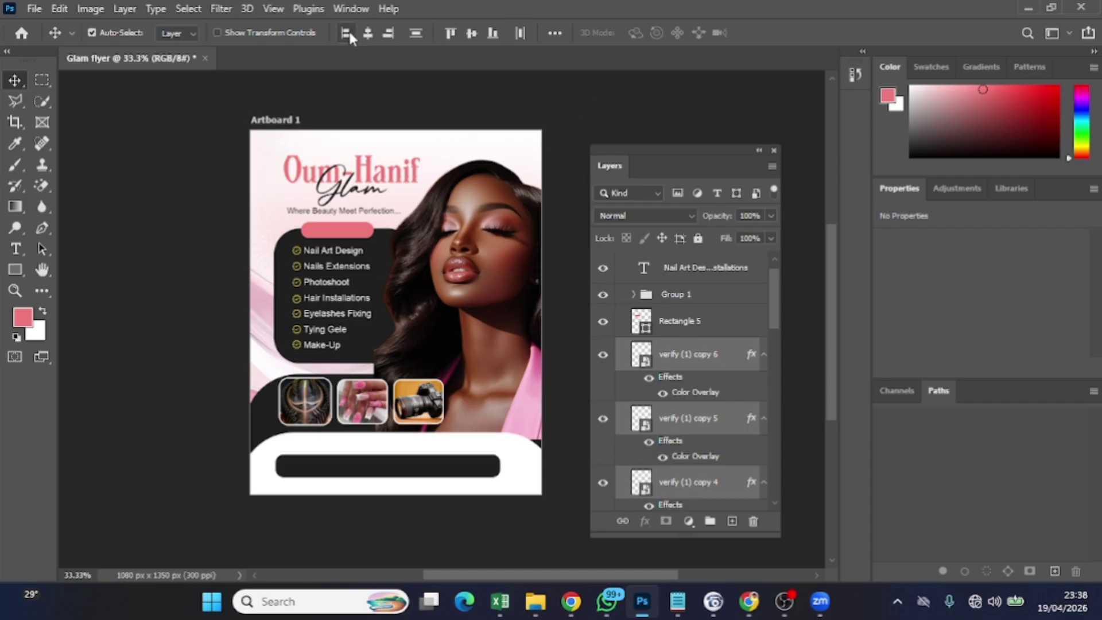
left_click(555, 33)
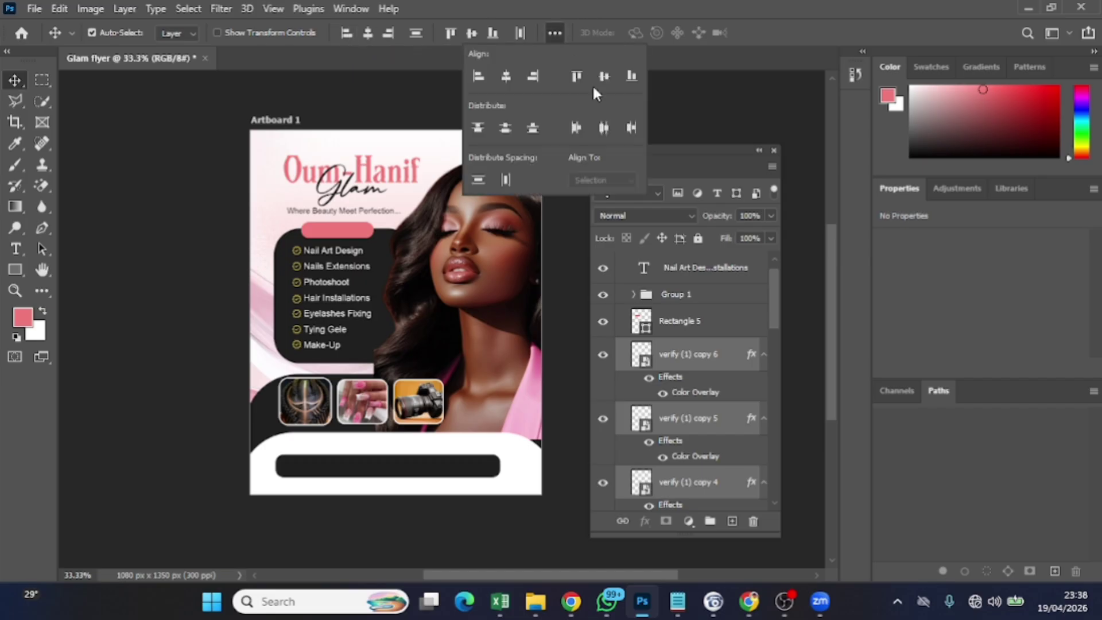
left_click(505, 181)
left_click(485, 182)
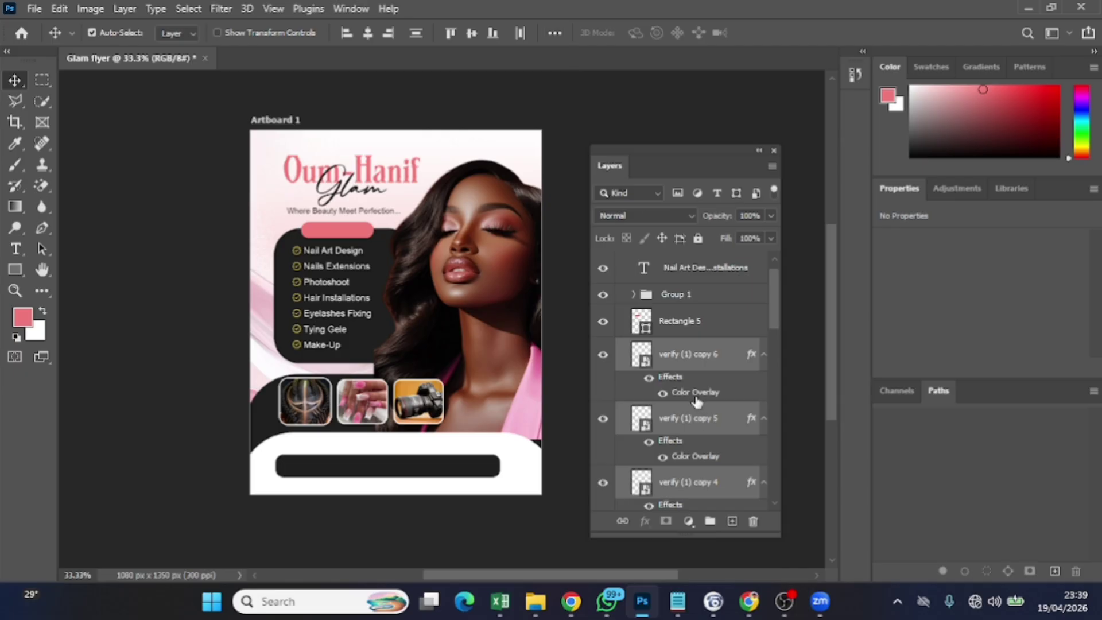
Group the checkmark layers and rename the group 'verify'
key("ctrl+g")
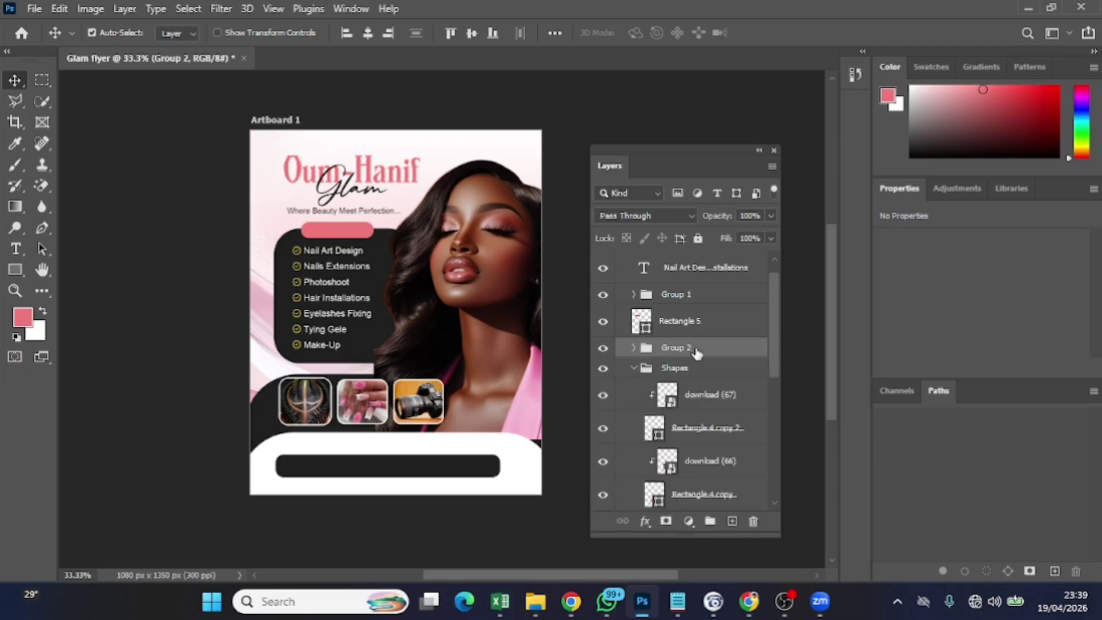
double_click(696, 347)
type("verify")
Confirm the 'verify' group name, then drag the Pngtree WhatsApp icon from Assets onto the flyer
left_click(415, 474)
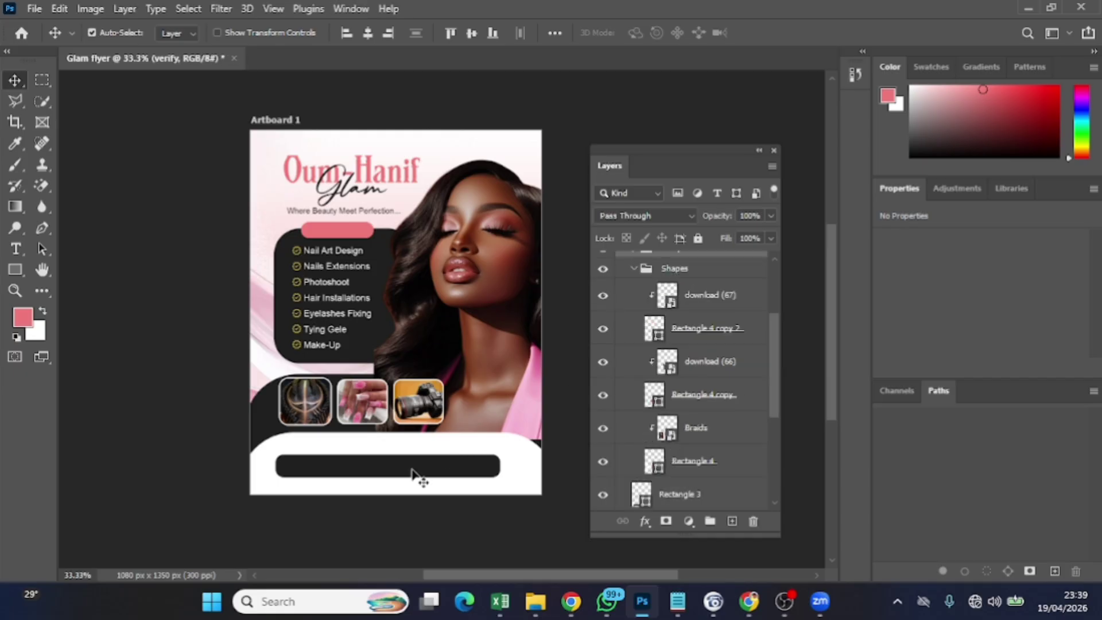
mouse_move(535, 600)
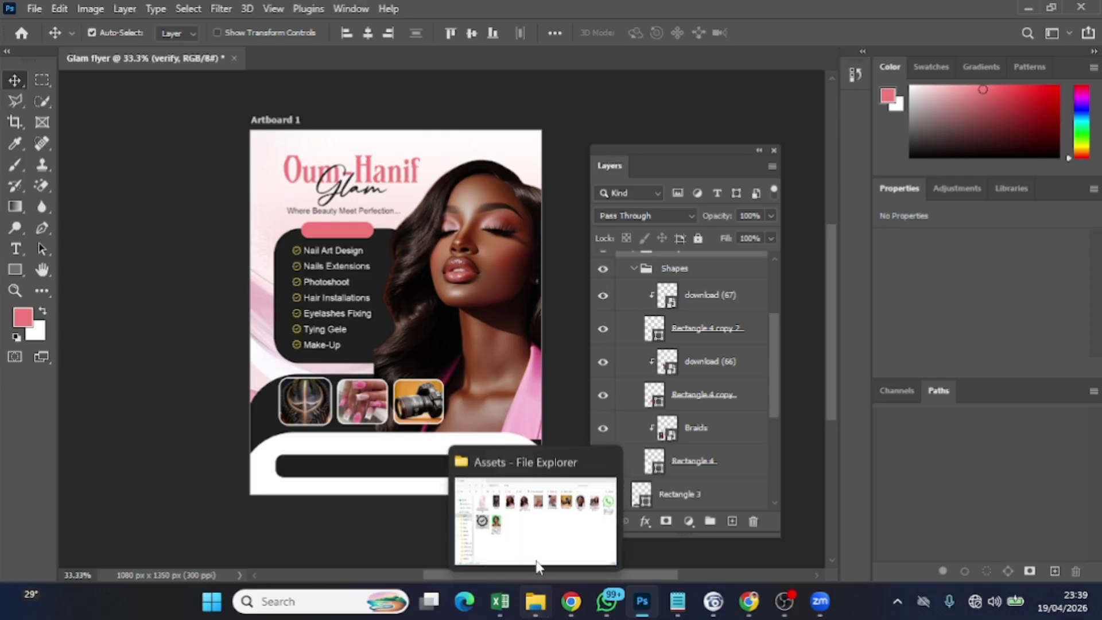
left_click(537, 566)
left_click(1036, 173)
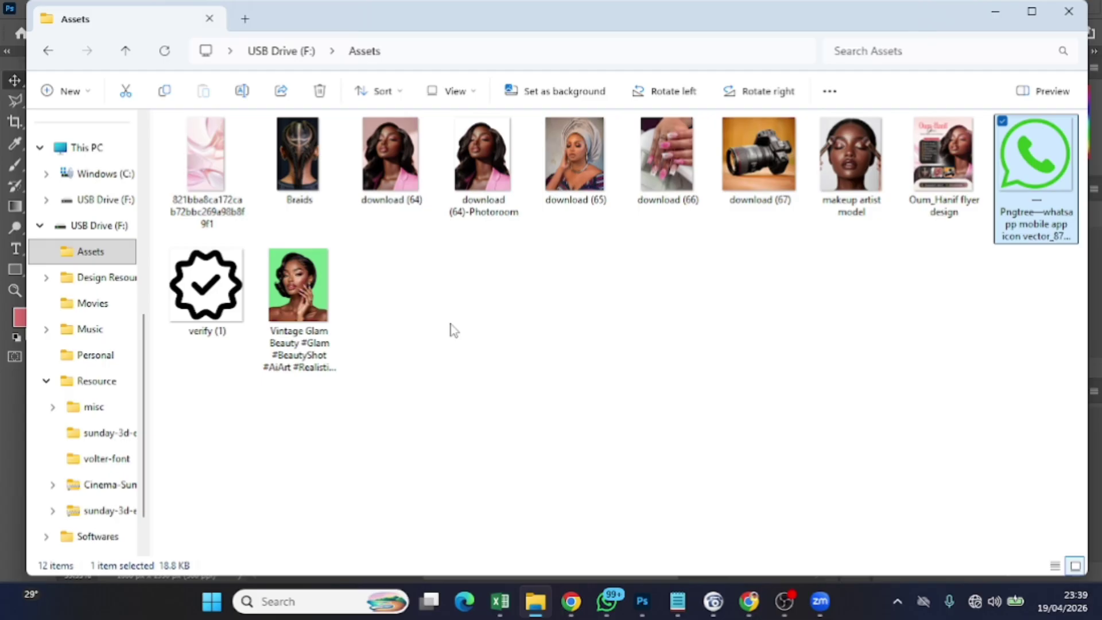
scroll(103, 301, "up", 3)
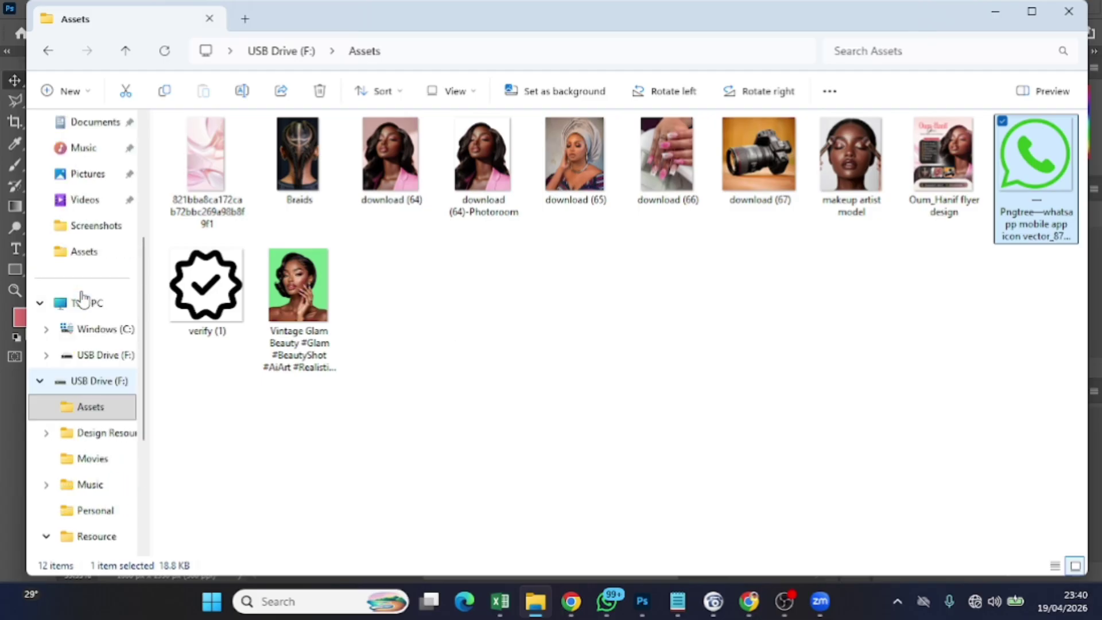
left_click_drag(1030, 192, 466, 328)
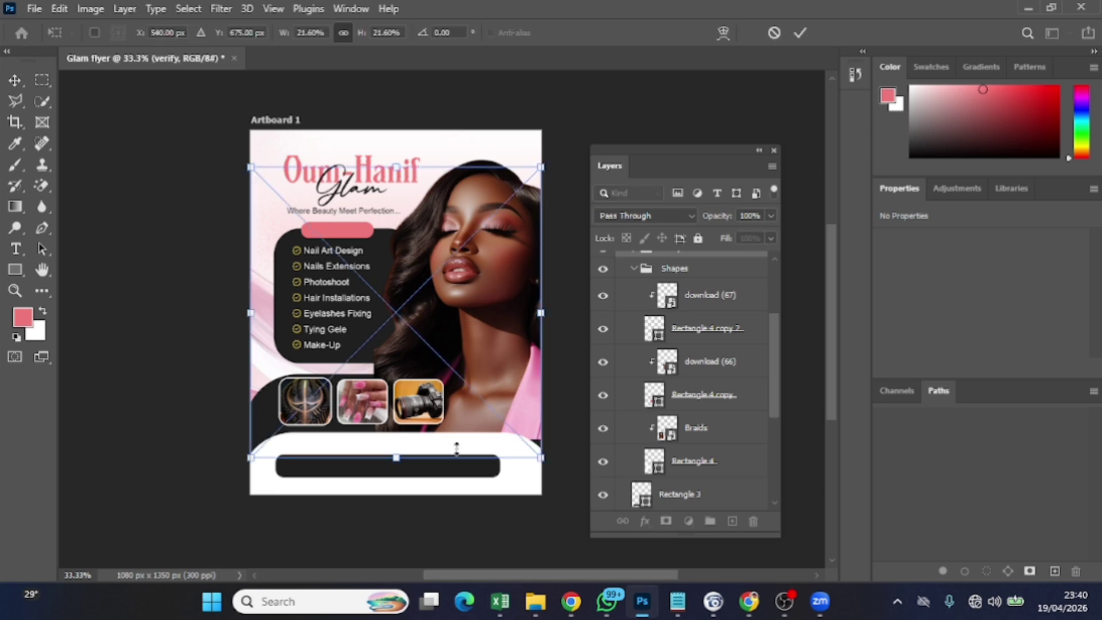
Resize the WhatsApp icon to 50 px, set it on the black bar, and move its layer to the top
left_click_drag(245, 158, 520, 452)
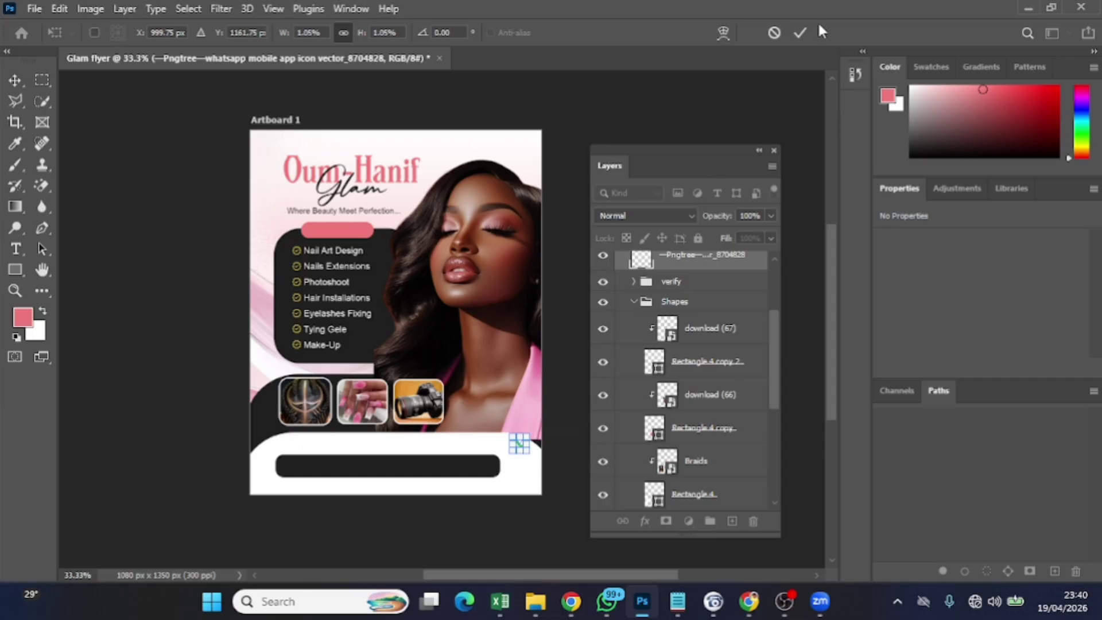
left_click(801, 33)
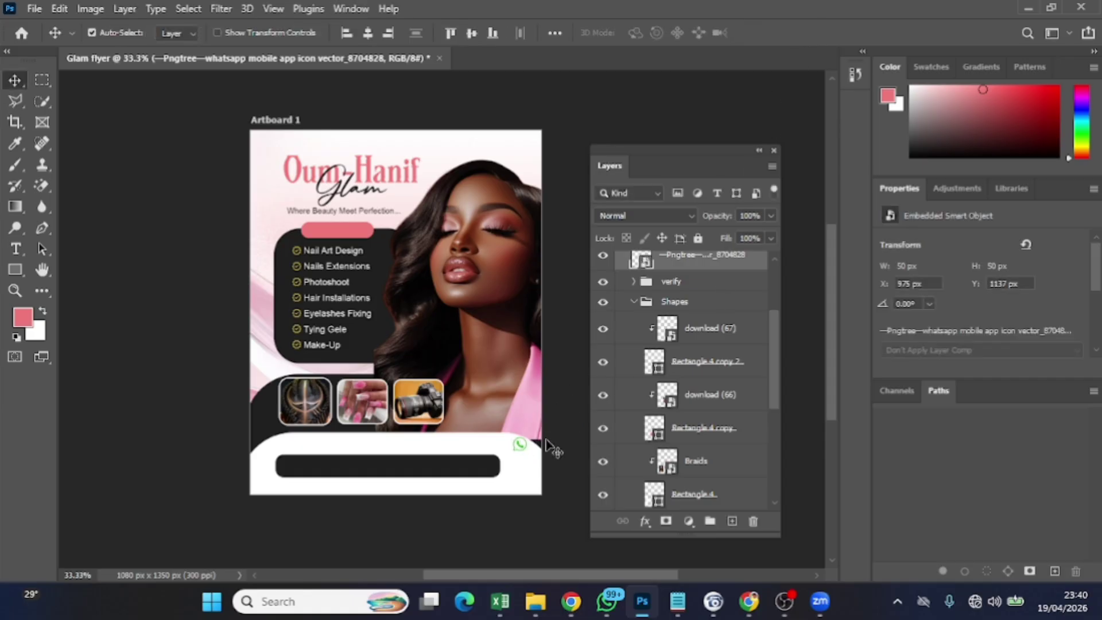
key("Down")
key("Down")
key("Down")
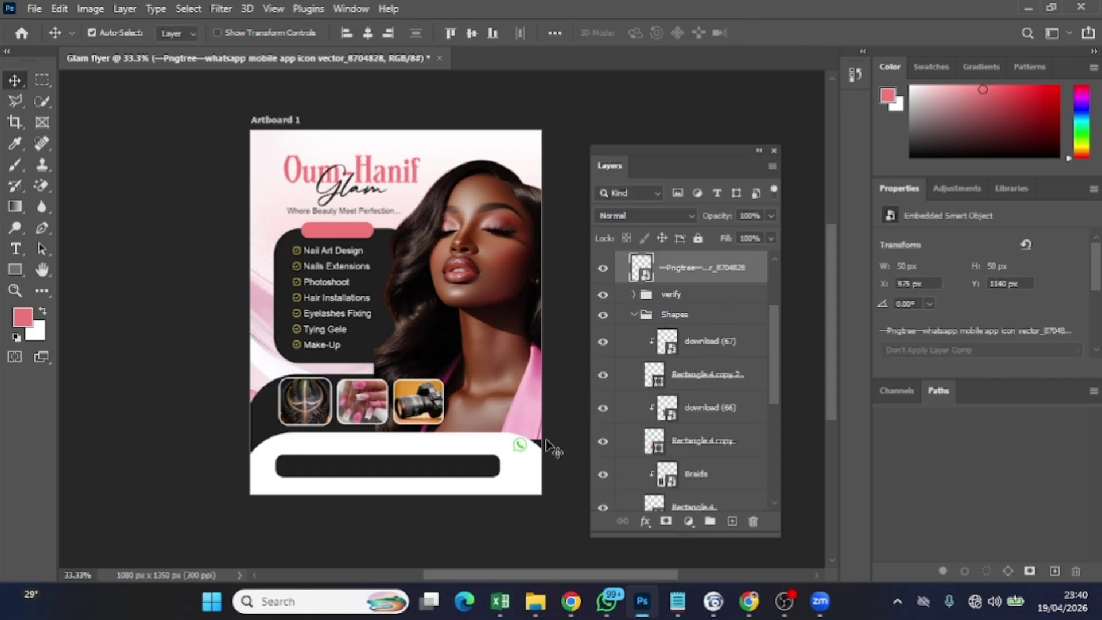
key("shift+Left")
key("shift+Left")
key("shift+Left")
key("shift+Left")
key("shift+Left")
key("shift+Left")
key("shift+Left")
key("shift+Left")
key("shift+Left")
key("shift+Left")
key("shift+Left")
key("shift+Left")
key("shift+Left")
key("shift+Left")
key("shift+Left")
key("shift+Left")
key("shift+Left")
key("shift+Left")
key("shift+Left")
key("shift+Left")
key("shift+Left")
key("shift+Left")
key("shift+Left")
key("shift+Left")
key("shift+Left")
key("shift+Left")
key("shift+Left")
key("shift+Left")
key("shift+Left")
key("shift+Left")
key("shift+Left")
key("shift+Left")
key("shift+Left")
key("shift+Left")
key("shift+Left")
key("shift+Left")
key("shift+Left")
key("shift+Left")
key("shift+Left")
key("shift+Left")
key("shift+Left")
key("Down")
key("Down")
key("Down")
key("shift+Down")
key("shift+Down")
key("shift+Down")
key("shift+Down")
key("shift+Down")
key("shift+Down")
key("shift+Down")
key("Down")
key("Down")
key("Down")
key("Down")
key("Down")
key("Left")
key("Left")
key("Left")
key("shift+Left")
key("shift+Left")
key("shift+Left")
key("shift+Left")
key("shift+Left")
key("shift+Left")
key("shift+Left")
mouse_move(690, 275)
left_mouse_down()
mouse_move(692, 139)
mouse_move(681, 323)
mouse_move(683, 291)
left_mouse_up()
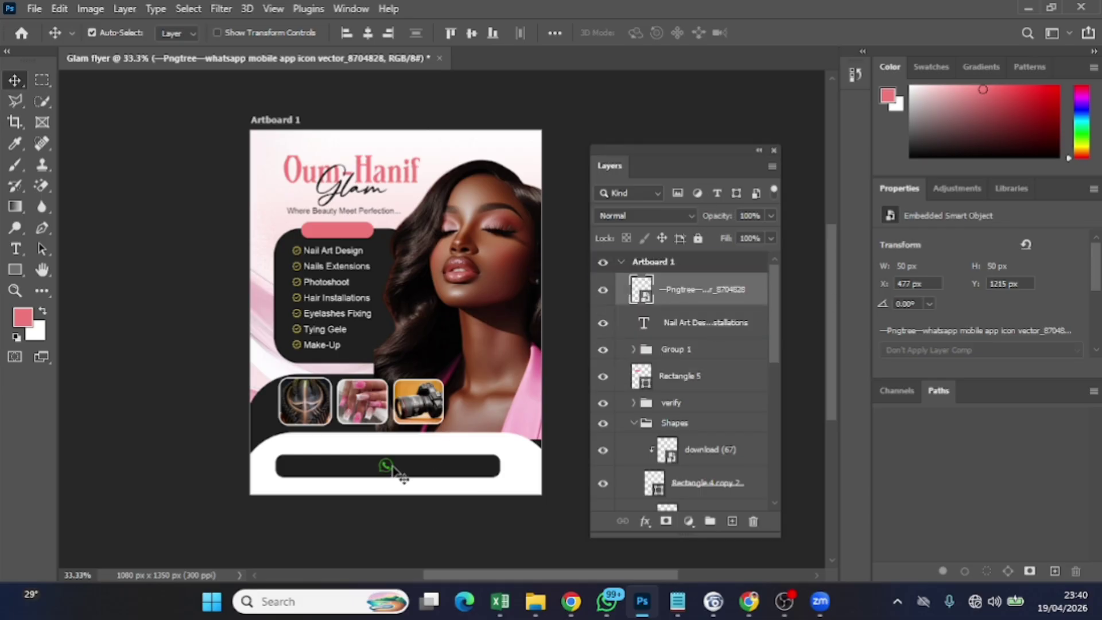
left_click(533, 606)
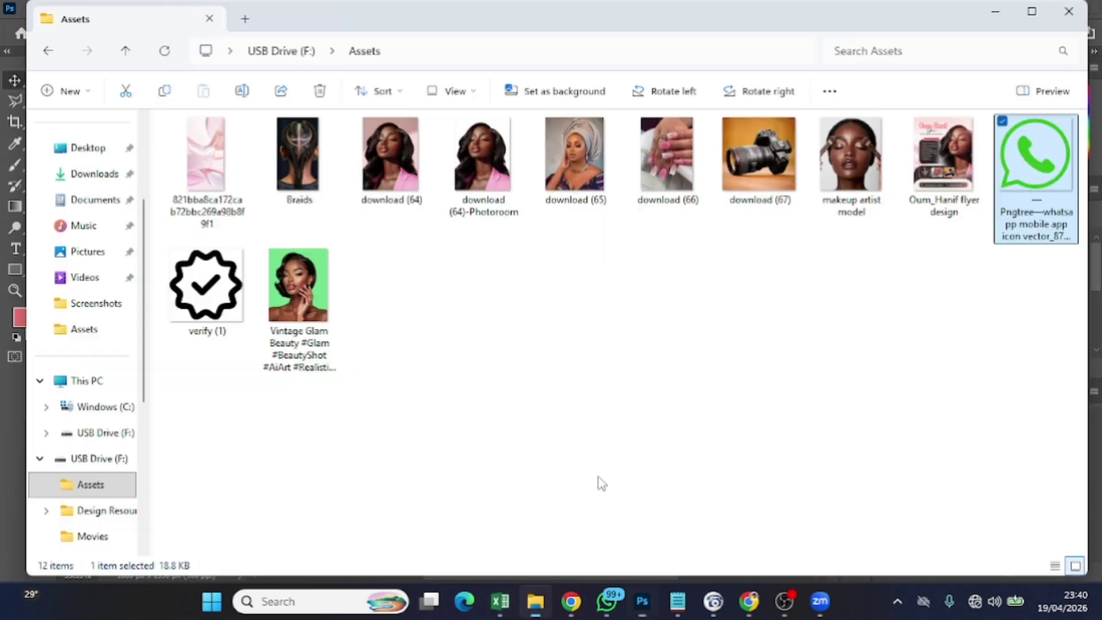
Drag the pngwing.com (75) phone icon from the Documents folder onto the flyer
left_click(98, 201)
left_click(95, 174)
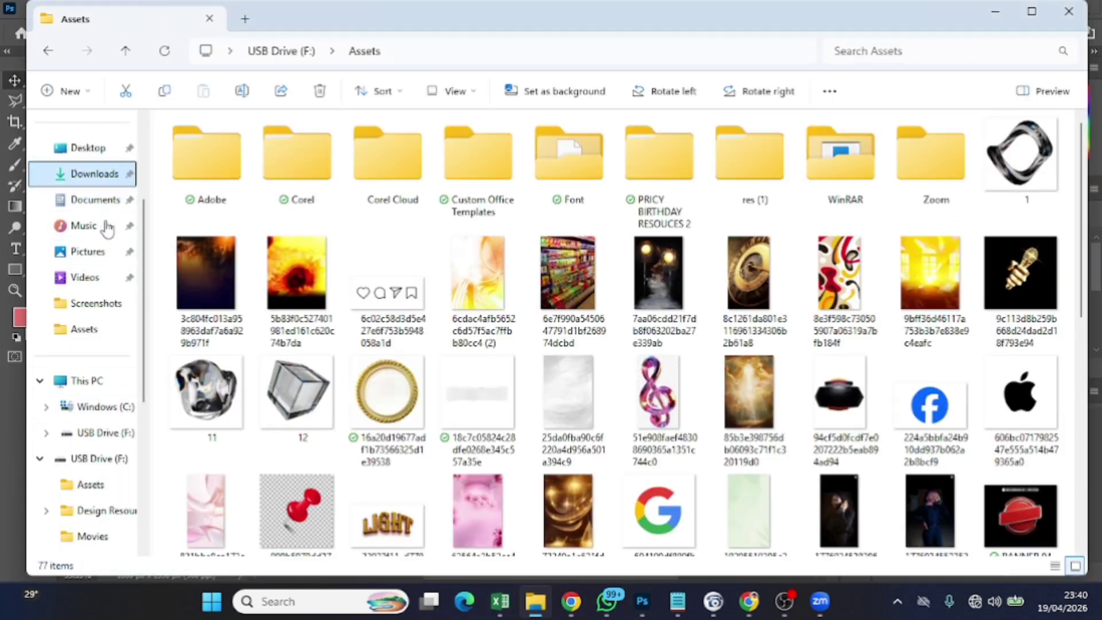
left_click(104, 200)
scroll(619, 444, "down", 10)
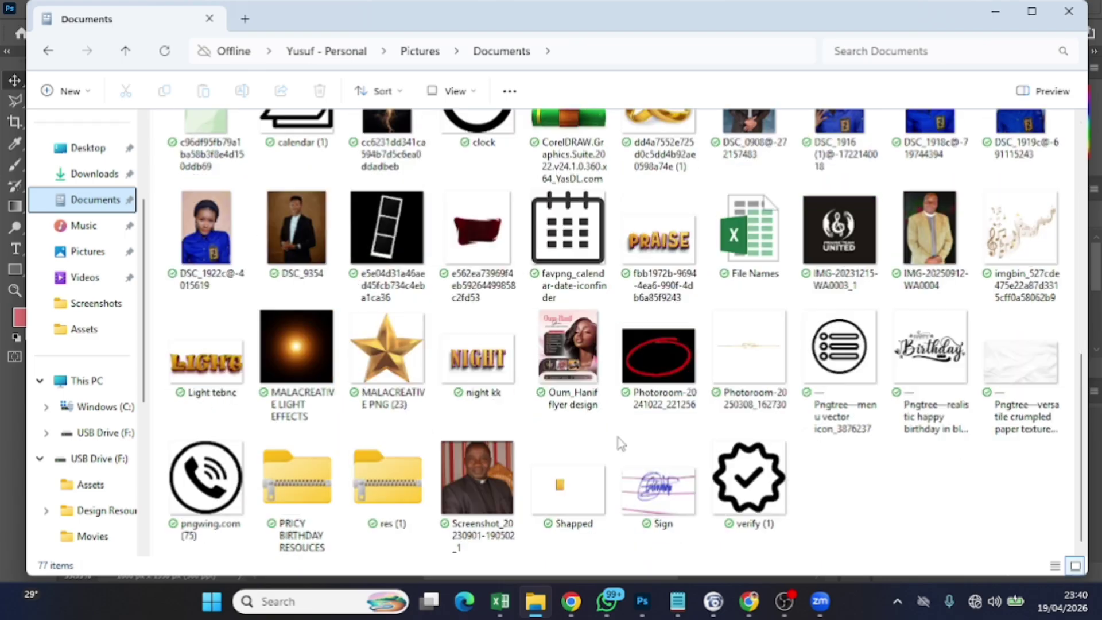
left_click_drag(205, 467, 317, 453)
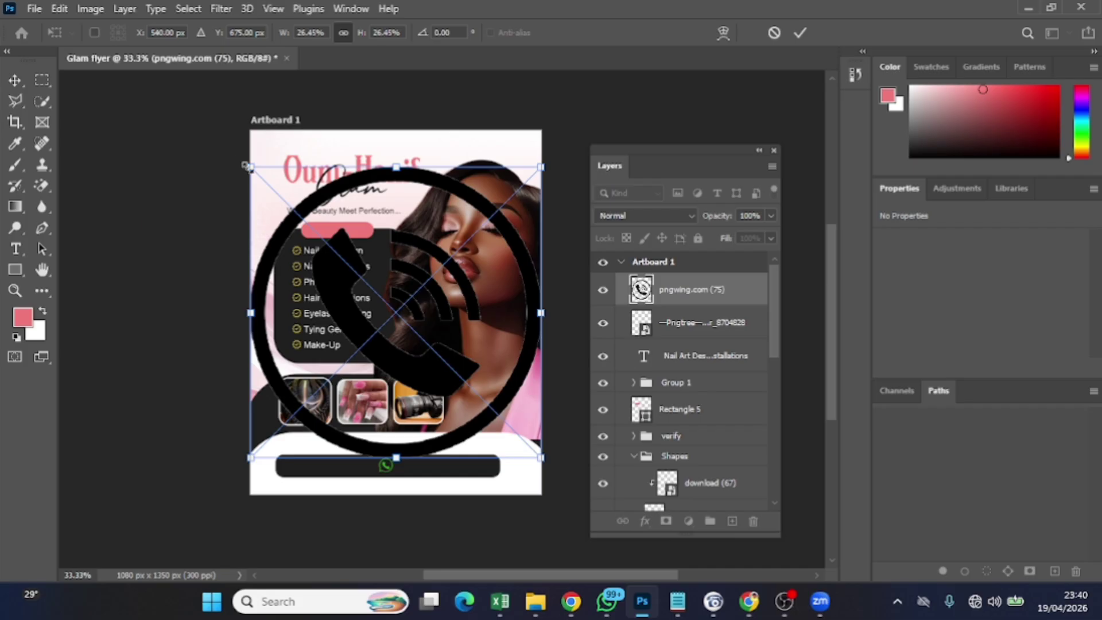
Shrink the phone icon to 42 px and position it at the black bar's left end
left_click_drag(247, 165, 535, 452)
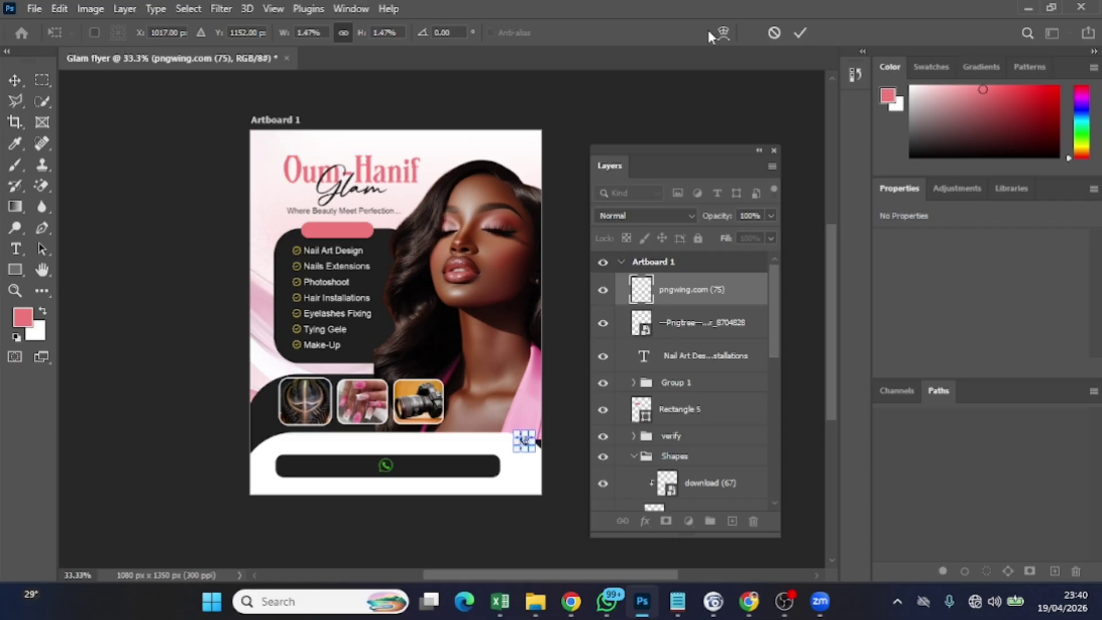
left_click(797, 32)
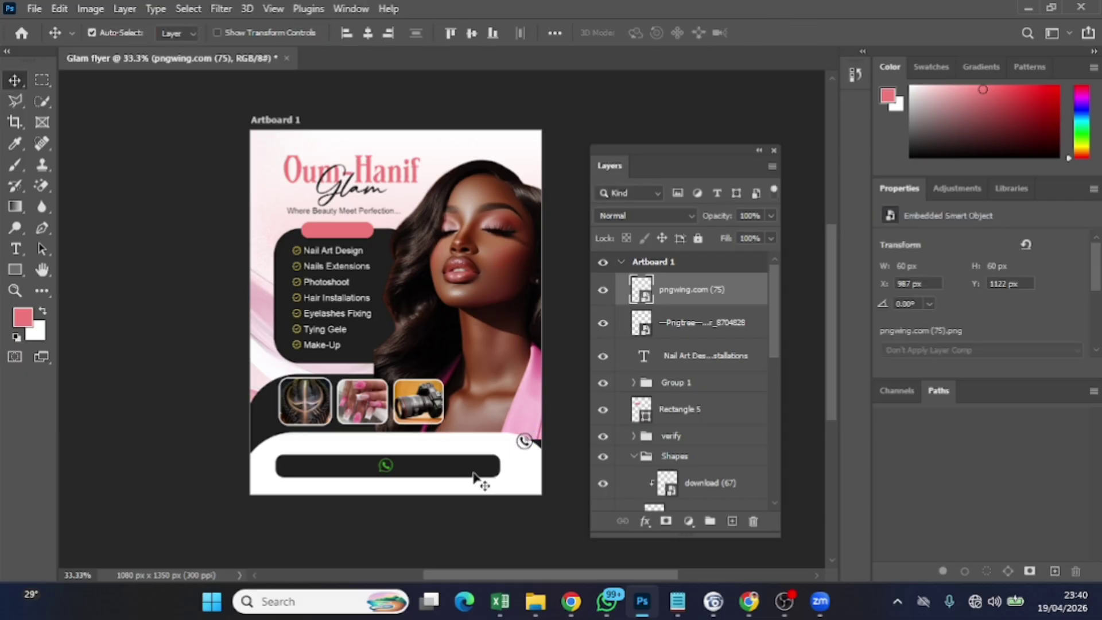
left_click(522, 454)
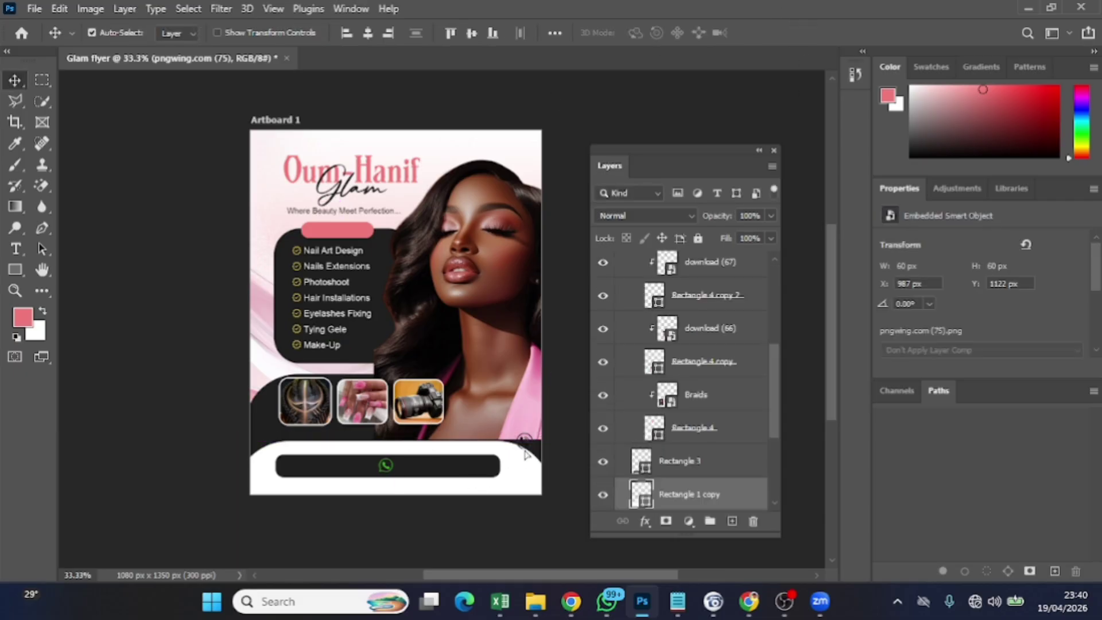
left_click_drag(525, 452, 293, 468)
left_click(525, 445, "ctrl")
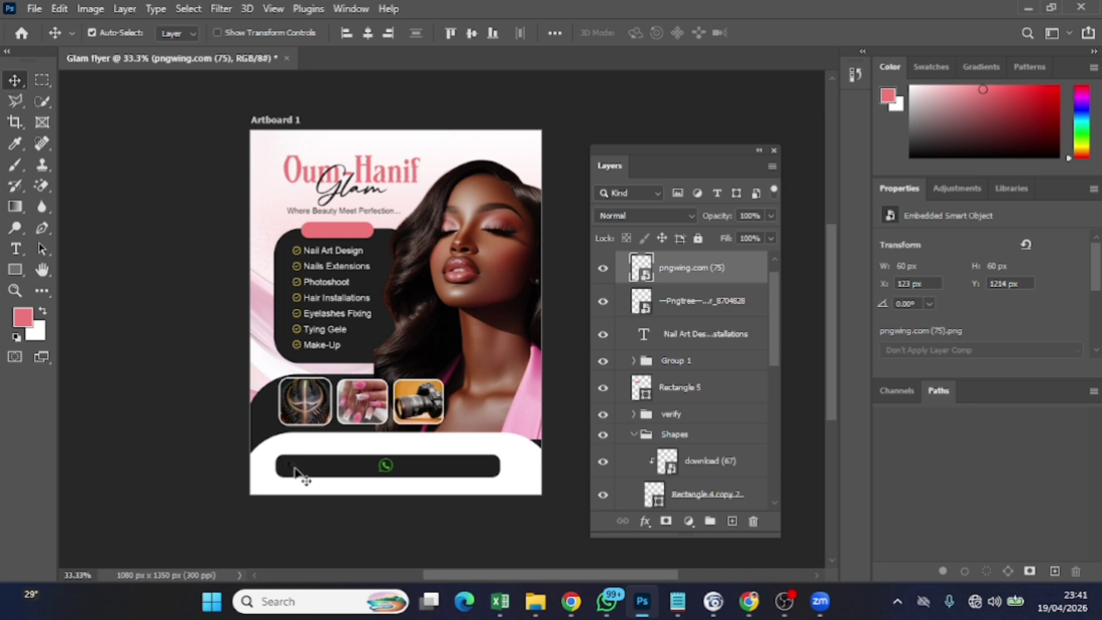
key("ctrl+t")
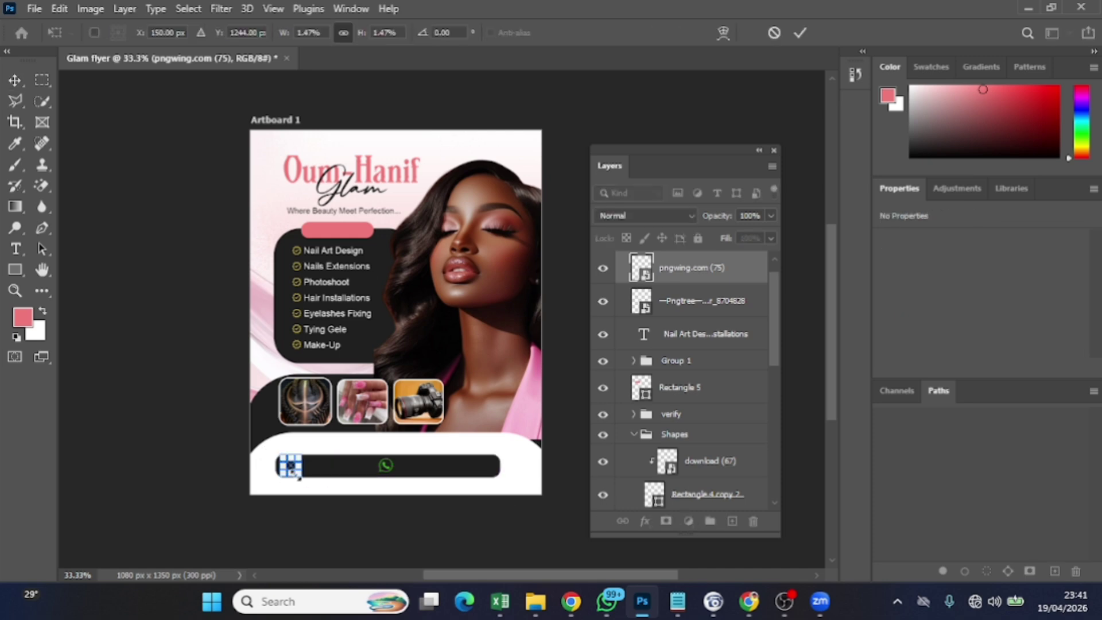
left_click_drag(296, 477, 291, 474)
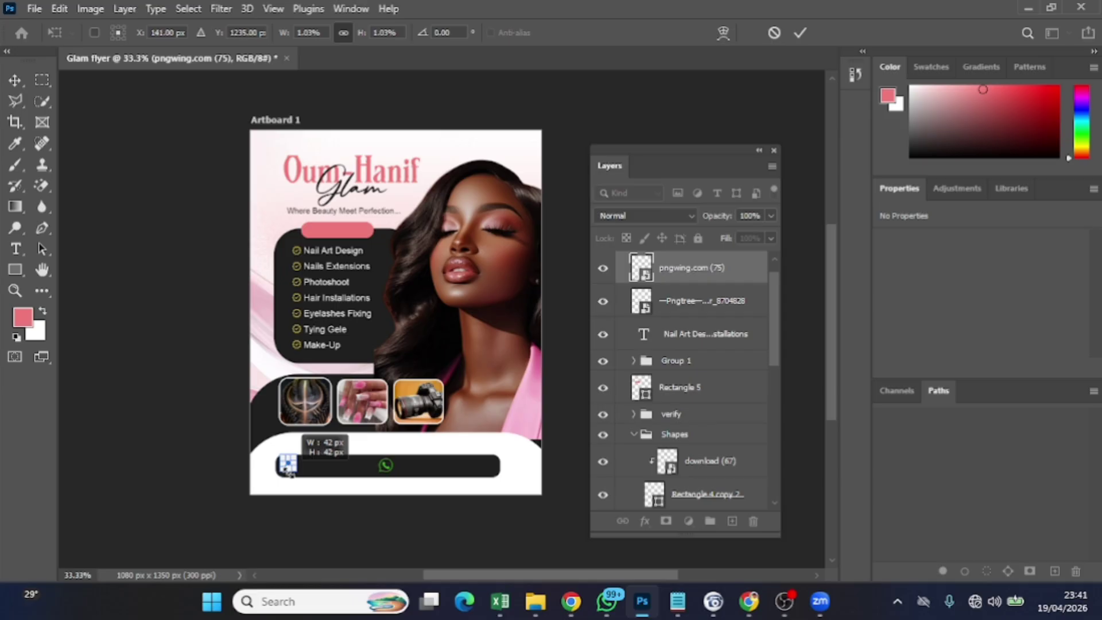
left_click_drag(291, 474, 291, 474)
left_click(798, 33)
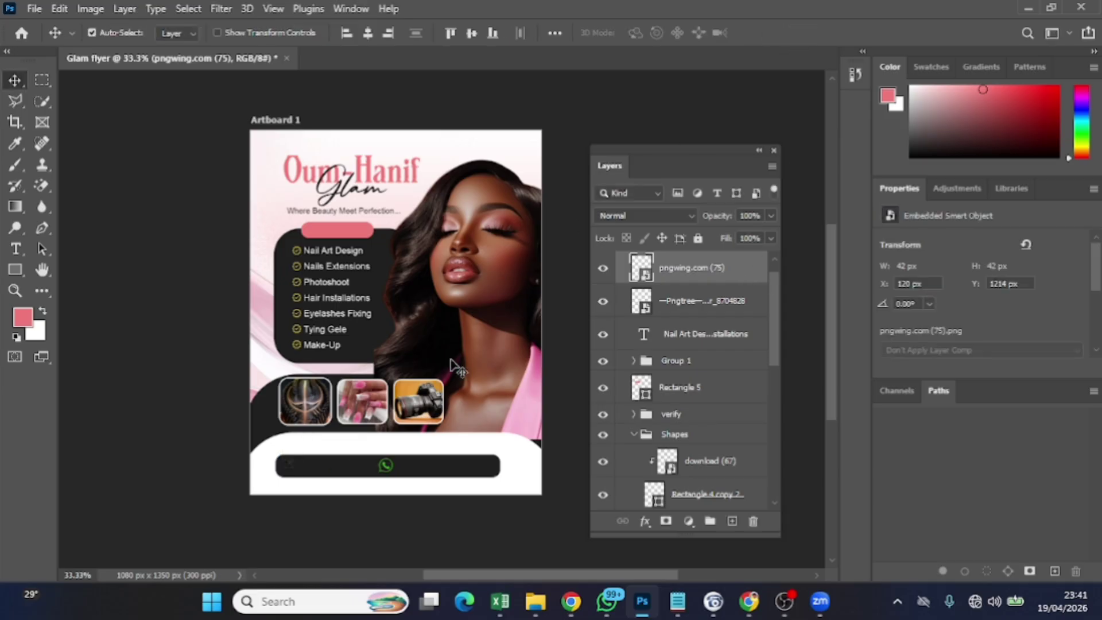
key("Down")
key("Down")
key("Down")
Give the phone icon a yellow Color Overlay effect
left_click(645, 521)
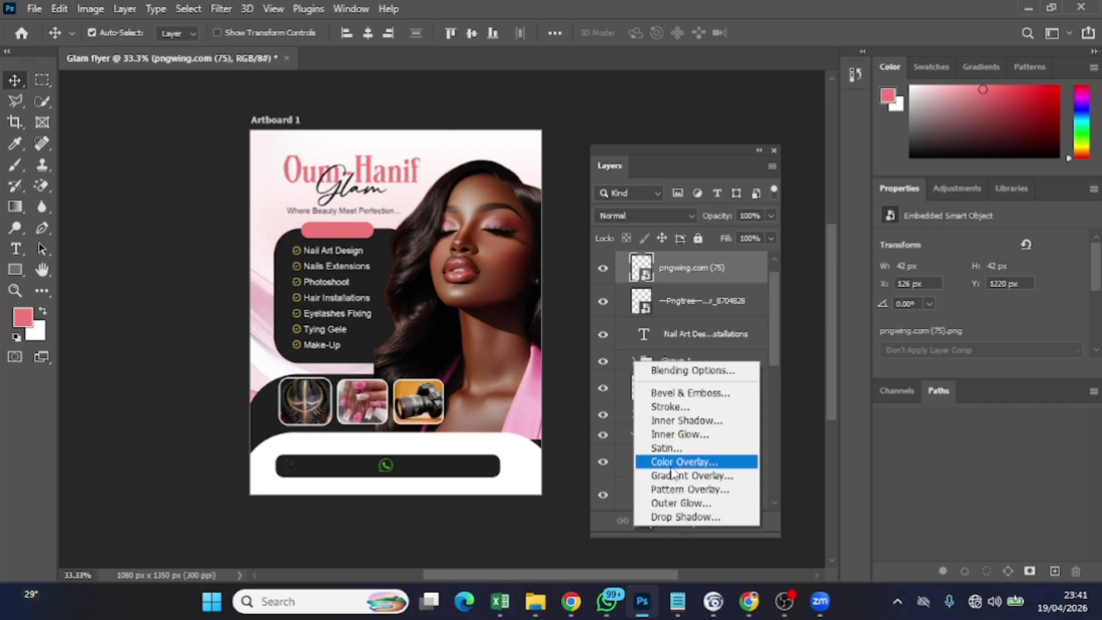
left_click(674, 462)
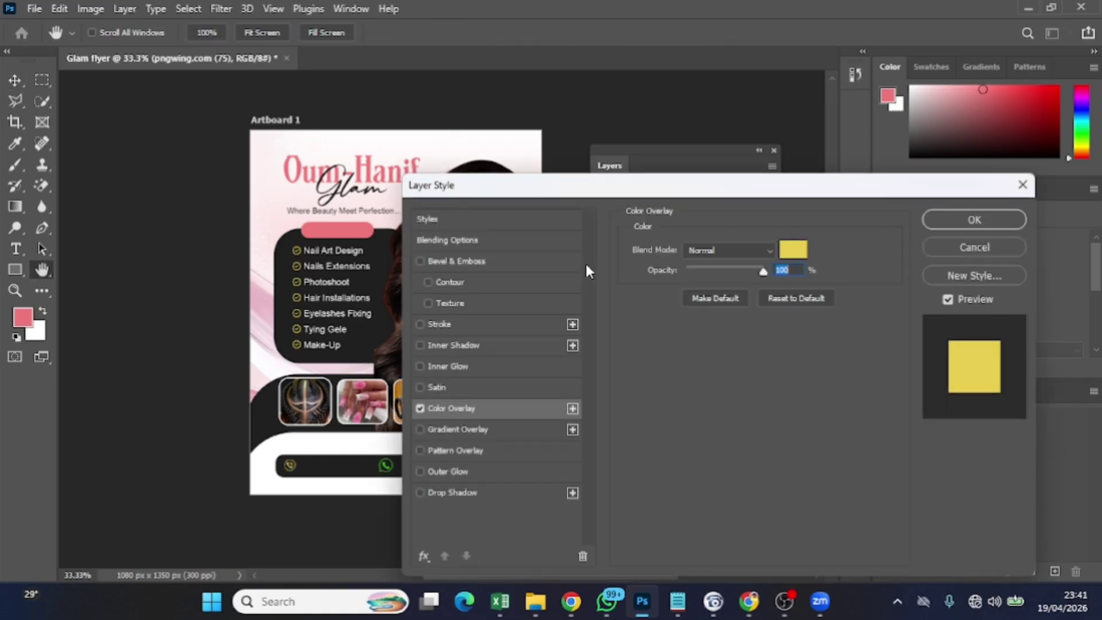
left_click(1003, 218)
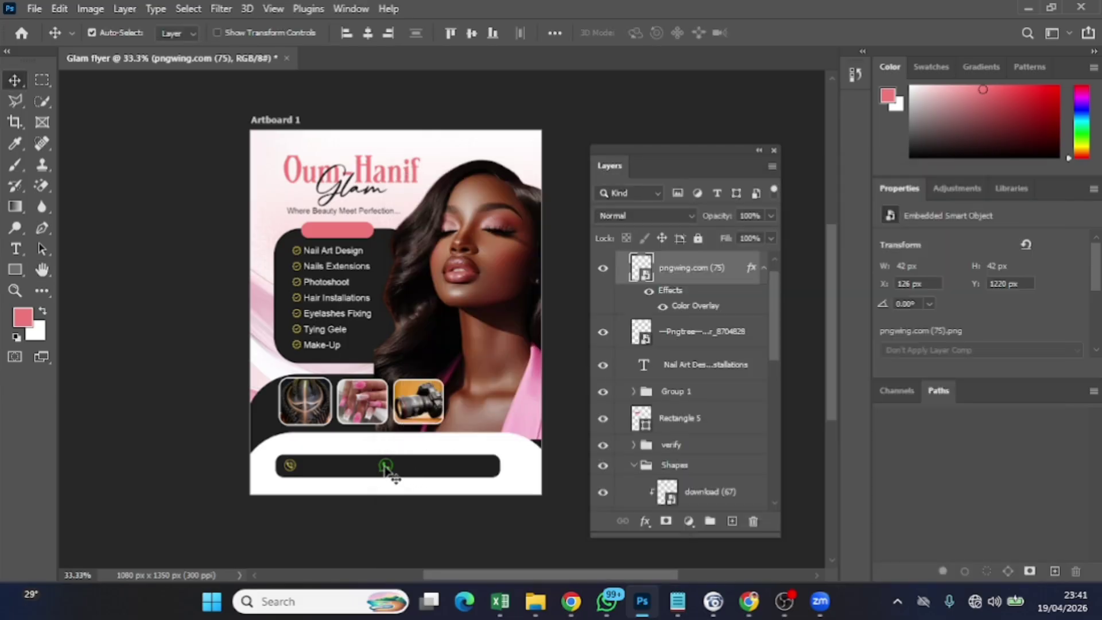
Resize the WhatsApp icon to 41 px and shift it right to X 524, Y 1220
left_click(387, 469)
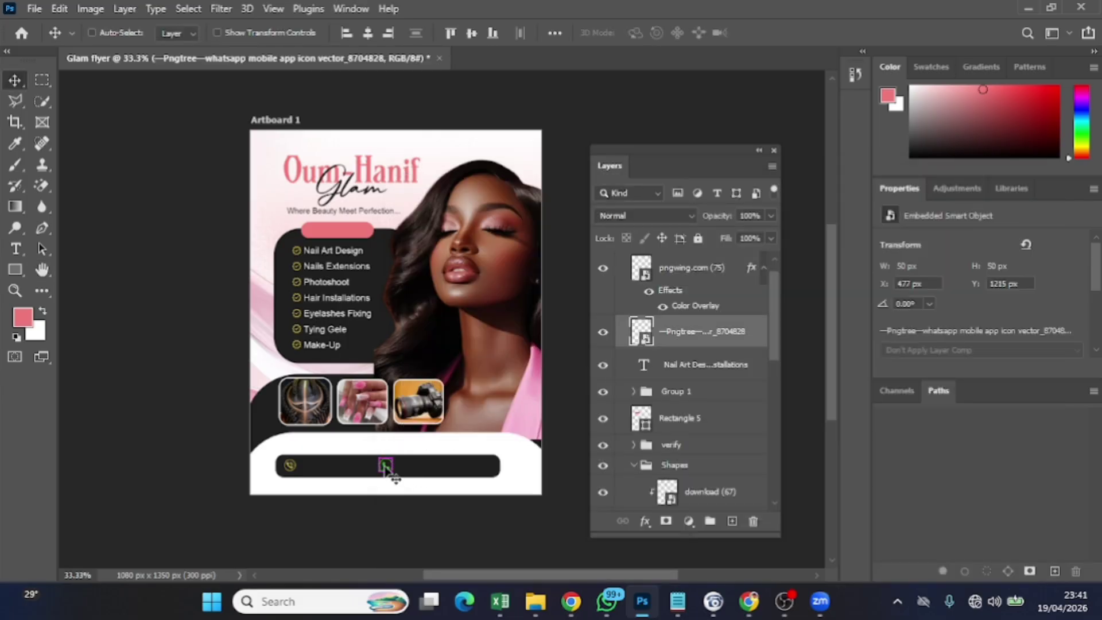
key("ctrl+t")
left_click_drag(395, 475, 393, 472)
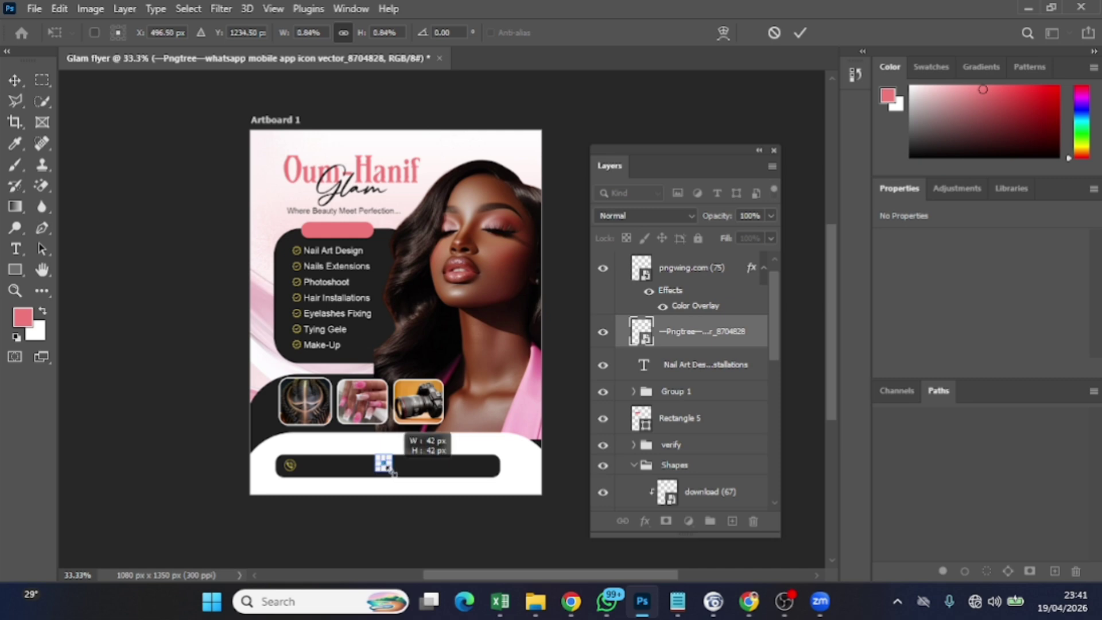
left_click(801, 33)
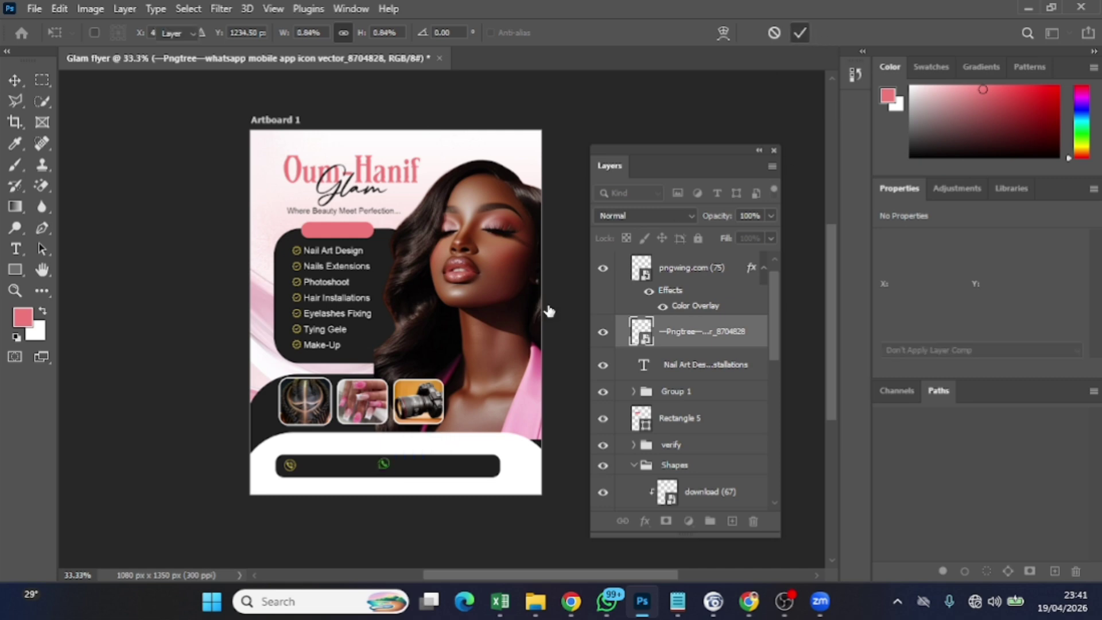
left_click(390, 468)
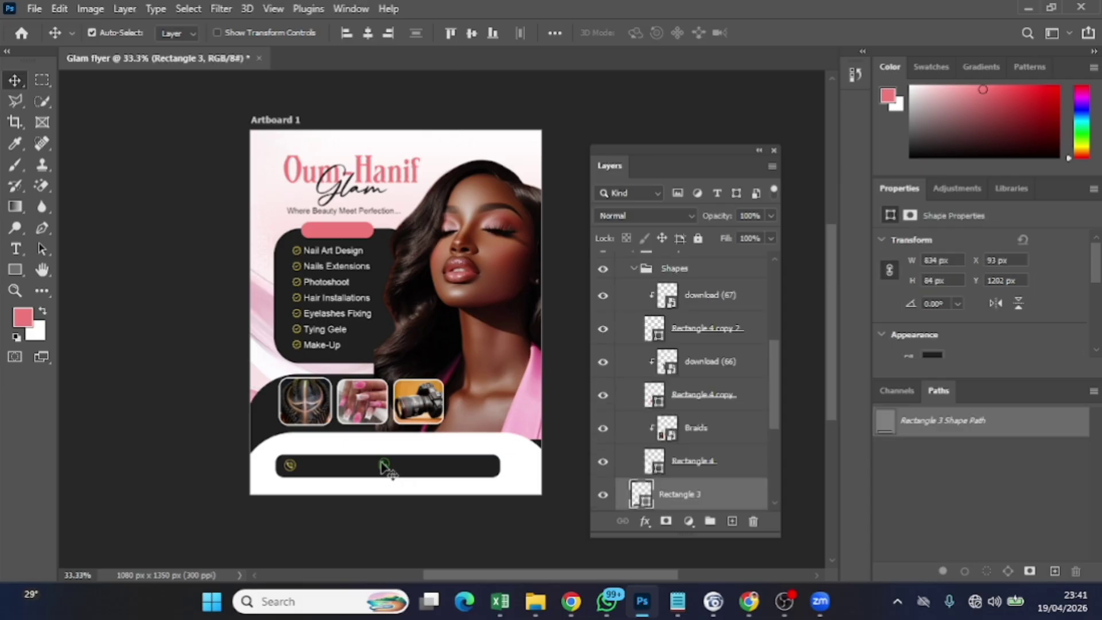
left_click(383, 463)
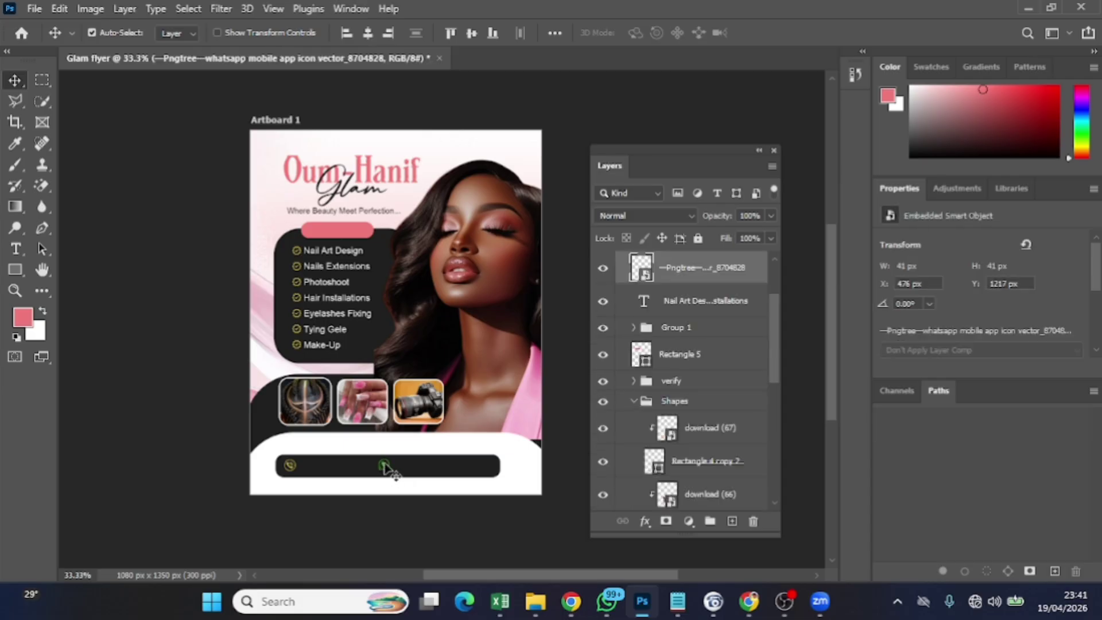
key("shift+Right")
key("shift+Right")
key("shift+Right")
key("shift+Right")
key("shift+Right")
key("Right")
left_click(678, 601)
scroll(230, 293, "down", 1)
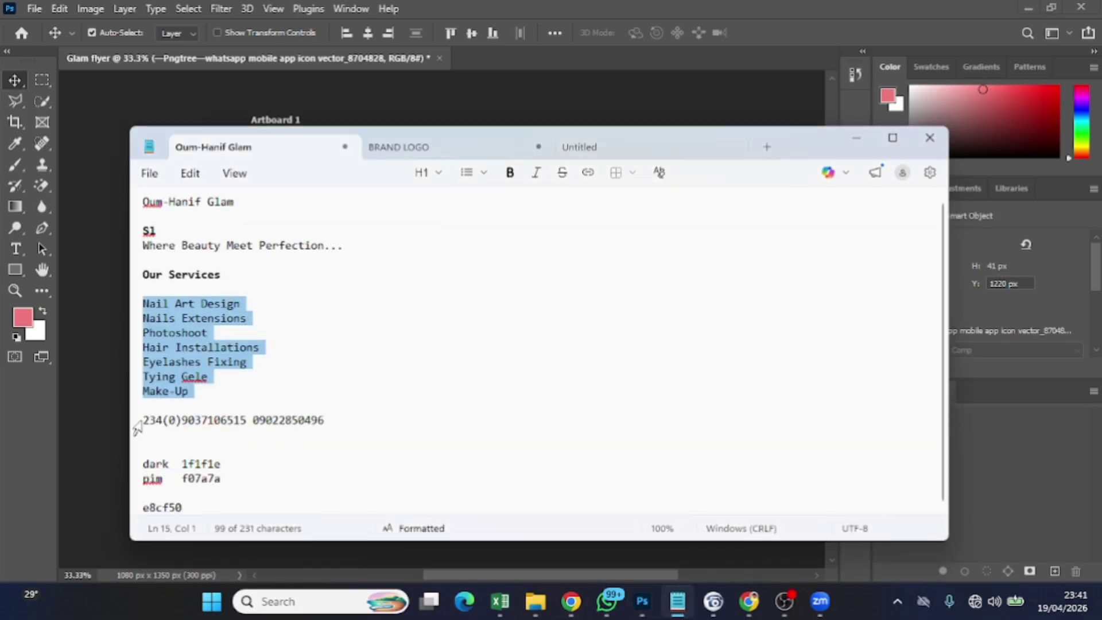
left_click_drag(144, 419, 250, 419)
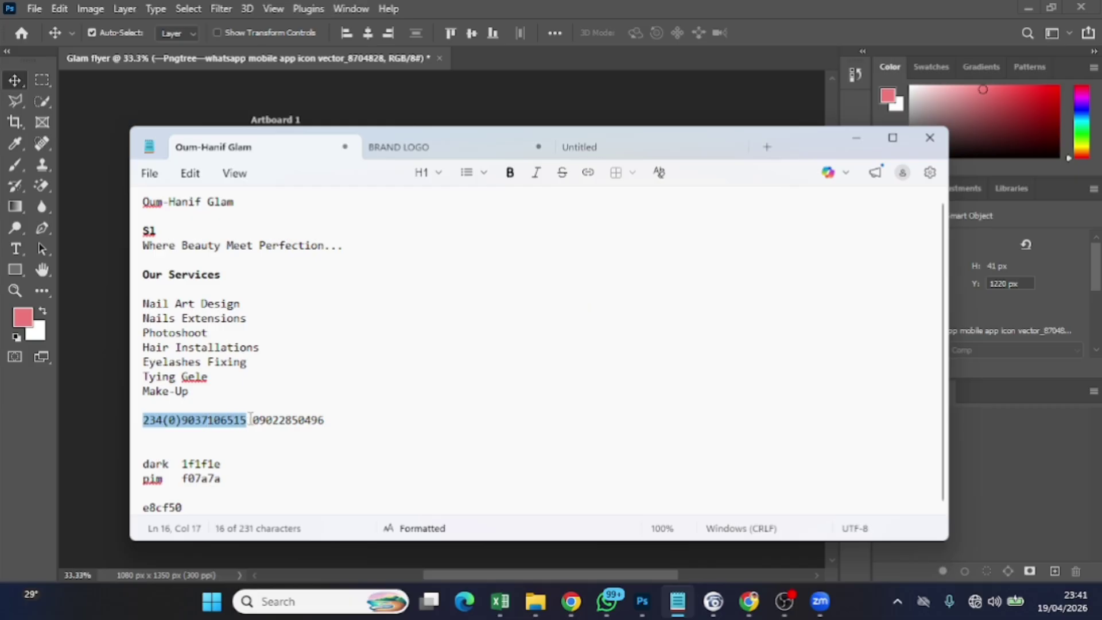
left_click(642, 601)
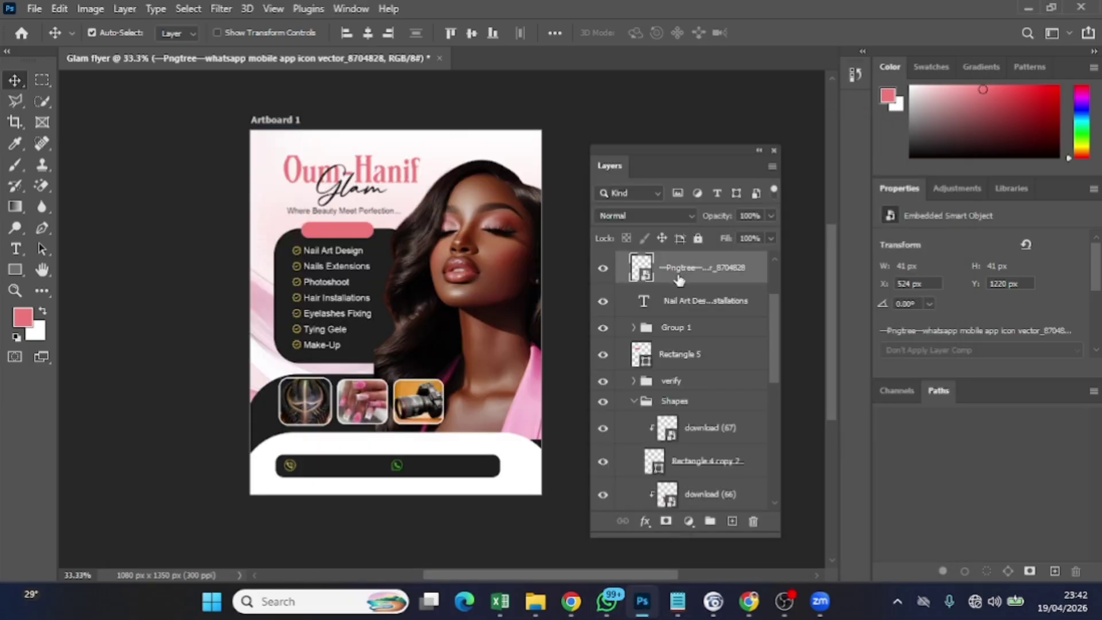
Add a new layer and type the first phone number on the black contact bar
left_click(732, 520)
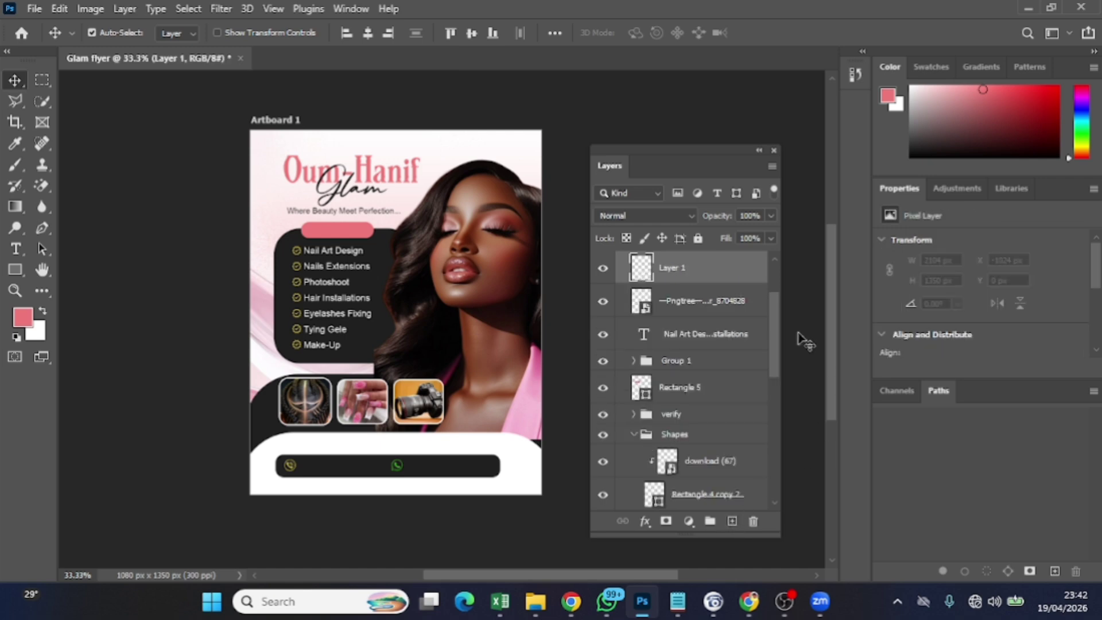
left_click(15, 248)
left_click(341, 458)
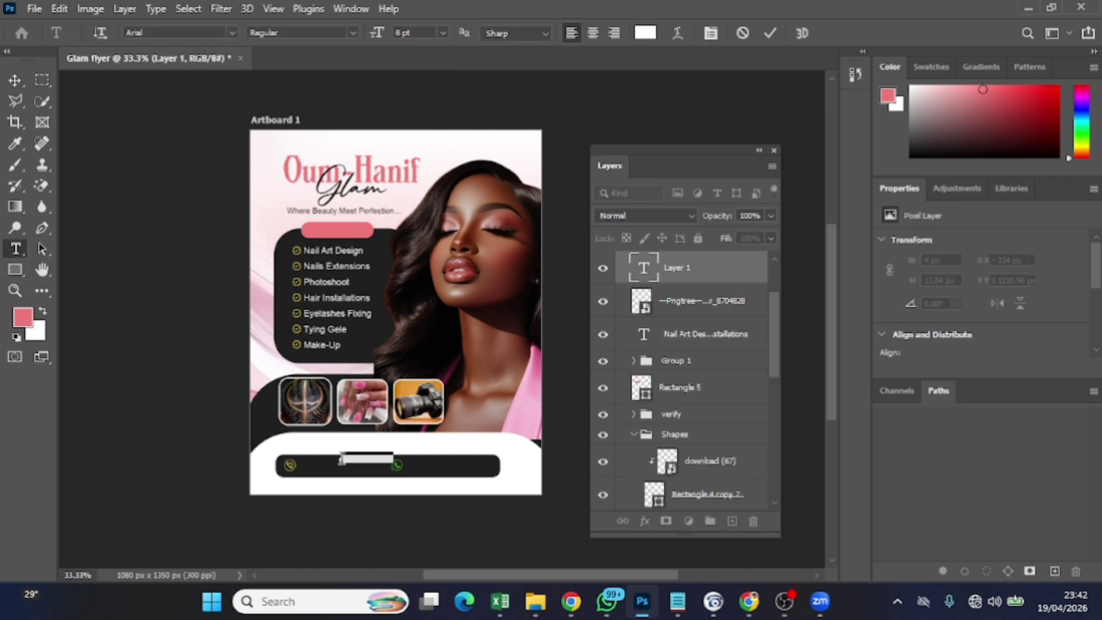
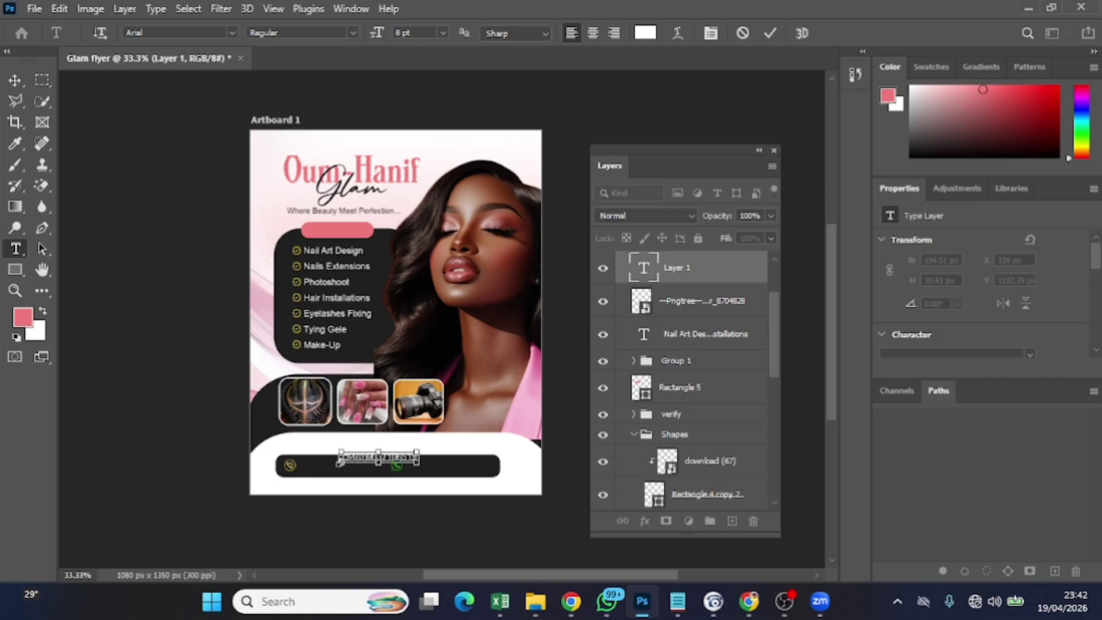
Make the phone number bold and move it left along the bar
key("ctrl+a")
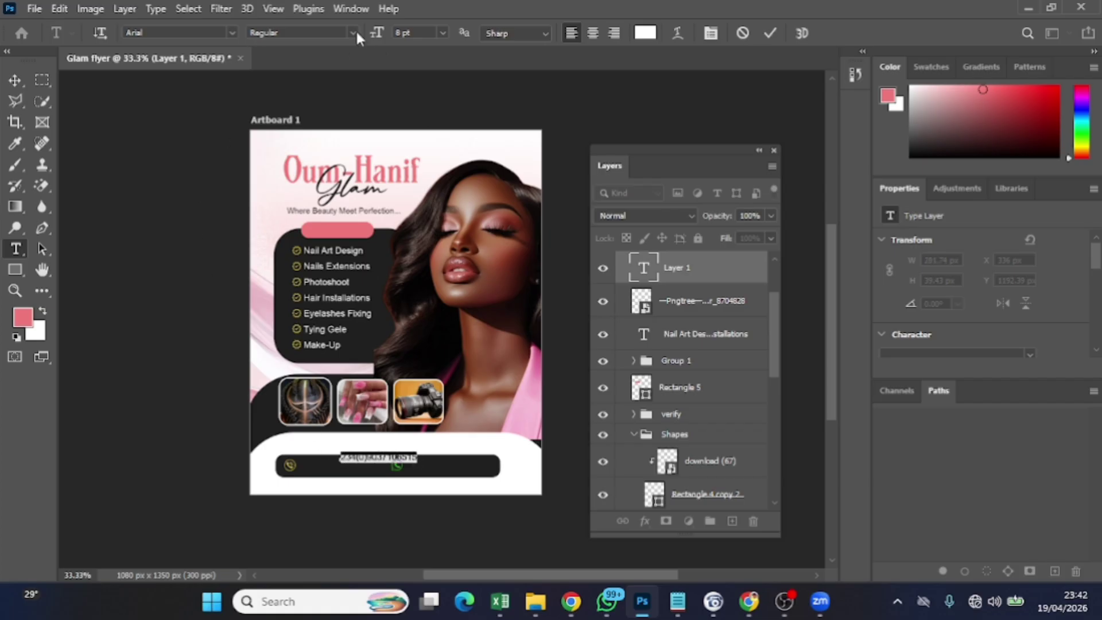
left_click(353, 32)
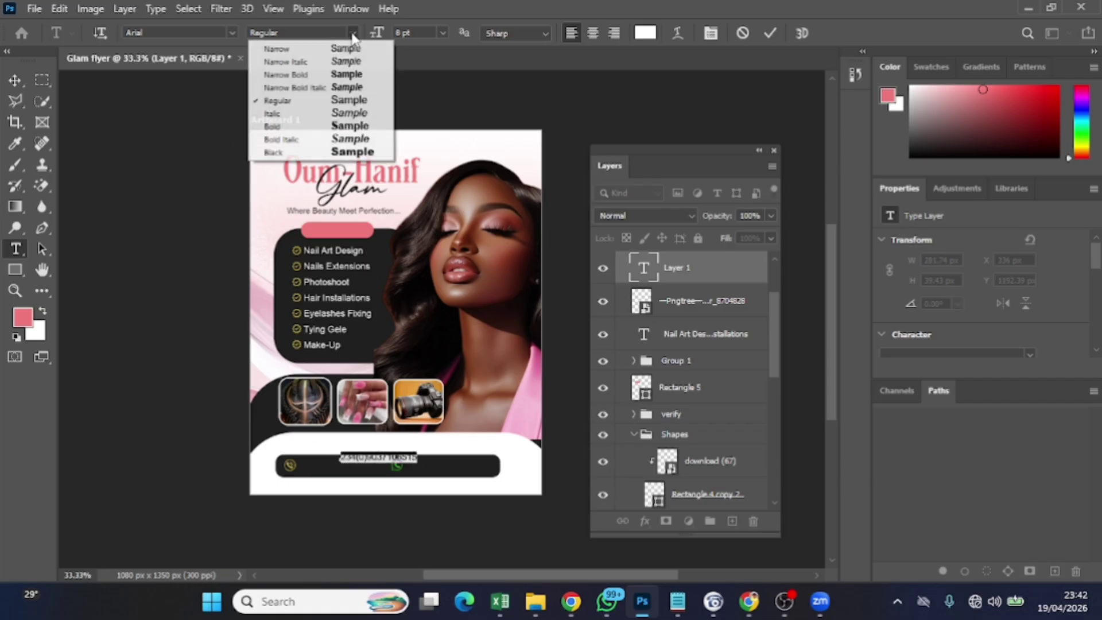
left_click(311, 127)
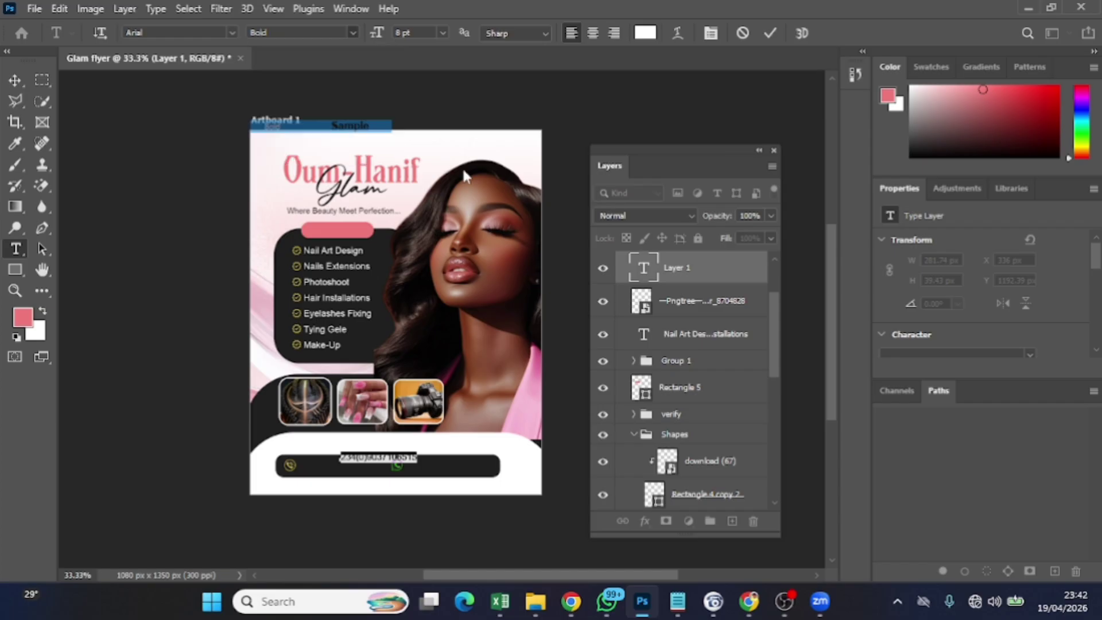
left_click(17, 80)
left_click_drag(356, 459, 320, 469)
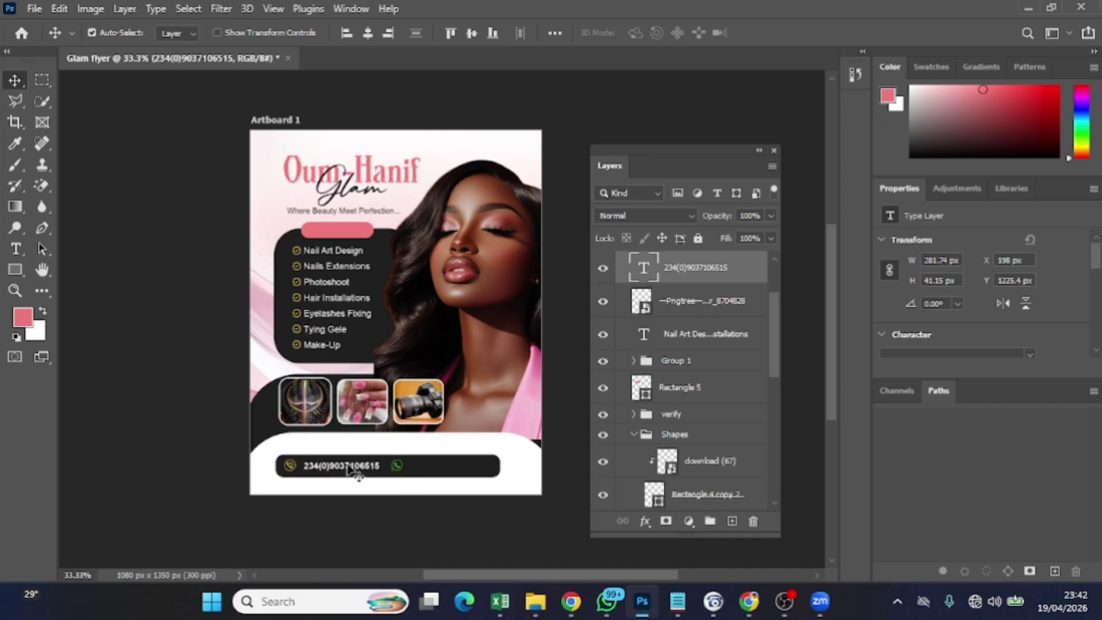
Set the phone number back to Regular, enlarge it to 9 pt, and nudge it left
double_click(350, 468)
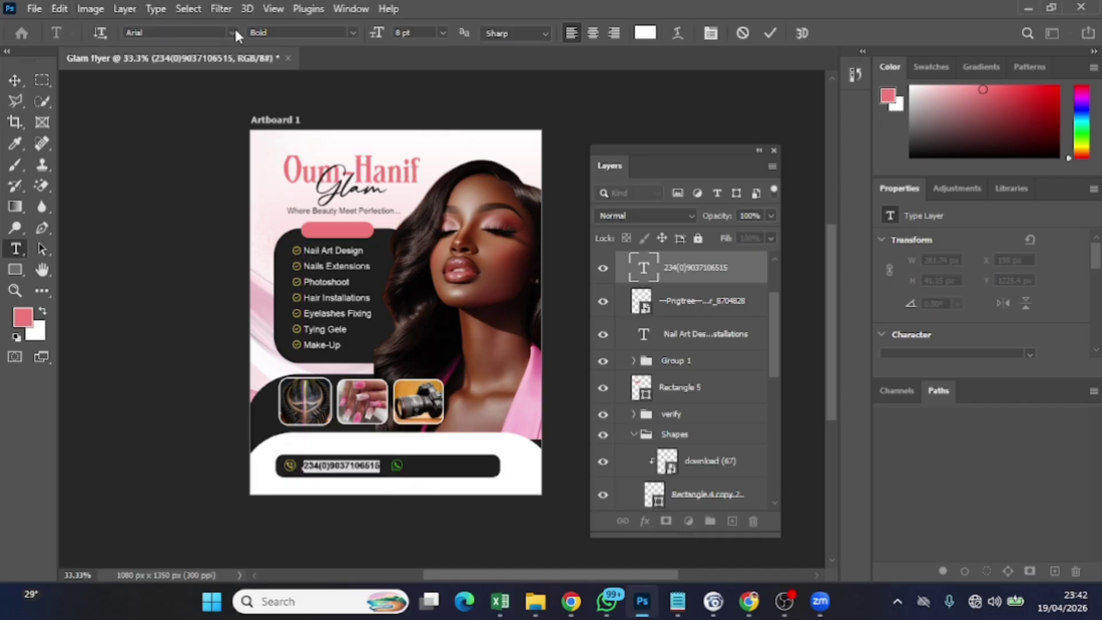
left_click(351, 33)
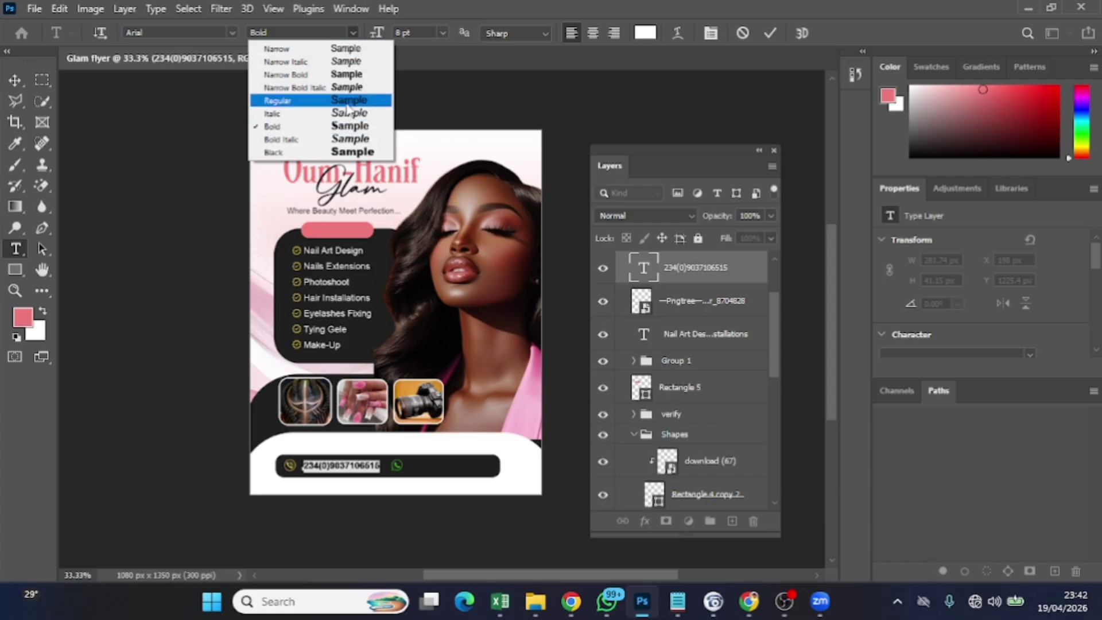
left_click(321, 101)
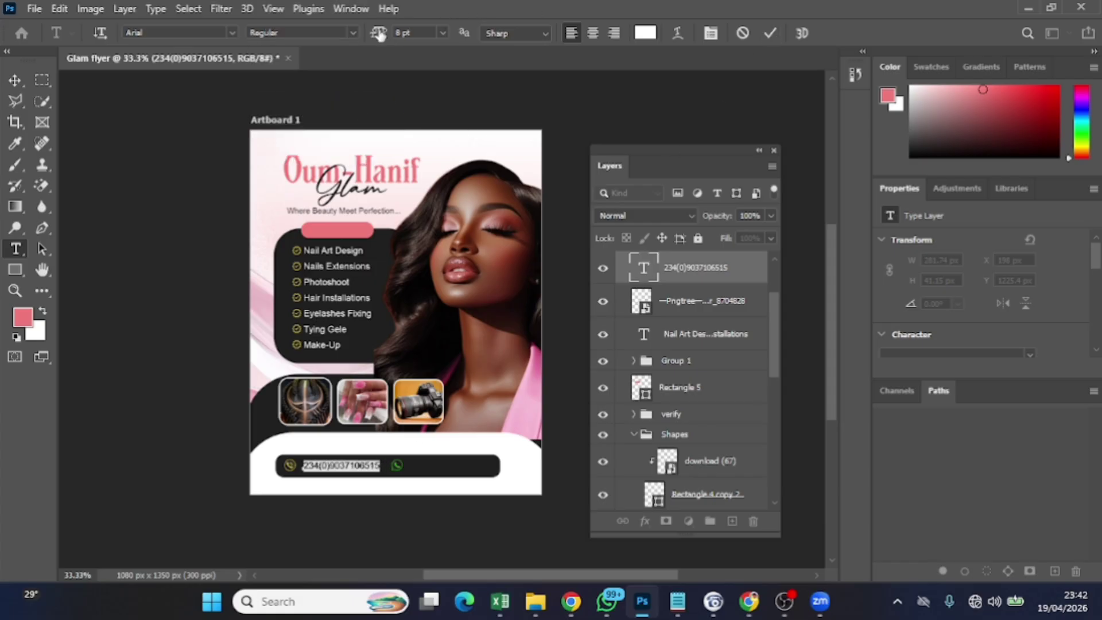
left_click_drag(379, 35, 381, 35)
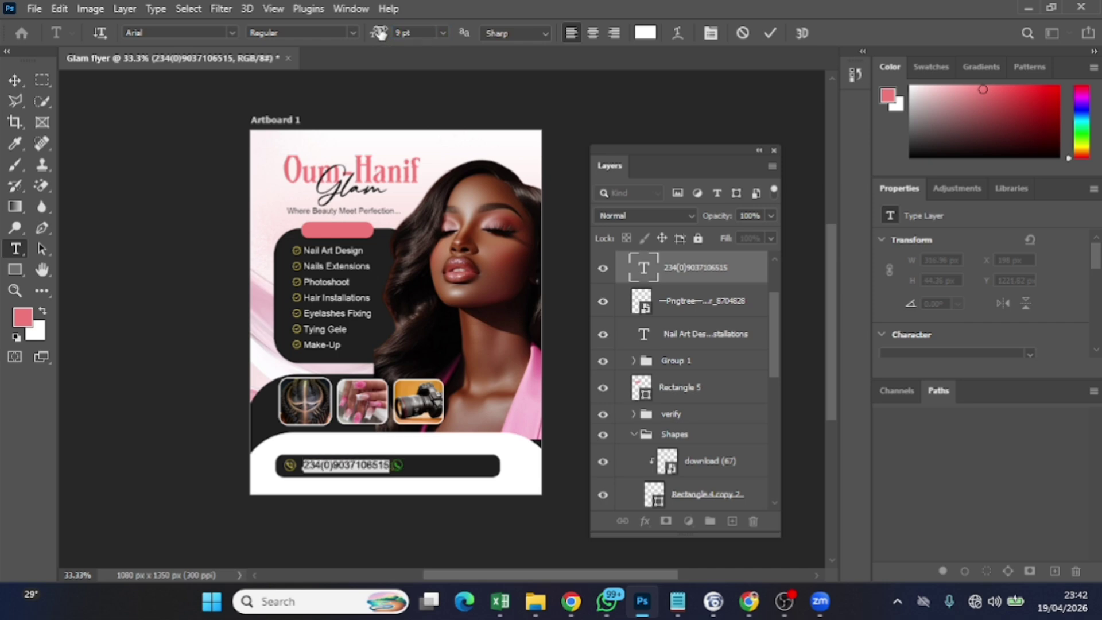
left_click(769, 32)
key("v")
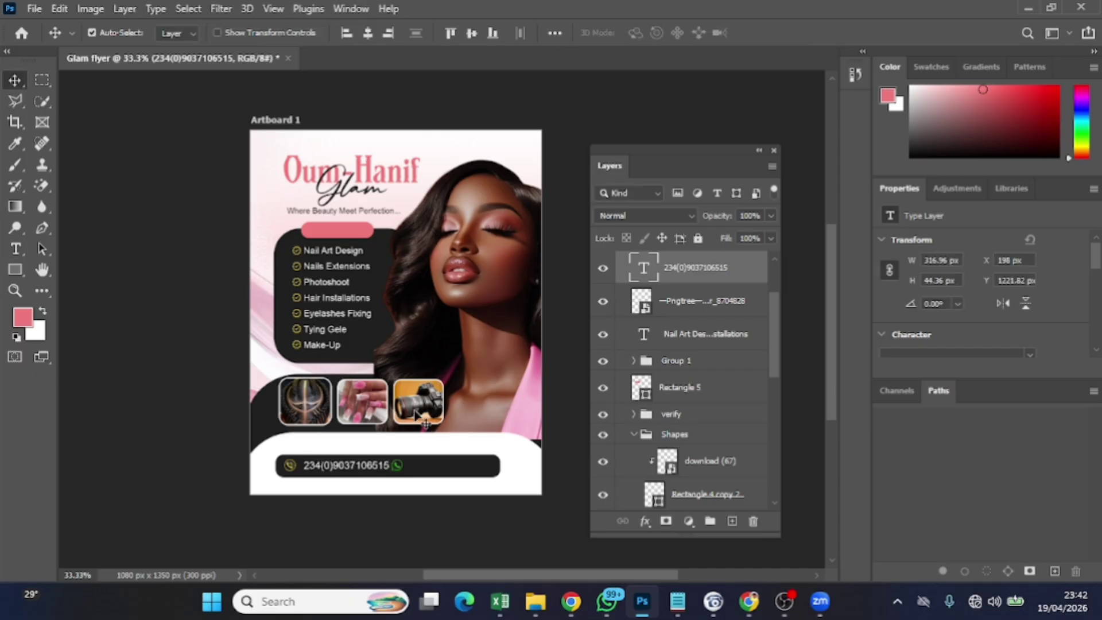
key("Left")
key("Left")
key("Left")
key("Left")
key("Left")
key("Left")
key("Left")
key("Left")
key("Left")
key("Left")
key("Left")
key("Left")
key("Left")
key("Left")
key("Left")
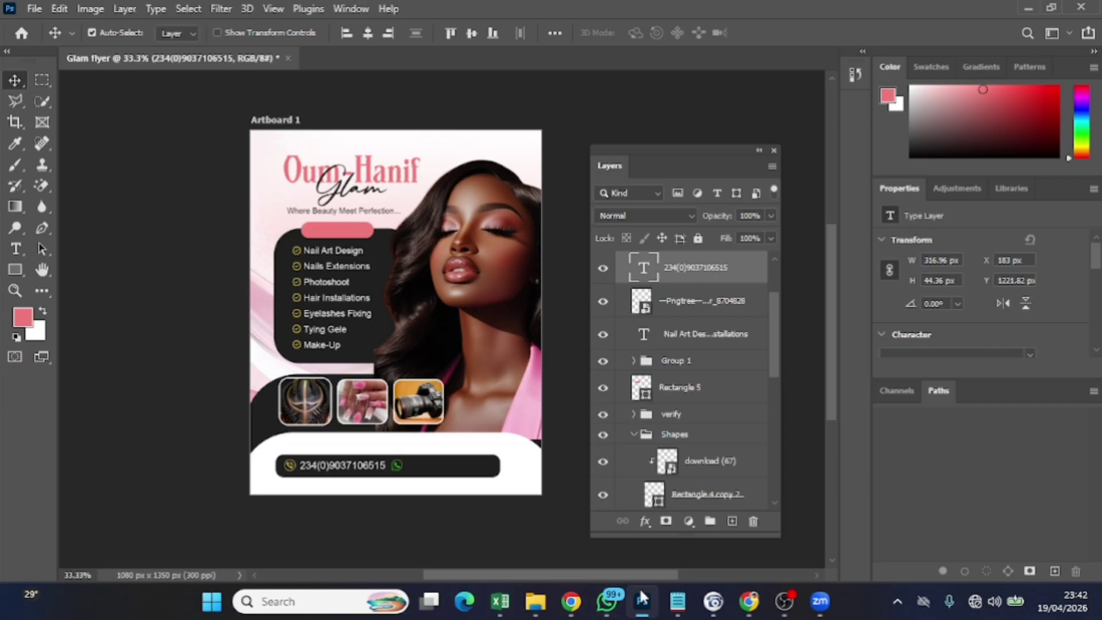
Select the second phone number in the Notepad contact notes to copy it
left_click(668, 604)
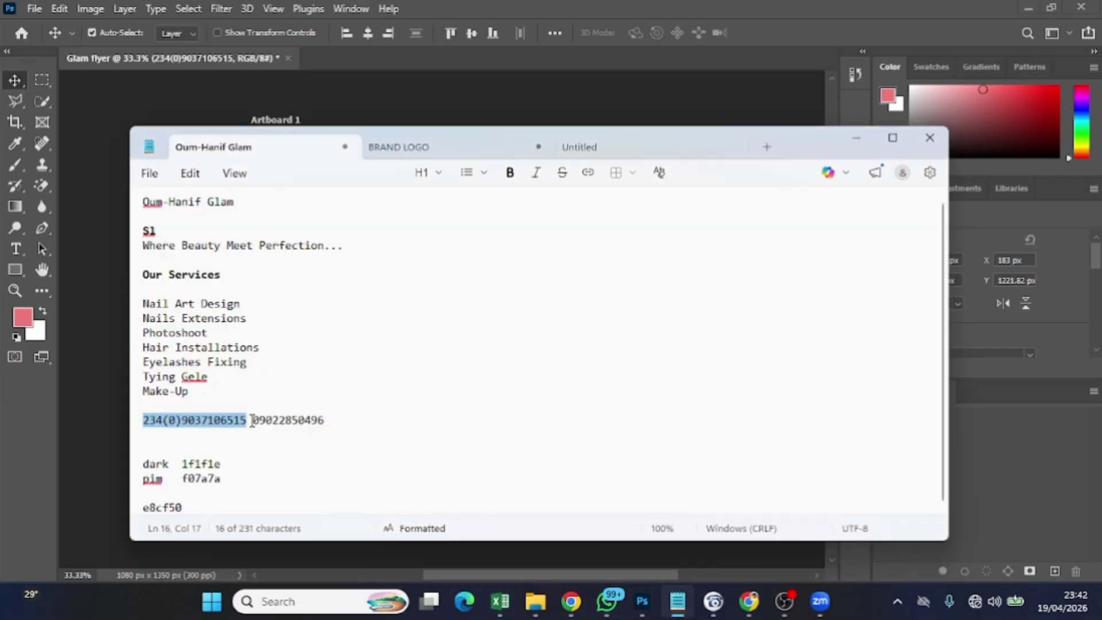
left_click_drag(251, 422, 337, 422)
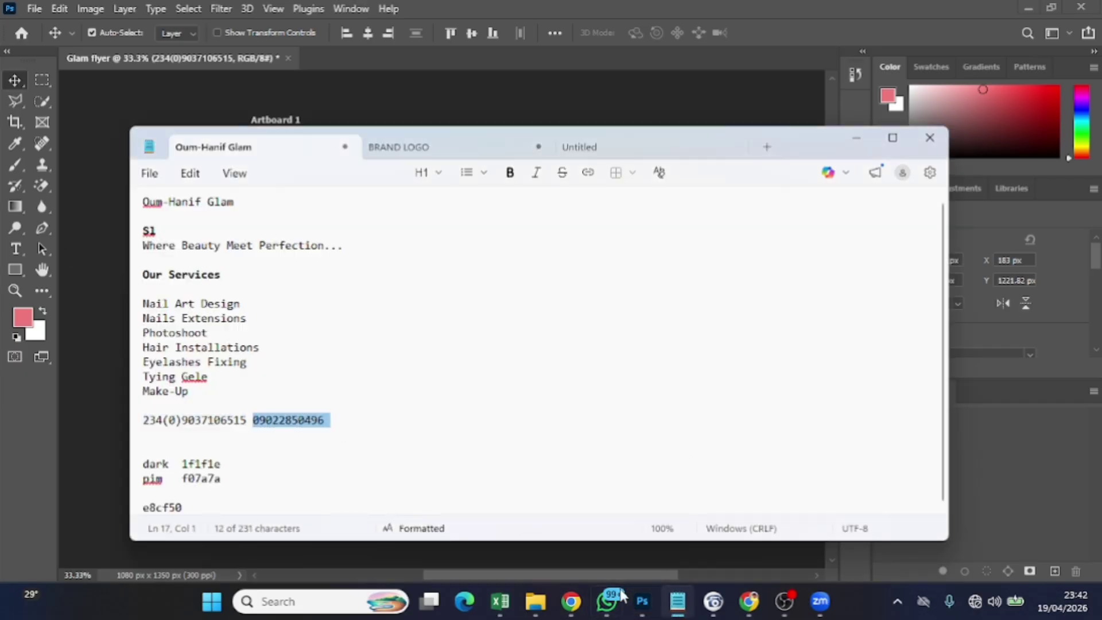
left_click(646, 604)
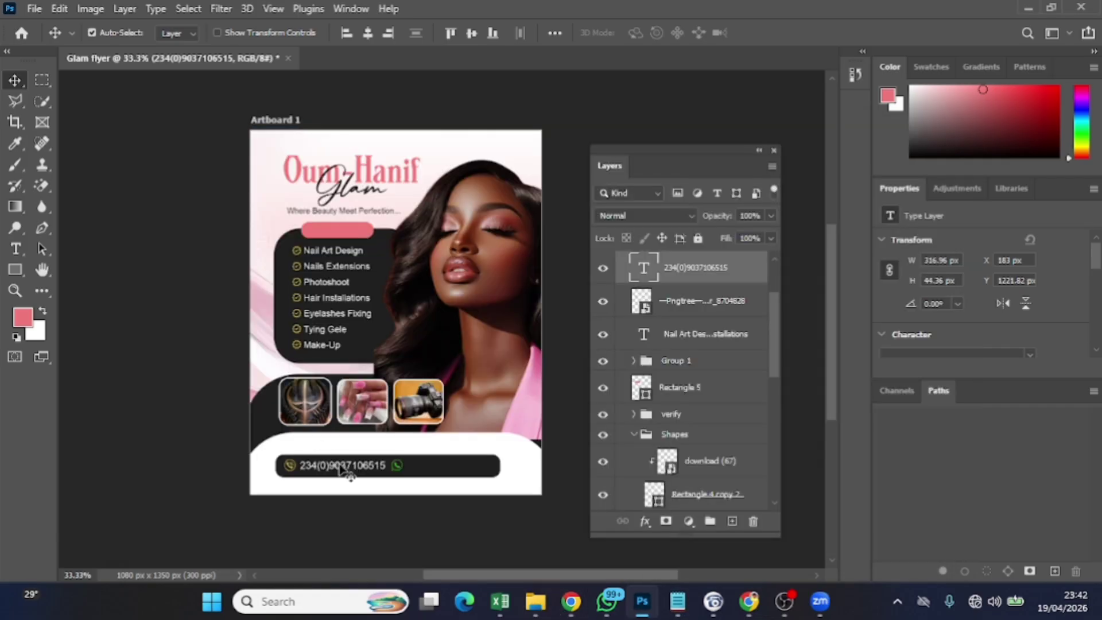
Duplicate the phone number layer, shift it right past the WhatsApp icon, and paste in the second number
key("ctrl+j")
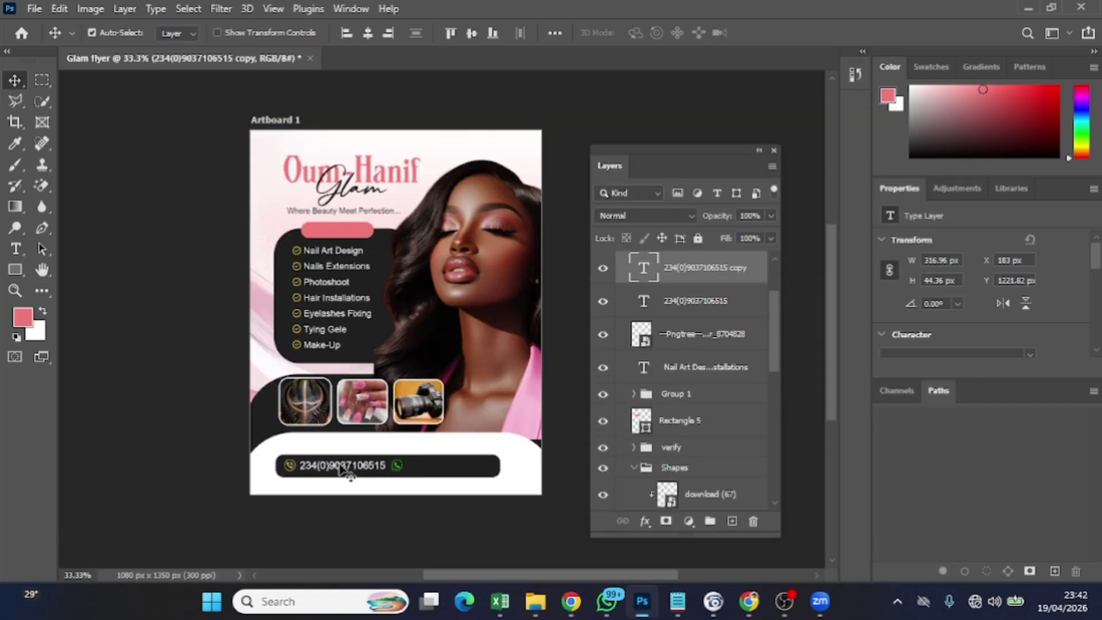
left_click_drag(343, 468, 375, 467)
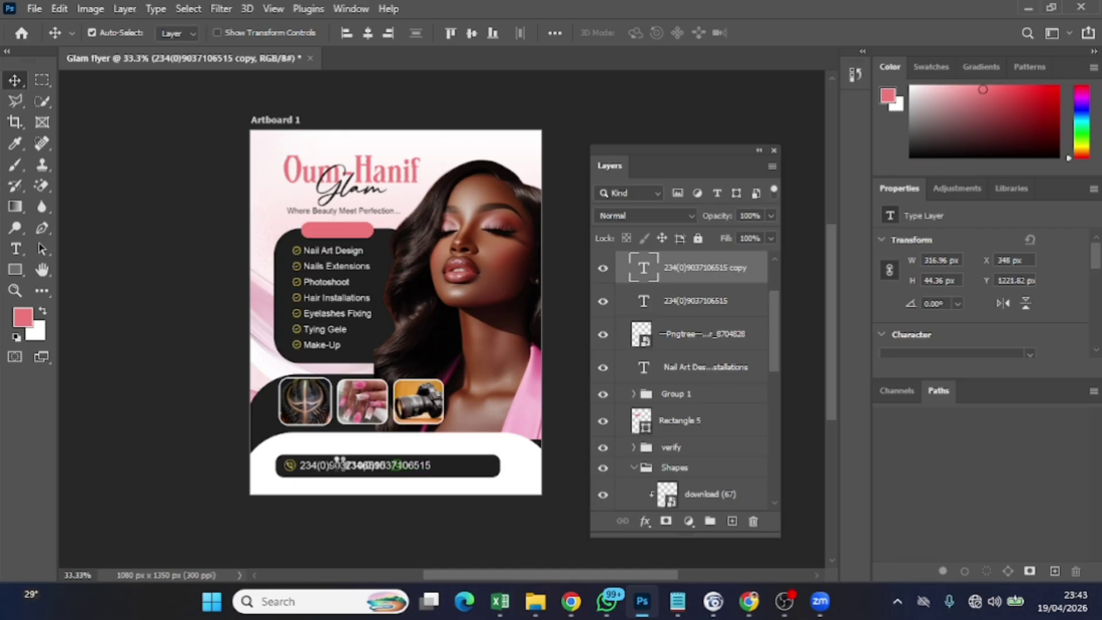
key("Right")
key("Right")
key("Right")
key("Right")
key("Right")
key("Right")
key("Right")
key("Right")
key("Right")
key("Right")
key("Right")
key("Right")
key("Right")
key("Right")
key("Right")
key("Right")
key("Right")
key("Right")
key("Right")
key("Right")
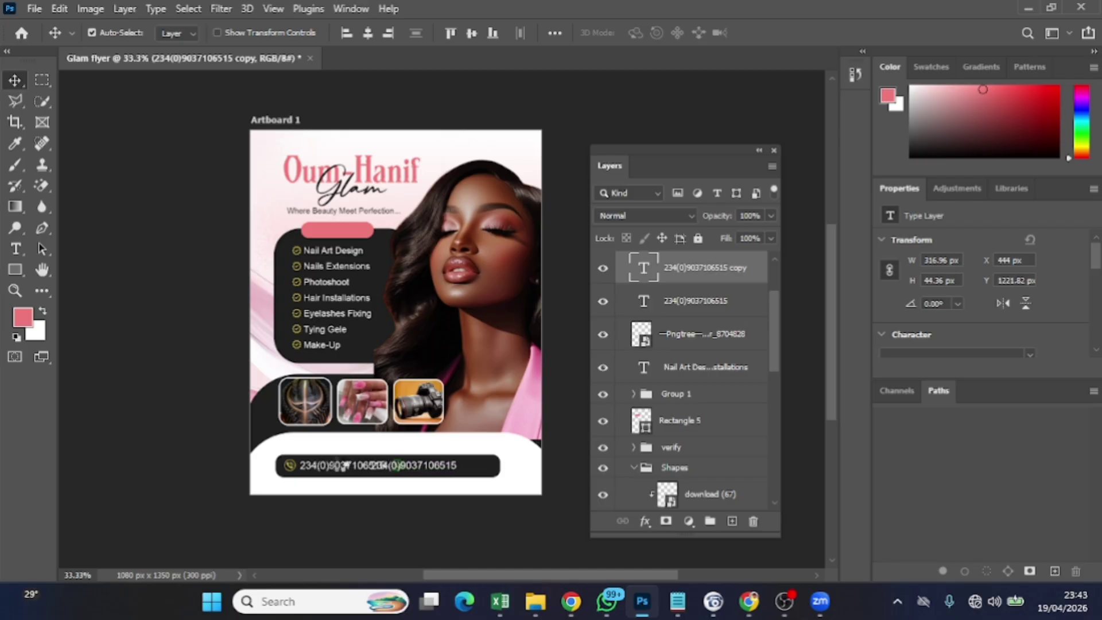
key("Right")
key("Right")
key("Right")
key("Right")
key("Right")
key("Right")
key("Right")
key("Right")
key("Right")
key("Right")
key("Right")
key("Right")
key("Right")
key("Right")
key("Right")
key("Right")
key("Right")
key("Right")
key("Right")
key("Right")
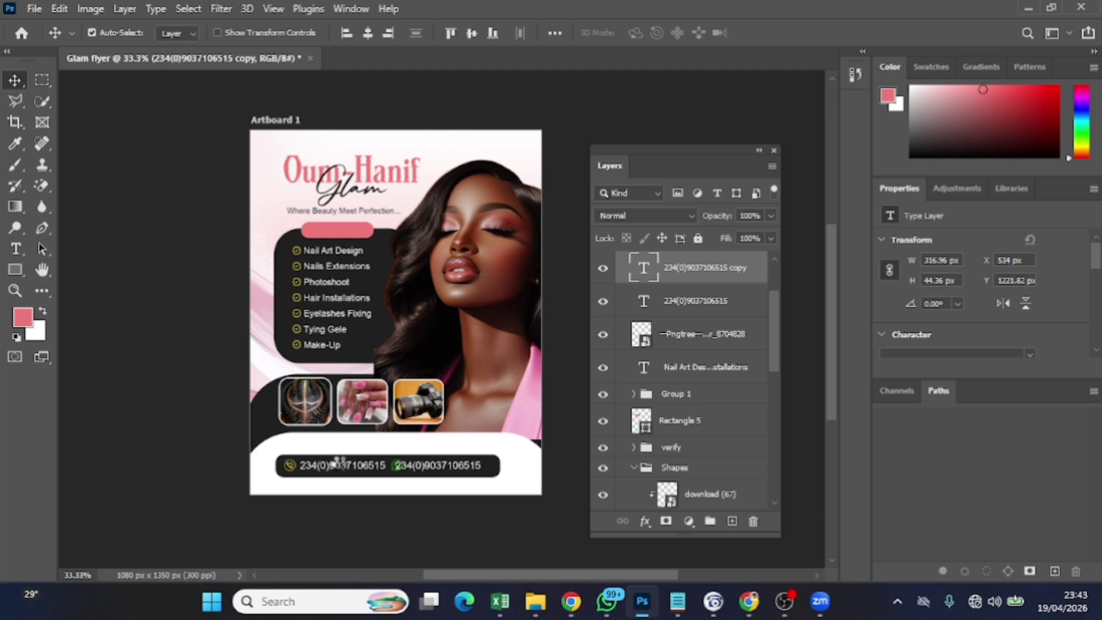
key("Right")
key("Right")
key("Right")
key("Right")
key("Right")
key("Right")
key("Right")
key("Right")
key("Right")
key("Right")
key("Right")
key("Right")
key("Right")
key("Right")
key("Right")
key("Right")
key("Right")
key("Right")
key("Right")
key("Right")
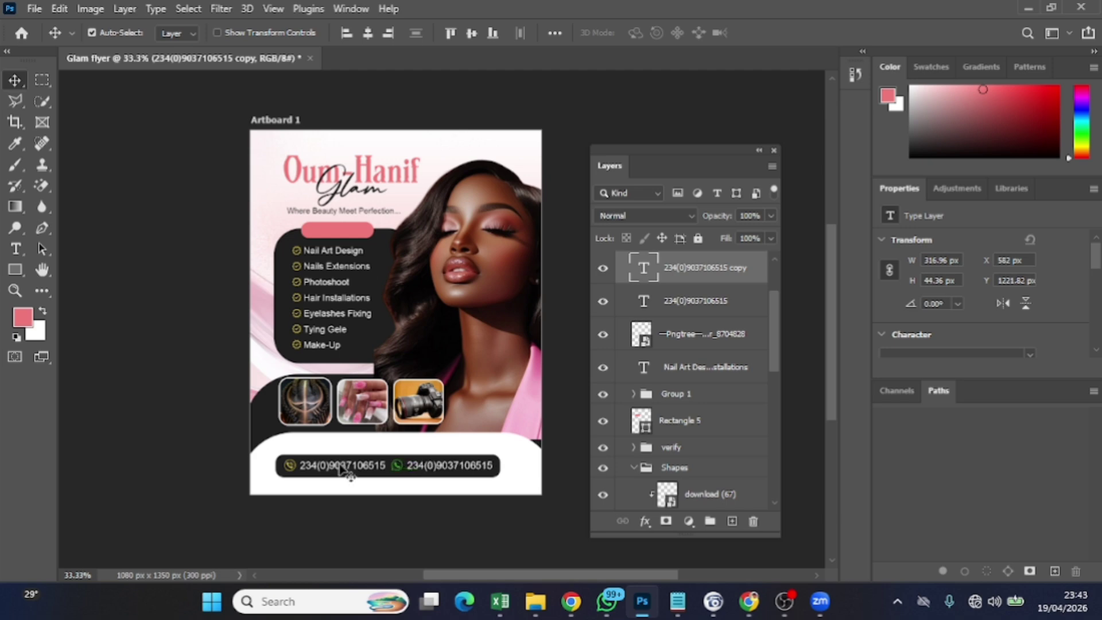
double_click(435, 463)
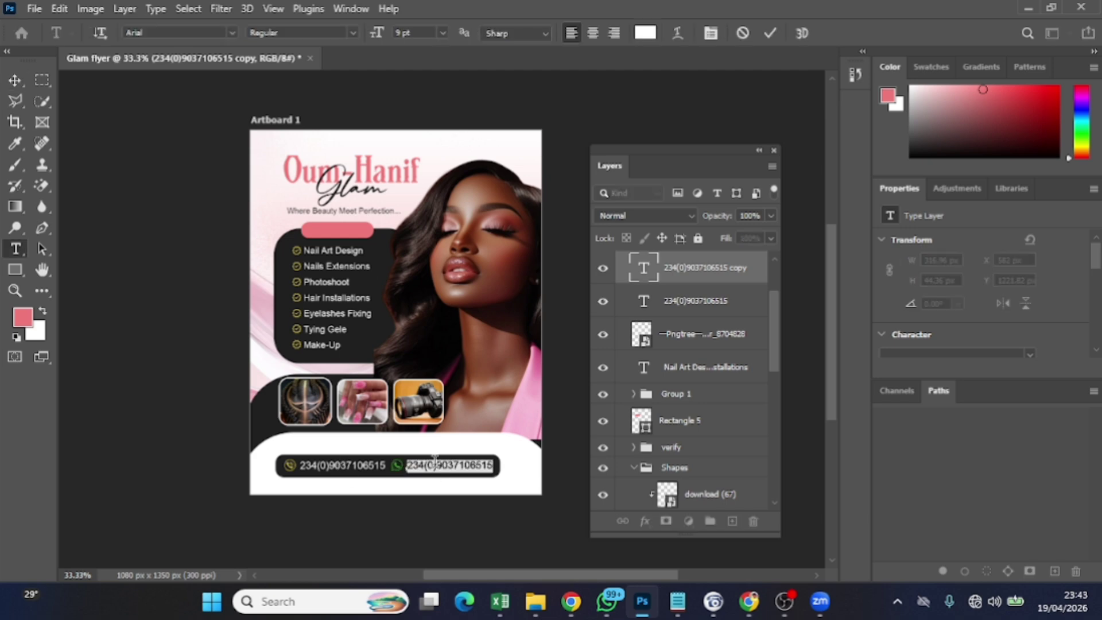
key("ctrl+v")
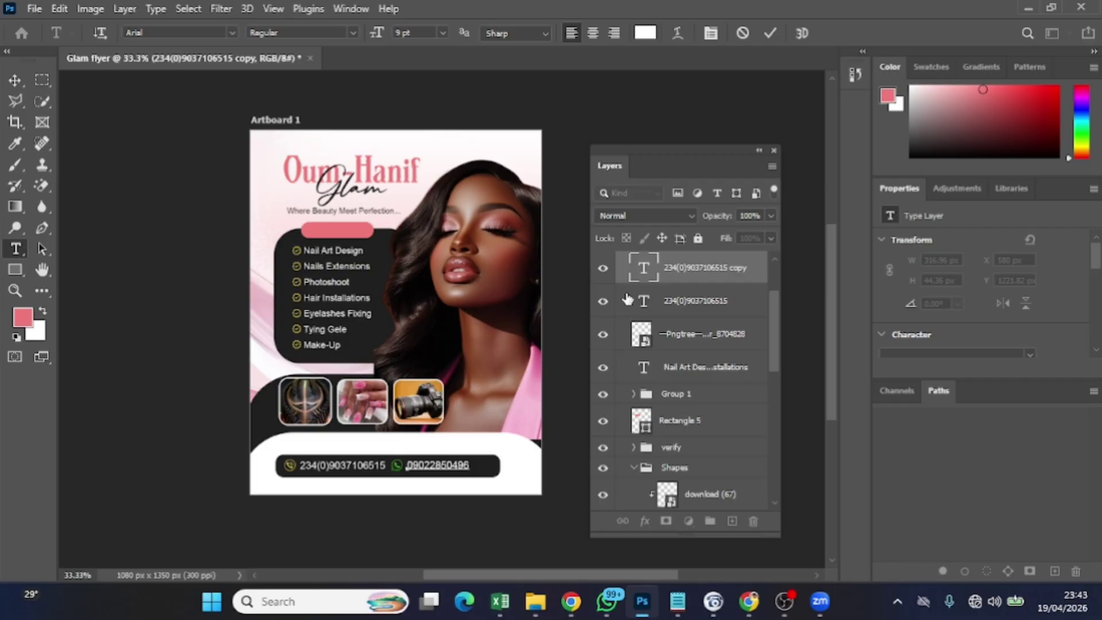
left_click(769, 33)
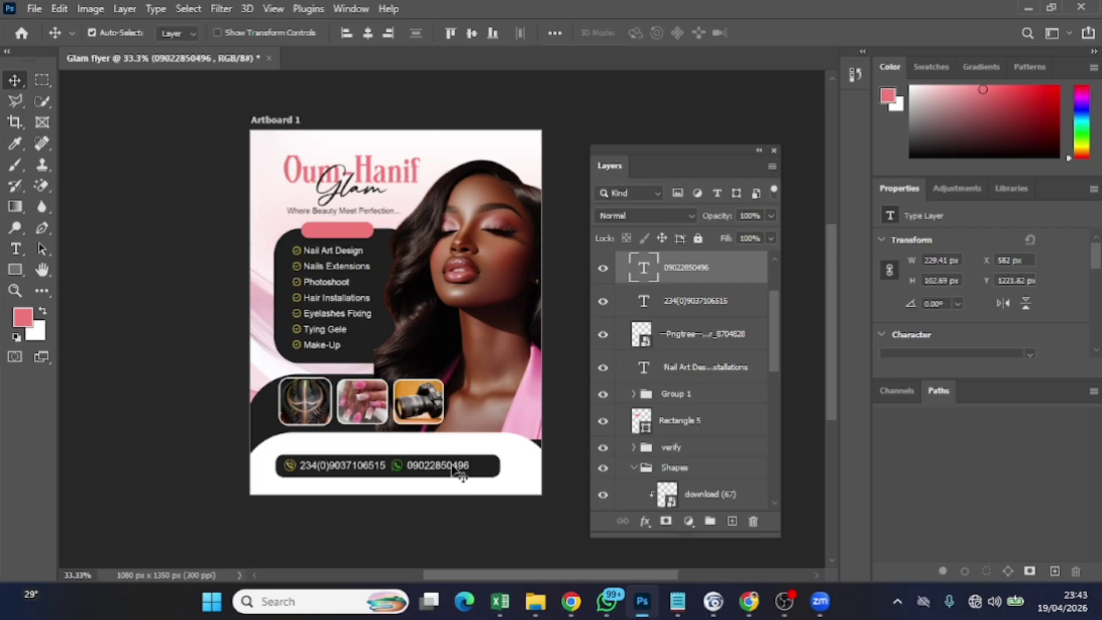
key("Right")
key("Right")
key("Right")
key("Right")
key("Right")
key("Right")
key("Right")
key("Right")
key("Right")
key("Right")
key("Right")
key("Right")
key("Right")
key("Right")
key("Right")
key("Right")
key("Right")
key("Right")
key("Right")
key("Right")
Click through the contact bar and WhatsApp icon to select the download (64)-Photoroom woman layer
left_click(397, 469)
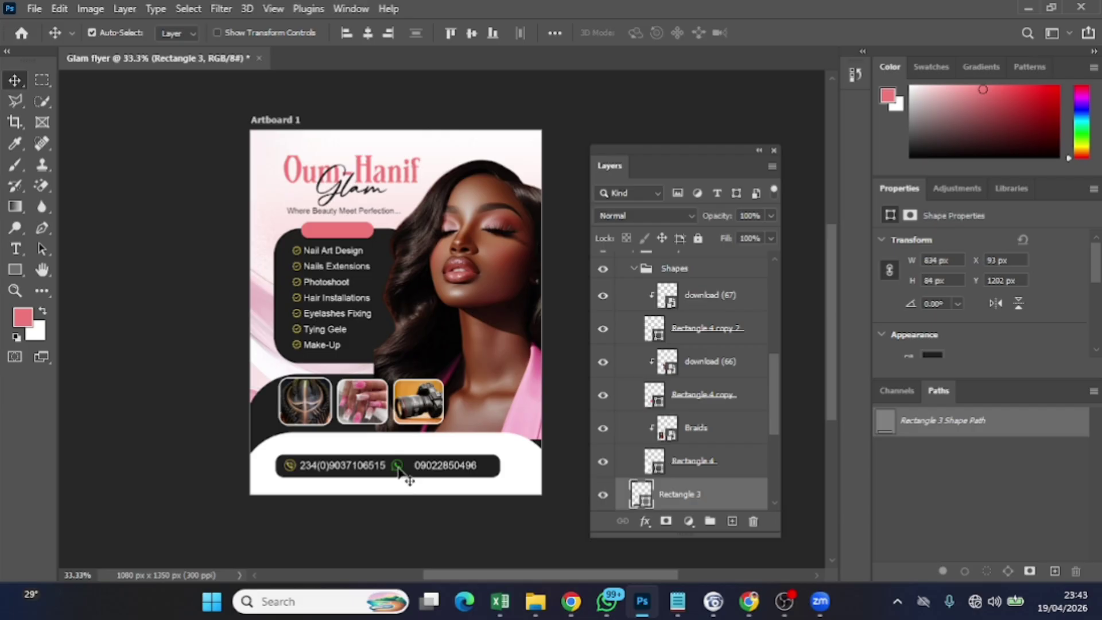
left_click(399, 469)
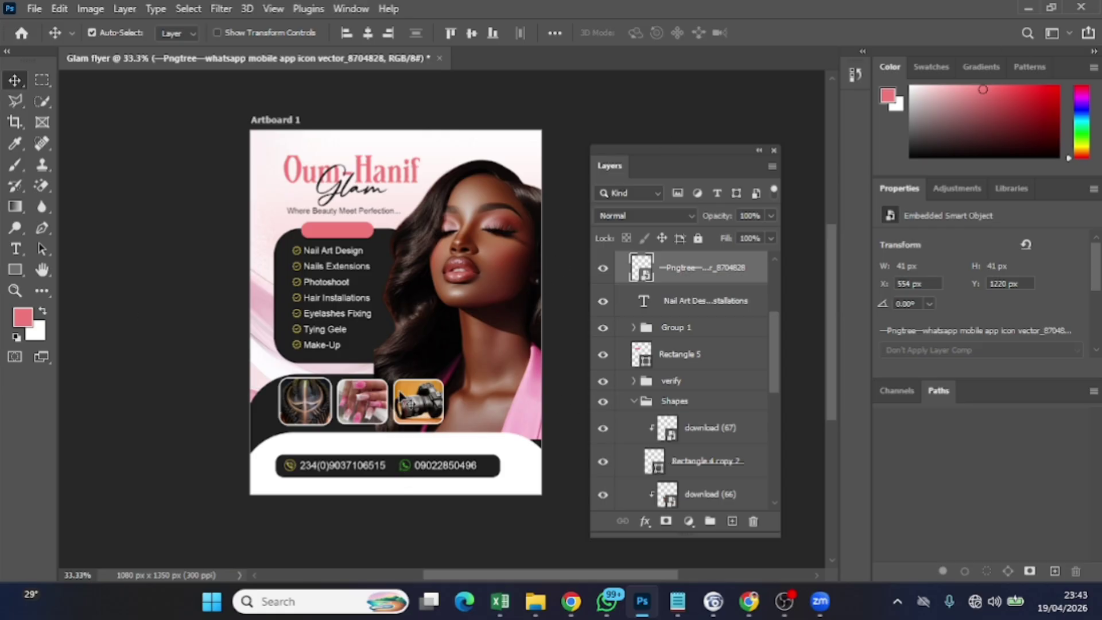
left_click(470, 299)
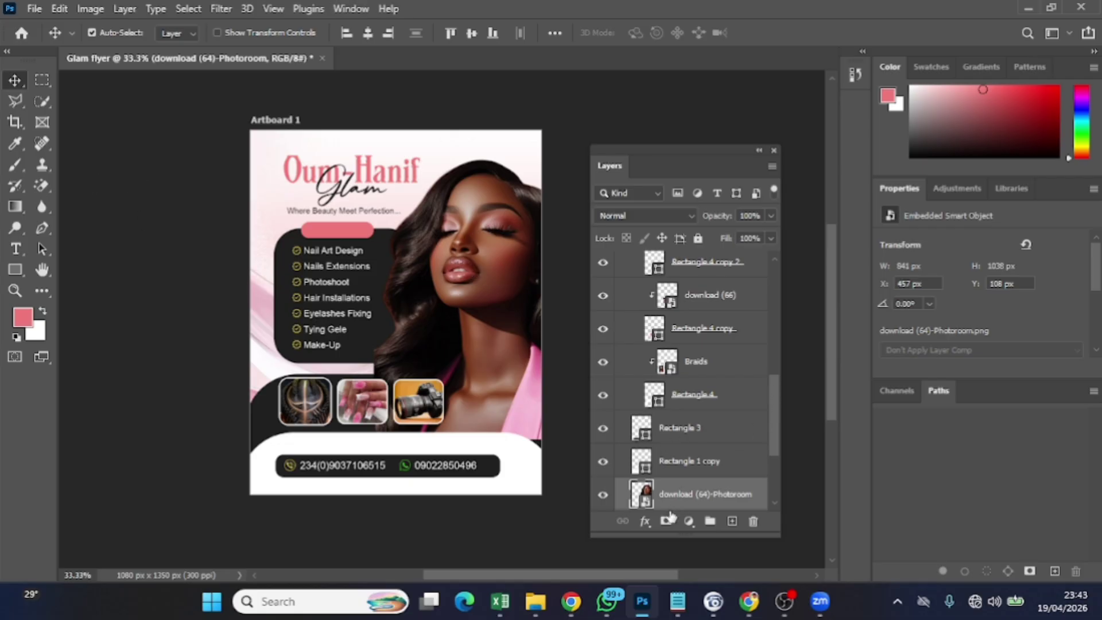
Apply Camera Raw with exposure +0.30, contrast +2, texture +9, dehaze +12 and slightly higher vibrance
left_click(229, 5)
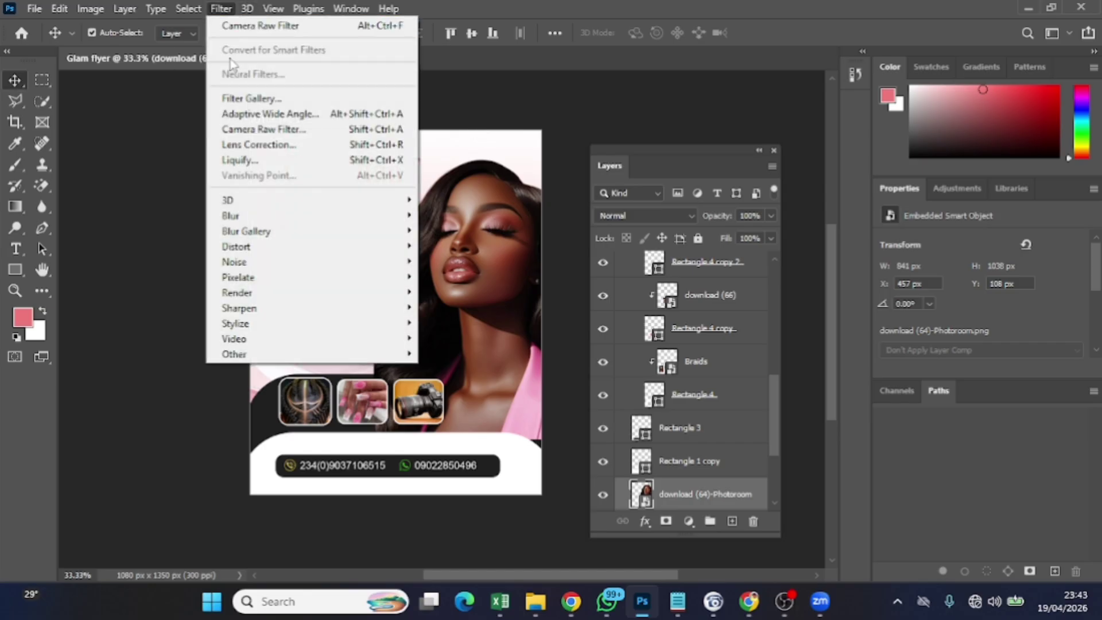
left_click(303, 130)
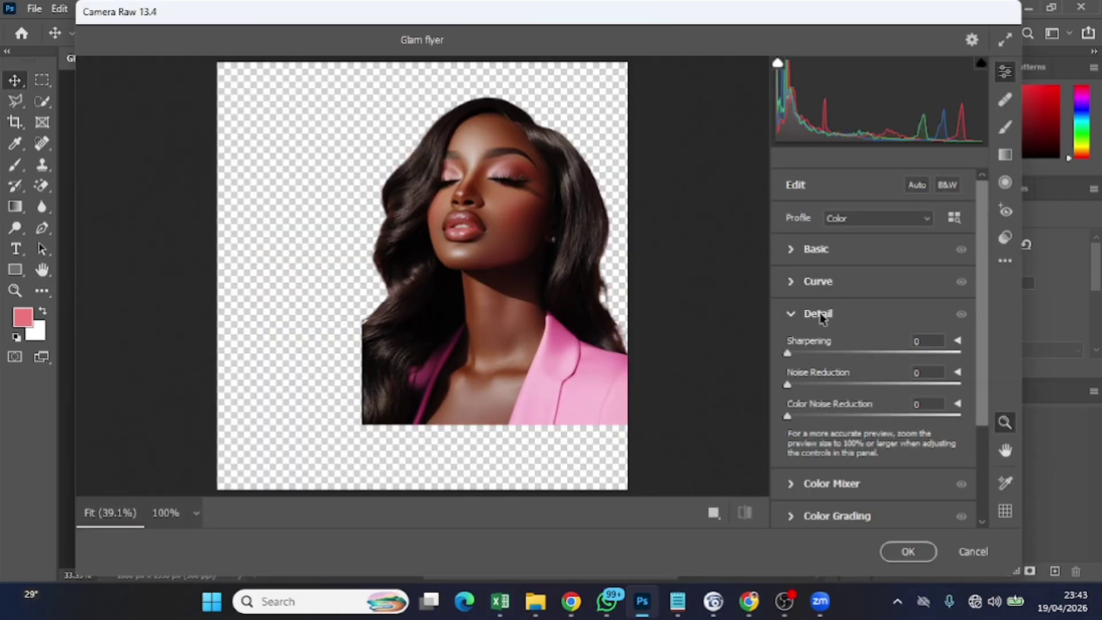
left_click(796, 248)
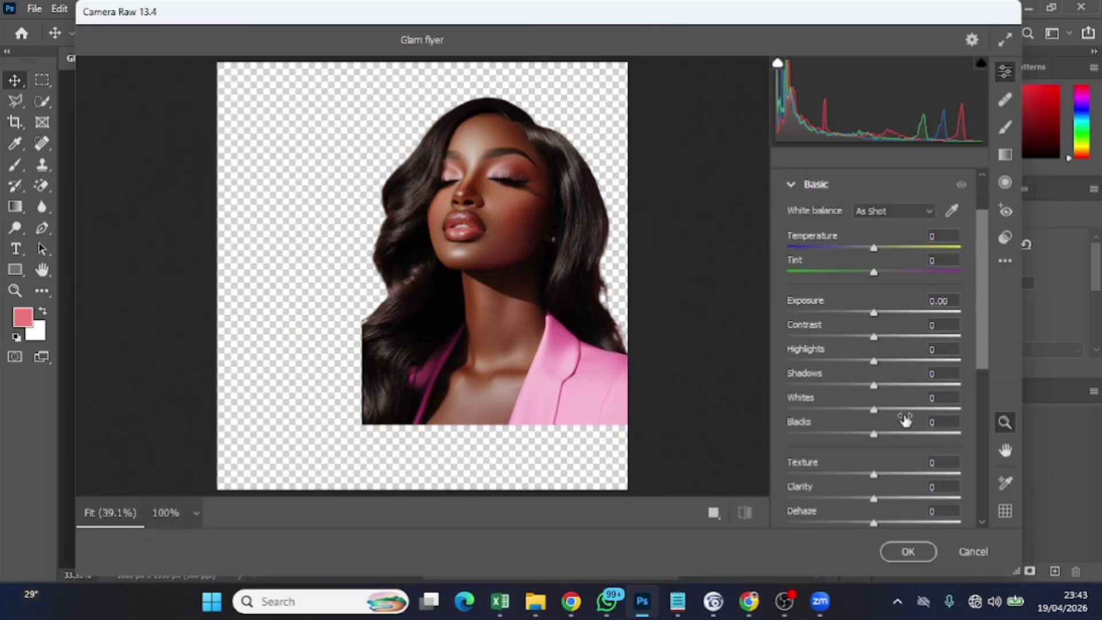
left_click_drag(872, 315, 876, 315)
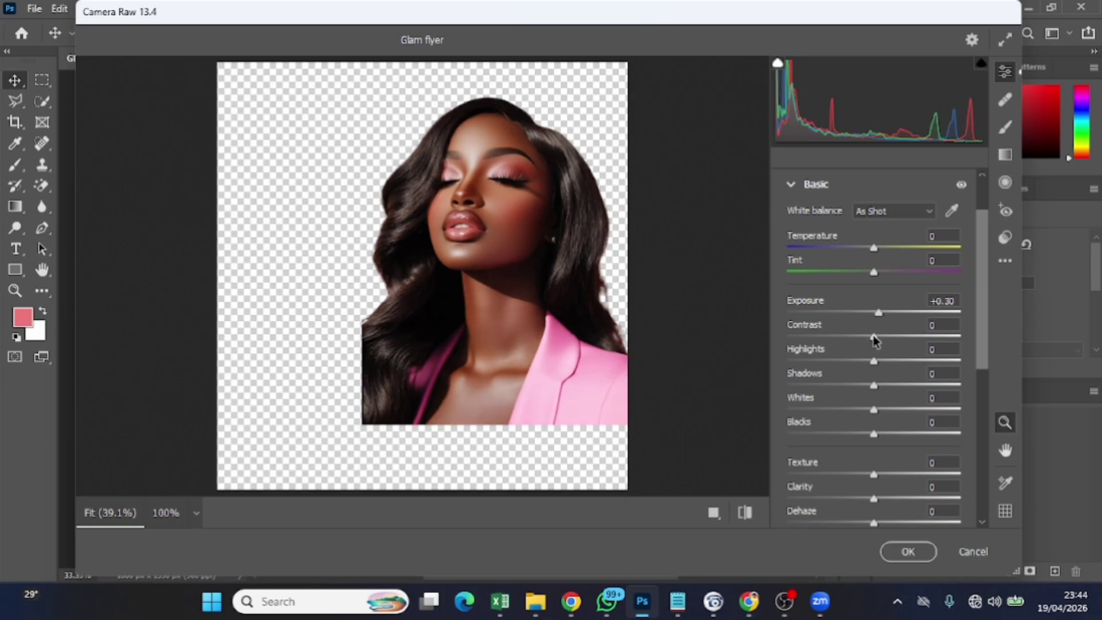
left_click_drag(873, 338, 859, 367)
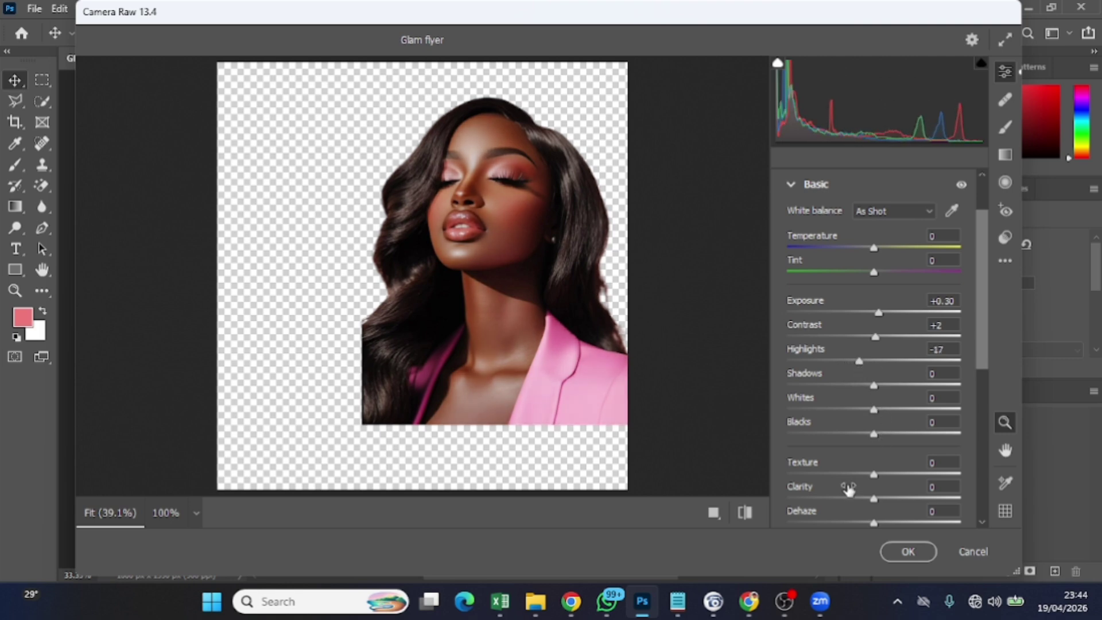
left_click_drag(872, 477, 877, 498)
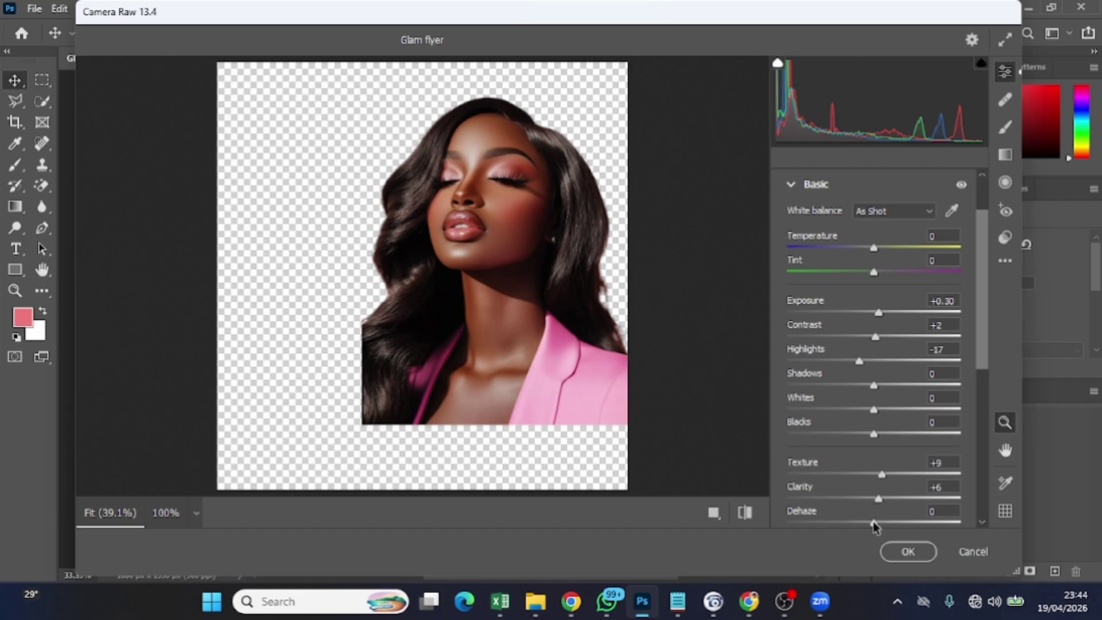
left_click_drag(873, 524, 886, 522)
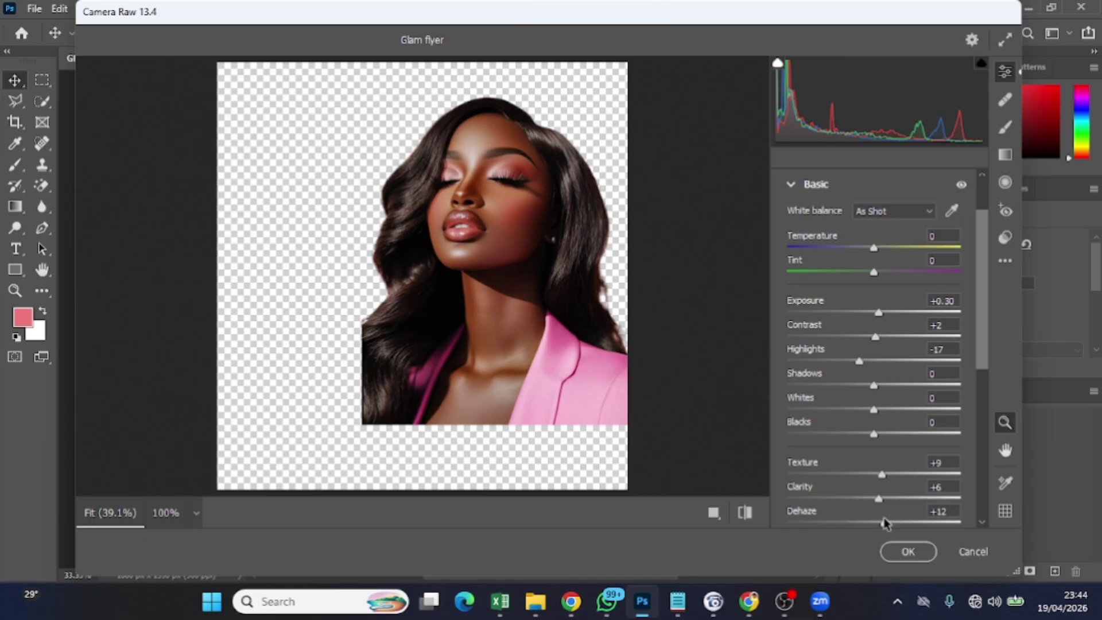
scroll(878, 488, "down", 5)
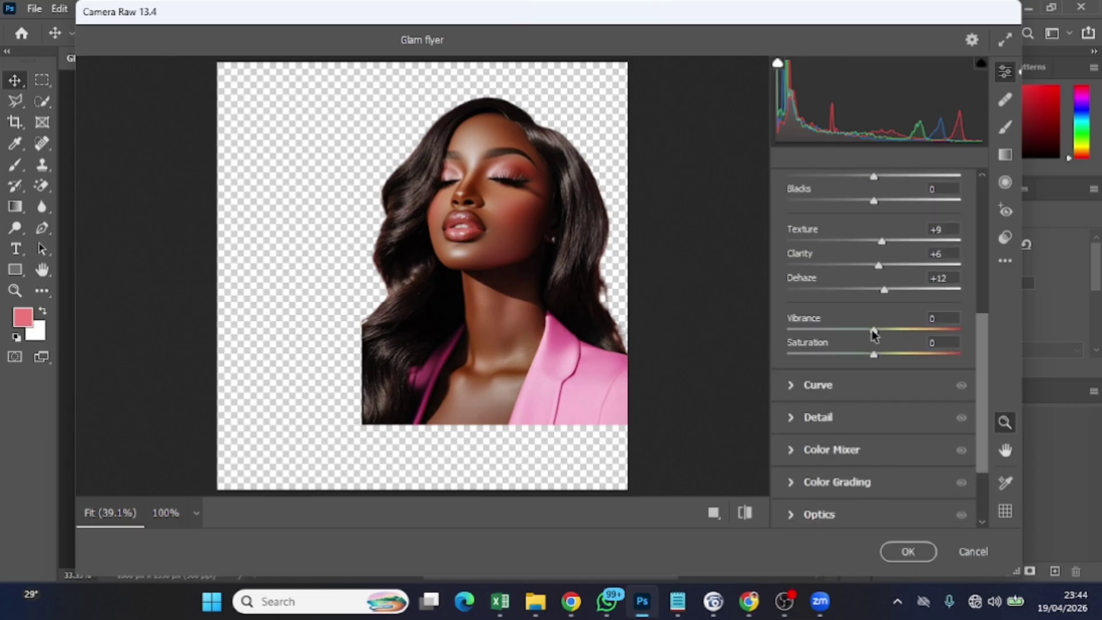
left_click_drag(874, 330, 880, 336)
left_click(905, 550)
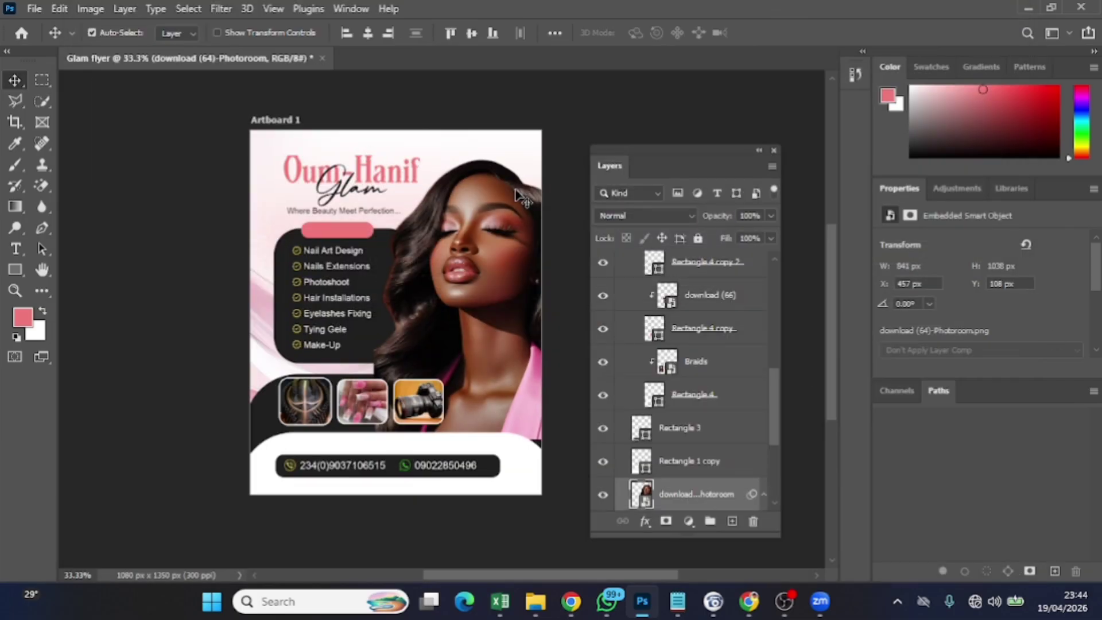
Toggle the Camera Raw smart filter off and on to compare before and after
scroll(602, 360, "down", 2)
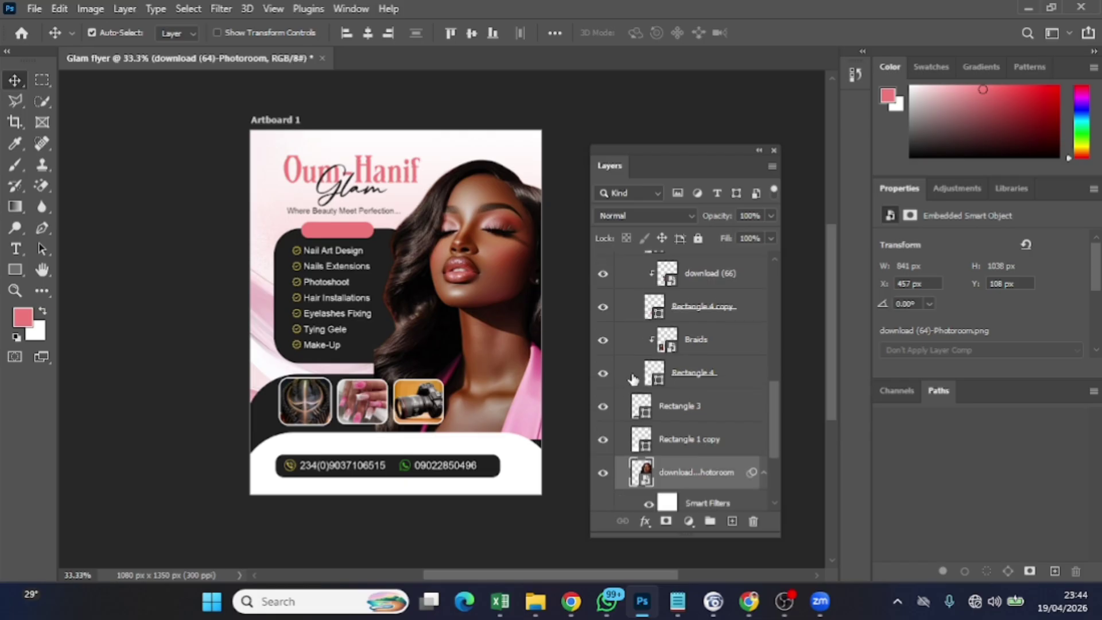
left_click(649, 464)
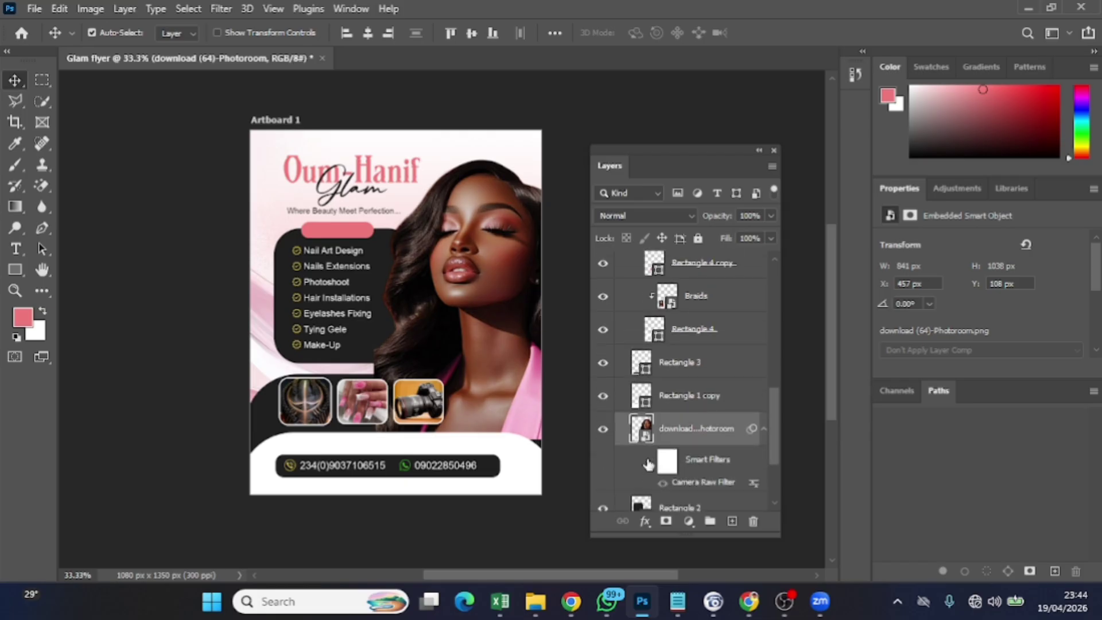
left_click(648, 463)
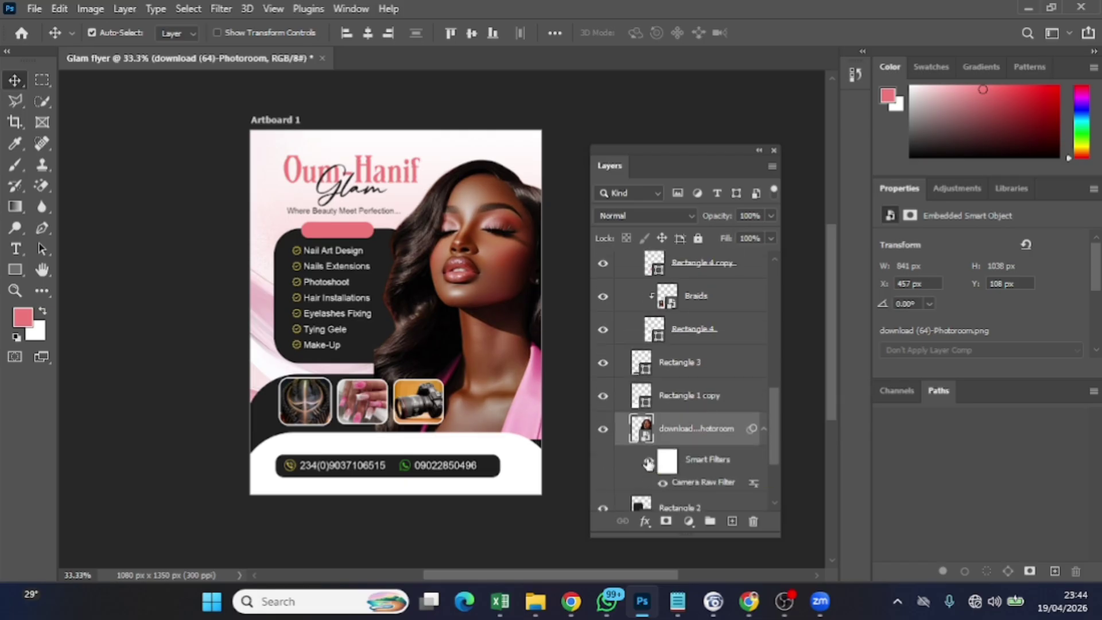
left_click(648, 462)
Add a layer mask and paint black over the photo's lower part to fade it
left_click(666, 521)
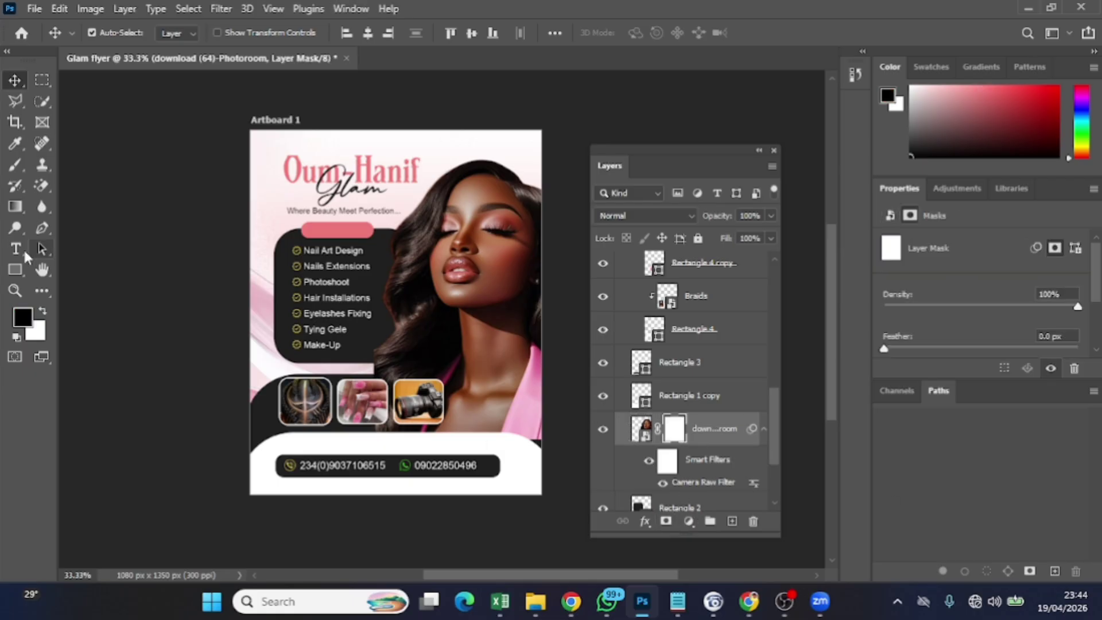
left_click(9, 172)
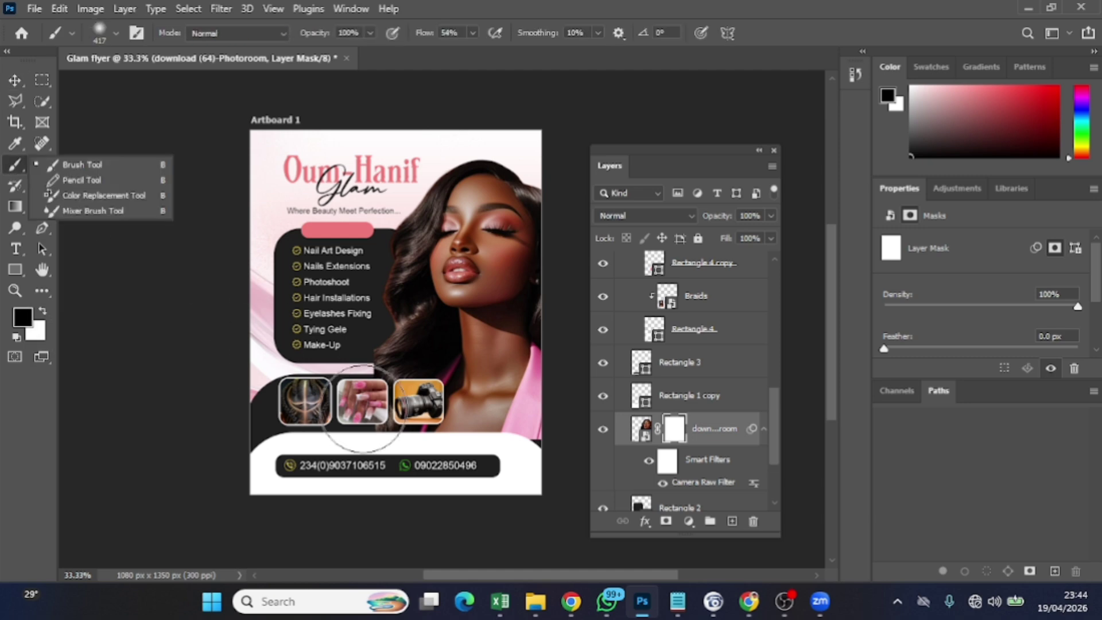
mouse_move(344, 370)
left_mouse_down()
mouse_move(358, 392)
mouse_move(343, 351)
mouse_move(334, 355)
mouse_move(353, 408)
mouse_move(401, 425)
mouse_move(377, 425)
mouse_move(451, 461)
mouse_move(439, 454)
mouse_move(548, 458)
left_mouse_up()
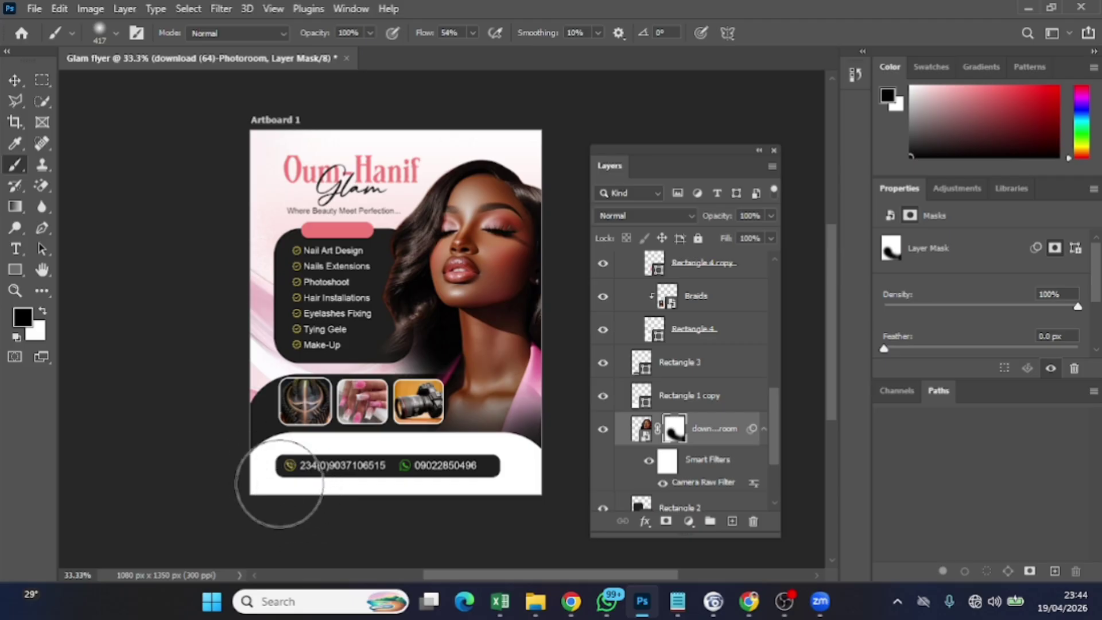
left_click(14, 81)
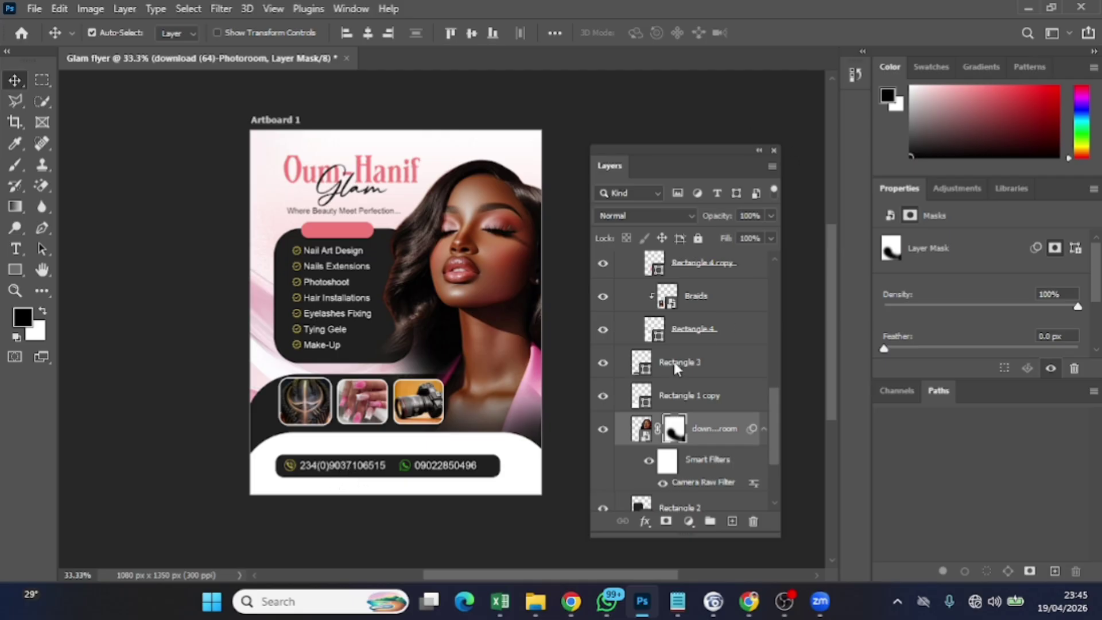
Add a new empty layer above the pngwing.com (75) layer
scroll(675, 365, "up", 5)
scroll(676, 367, "up", 4)
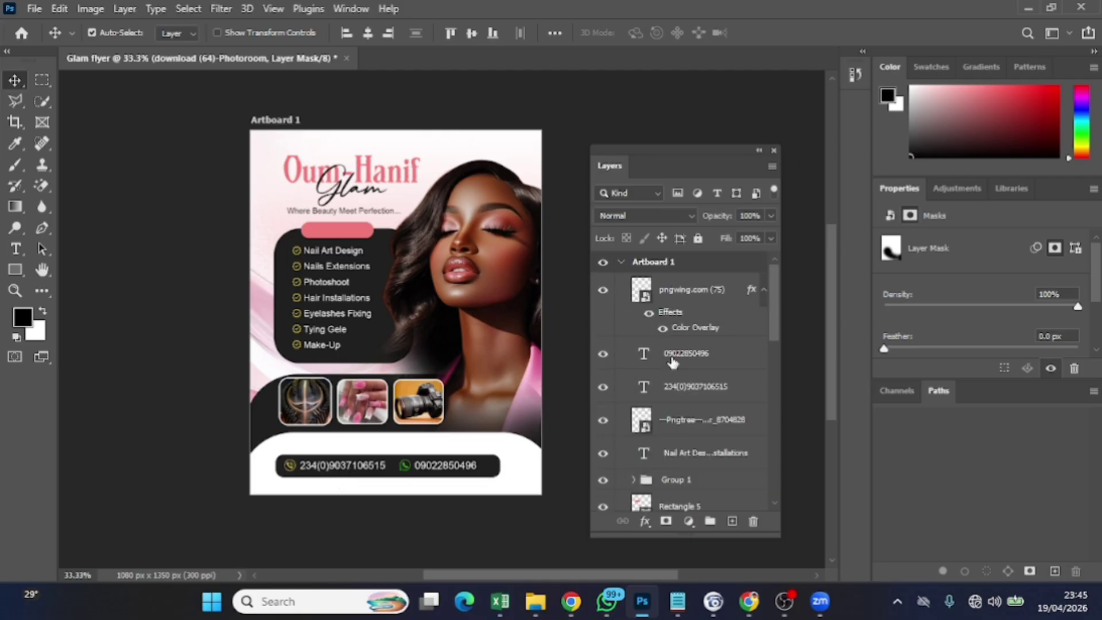
left_click(683, 290)
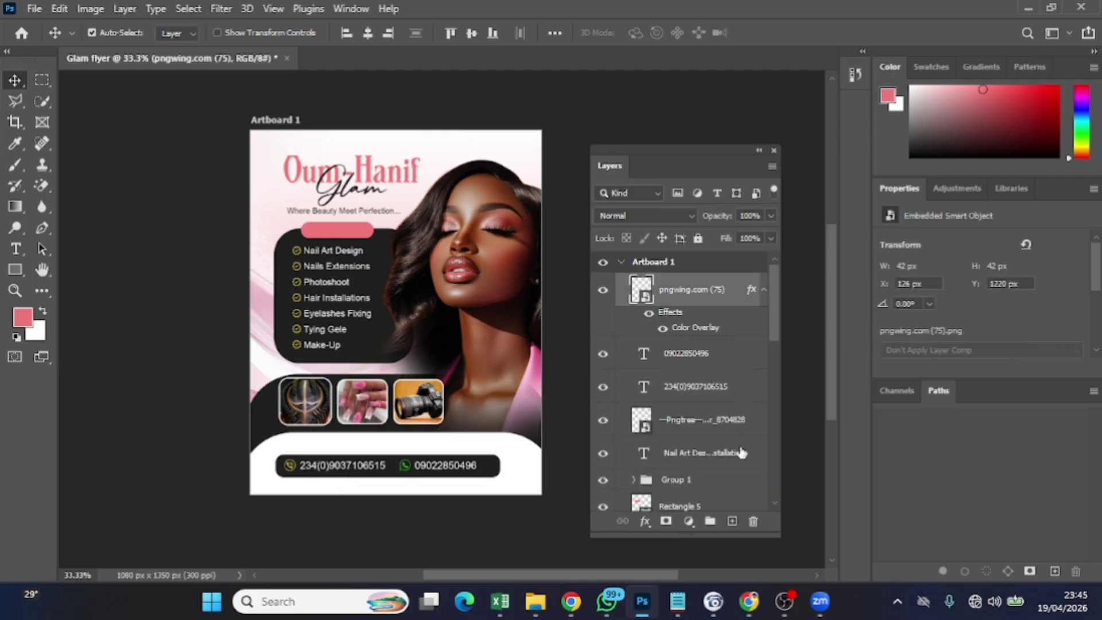
left_click(733, 520)
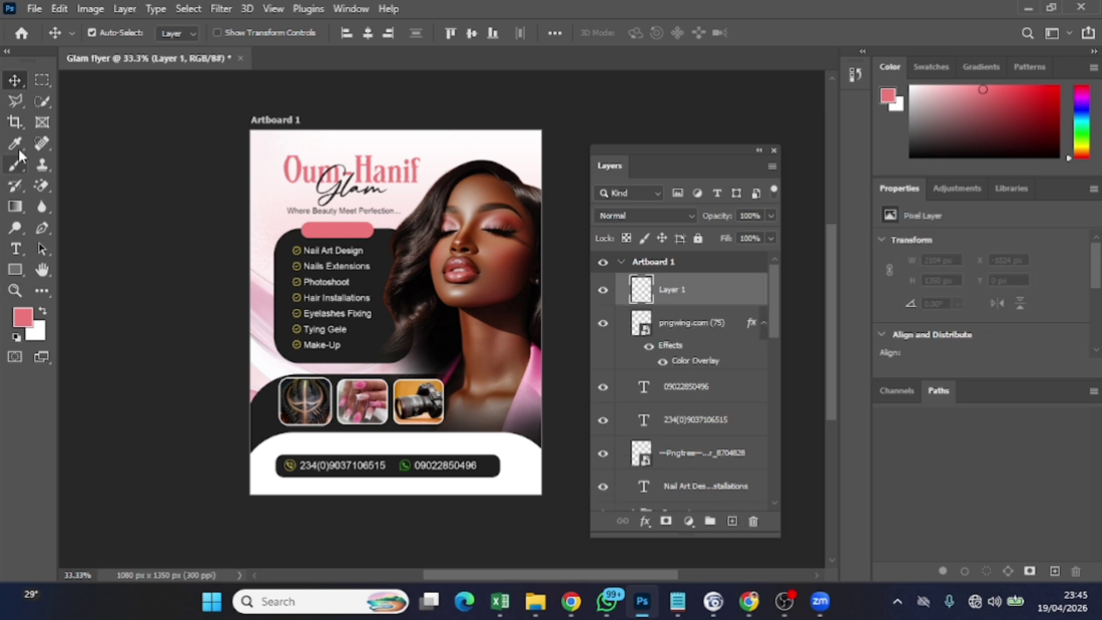
Check the brush is 417 px at 0% hardness, then add a second empty layer above pngwing.com (75)
left_click(13, 168)
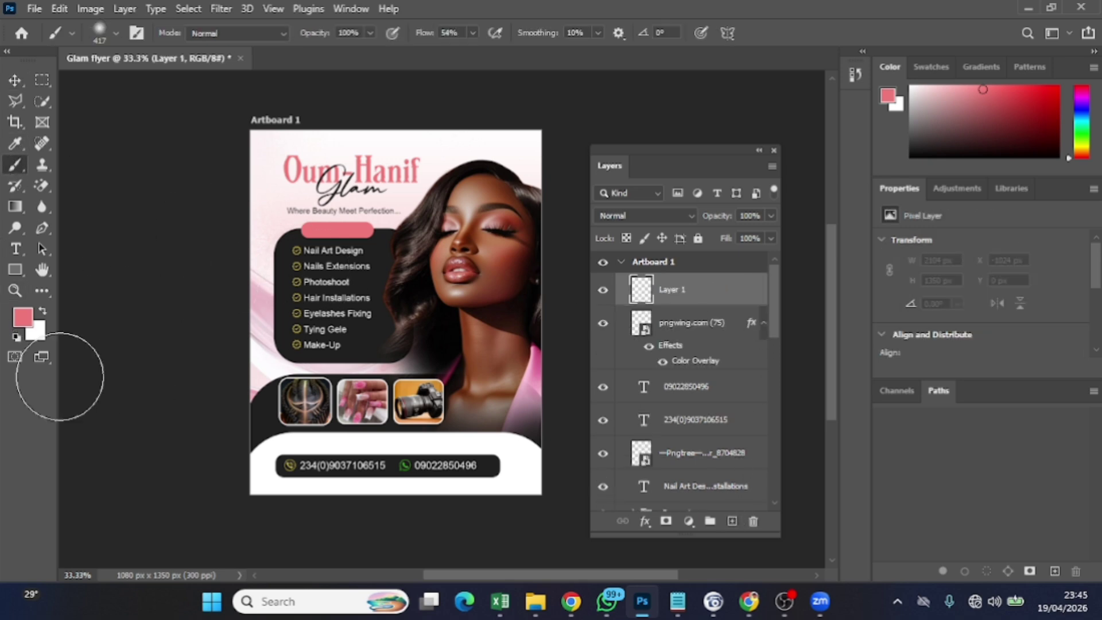
left_click(116, 34)
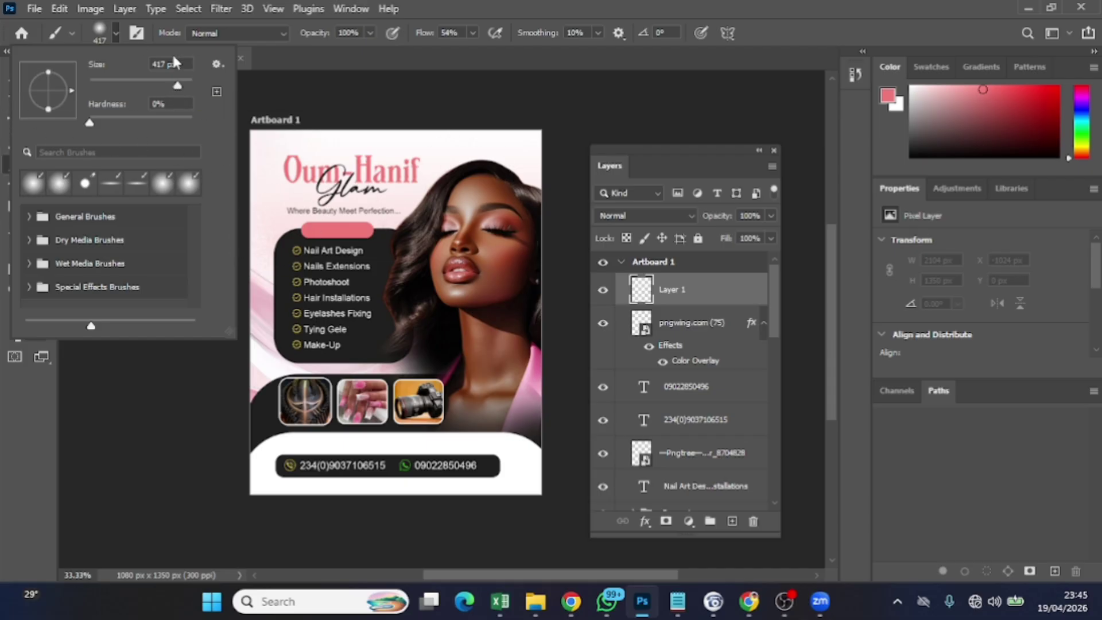
left_click(115, 33)
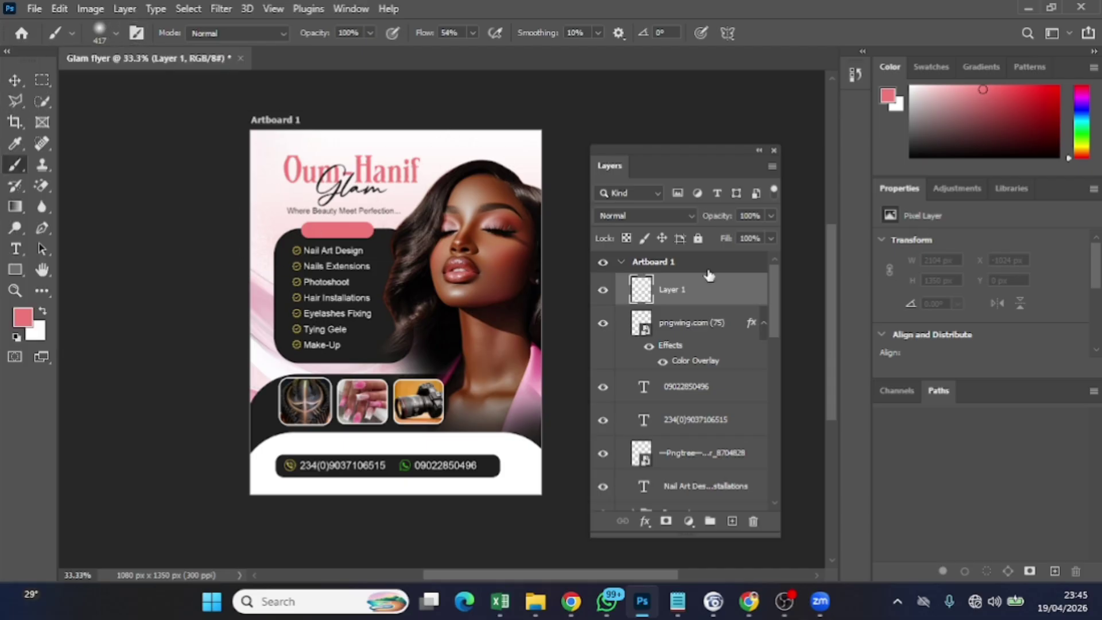
left_click(687, 324)
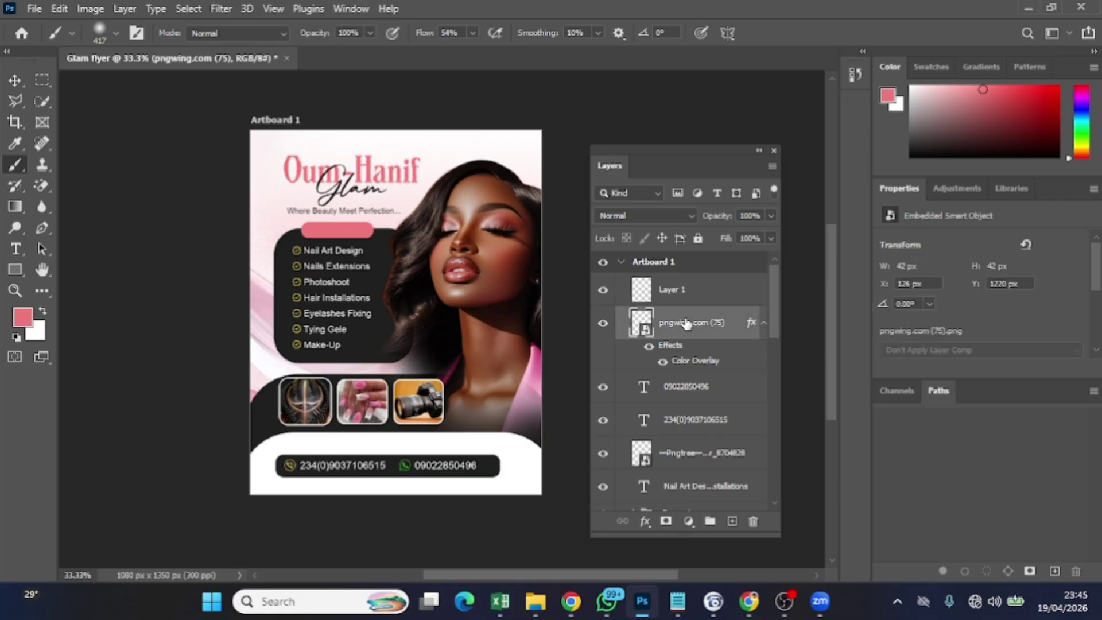
left_click(732, 521)
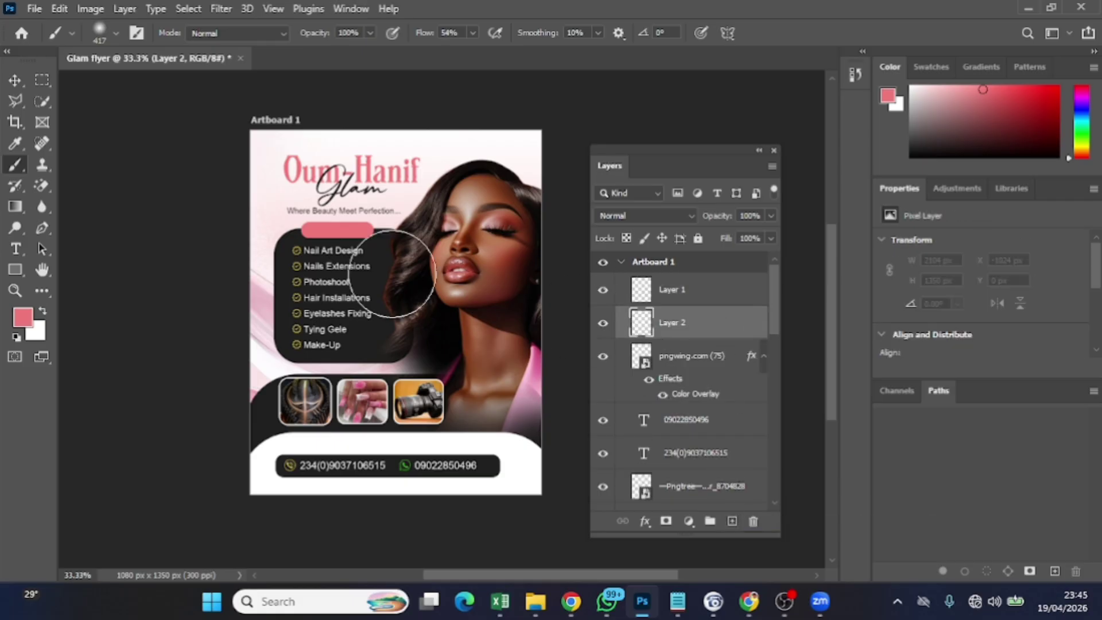
left_click(14, 80)
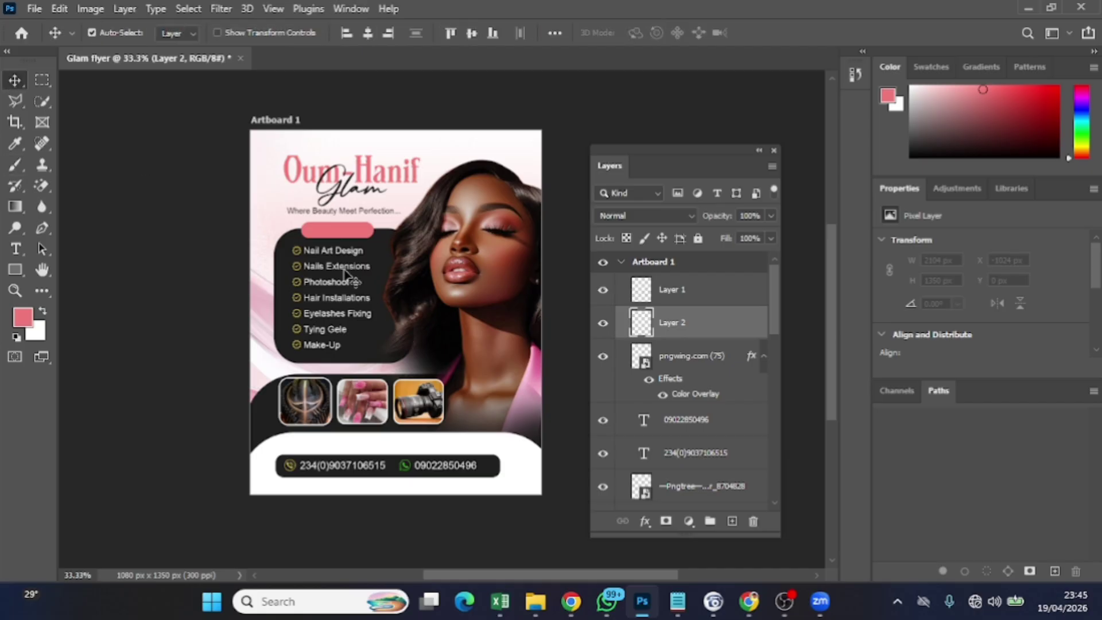
Copy the tagline onto the pink pill and rewrite it as the OUR SERVICE label
left_click(348, 213)
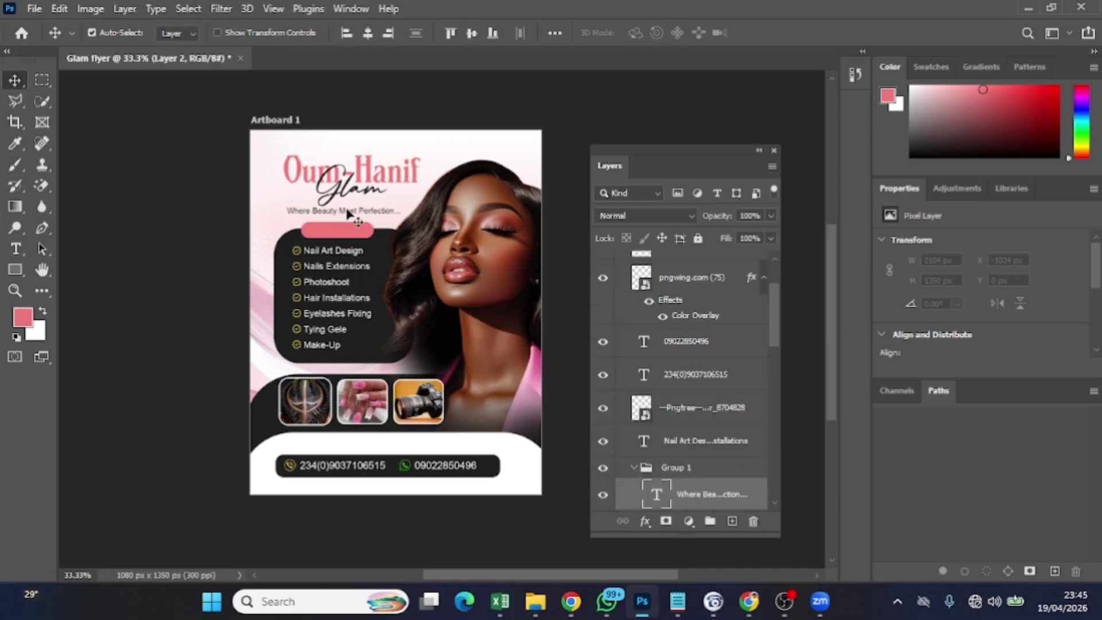
key("ctrl")
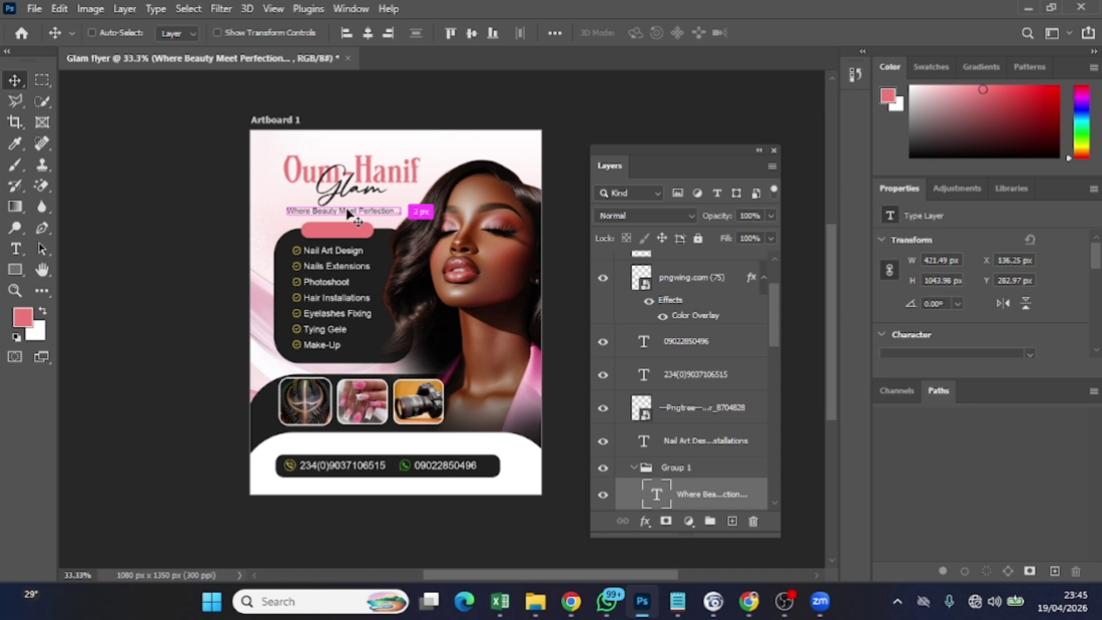
left_click_drag(348, 213, 354, 232)
double_click(352, 227)
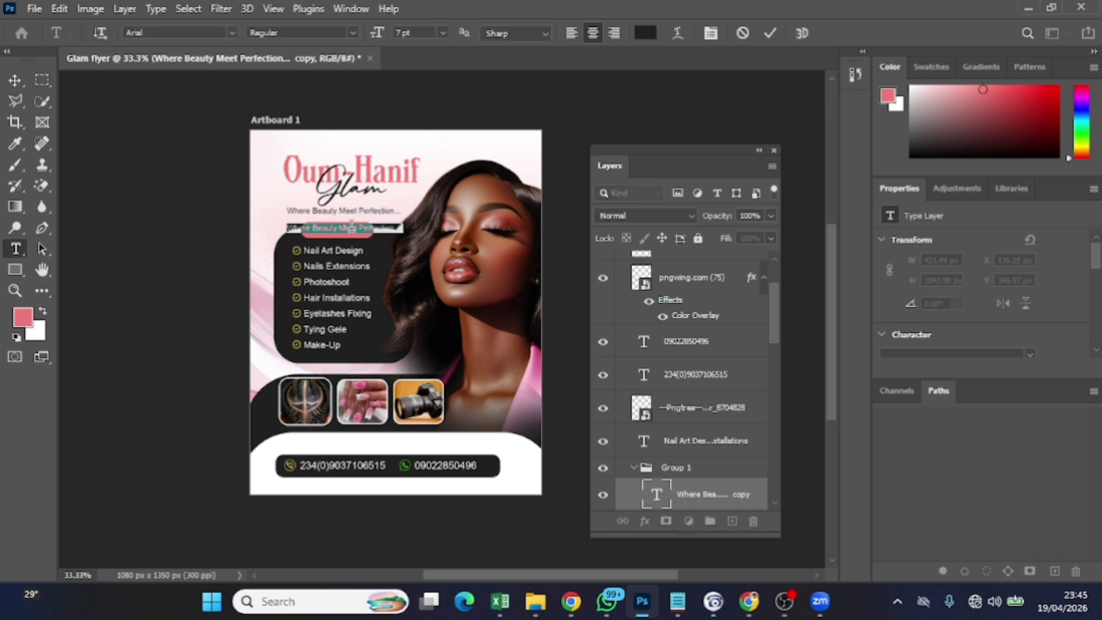
key("BackSpace")
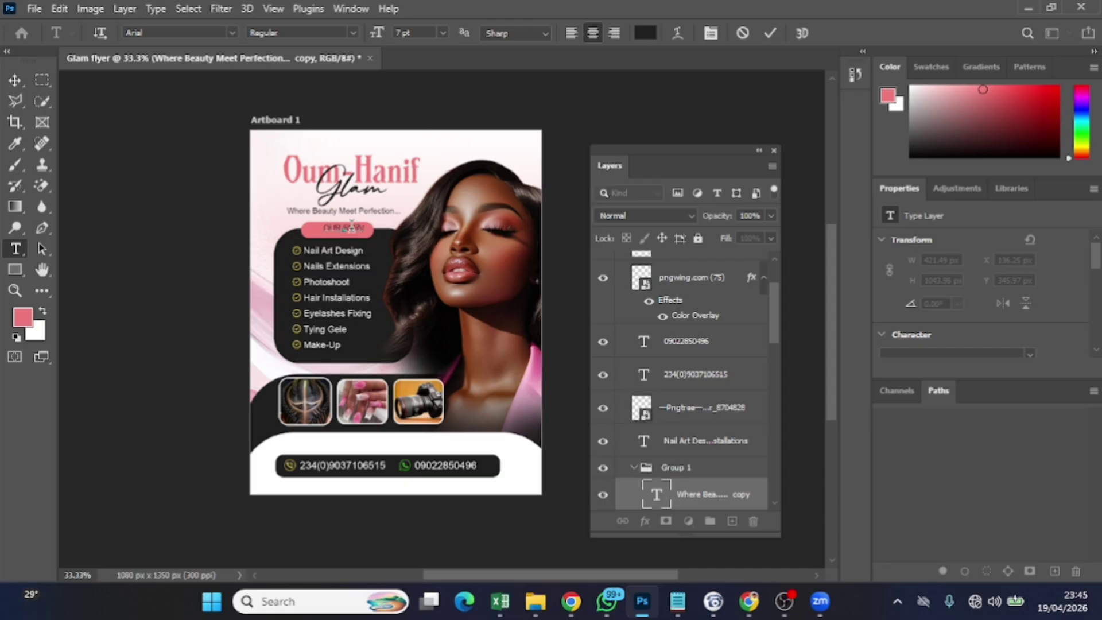
type("CES")
Make the label bold at 10 pt and centre it on the pill
key("ctrl+a")
left_click(349, 30)
left_click(333, 127)
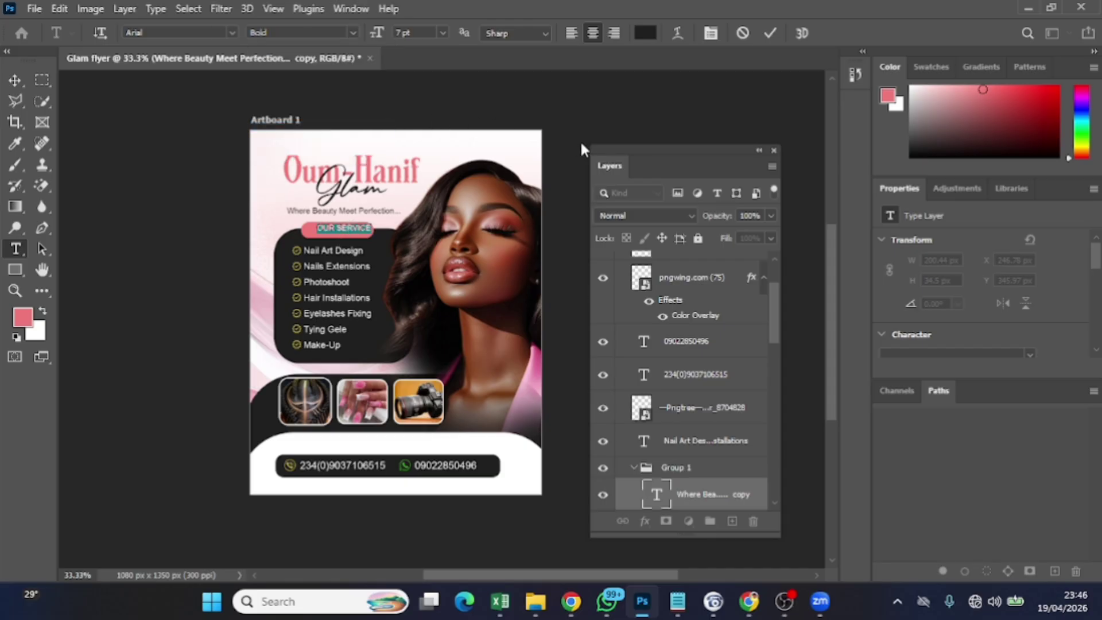
left_click_drag(380, 34, 376, 35)
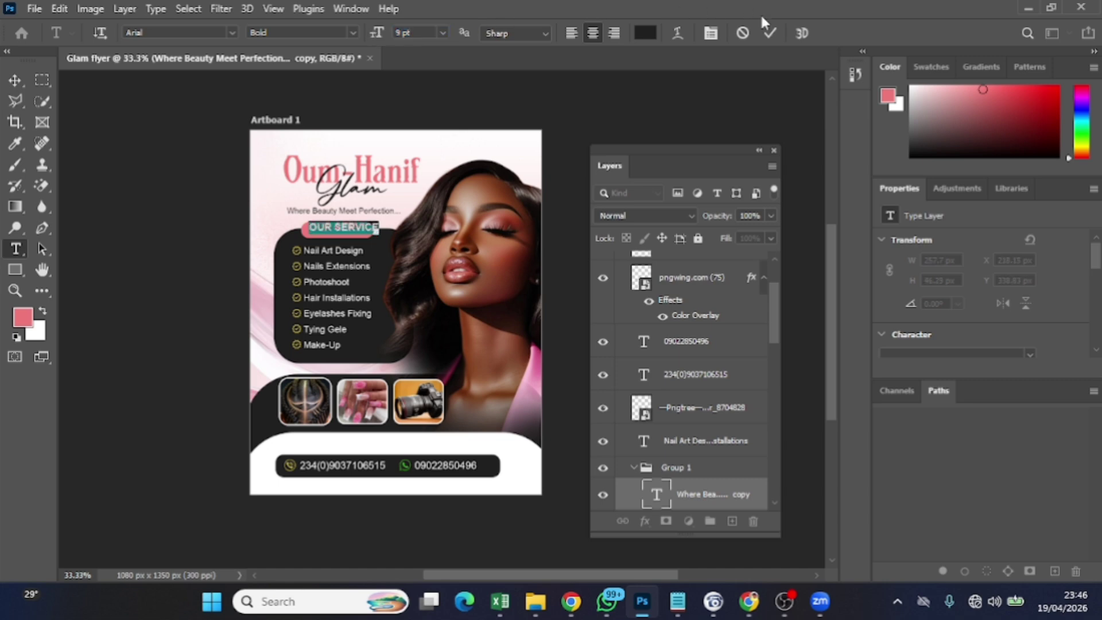
left_click(767, 32)
key("v")
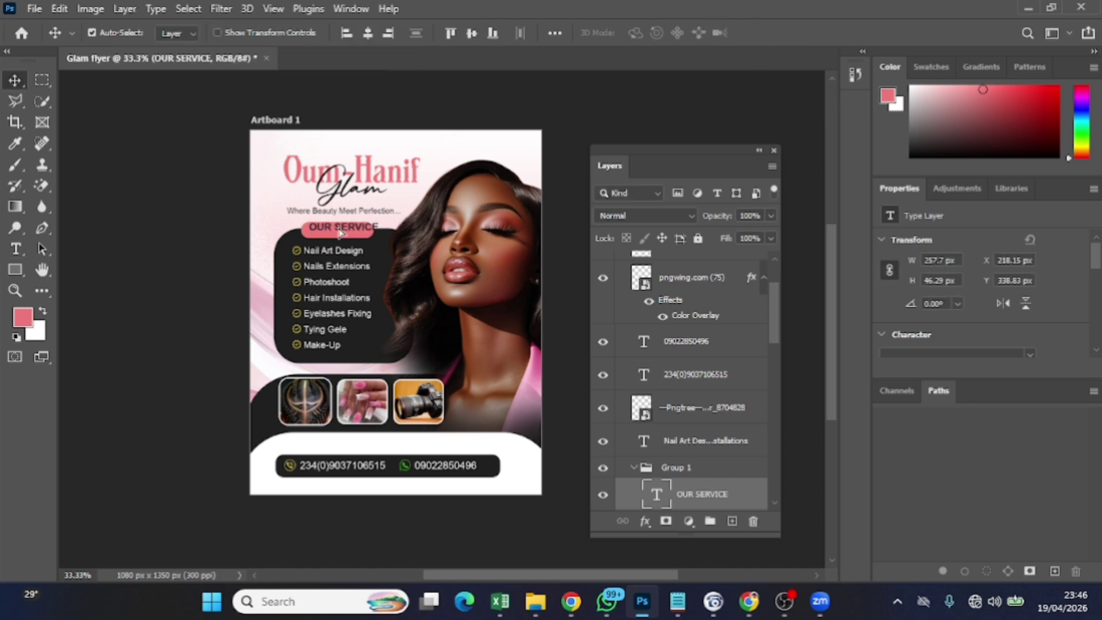
left_click_drag(341, 233, 339, 234)
Change the OUR SERVICE label's font size to 8 pt
double_click(339, 230)
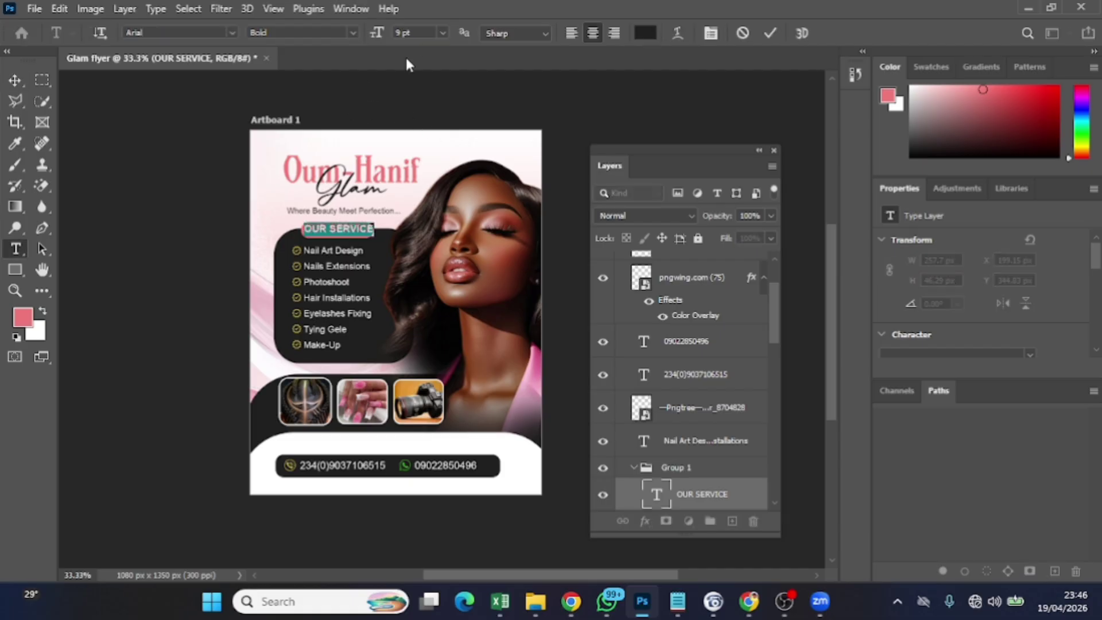
left_click_drag(376, 32, 376, 32)
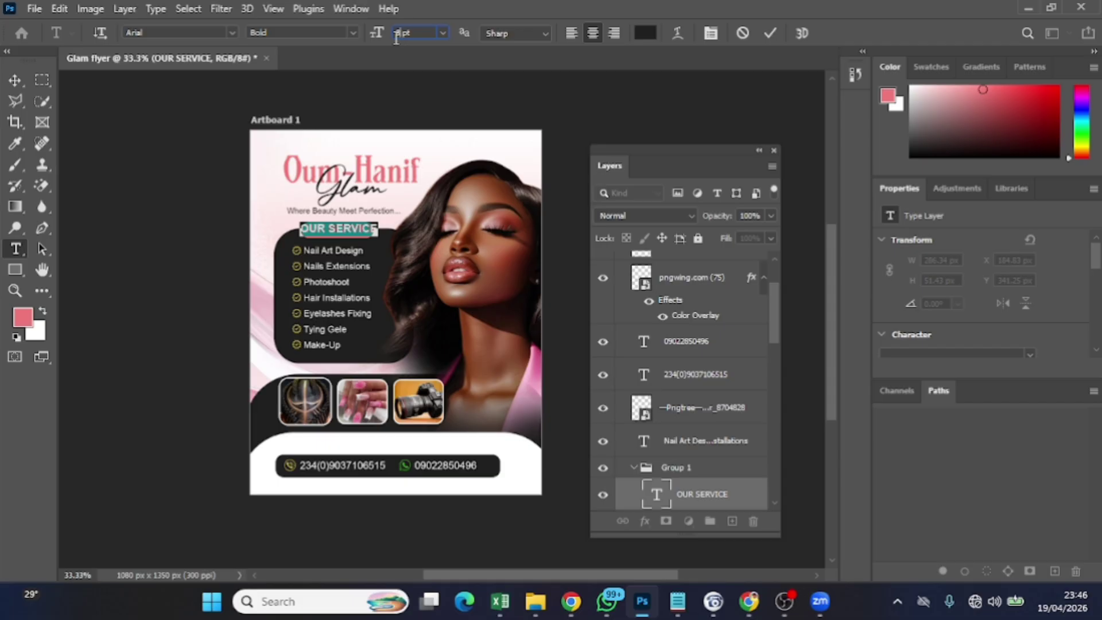
key("Return")
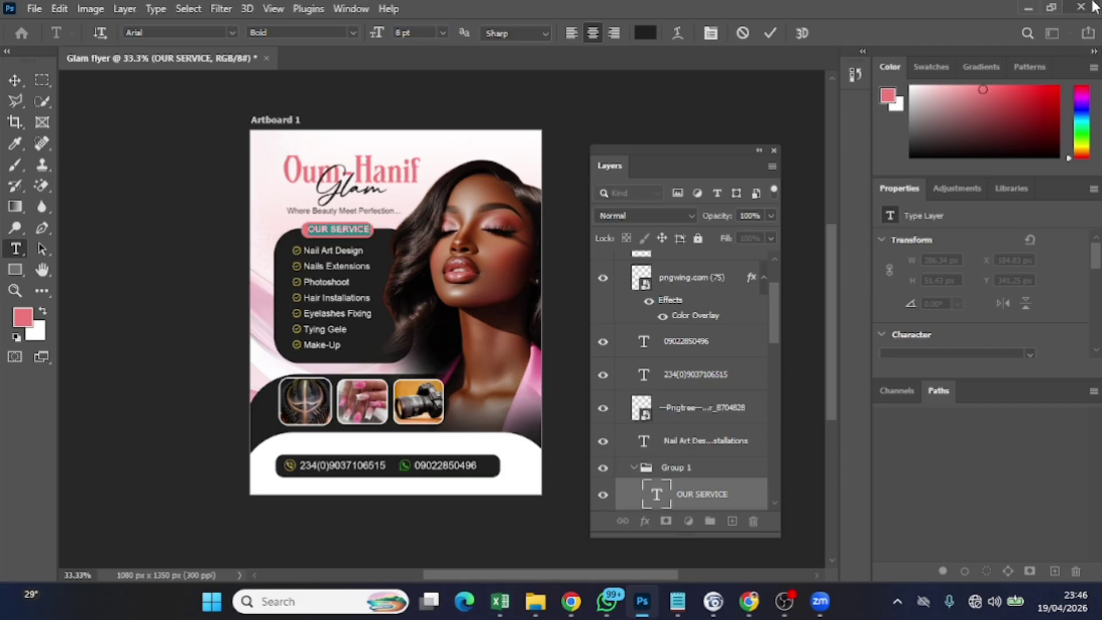
left_click(769, 33)
key("v")
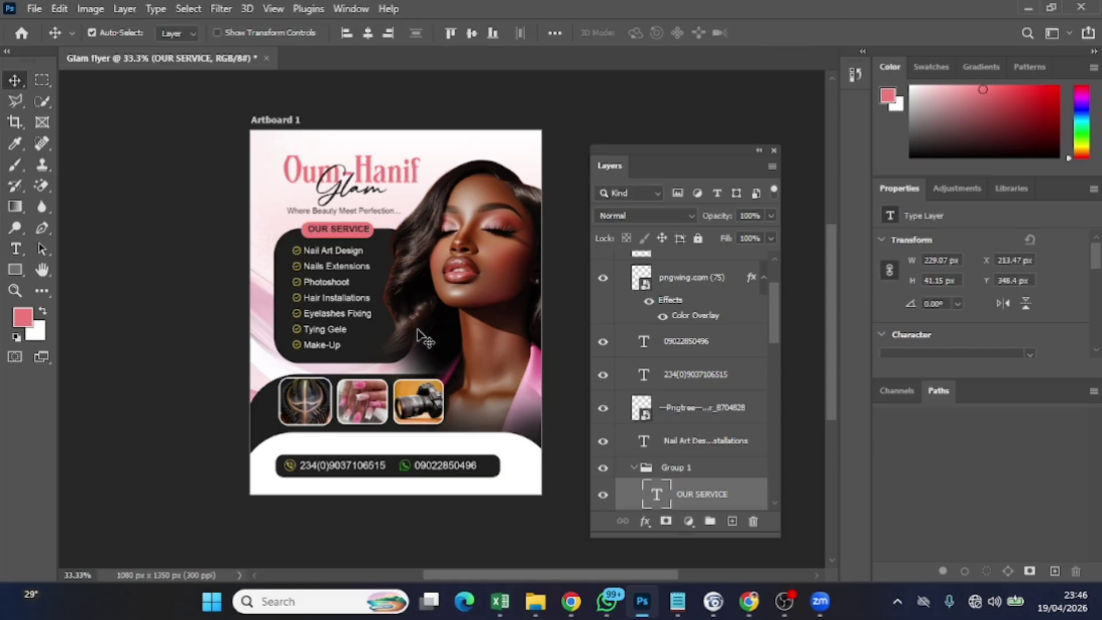
Switch the OUR SERVICE label to Arial Regular and commit the edit
double_click(344, 230)
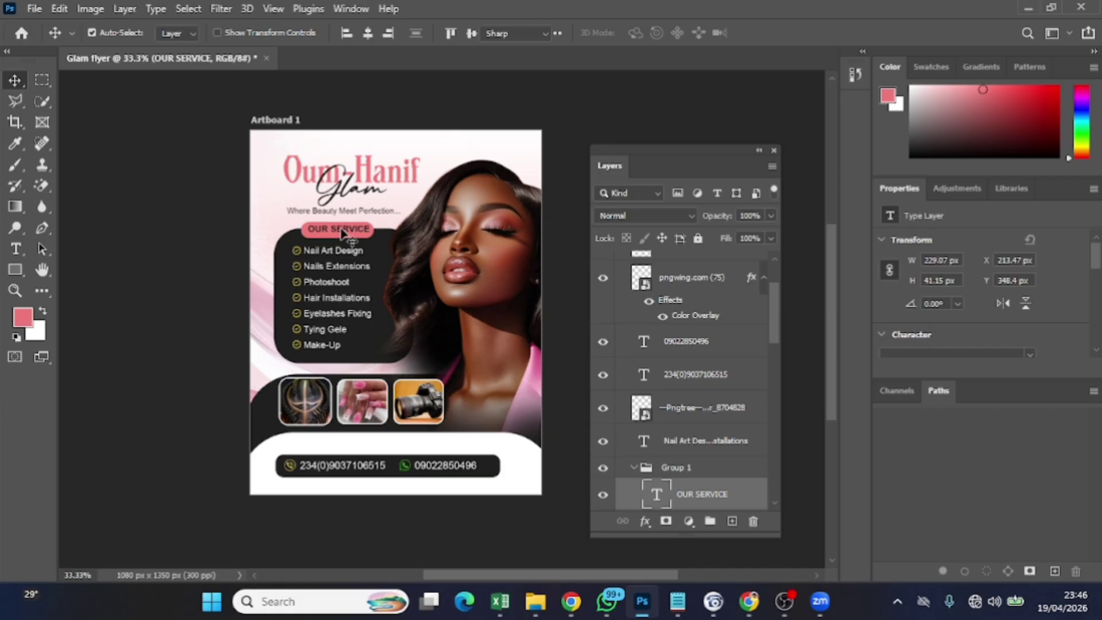
left_click(353, 33)
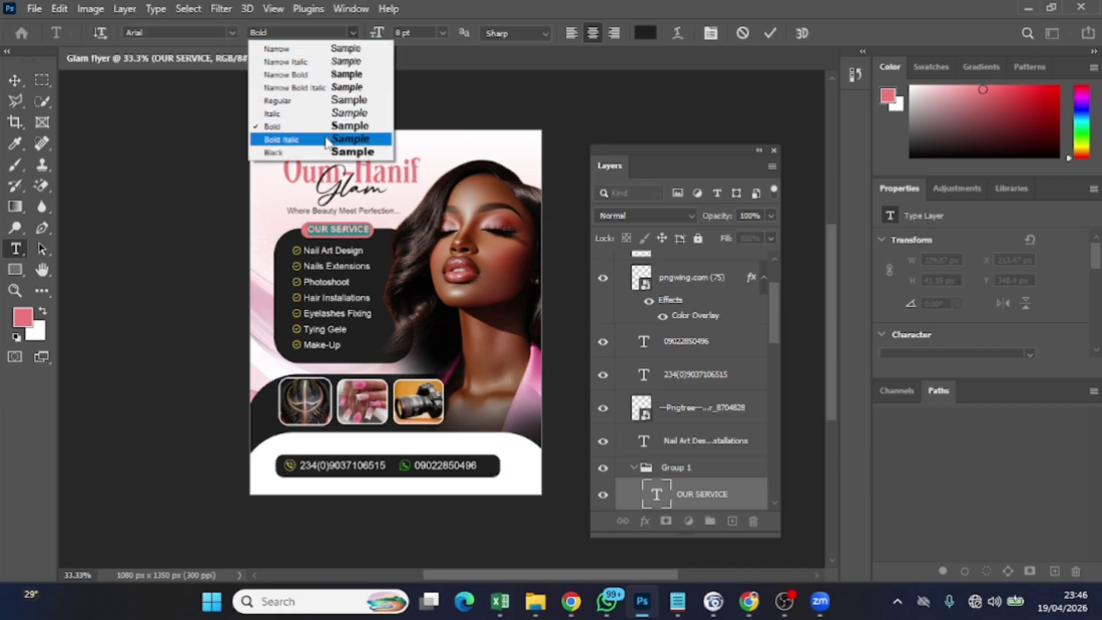
left_click(338, 100)
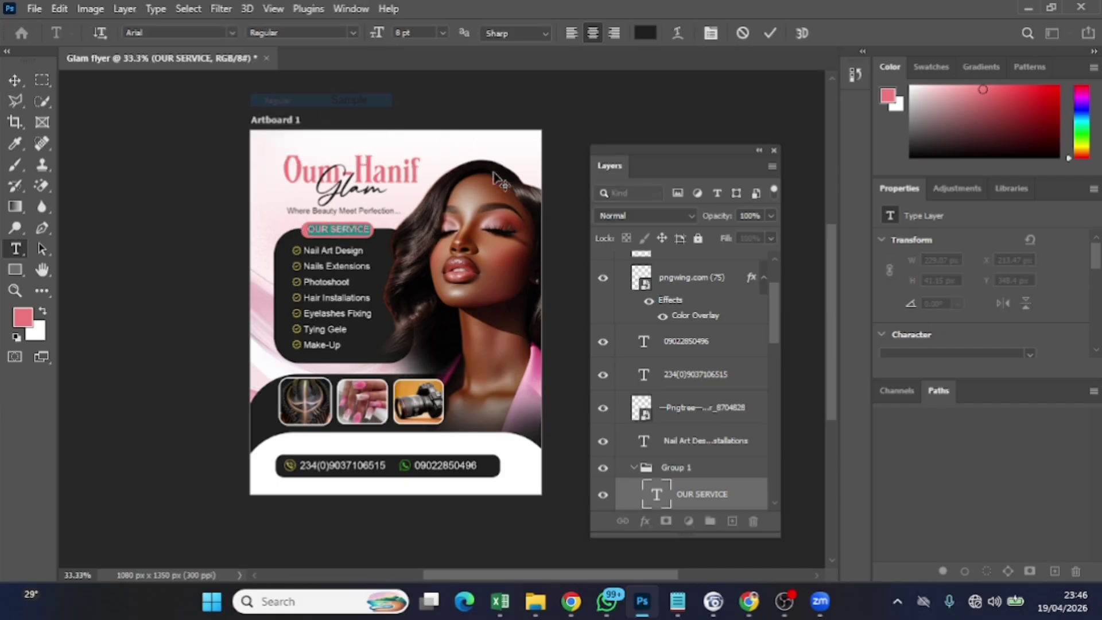
left_click(769, 34)
key("v")
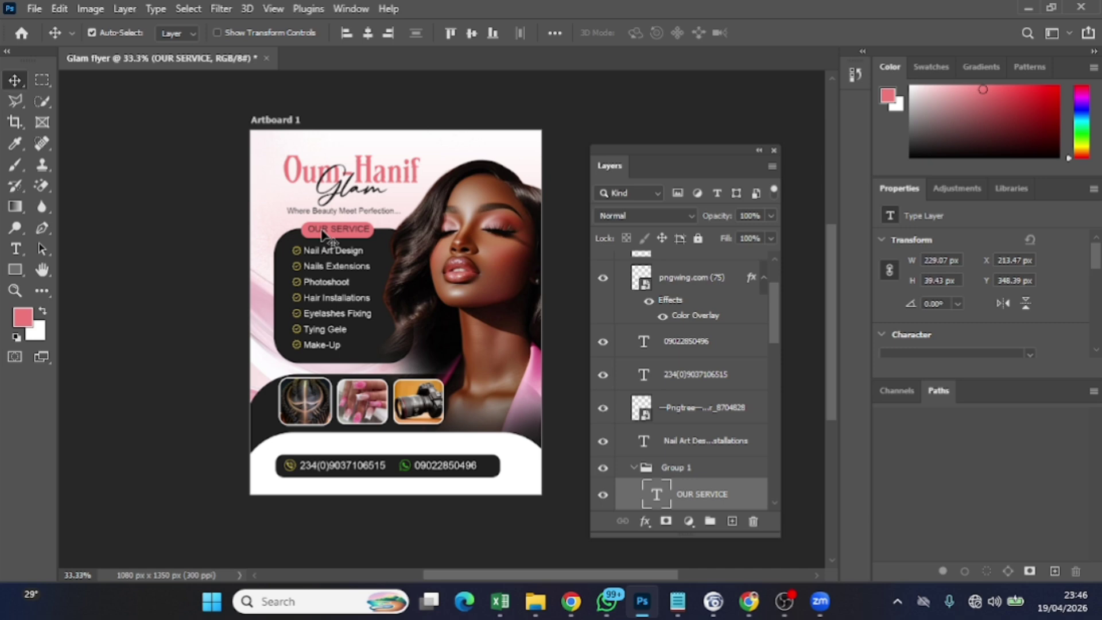
Confirm Layers 1 and 2 are empty, delete Layer 1, and pick the Brush tool
scroll(688, 292, "up", 3)
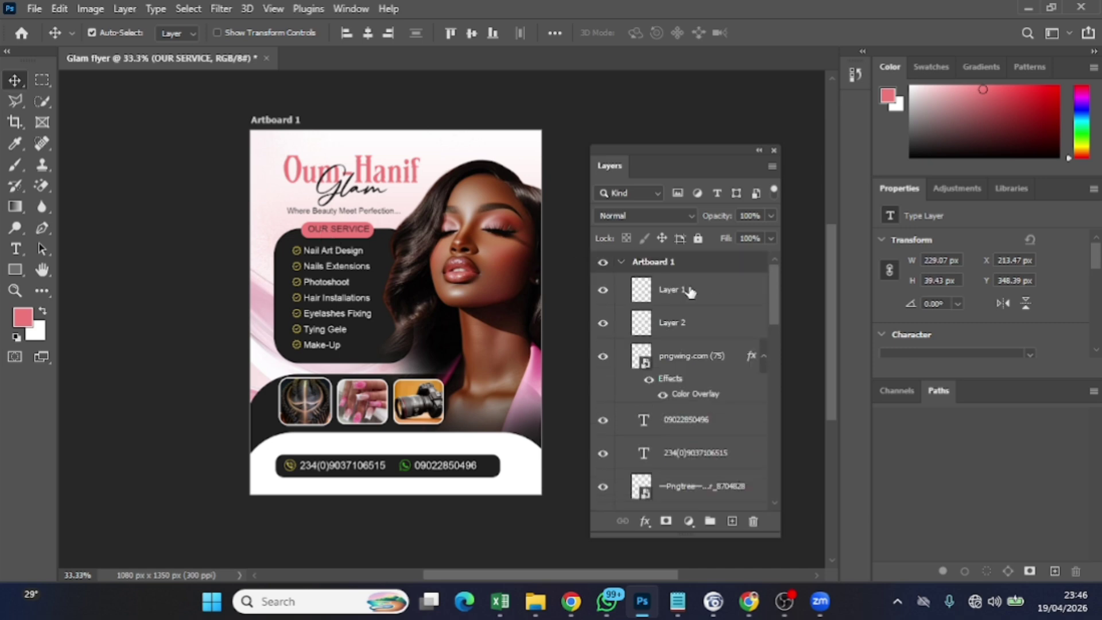
left_click(709, 310)
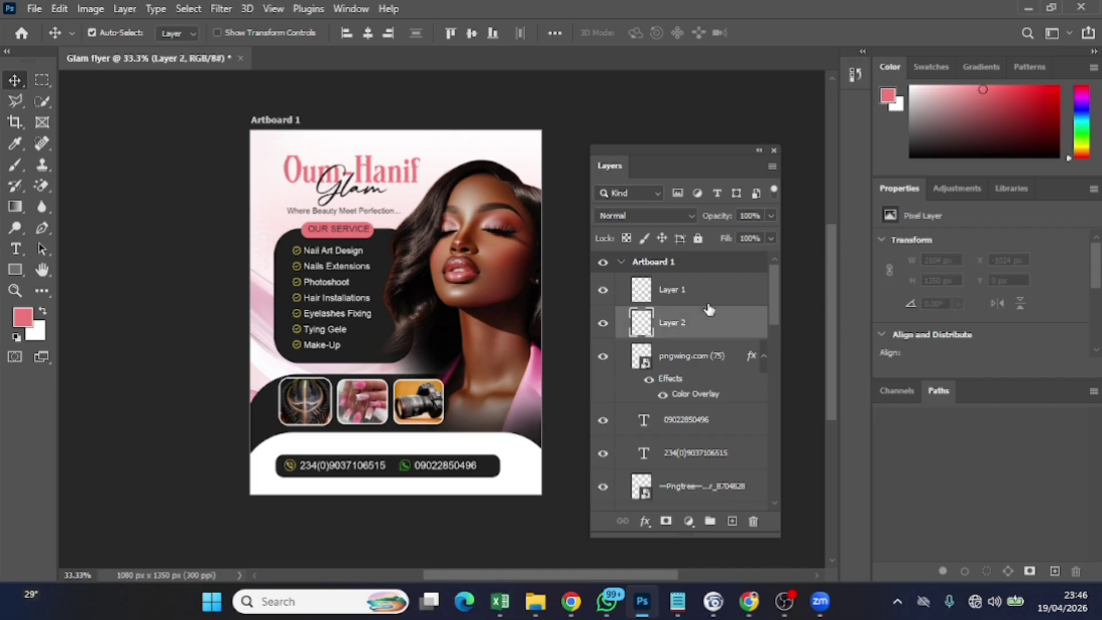
key("ctrl+t")
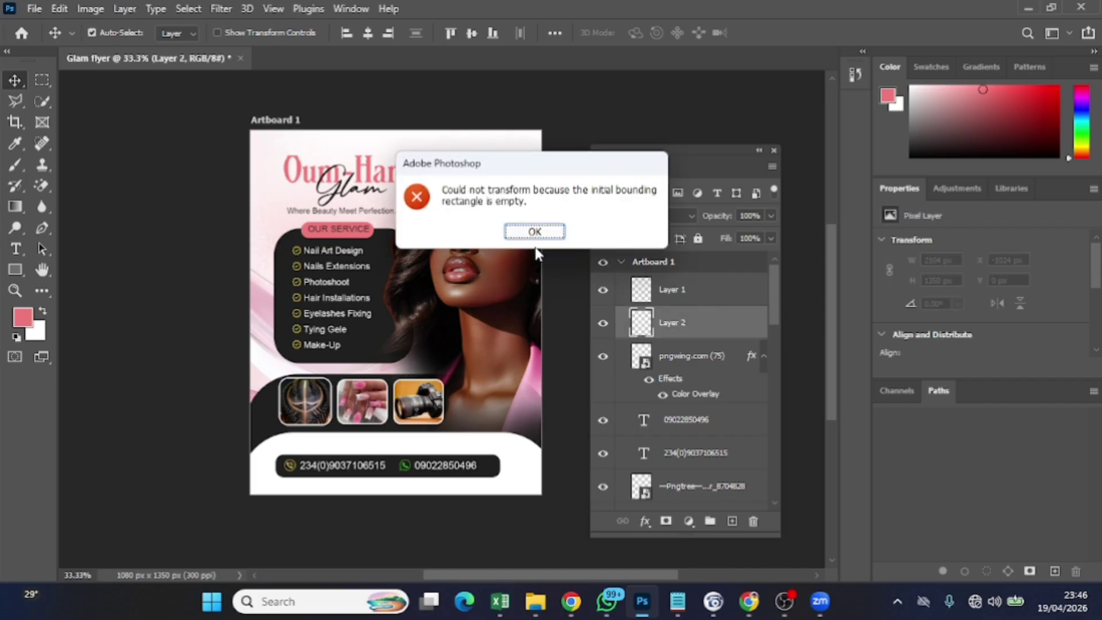
left_click(536, 232)
left_click(689, 305)
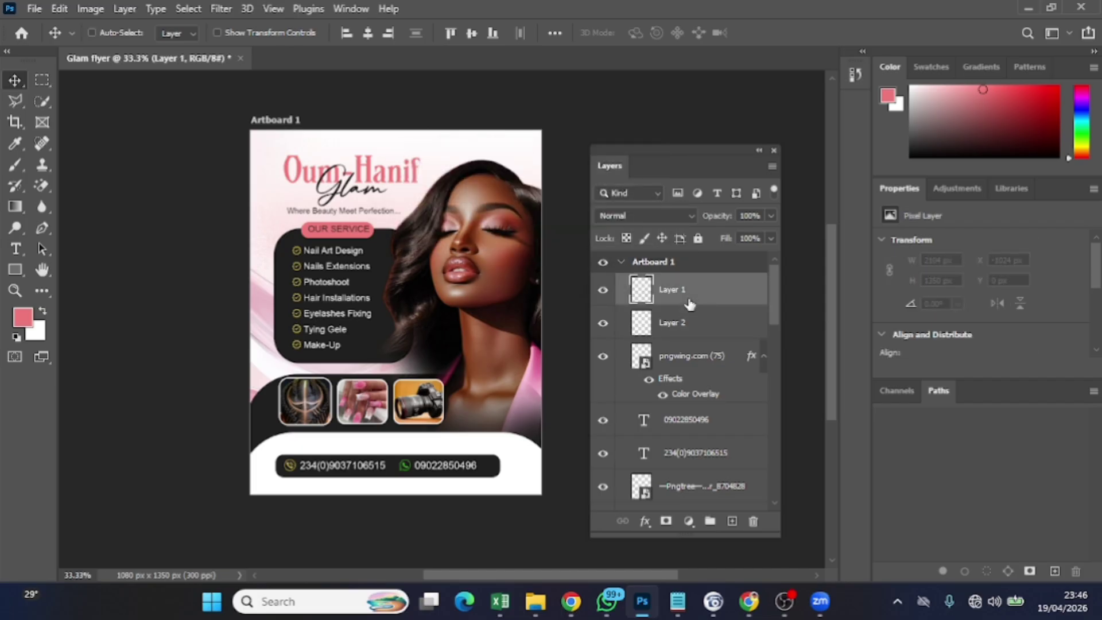
key("ctrl+t")
left_click(536, 231)
key("Delete")
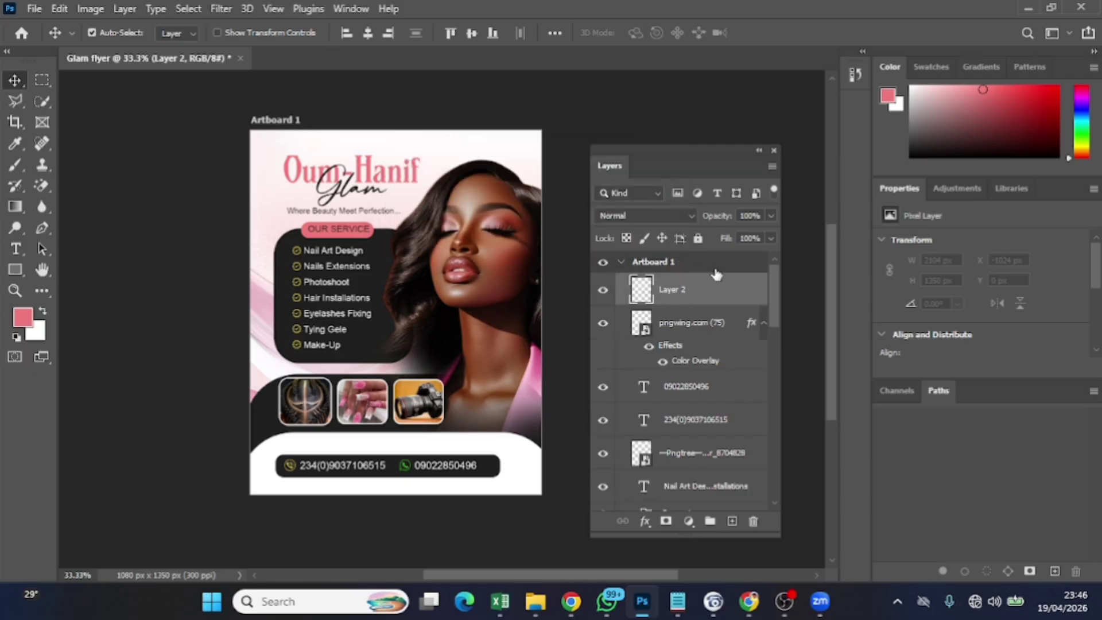
left_click(15, 164)
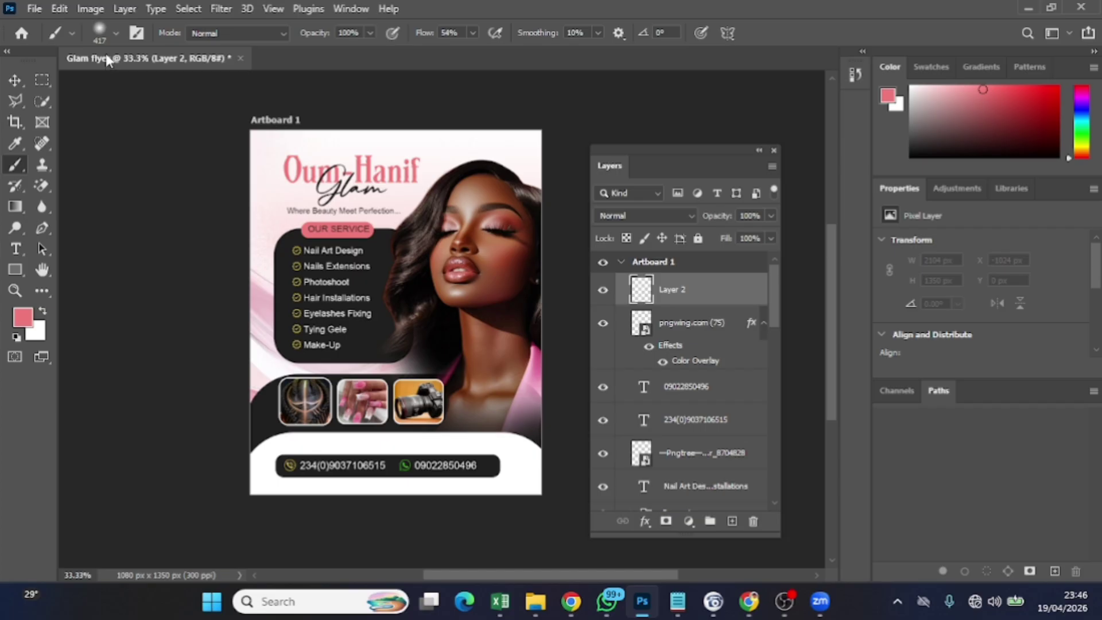
Set the brush to 0% hardness with a slightly smaller size, undoing a stray dab
left_click(116, 34)
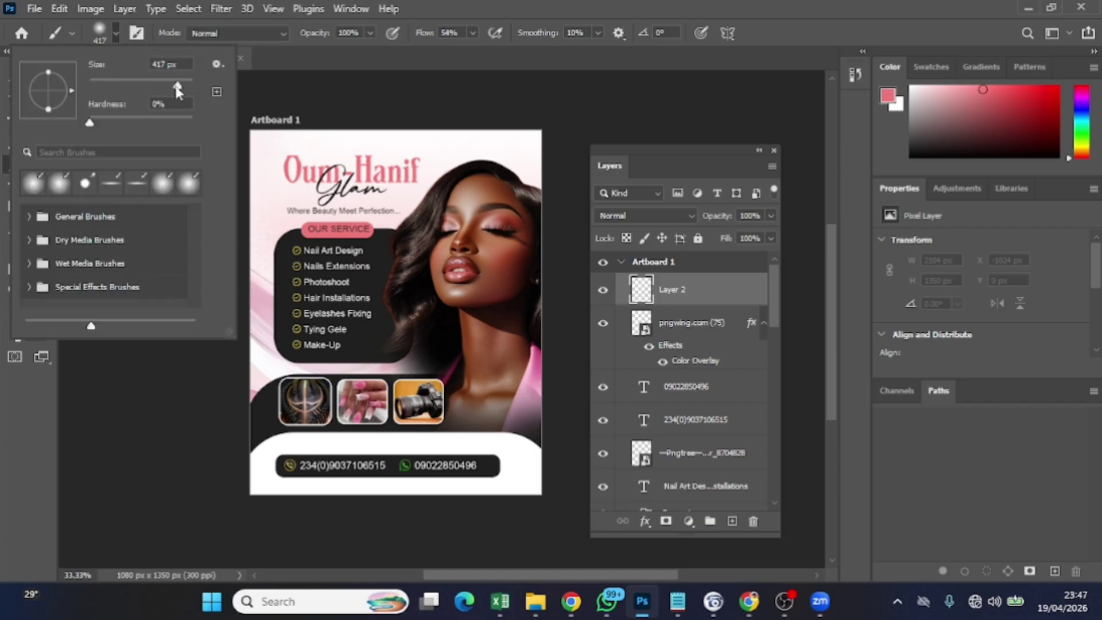
left_click_drag(177, 87, 186, 93)
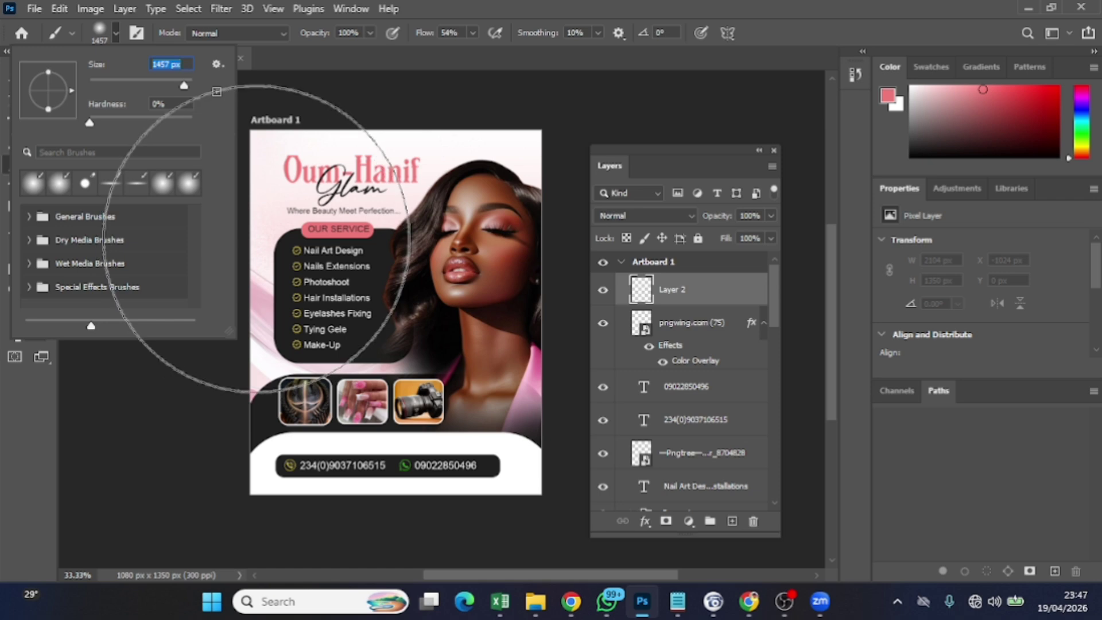
left_click(117, 34)
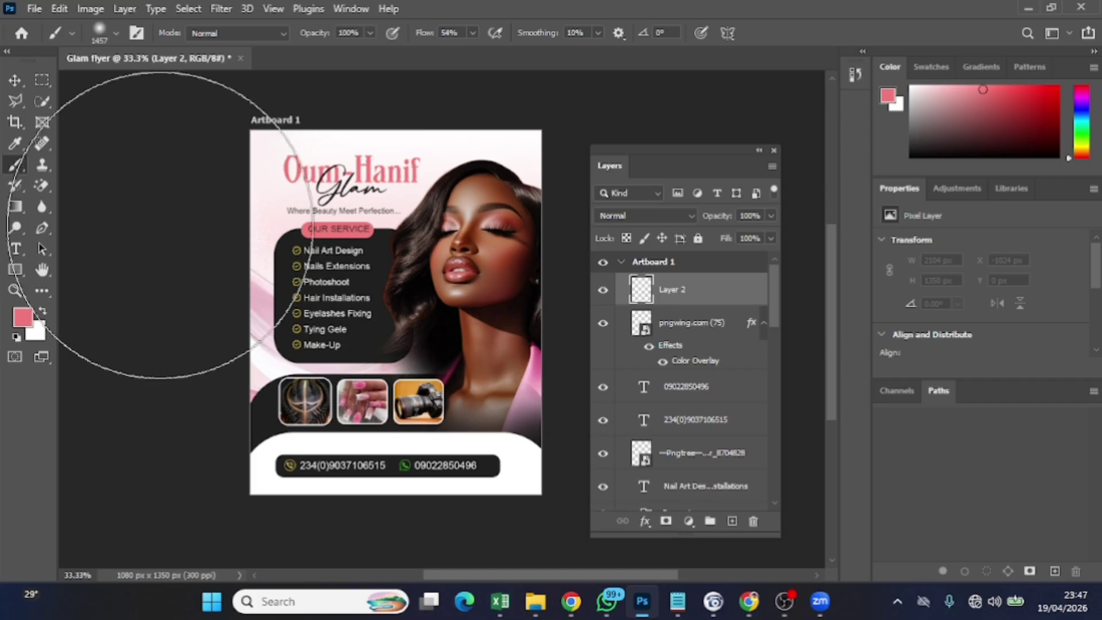
key("ctrl+z")
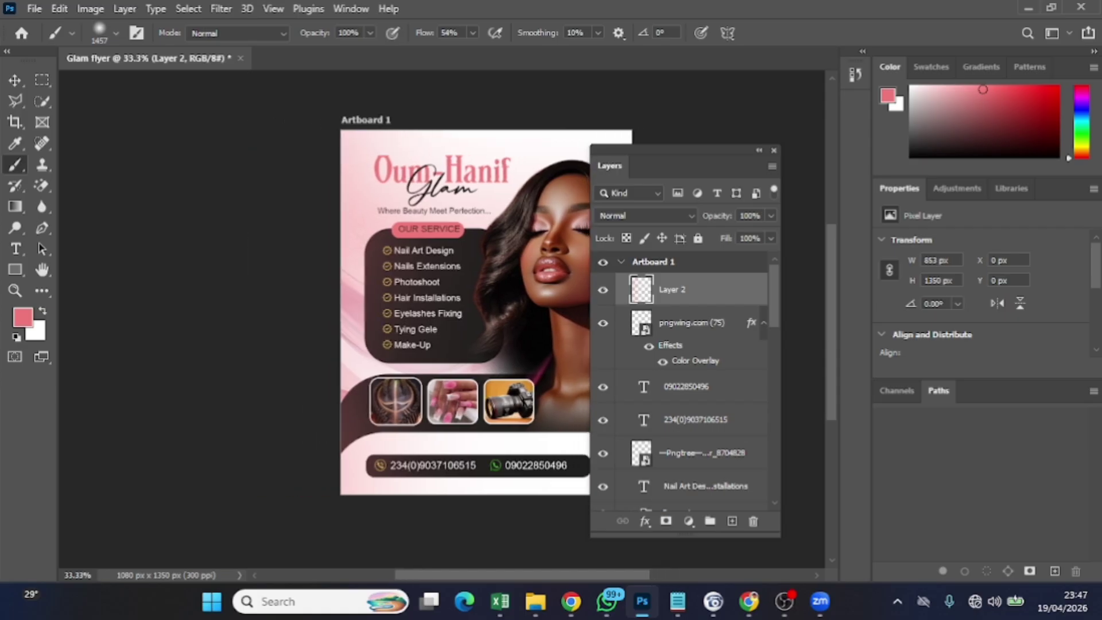
Paint soft pink strokes over the flyer's right edge on Layer 2
scroll(401, 310, "right", 3)
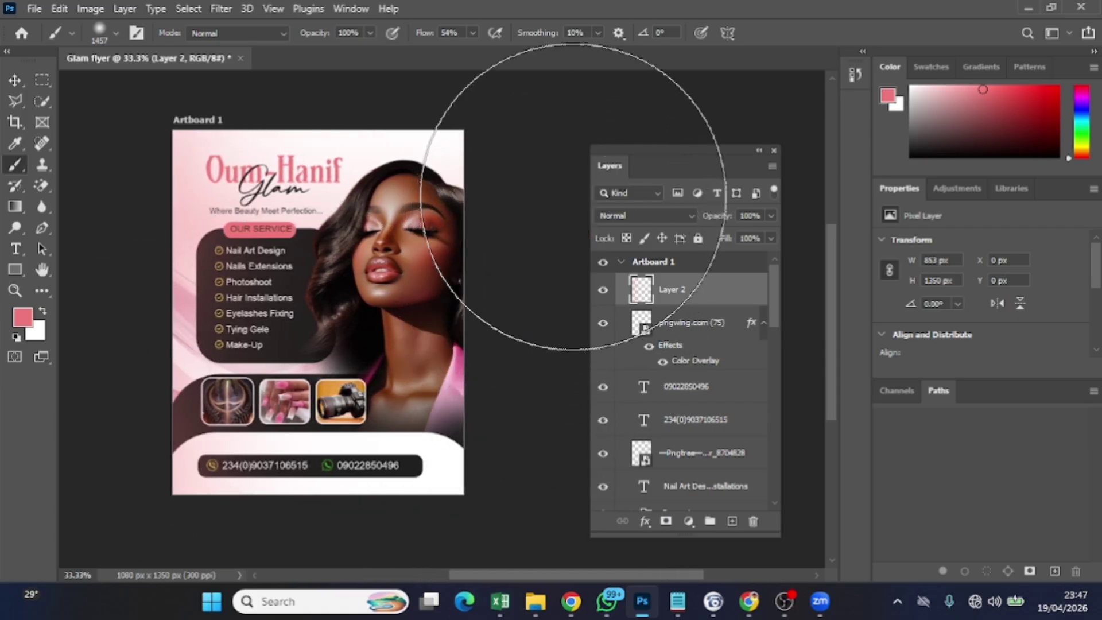
left_click_drag(566, 182, 566, 187)
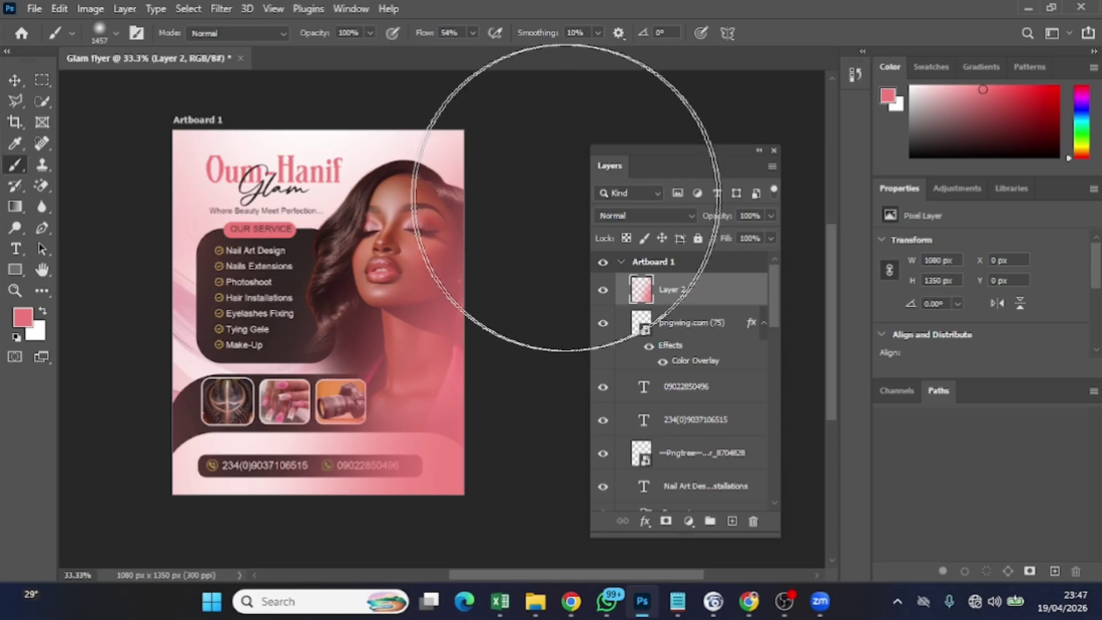
key("ctrl+z")
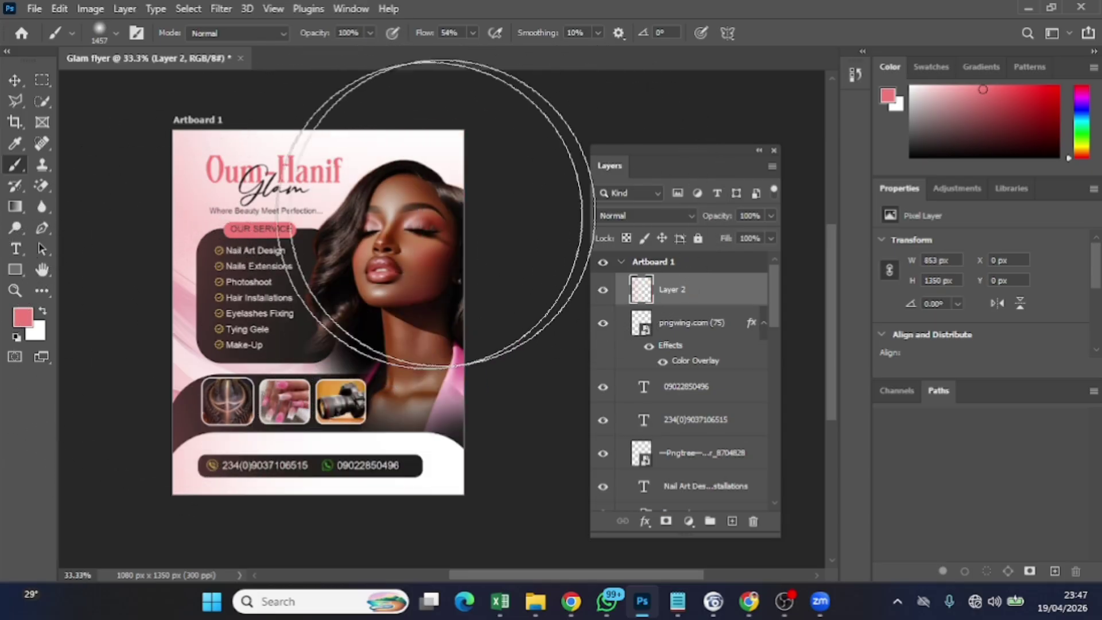
left_click(584, 165)
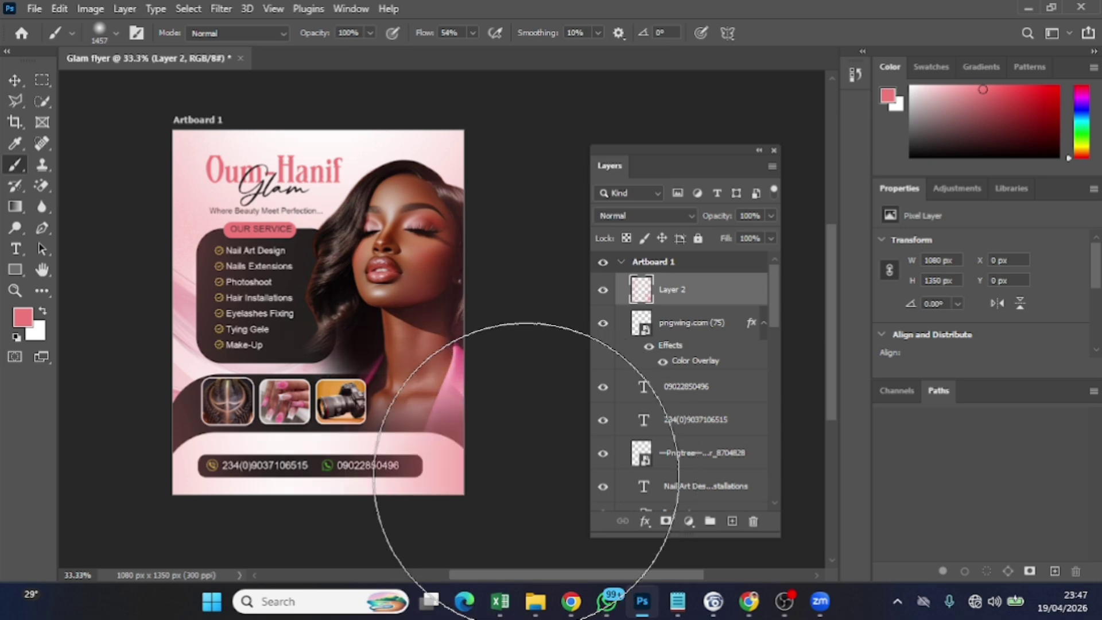
Set Layer 2's blend mode to Screen and add more pink glow near the lower right
left_click(631, 216)
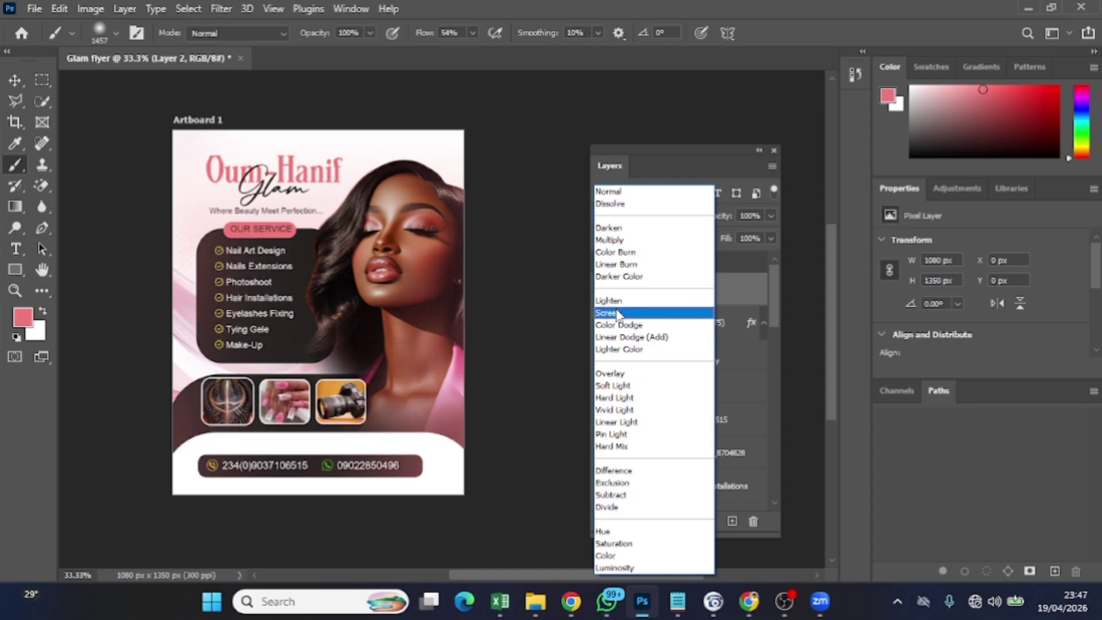
left_click(617, 313)
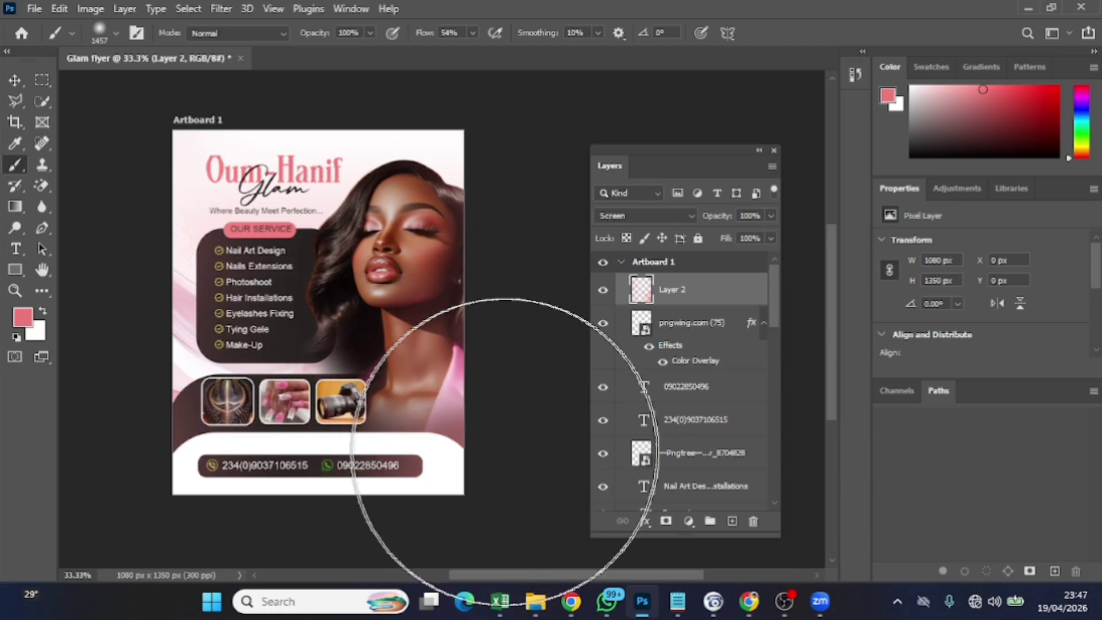
left_click(548, 434)
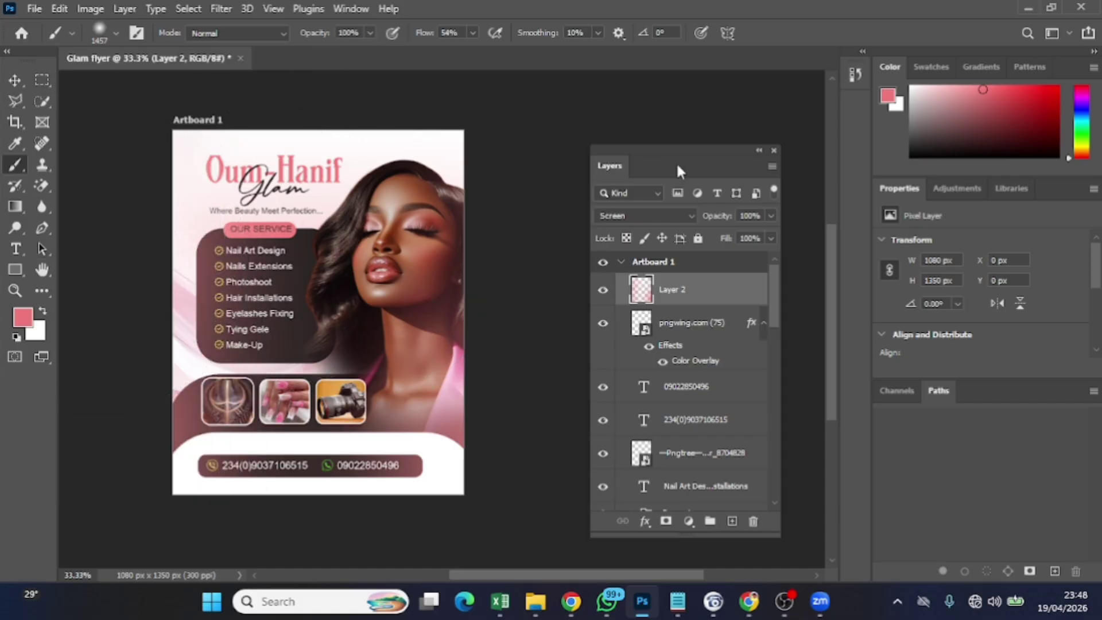
Select the layers from Gradient Fill 1 up to Layer 2 and stamp them into merged Layer 3
left_click(16, 81)
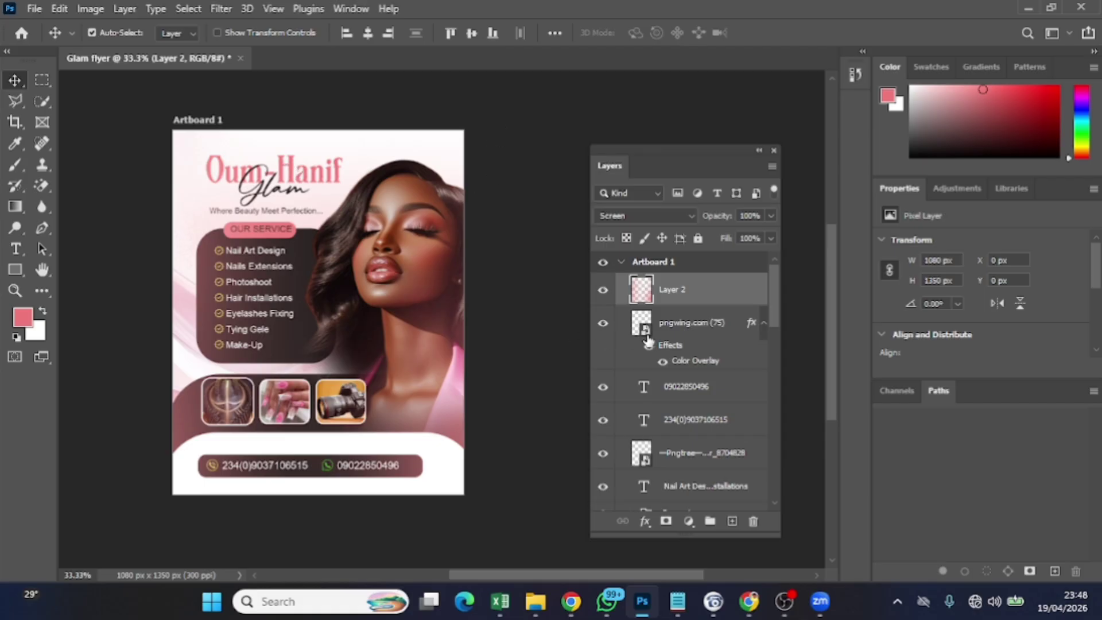
scroll(660, 350, "down", 5)
scroll(681, 368, "down", 5)
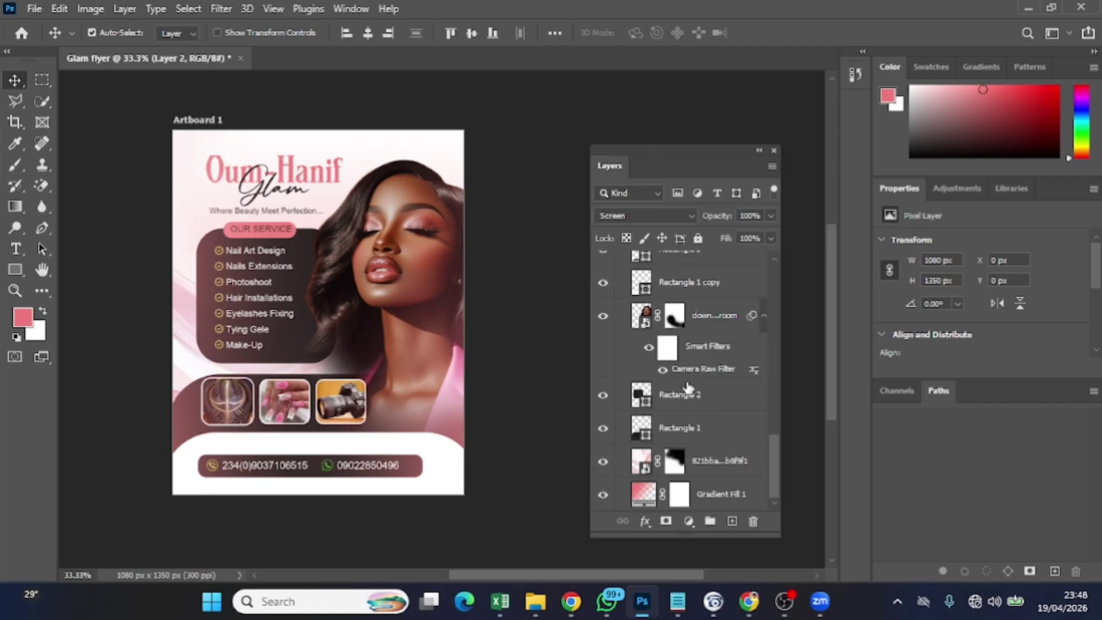
left_click(704, 499)
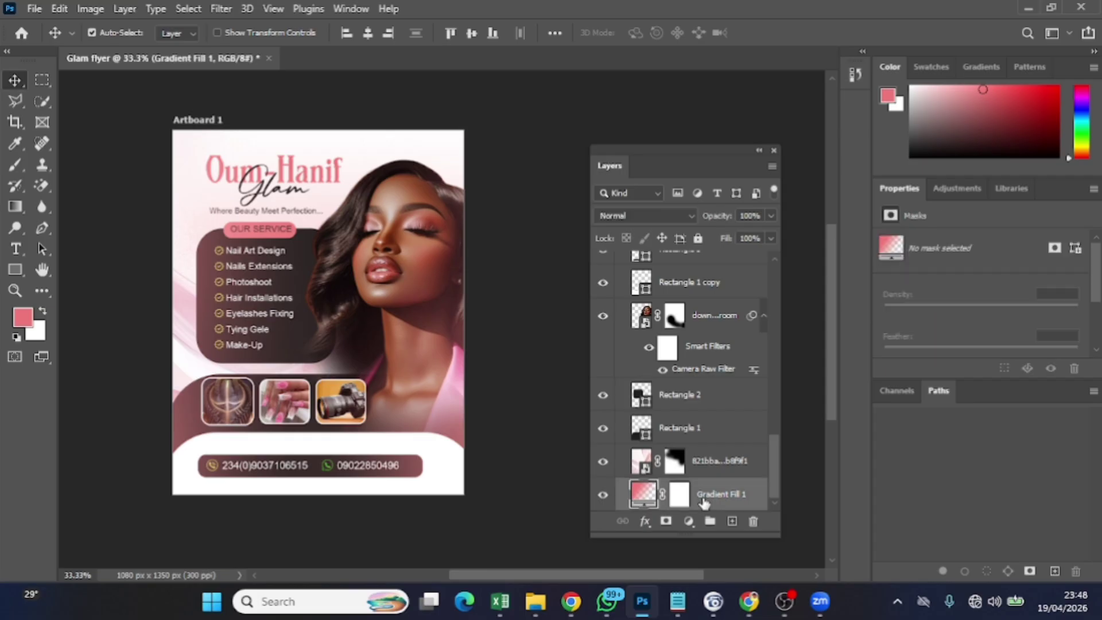
scroll(756, 457, "up", 10)
scroll(756, 453, "up", 8)
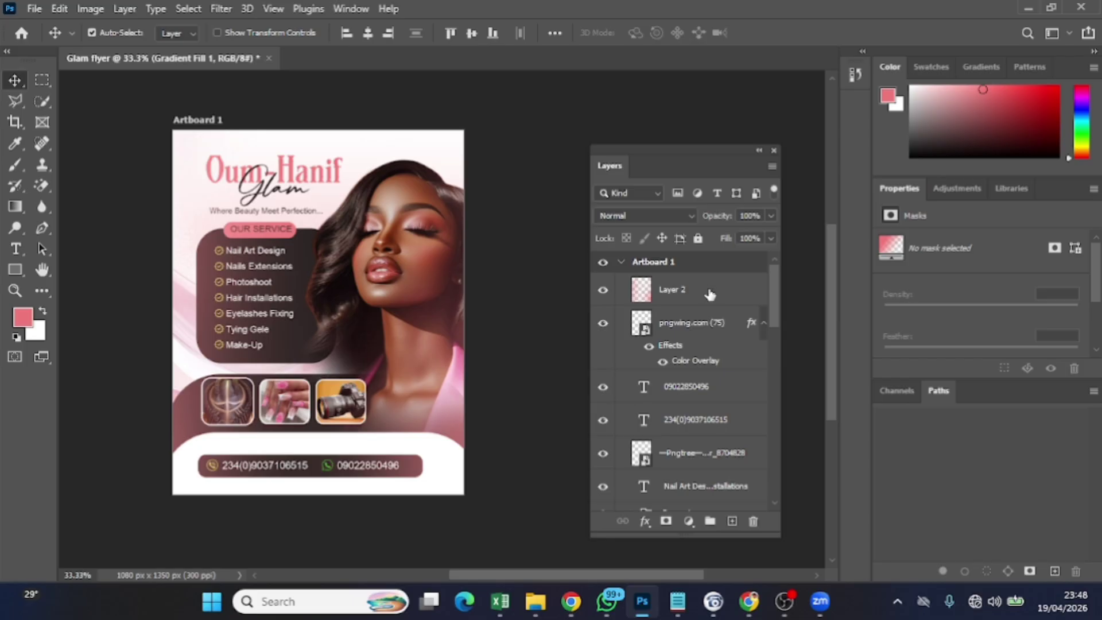
left_click(710, 295, "shift")
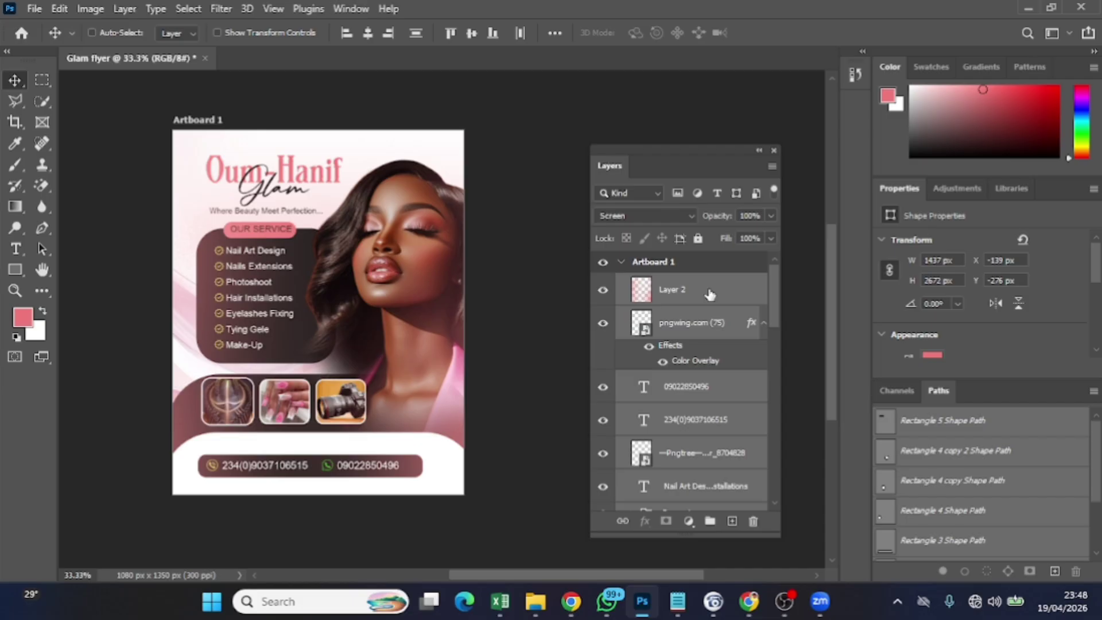
key("ctrl+alt+shift+e")
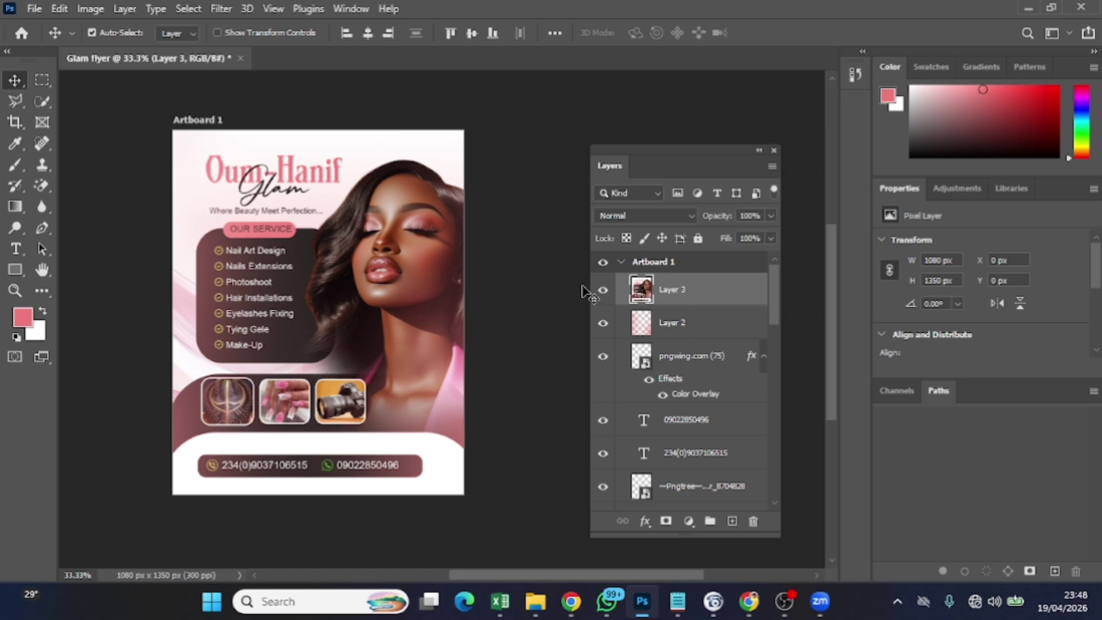
left_click(268, 13)
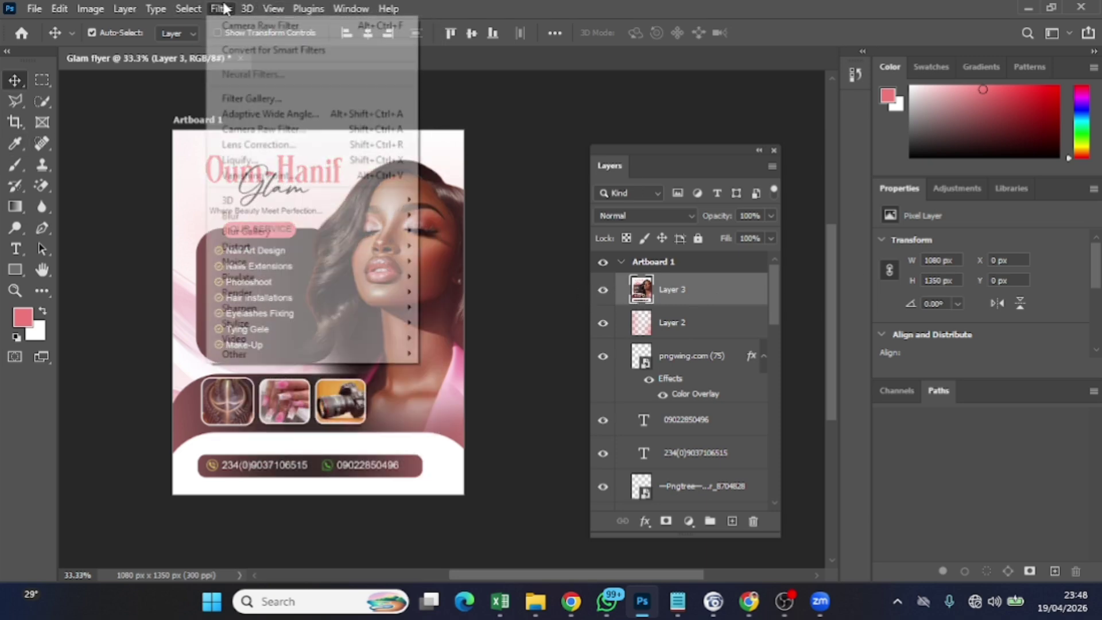
mouse_move(247, 9)
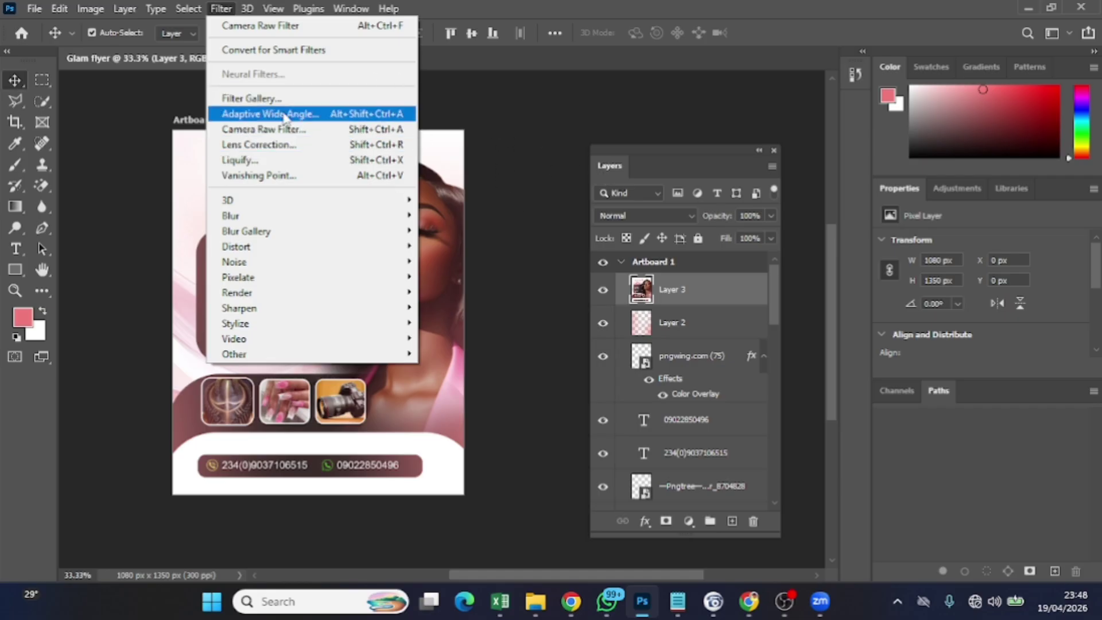
left_click(295, 130)
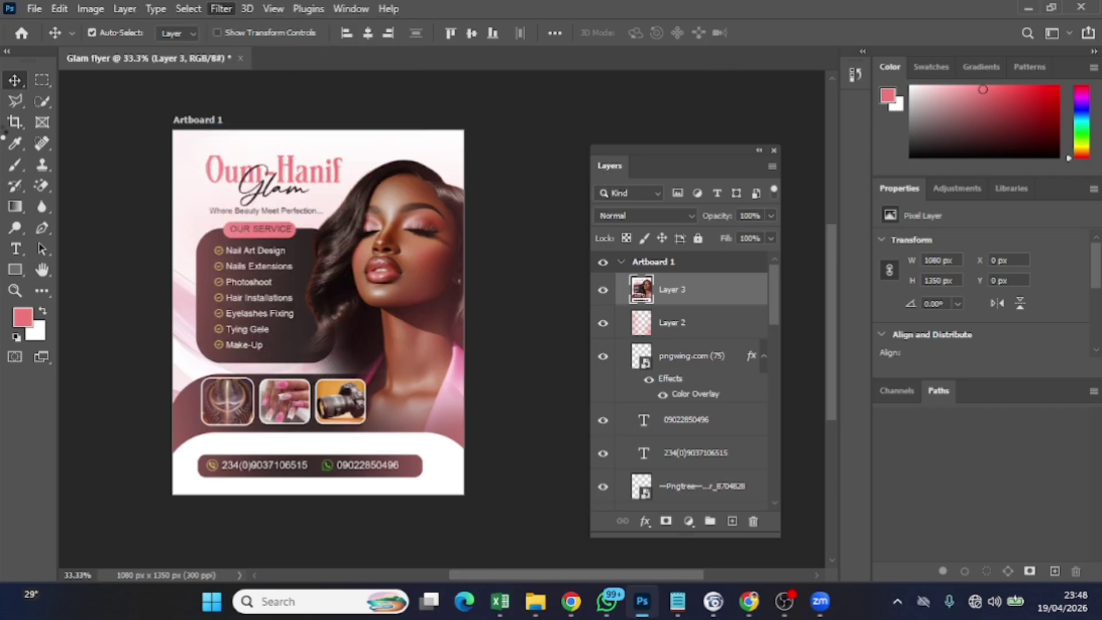